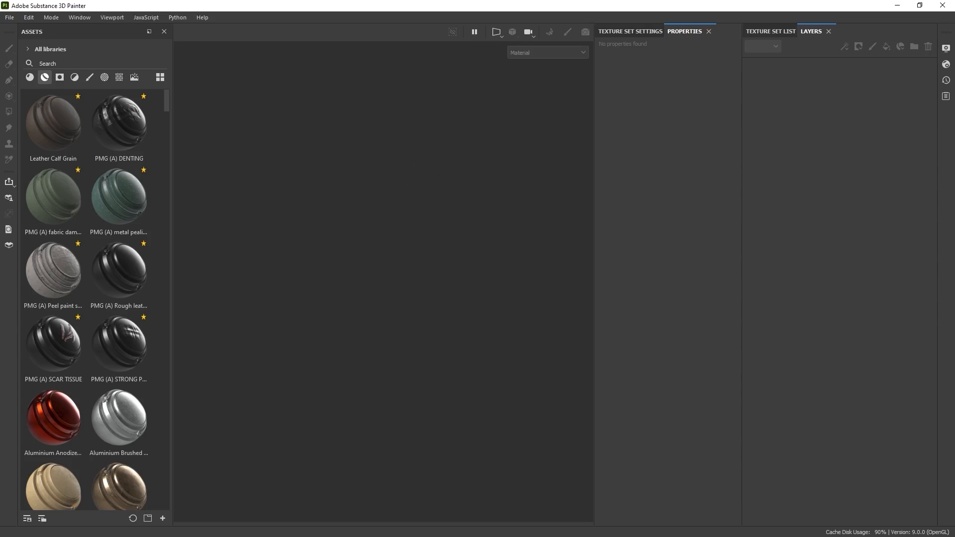
Step: Review the resource files in folder 09: EYE.png, Texturing Custom UI.spui, YGT Creature Skin Base.spsm and YGT DARK SKIN PATTERN.spsm, plus the UI layout loading option
drag(954, 115, 388, 116)
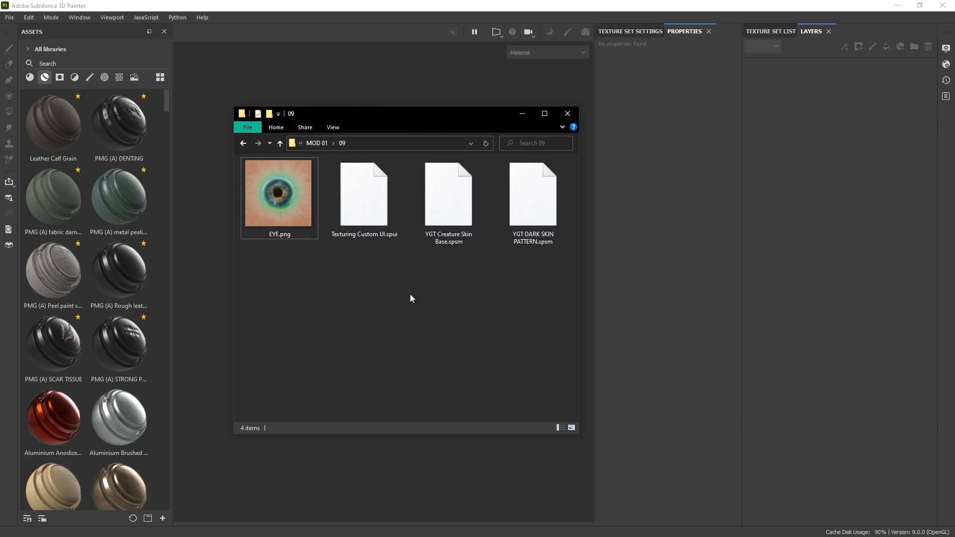
click(281, 201)
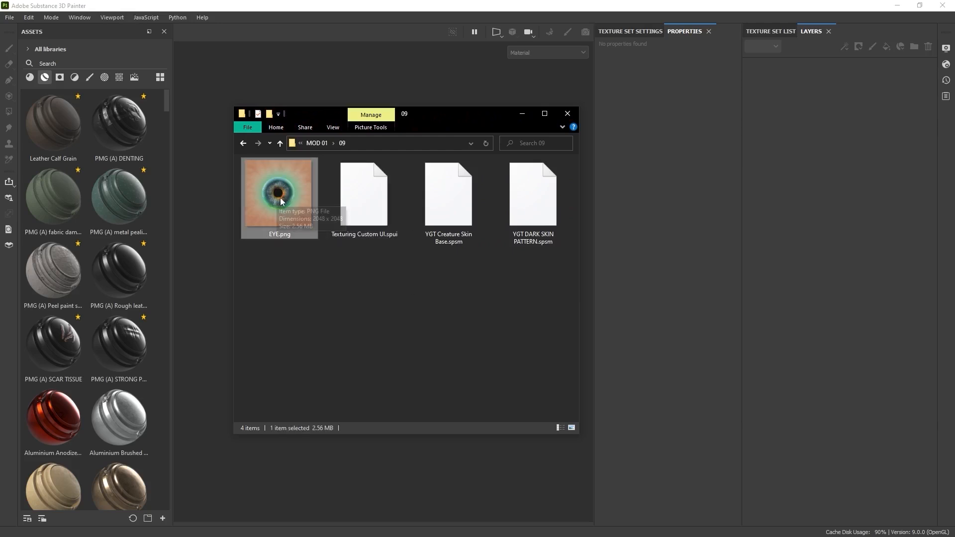
click(371, 237)
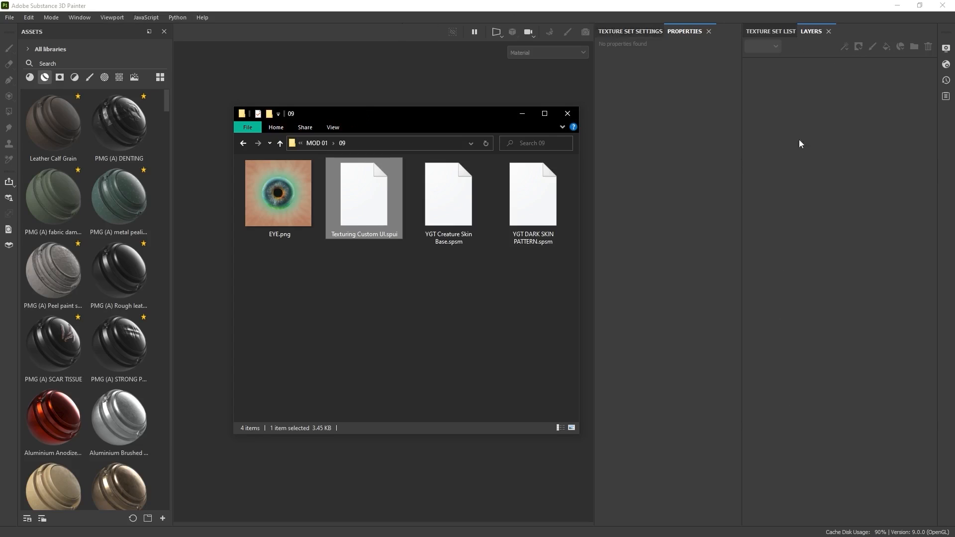
click(459, 204)
click(553, 198)
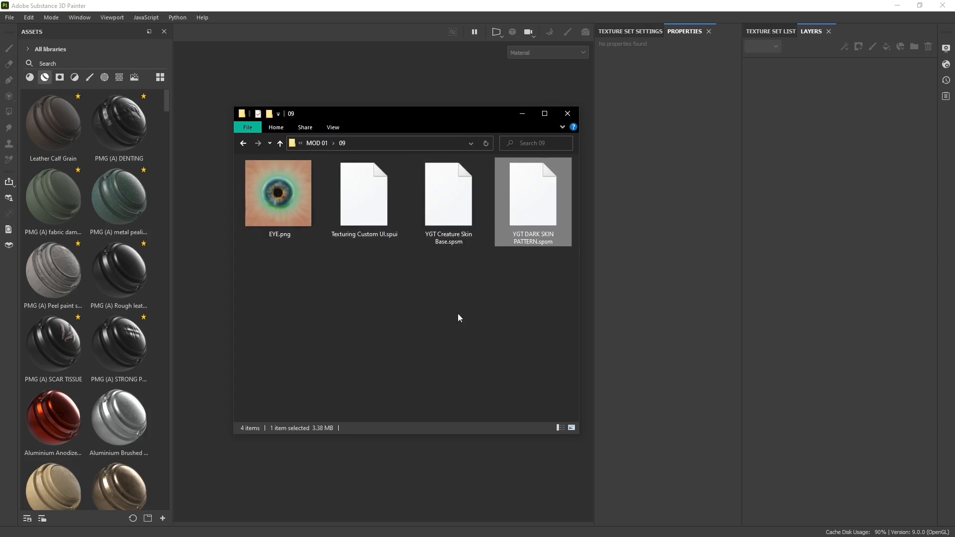
drag(363, 112, 954, 150)
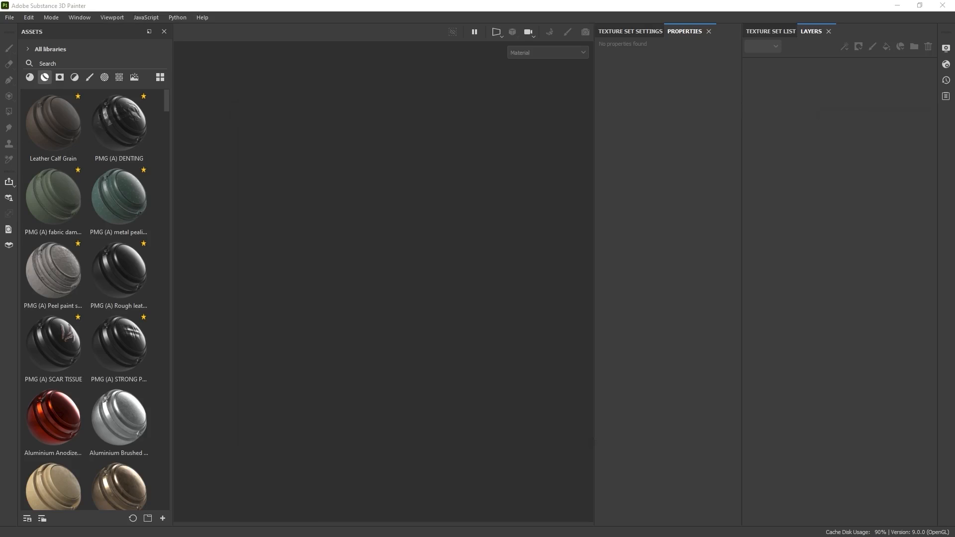
click(76, 17)
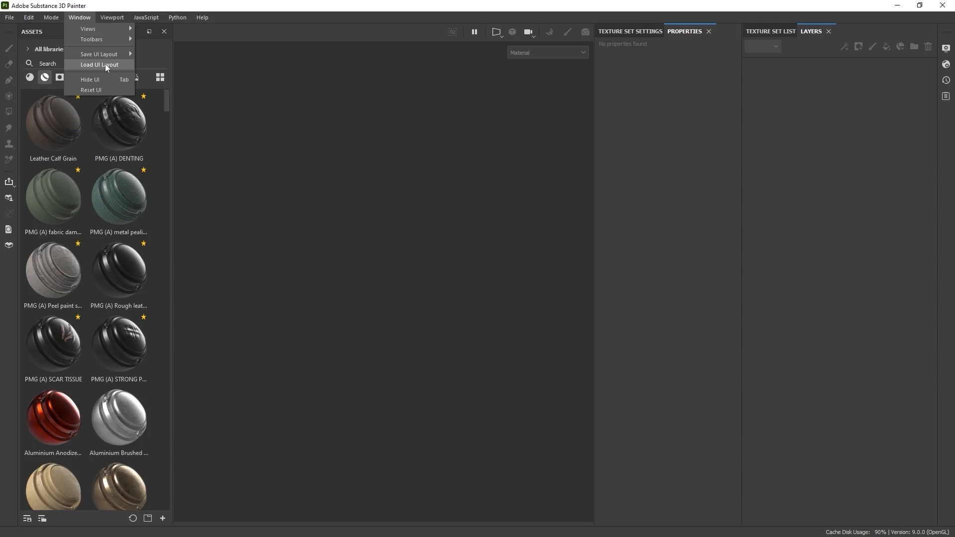
Step: Create a new project from Head_low.fbx with 4096 document resolution and OpenGL normal map format
drag(954, 126, 561, 127)
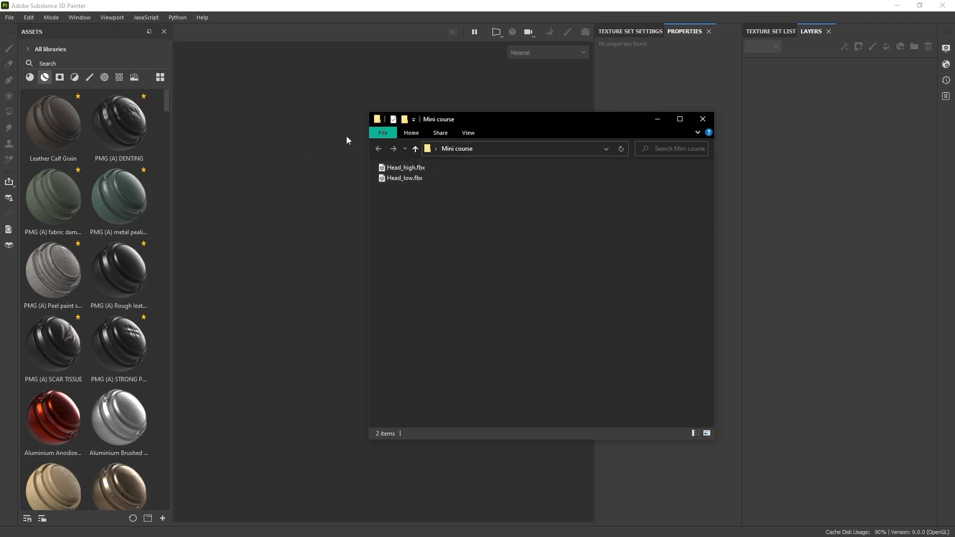
drag(441, 121, 954, 103)
mouse_move(954, 139)
mouse_down()
mouse_move(707, 213)
mouse_move(467, 215)
mouse_move(354, 260)
mouse_move(371, 296)
mouse_move(393, 215)
mouse_up()
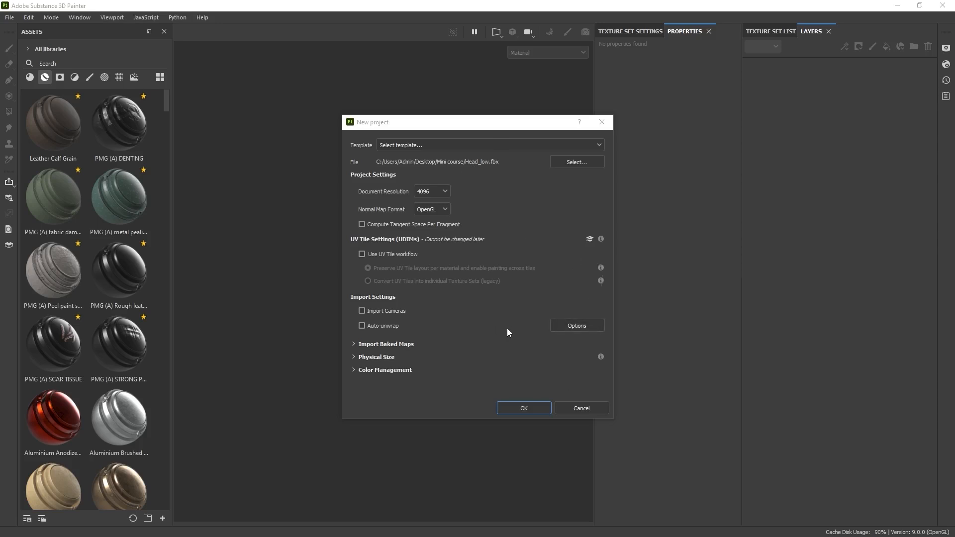
click(524, 408)
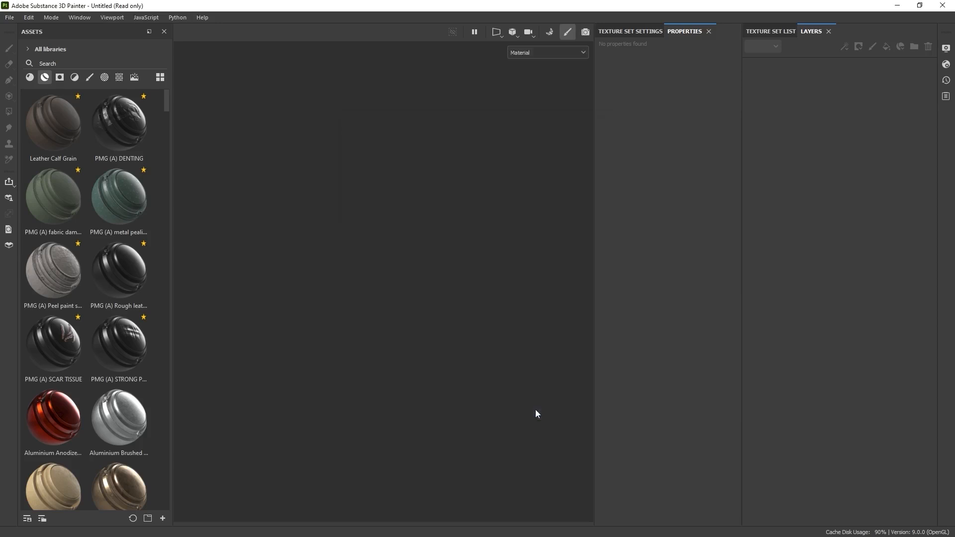
alt+drag(421, 195, 495, 234)
shift+right_drag(513, 232, 489, 233)
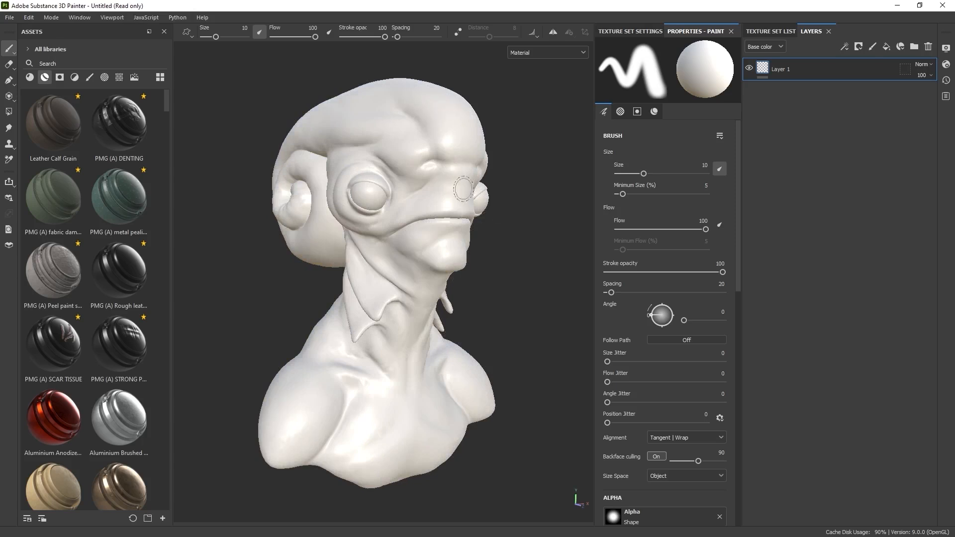
Step: Activate temporal anti-aliasing in the display settings with 25 accumulations
click(946, 49)
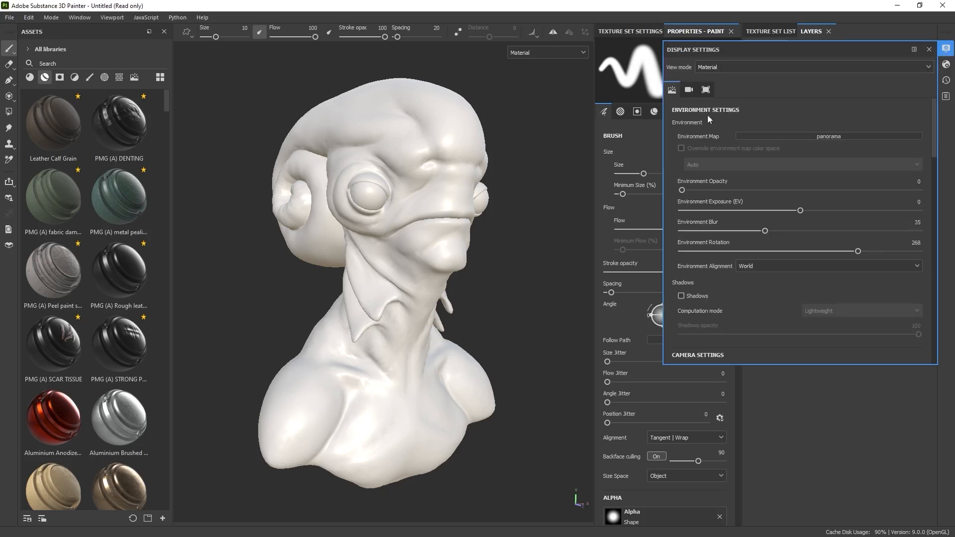
scroll(731, 174, down, 10)
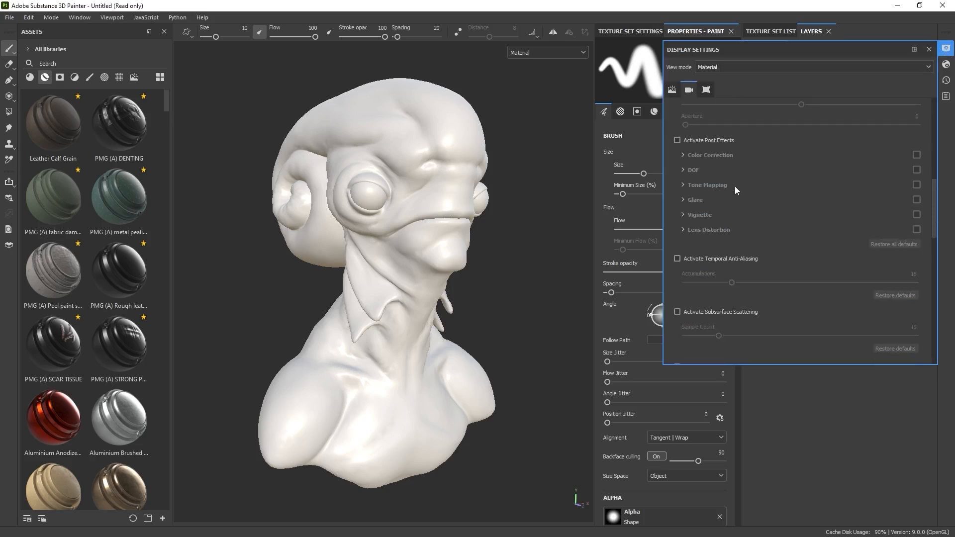
scroll(735, 194, down, 1)
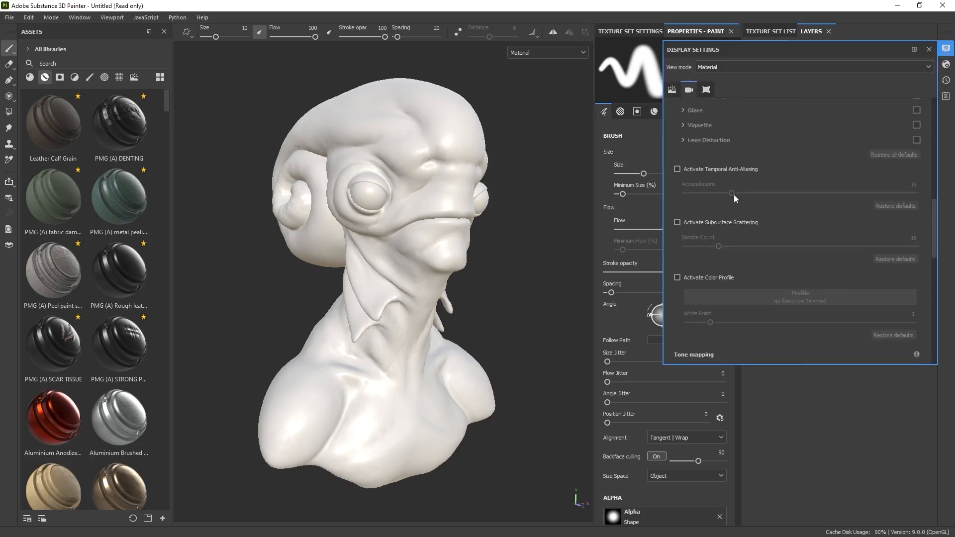
click(729, 169)
drag(748, 194, 766, 194)
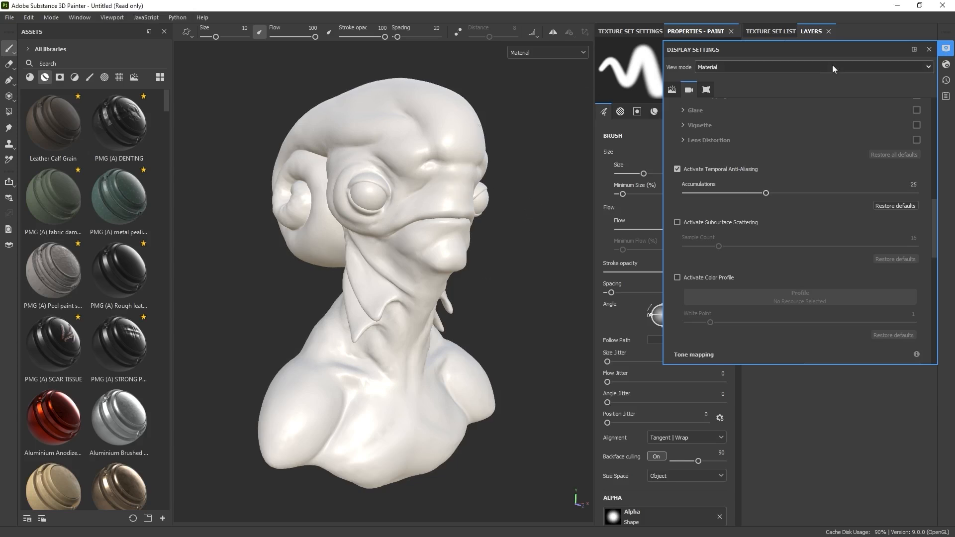
Step: Set the camera's field of view to 34 degrees and close the display settings
scroll(809, 163, up, 8)
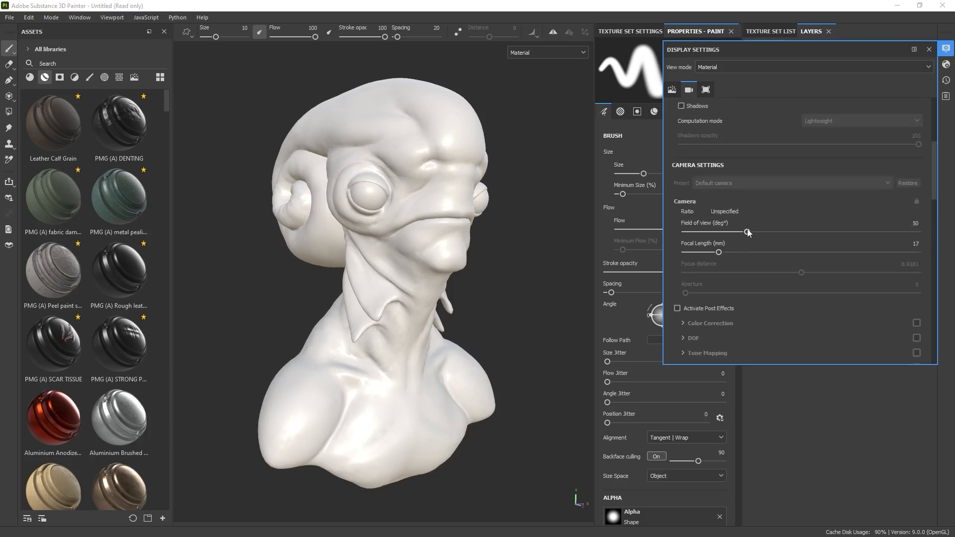
drag(747, 232, 728, 233)
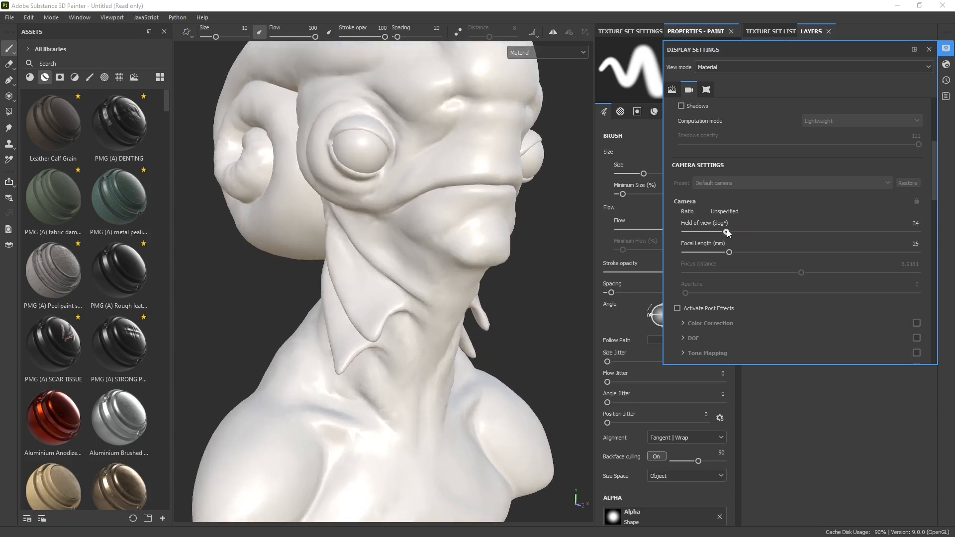
alt+right_drag(469, 239, 404, 260)
mouse_move(404, 260)
alt+mouse_down()
mouse_move(450, 257)
mouse_move(356, 261)
mouse_move(387, 253)
mouse_move(383, 277)
mouse_move(423, 224)
alt+mouse_up()
click(929, 50)
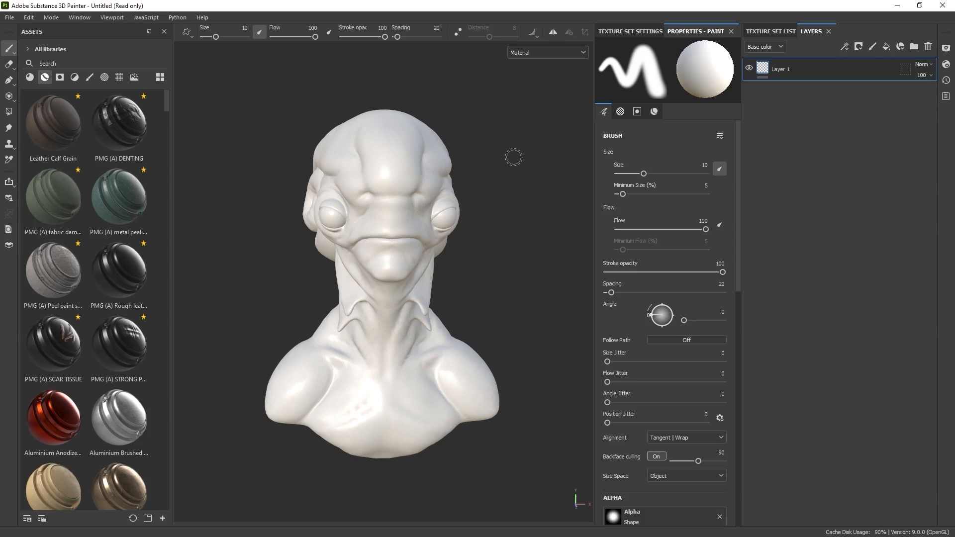
Step: Open mesh map baking for the texture sets and set the output size to 4096
click(634, 30)
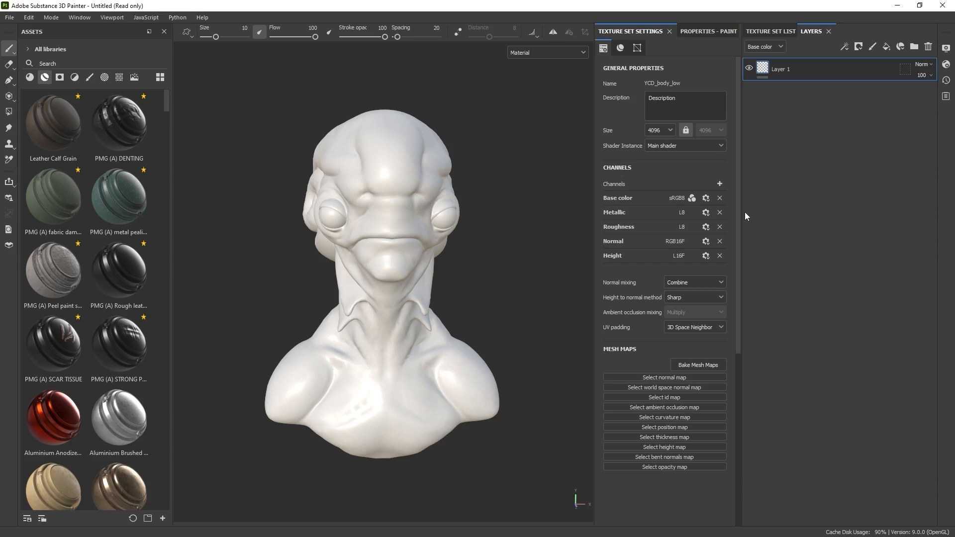
click(712, 369)
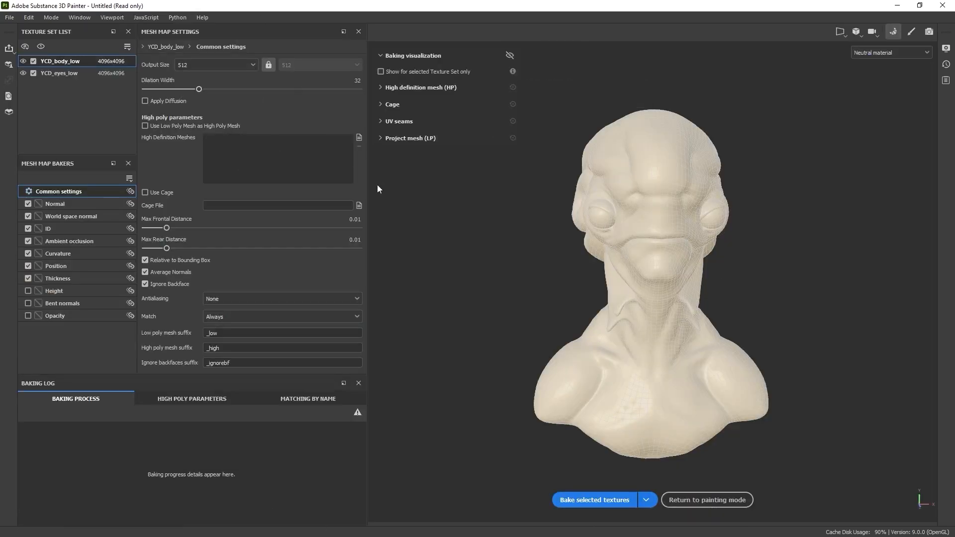
click(236, 64)
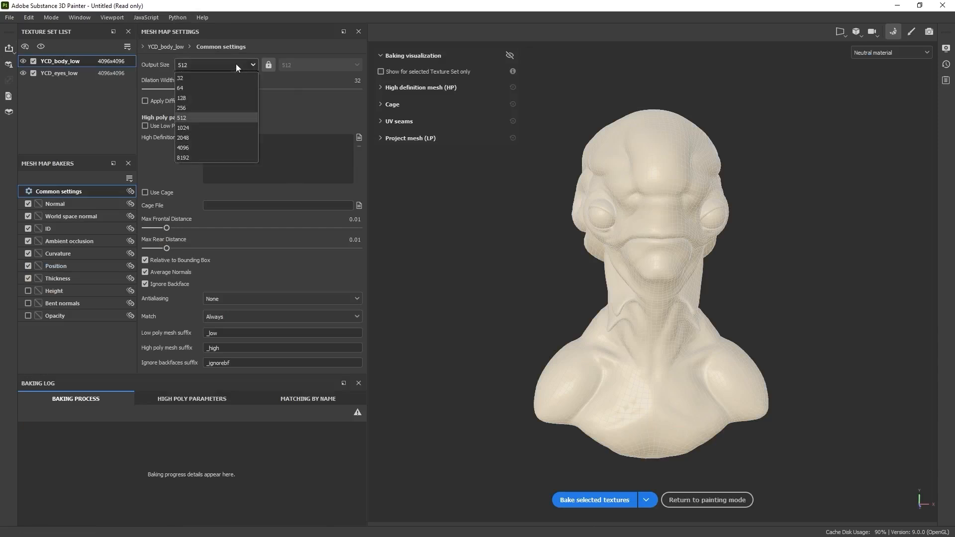
click(187, 147)
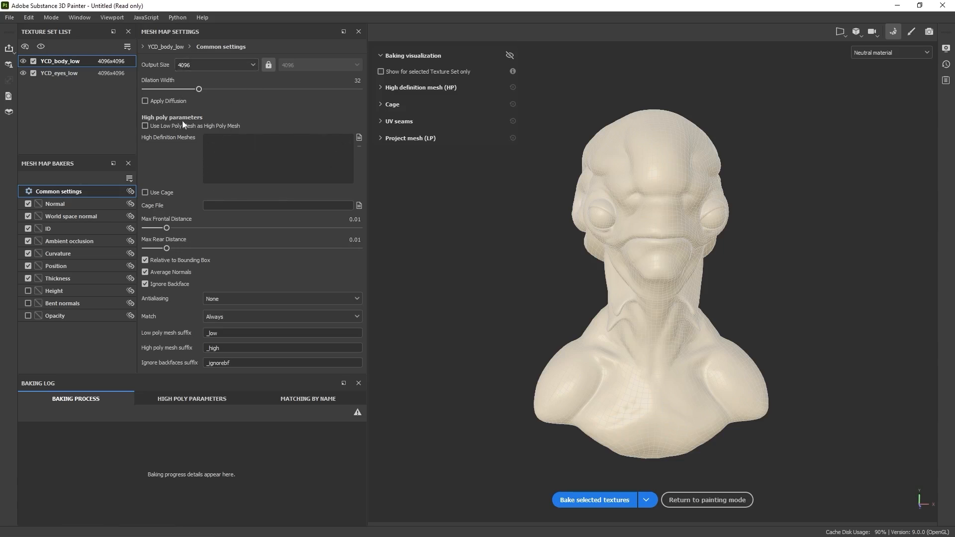
Step: Load Head_high.fbx as the high definition mesh for baking
click(360, 138)
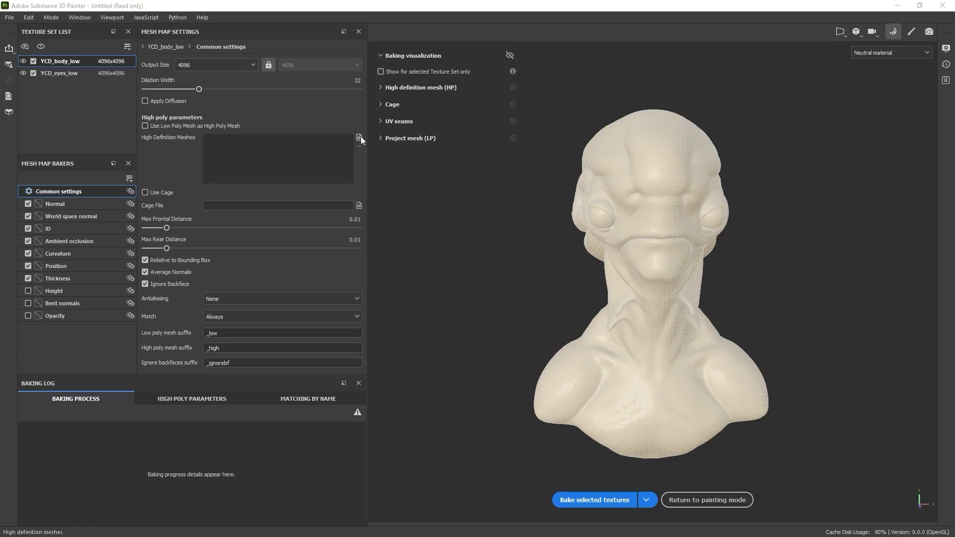
click(298, 215)
click(623, 395)
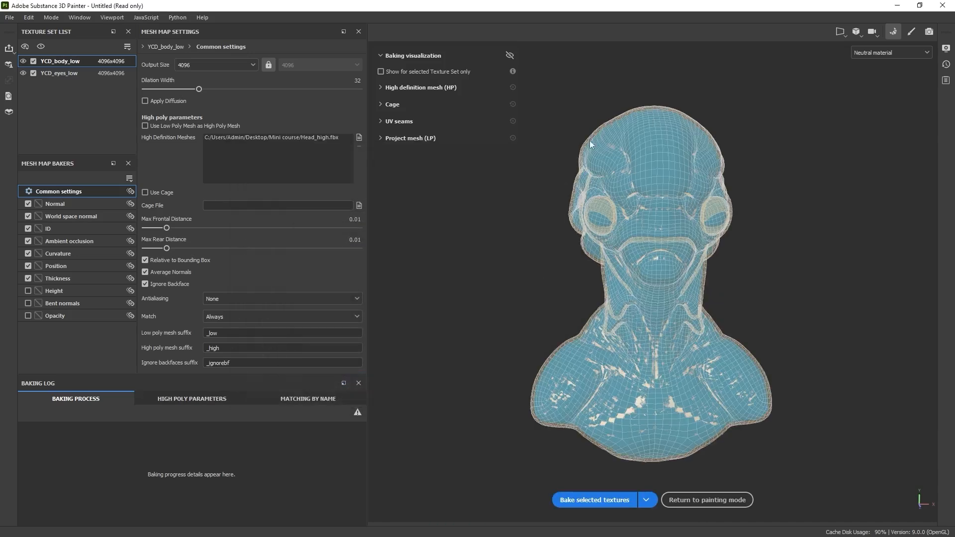
Step: Tune the baking cage around the head by setting the max frontal distance to 0.0063
alt+drag(592, 237, 669, 226)
alt+right_drag(614, 264, 695, 294)
alt+drag(695, 278, 749, 275)
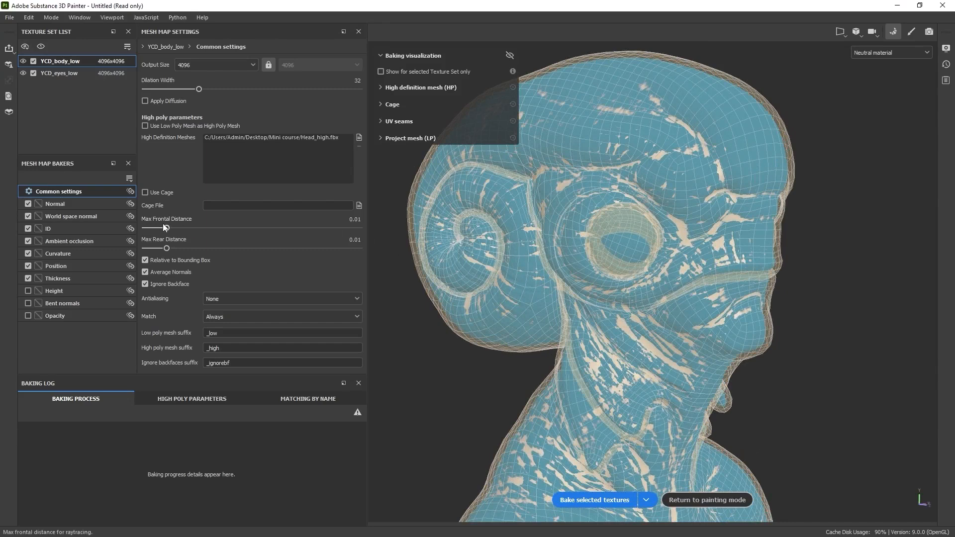
drag(166, 229, 160, 229)
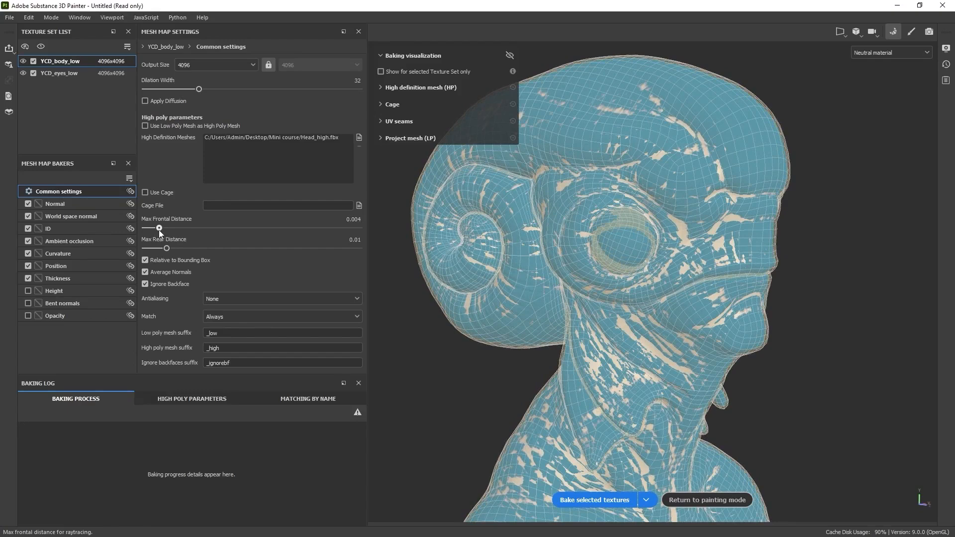
drag(159, 230, 152, 231)
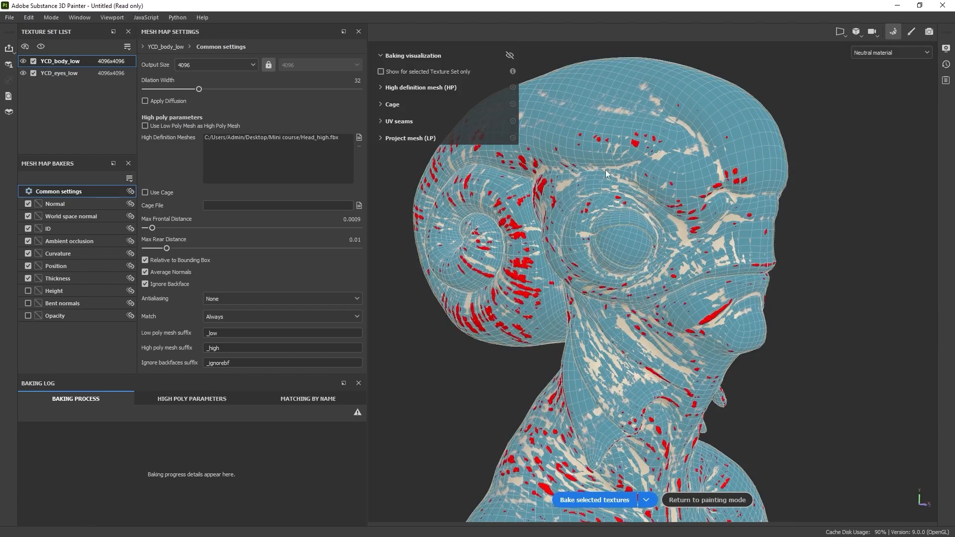
drag(153, 229, 163, 228)
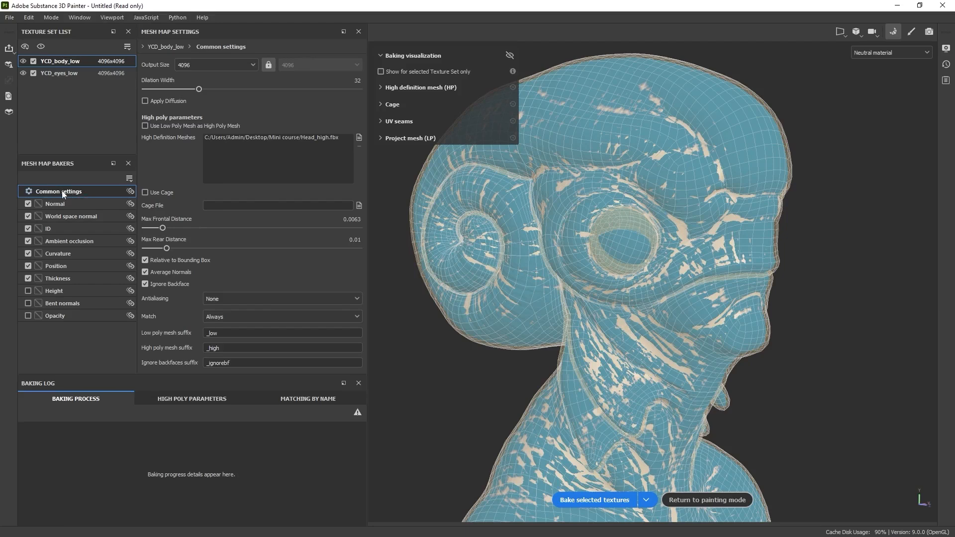
Step: Set bake matching to By Mesh Name and check the _low and _high suffixes against the subtool names in ZBrush
click(307, 317)
click(226, 339)
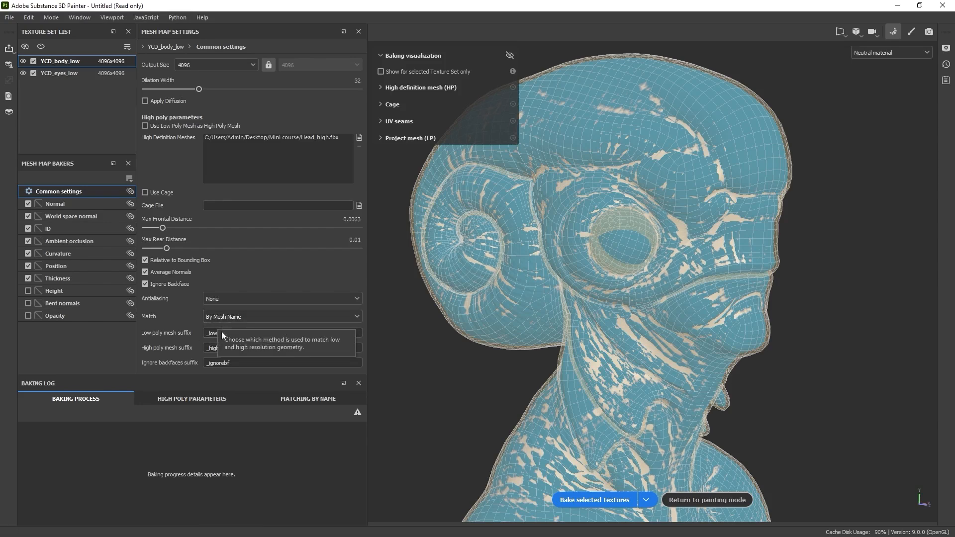
double_click(218, 333)
double_click(221, 348)
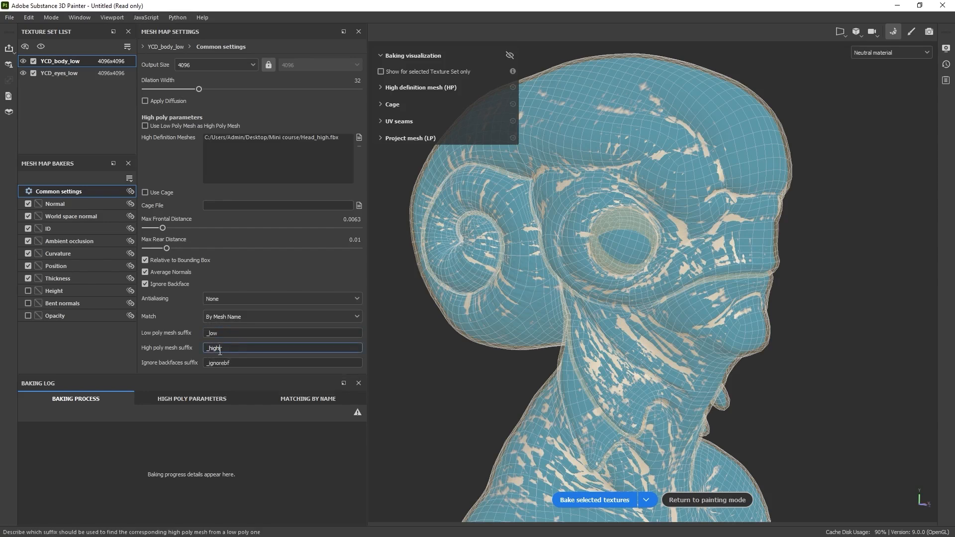
key(alt+Tab)
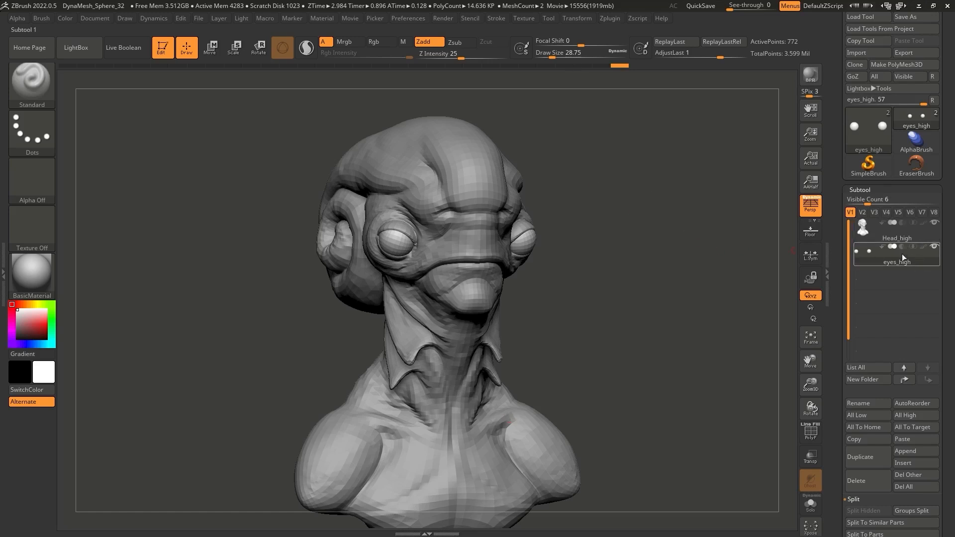
mouse_move(903, 230)
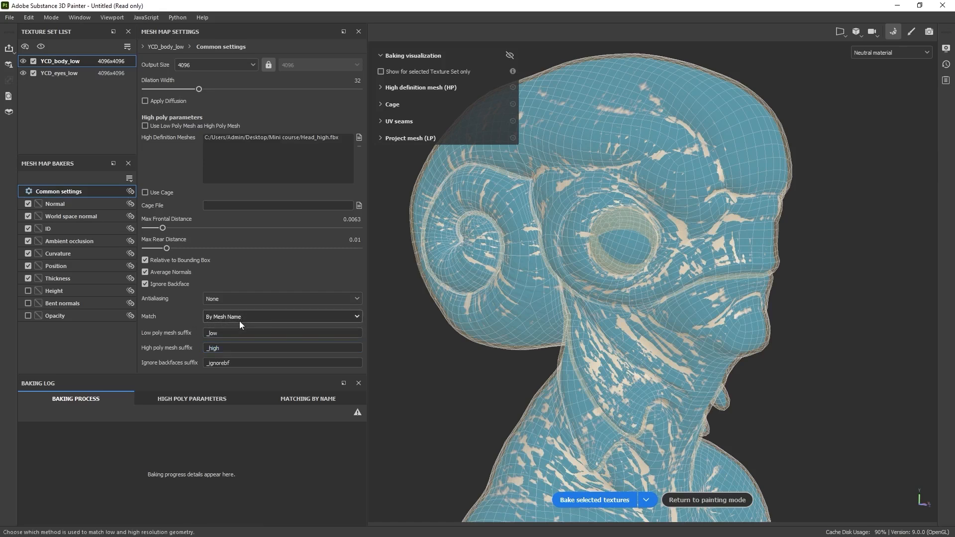
click(218, 333)
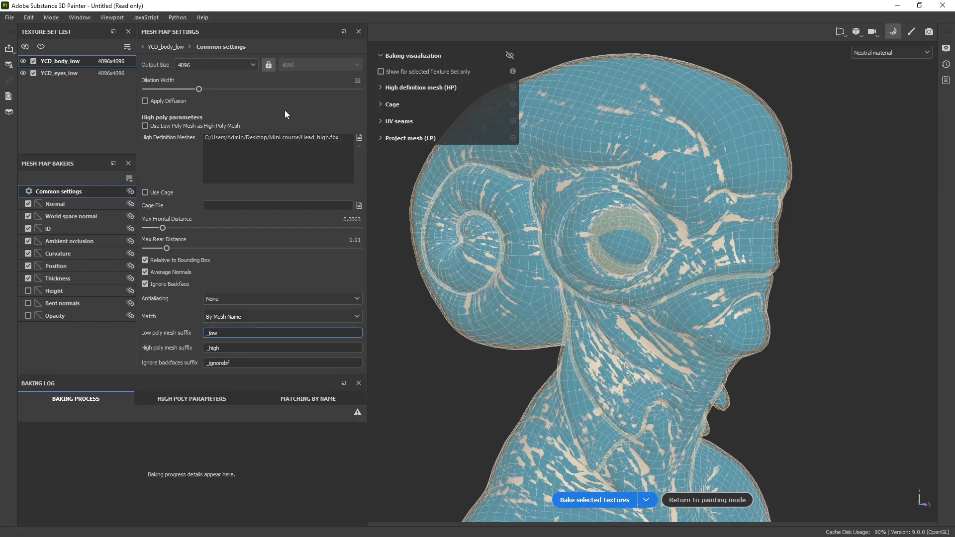
Step: Bake the selected textures, return to painting mode and inspect the baked mesh maps on the bust
click(595, 500)
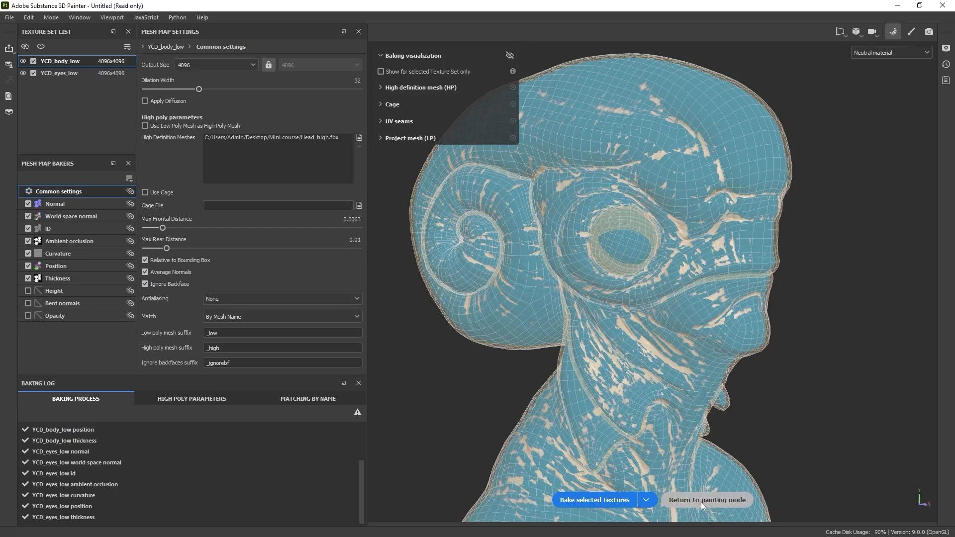
click(711, 499)
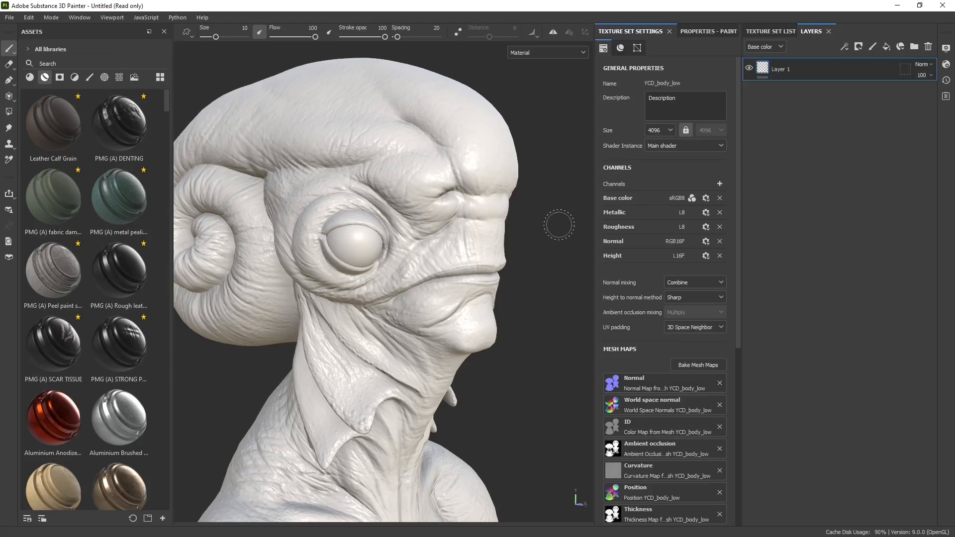
alt+right_drag(530, 318, 498, 299)
alt+drag(547, 268, 438, 264)
scroll(687, 446, down, 1)
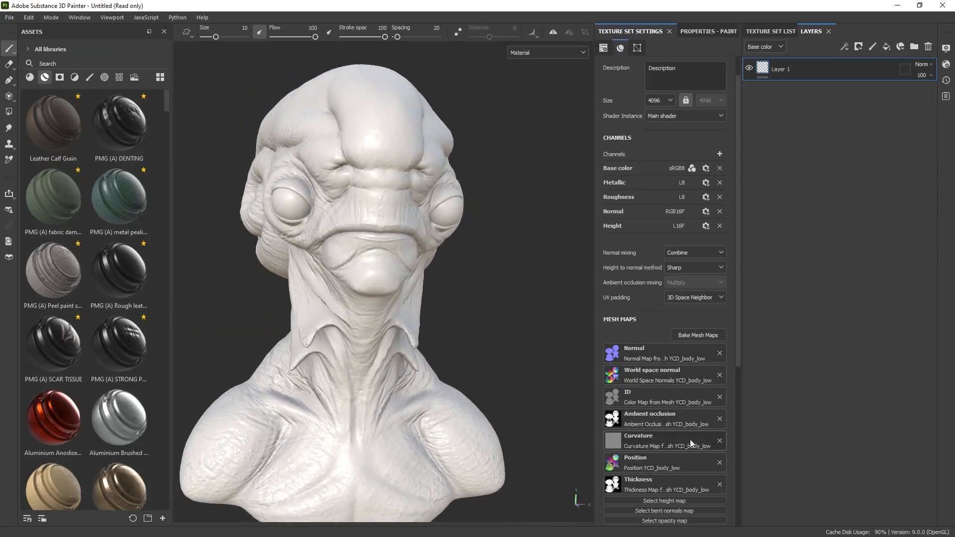
Step: Add a fill layer over the creature bust and set its base color to green 356532
mouse_move(504, 331)
alt+mouse_down()
mouse_move(496, 277)
mouse_move(516, 285)
alt+mouse_up()
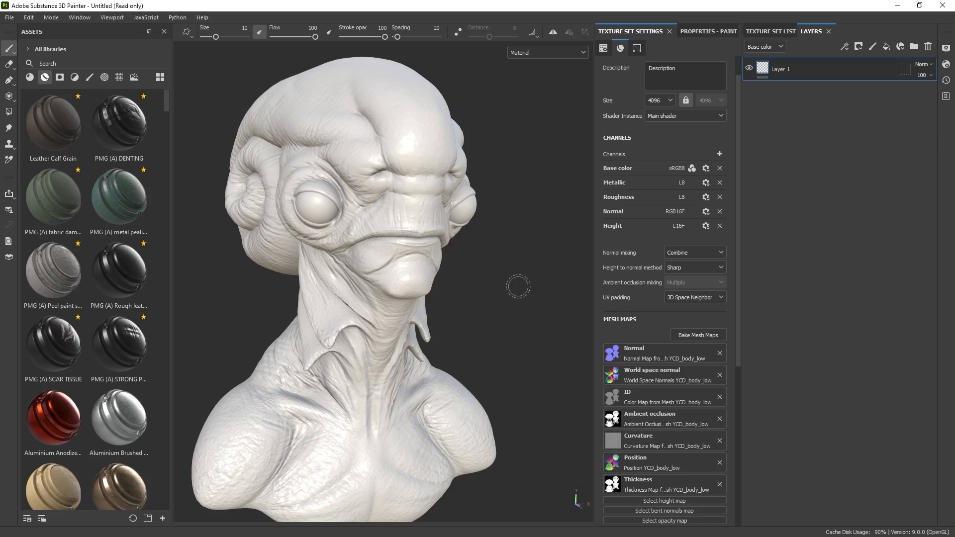
alt+drag(481, 130, 584, 136)
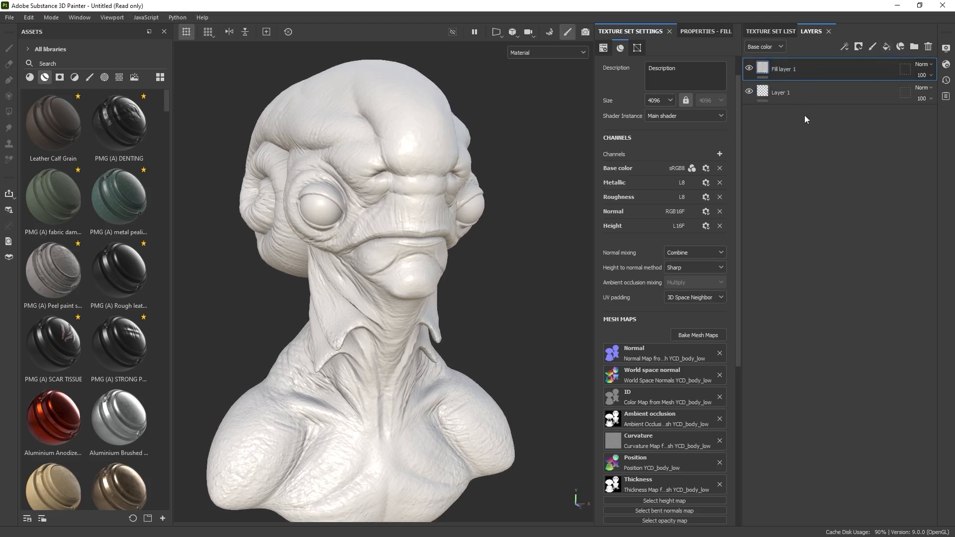
click(697, 31)
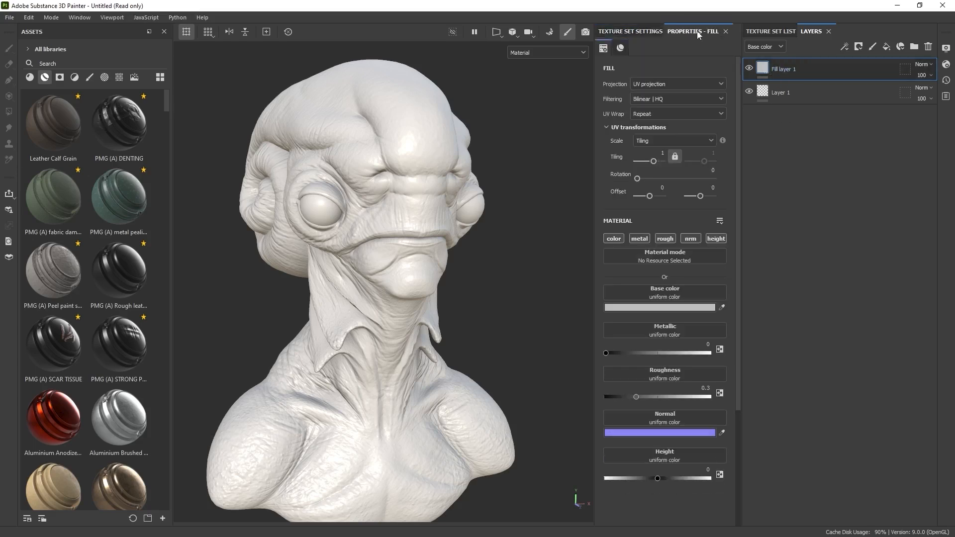
click(680, 307)
click(744, 380)
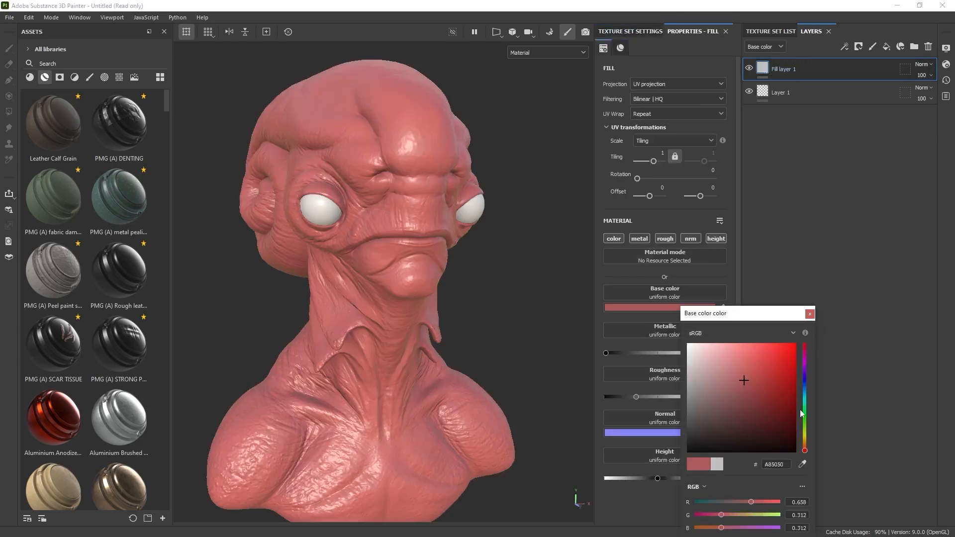
click(804, 418)
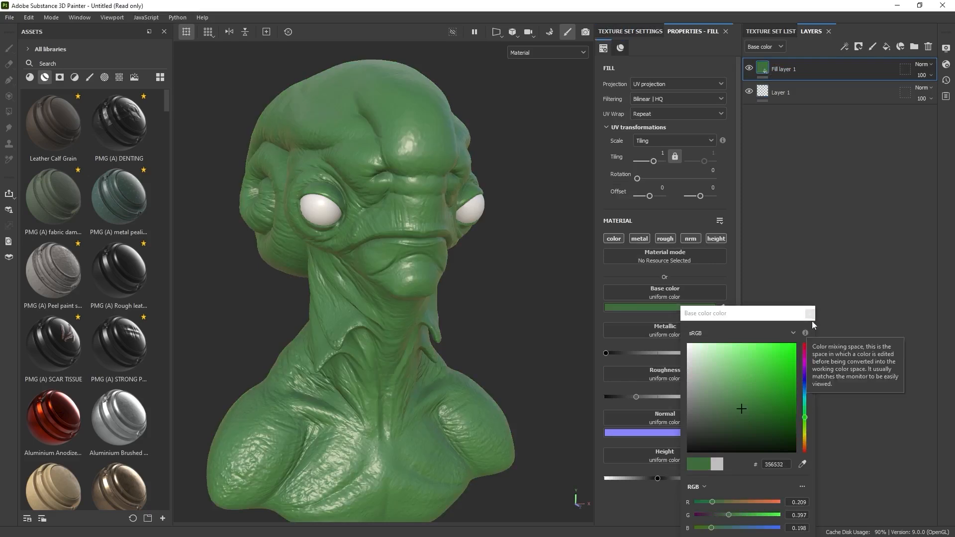
click(810, 314)
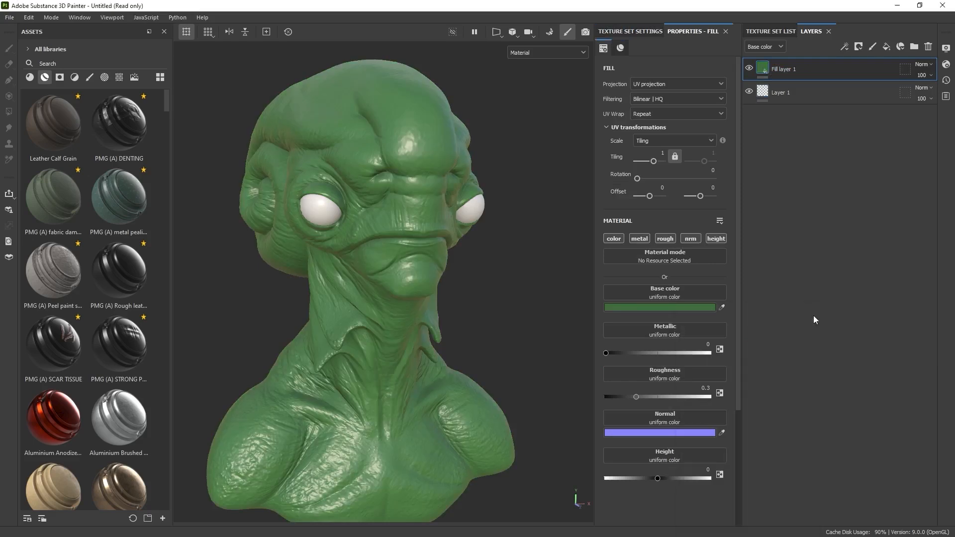
Step: Add a second fill layer with a red base color above the green one and toggle its visibility to compare
click(886, 47)
click(691, 308)
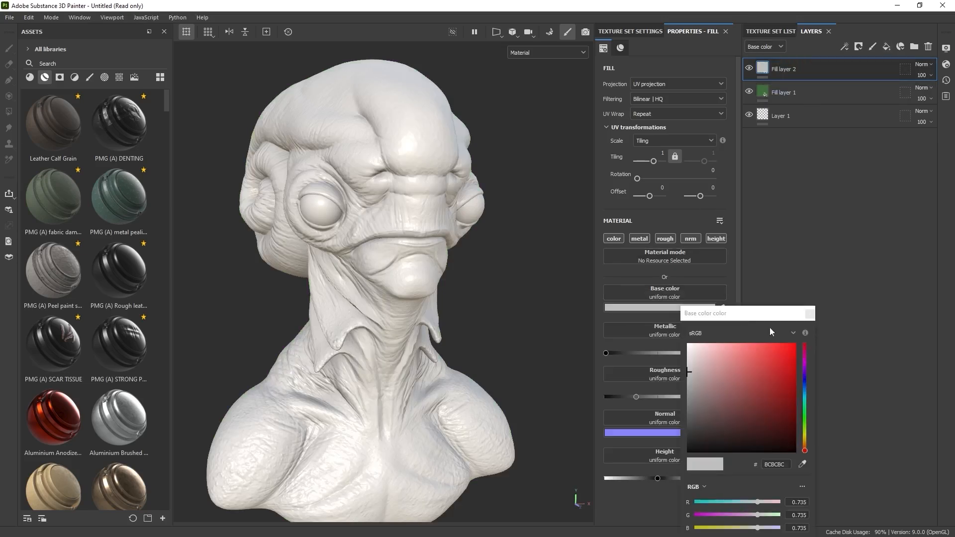
click(776, 386)
click(810, 314)
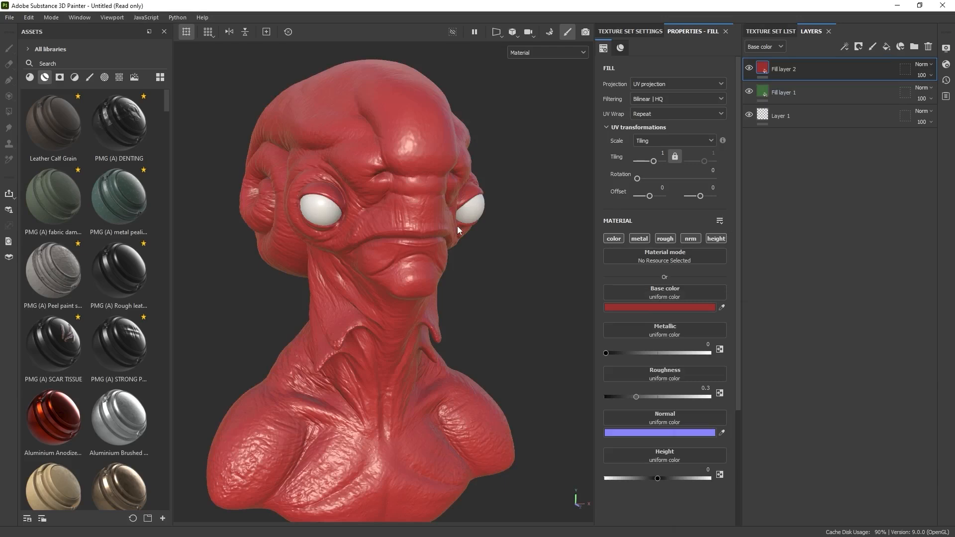
click(749, 68)
click(749, 68)
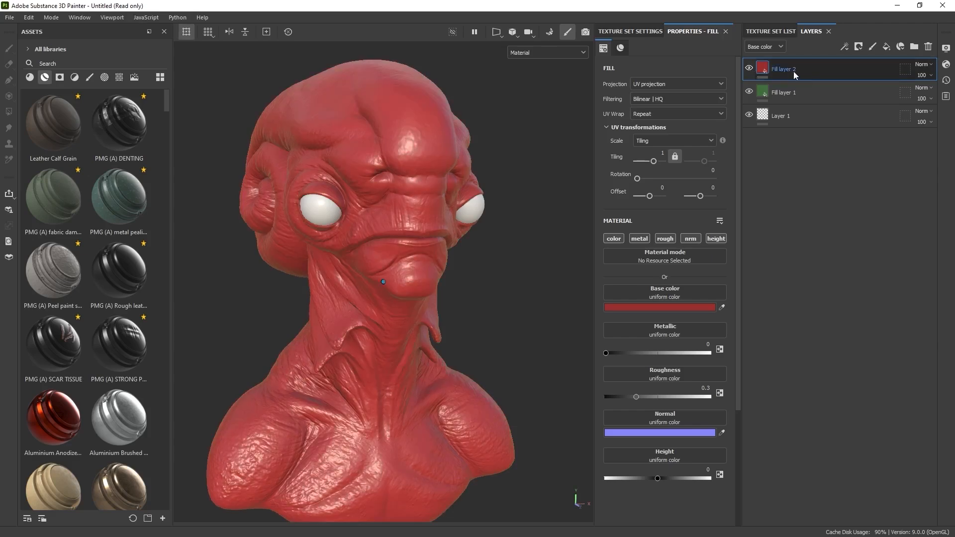
Step: Give the red fill layer a black mask driven by an Ambient Occlusion generator
click(858, 48)
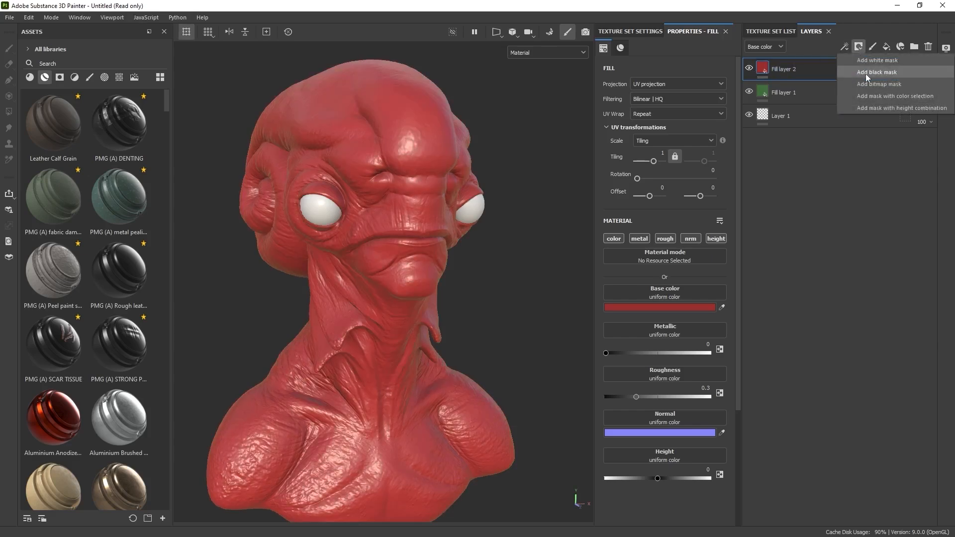
click(866, 73)
click(845, 46)
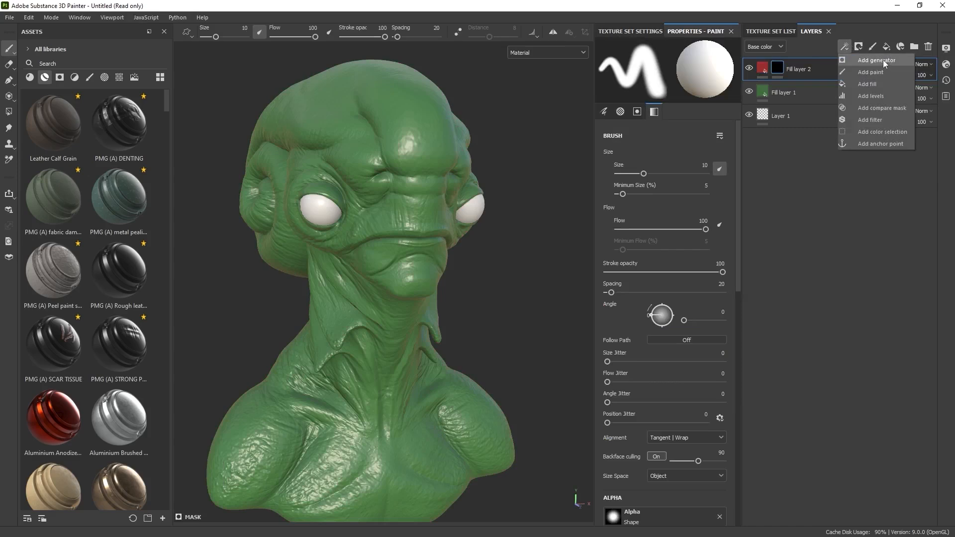
click(867, 63)
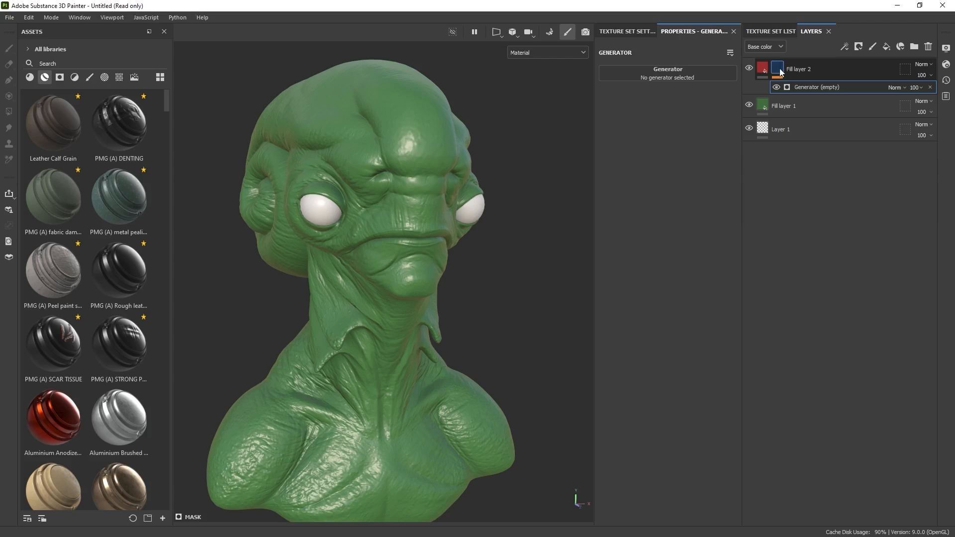
click(655, 73)
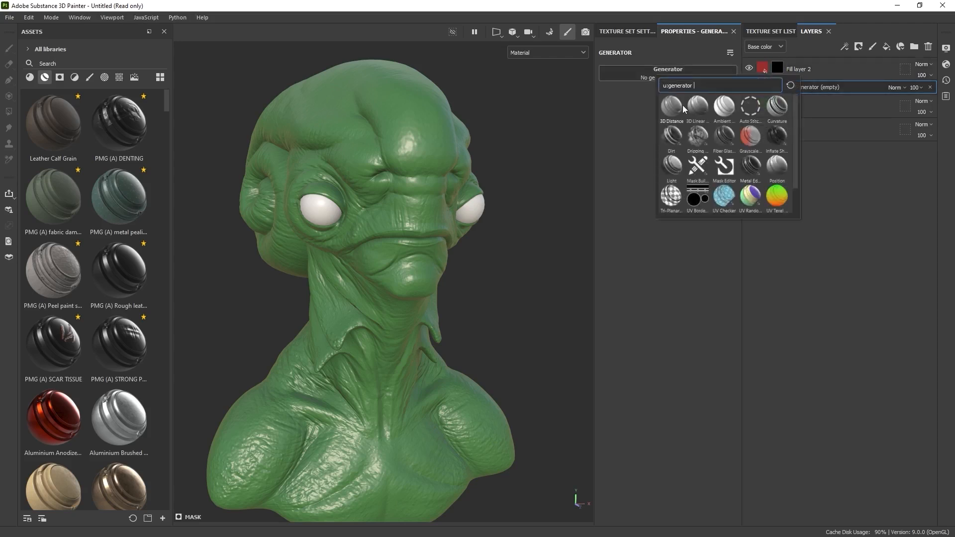
click(728, 107)
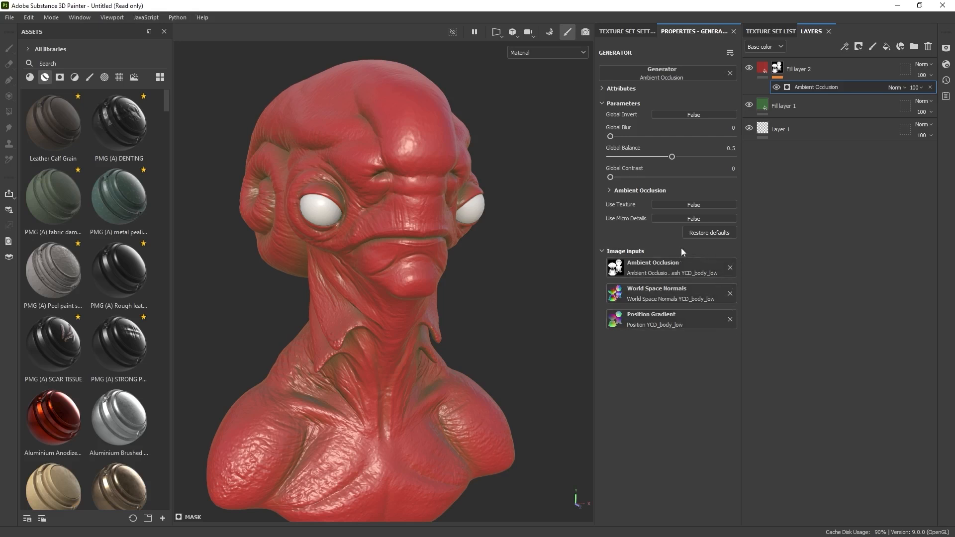
Step: Turn on Global Invert for the ambient occlusion mask and set its Global Balance to 0.26
alt+drag(478, 252, 502, 178)
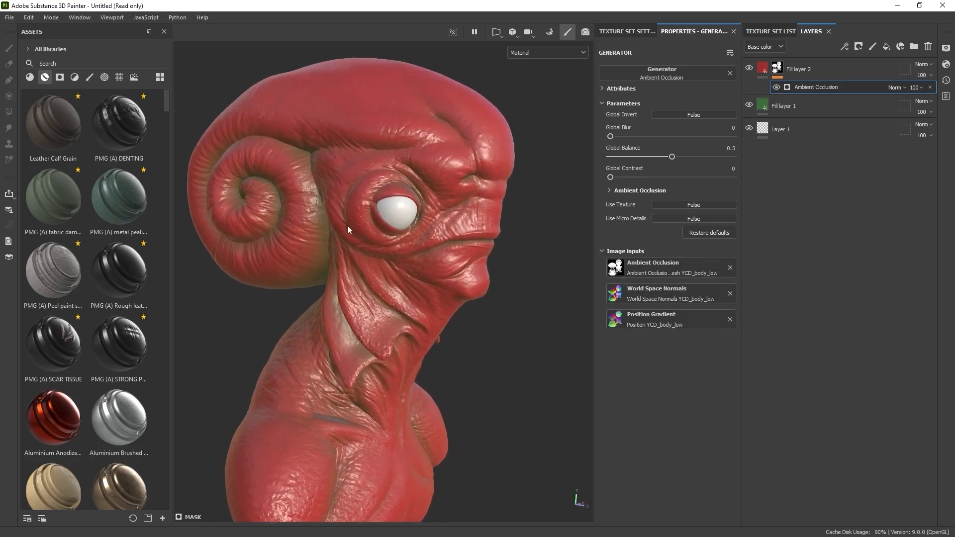
click(749, 69)
click(749, 68)
mouse_move(661, 157)
mouse_down()
mouse_move(643, 157)
mouse_move(663, 158)
mouse_up()
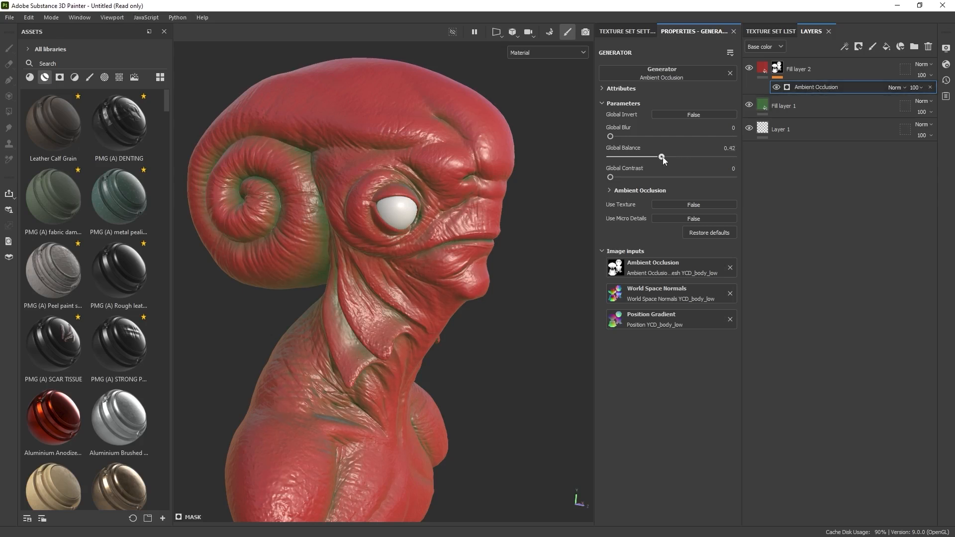
click(683, 114)
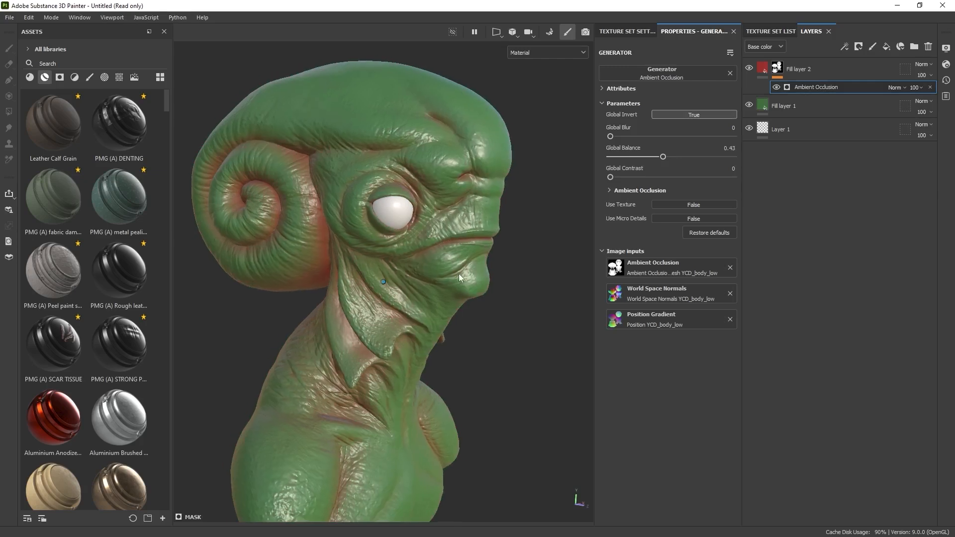
alt+drag(460, 278, 375, 293)
mouse_move(663, 157)
mouse_down()
mouse_move(627, 159)
mouse_move(658, 158)
mouse_up()
alt+drag(416, 270, 508, 261)
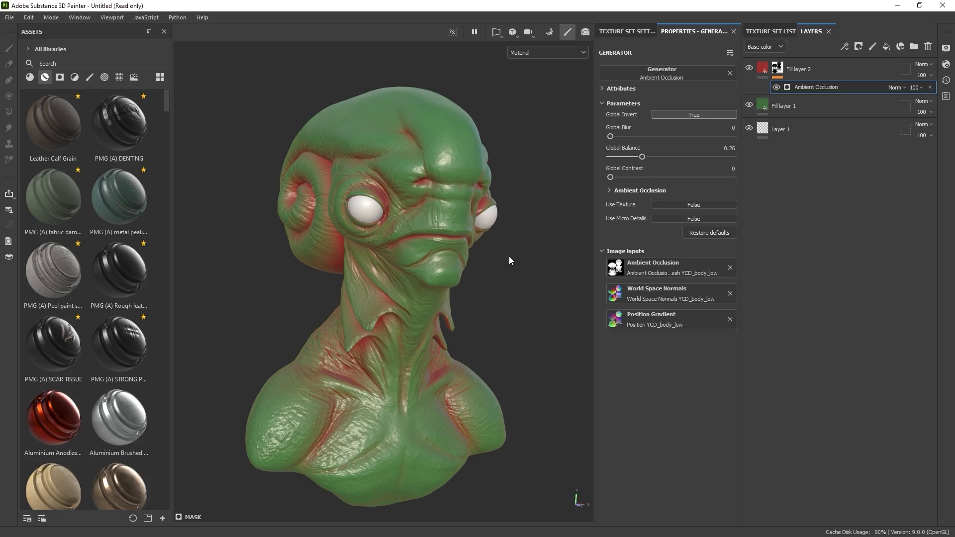
Step: Delete the red and green fill layers, keeping only the empty paint layer
click(828, 128)
shift+click(839, 66)
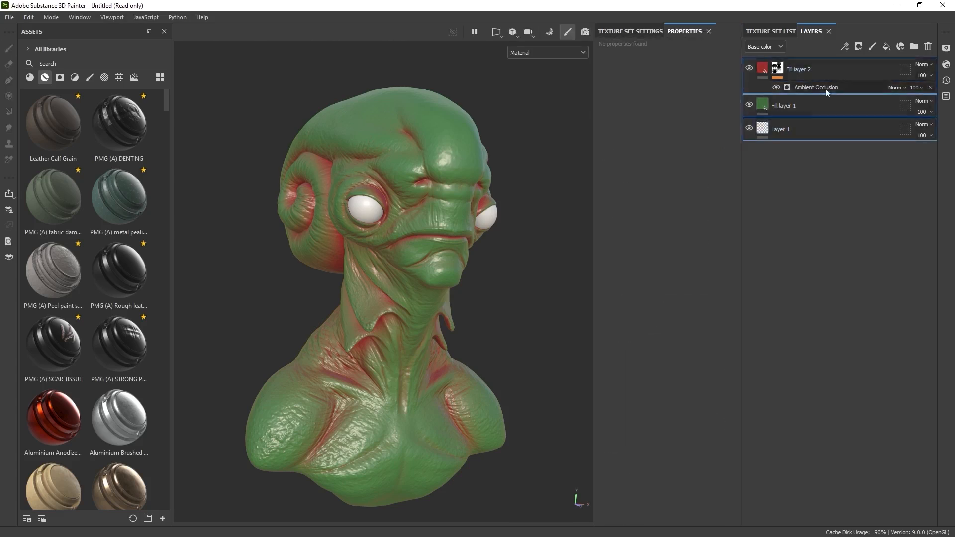
click(831, 101)
shift+click(835, 74)
key(Delete)
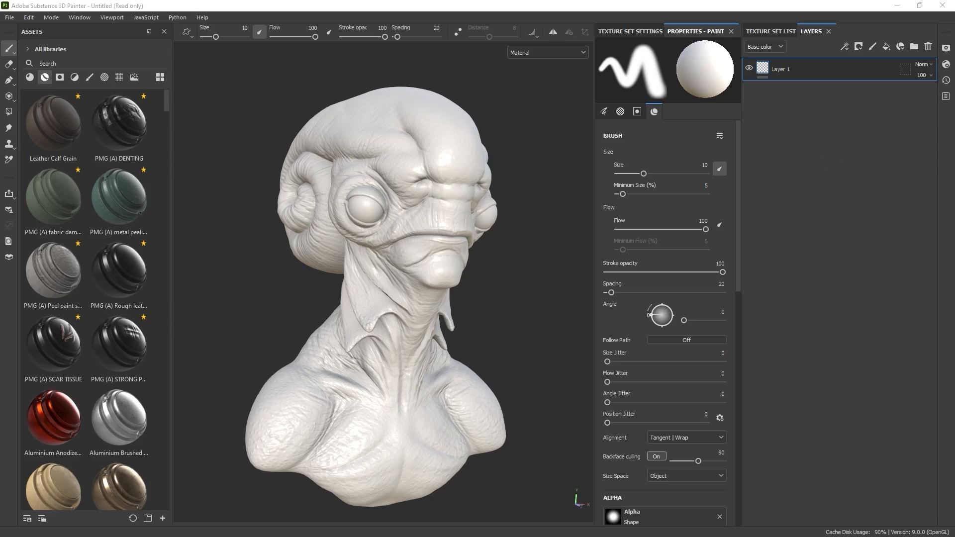
Step: Stage YGT Creature Skin Base.spsm and YGT DARK SKIN PATTERN.spsm for import, check the destination options, and dismiss the import
drag(954, 171, 643, 170)
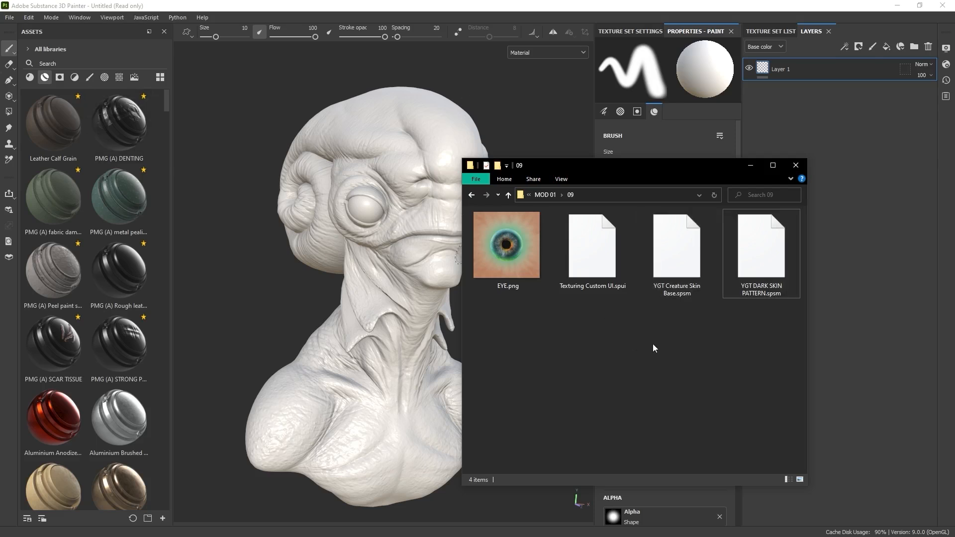
drag(671, 348, 767, 234)
drag(680, 243, 99, 169)
drag(574, 165, 954, 172)
drag(437, 117, 357, 122)
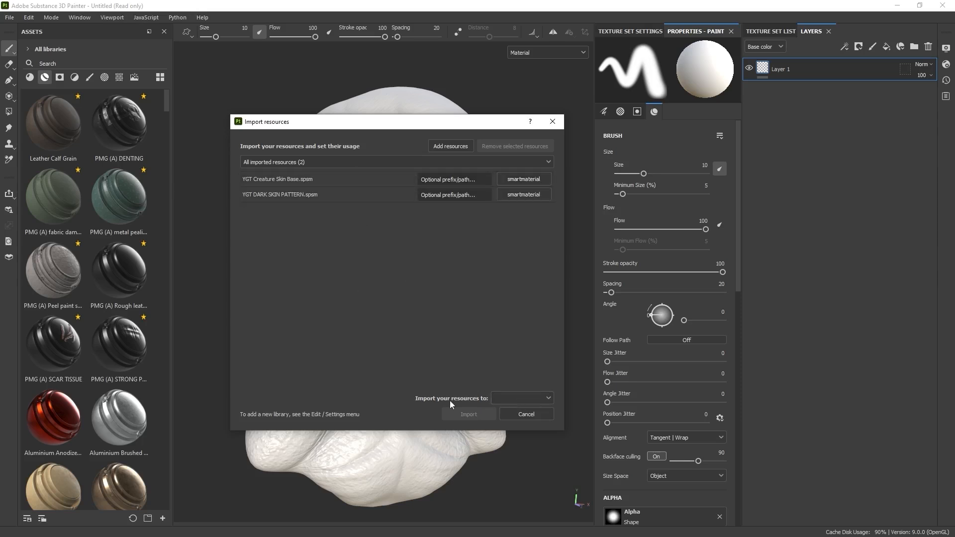
click(524, 398)
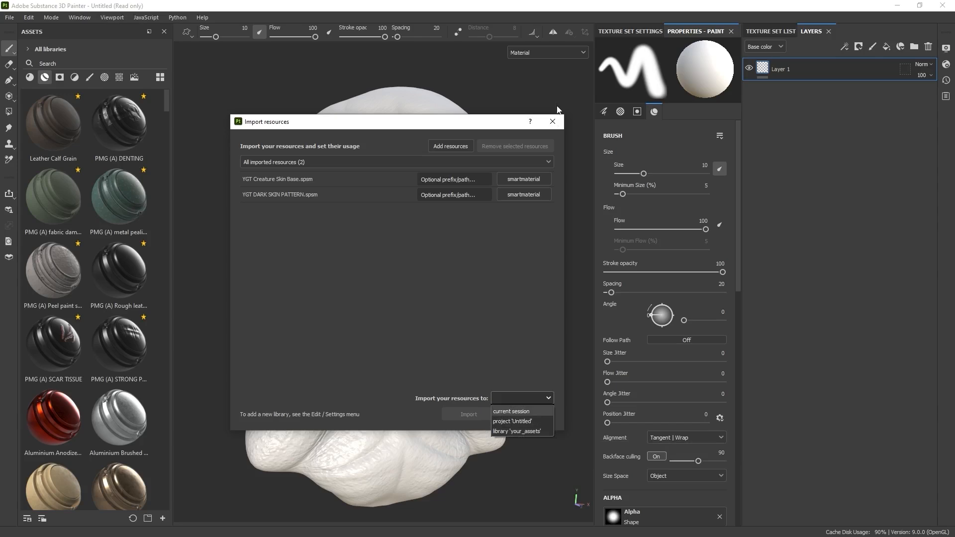
click(555, 127)
click(552, 122)
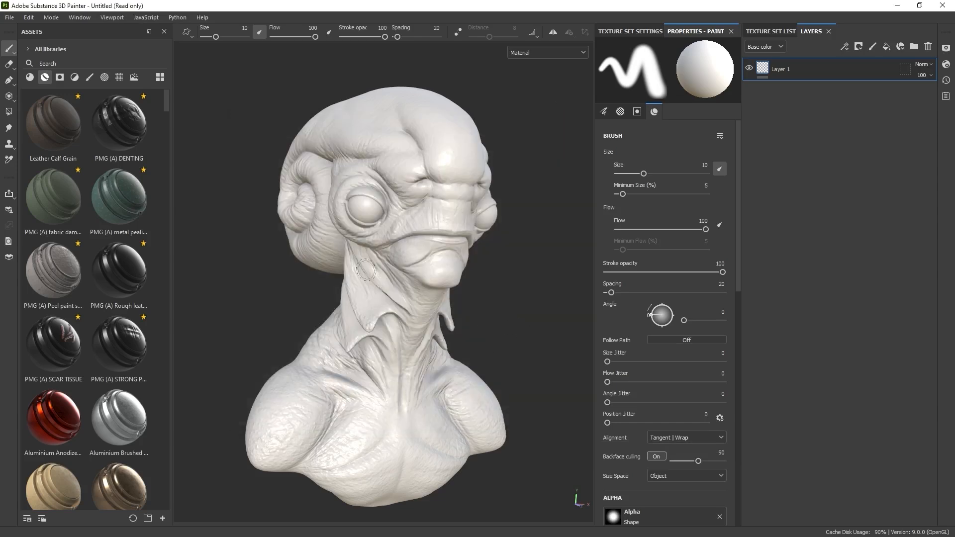
Step: Search the smart materials for YGT and apply YGT Creature Skin Base to the bust
click(44, 77)
click(48, 63)
text(YGT)
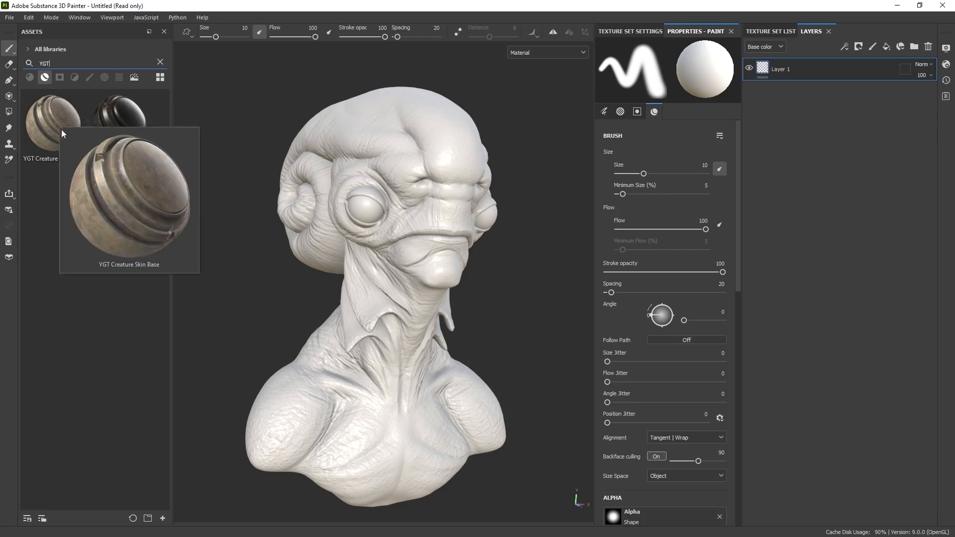
mouse_move(128, 124)
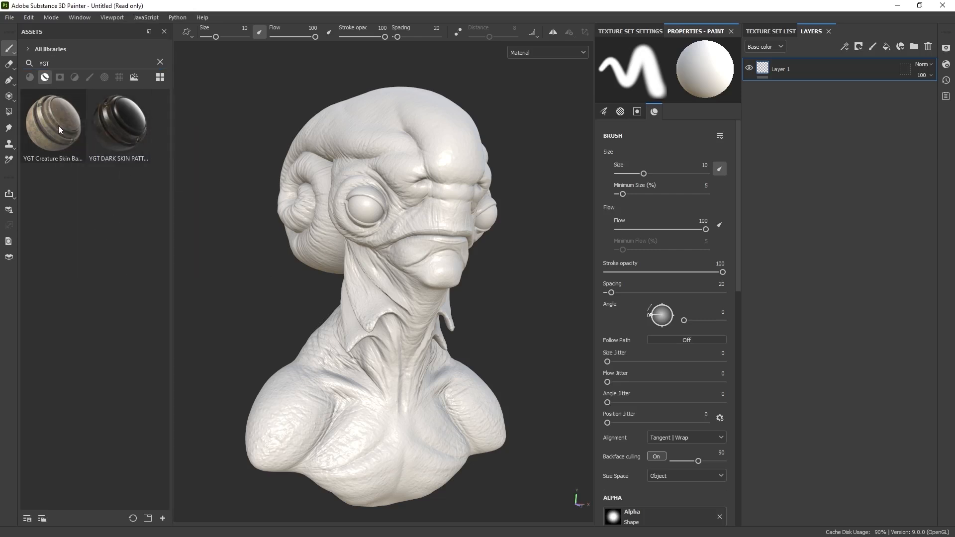
drag(52, 115, 418, 264)
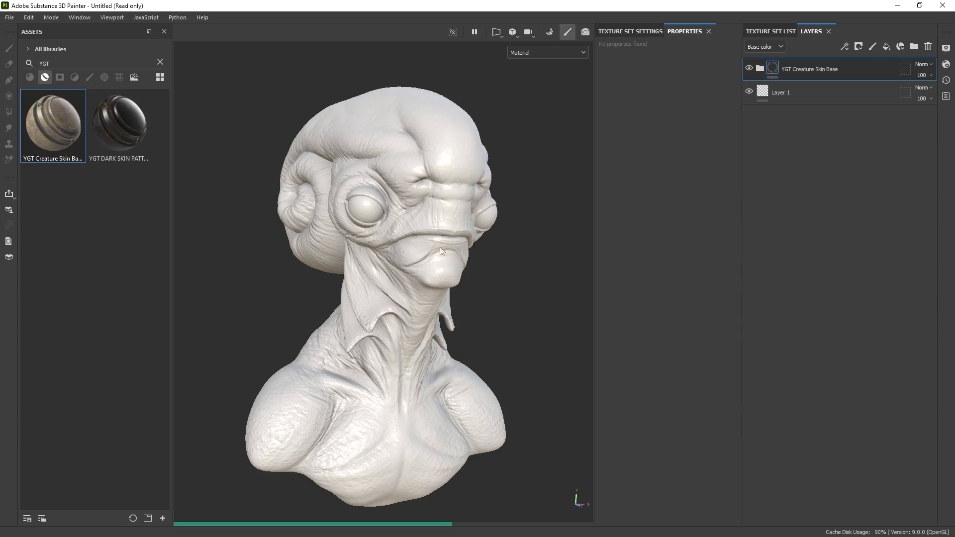
alt+drag(466, 314, 504, 247)
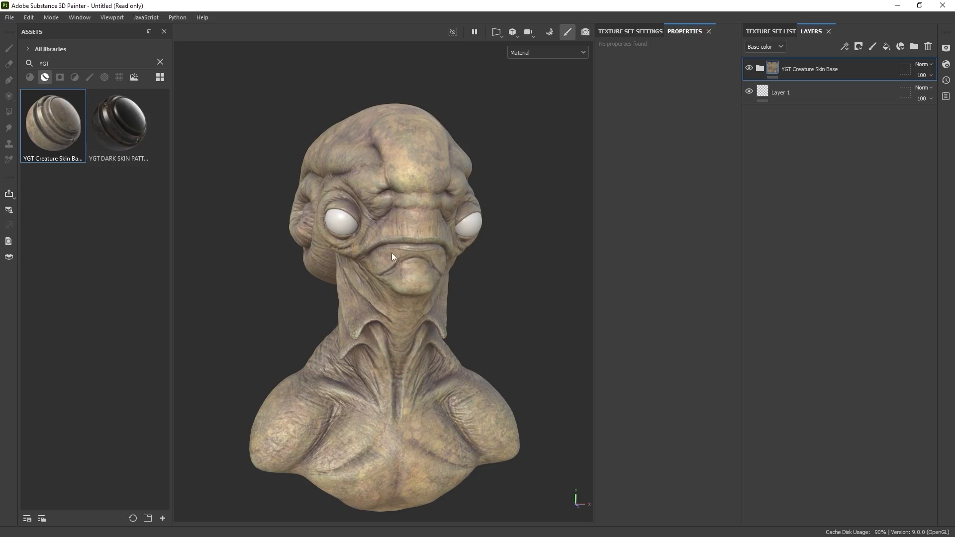
Step: Expand the YGT Creature Skin Base group and hide its Color Correct, HUE CTRL and COLOUR BREAK UP layers
click(760, 68)
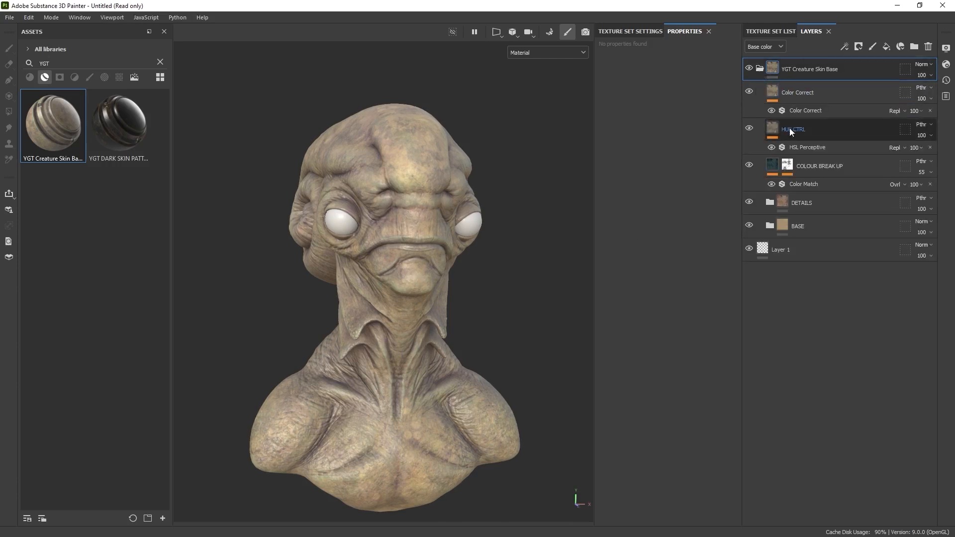
click(749, 91)
click(748, 129)
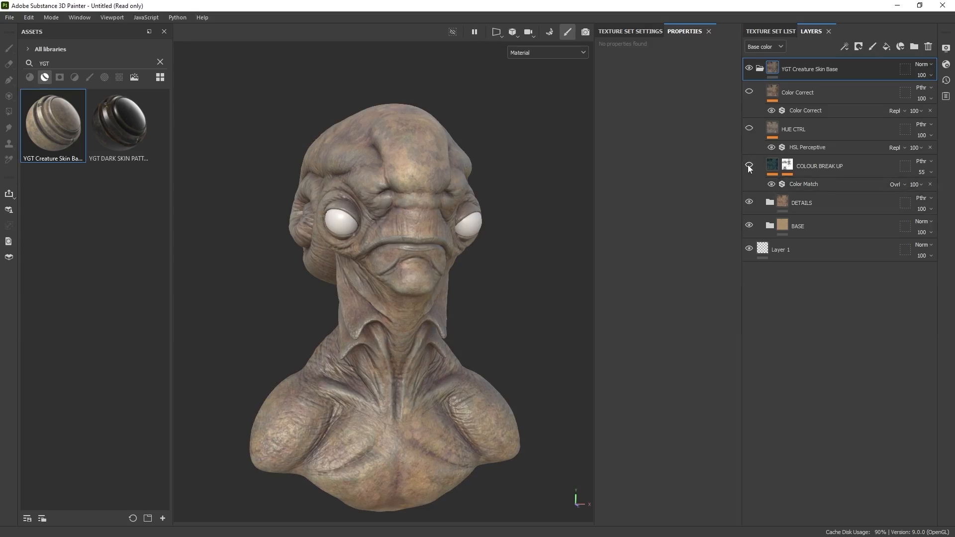
alt+drag(427, 267, 409, 233)
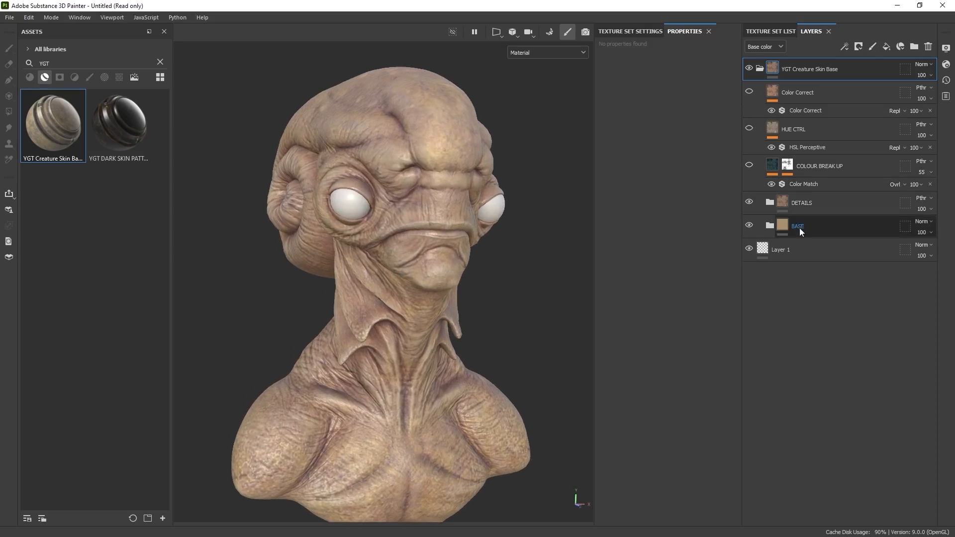
Step: Hide the DETAILS folder, toggle the BASE folder off and on, and expand BASE to examine its layers
click(750, 202)
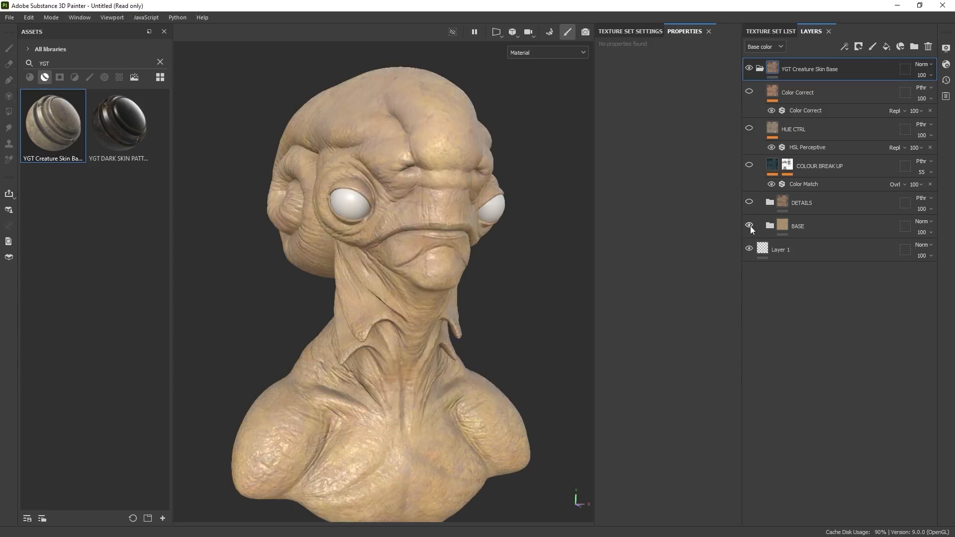
click(750, 225)
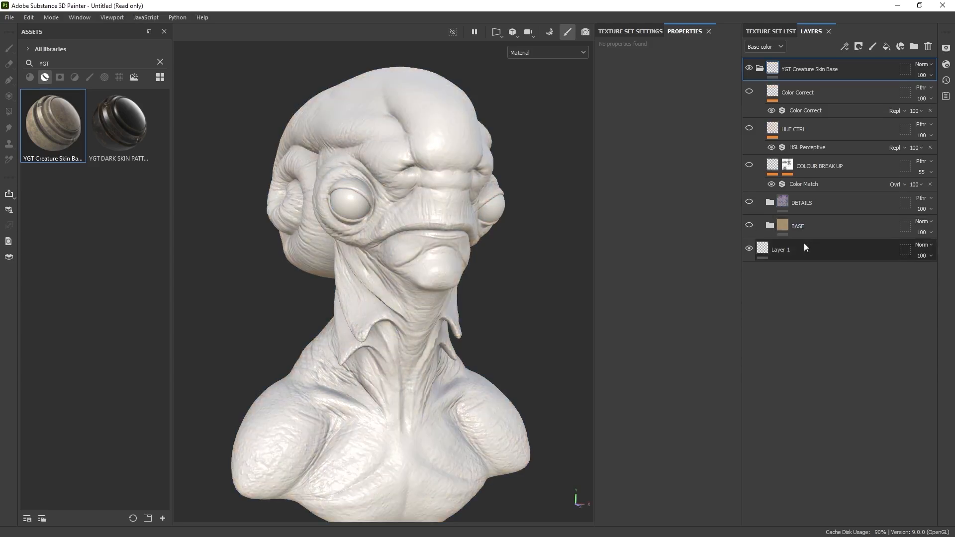
click(749, 225)
click(769, 226)
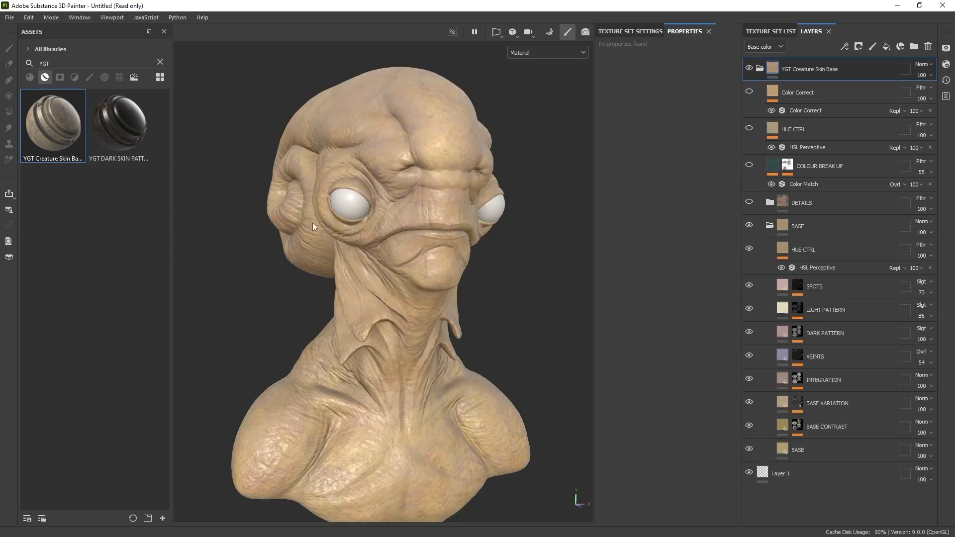
scroll(452, 160, up, 4)
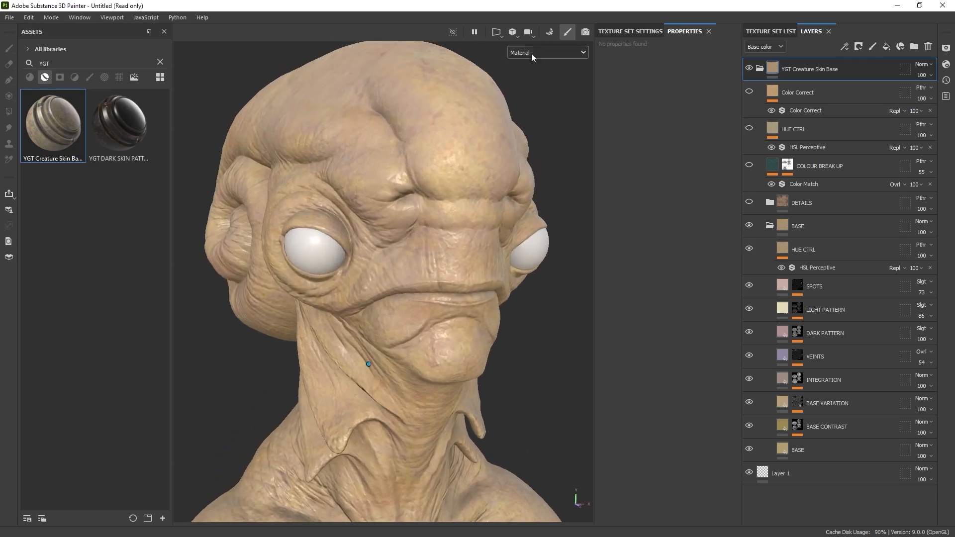
Step: Switch the viewport to the Base color channel and inspect the flat colour of the BASE layers across the bust
click(549, 49)
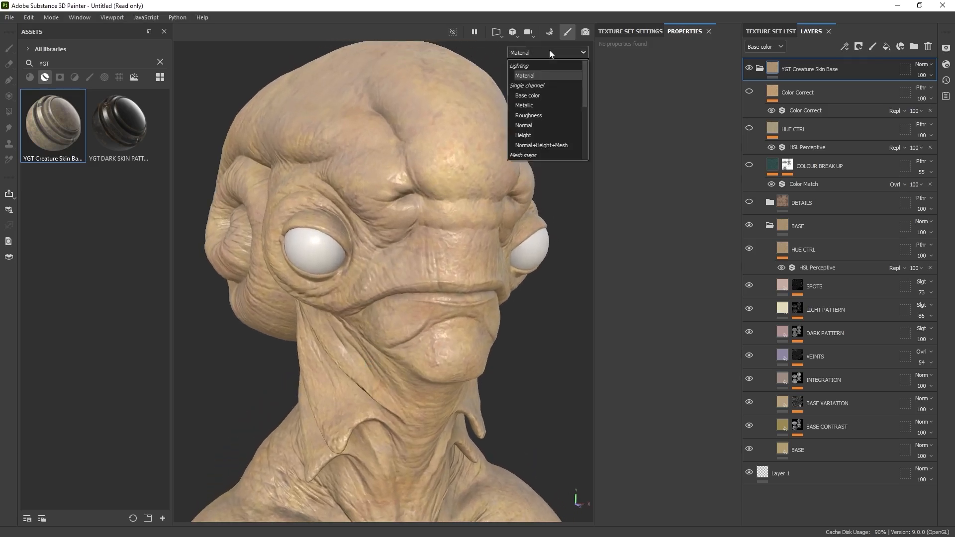
click(535, 94)
mouse_move(383, 281)
alt+middle_down()
mouse_move(464, 215)
mouse_move(479, 69)
alt+middle_up()
alt+drag(490, 195, 625, 245)
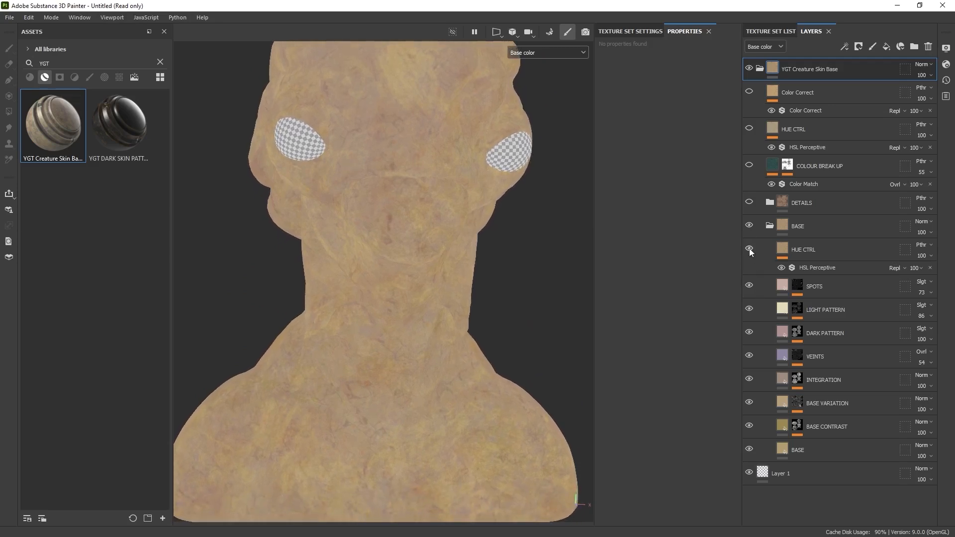
alt+drag(417, 200, 455, 241)
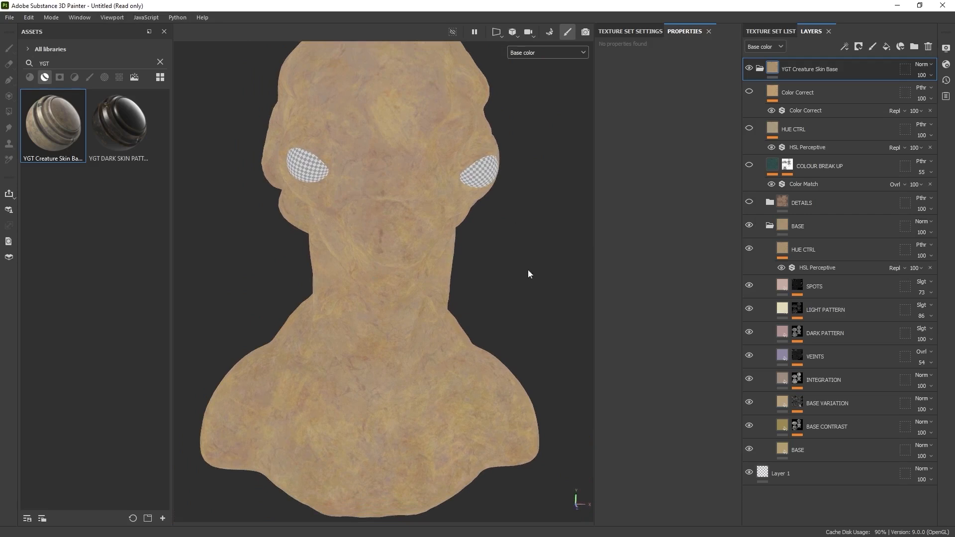
Step: Collapse the BASE folder, turn the DETAILS folder back on, and compare its effect on the bust in the Material view
click(770, 226)
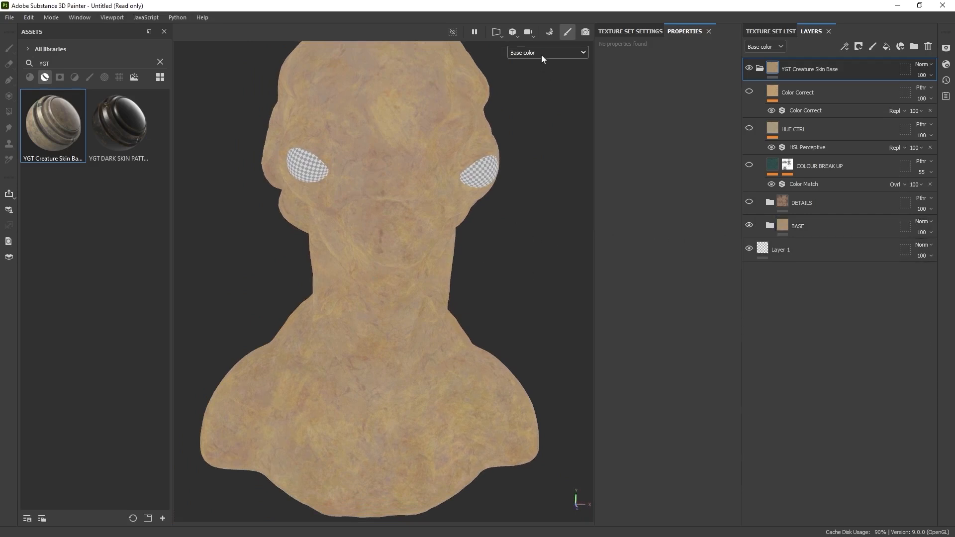
click(750, 203)
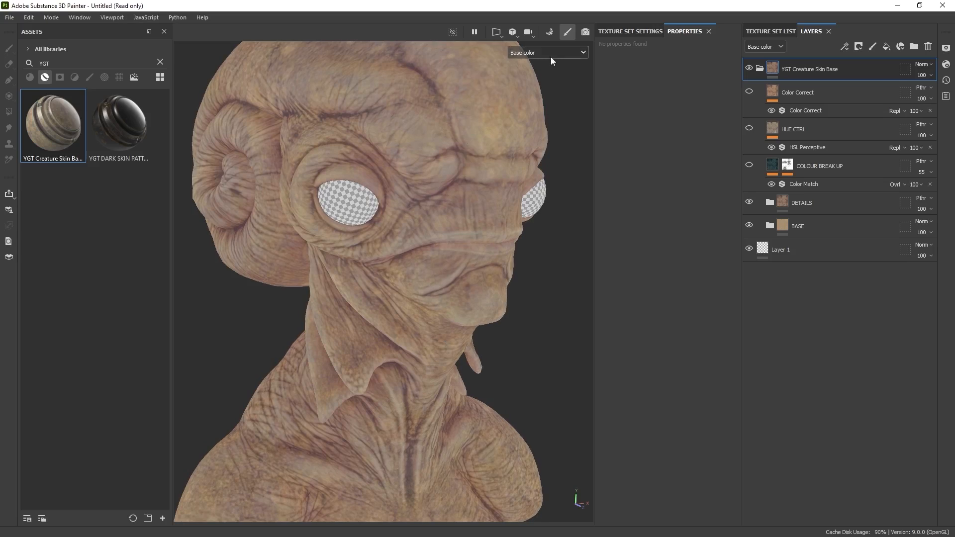
click(543, 53)
click(539, 71)
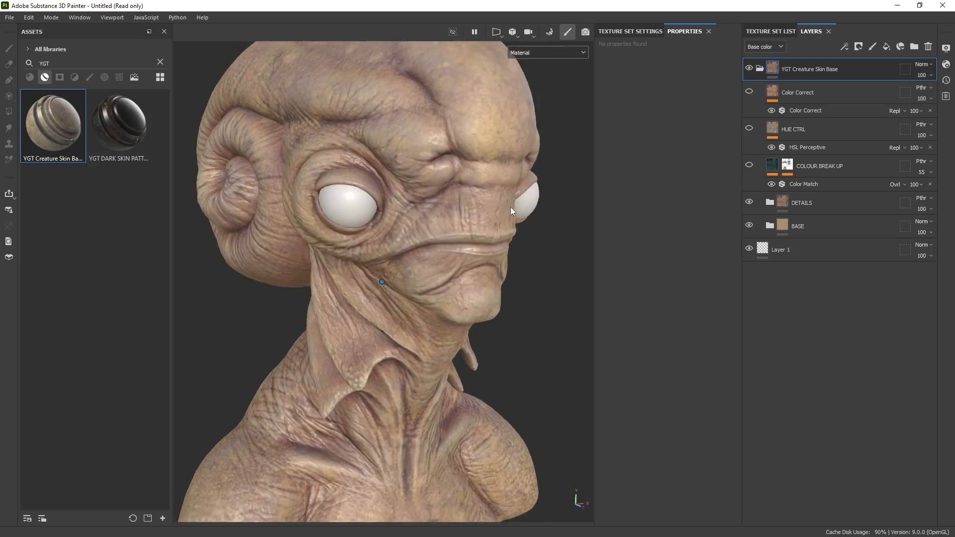
click(749, 202)
click(748, 202)
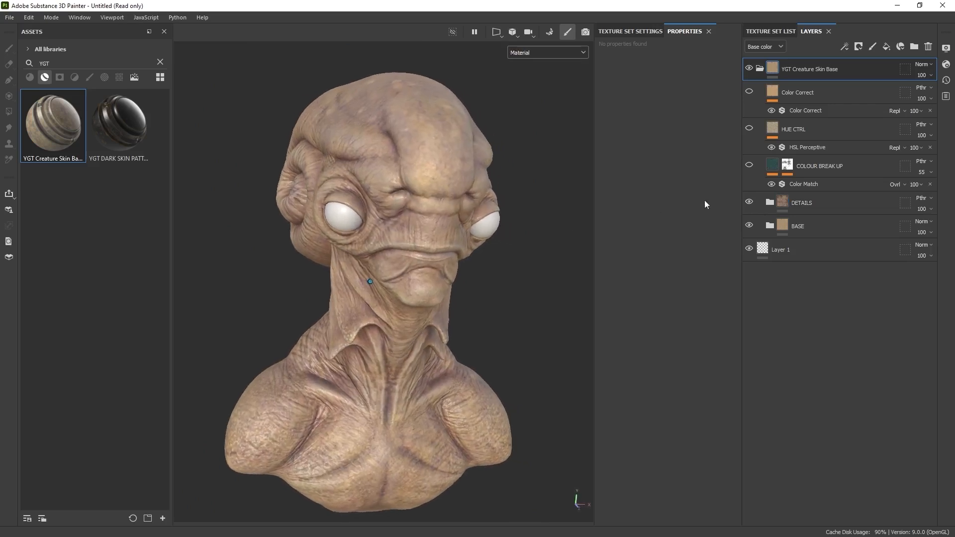
Step: Turn on the COLOUR BREAK UP layer and inspect its effect on the bust
click(772, 165)
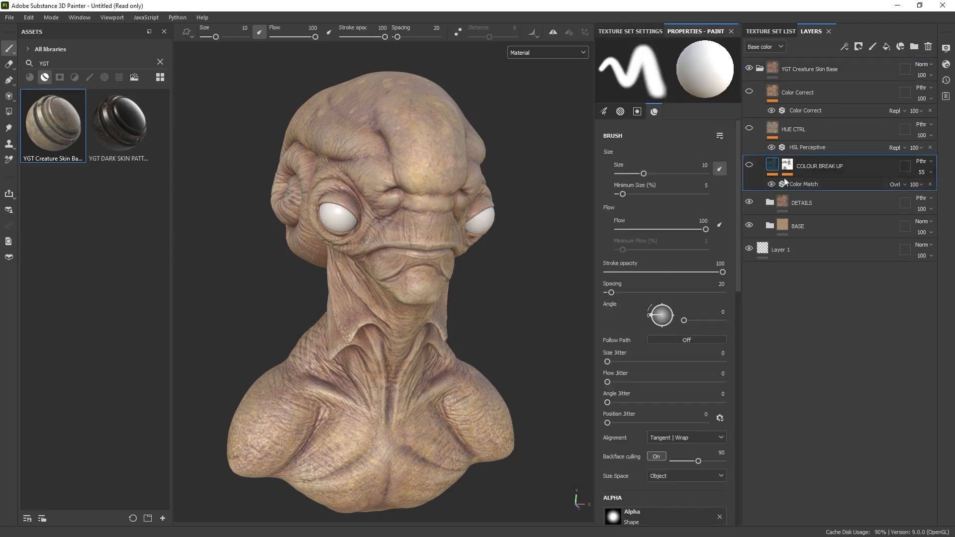
click(749, 166)
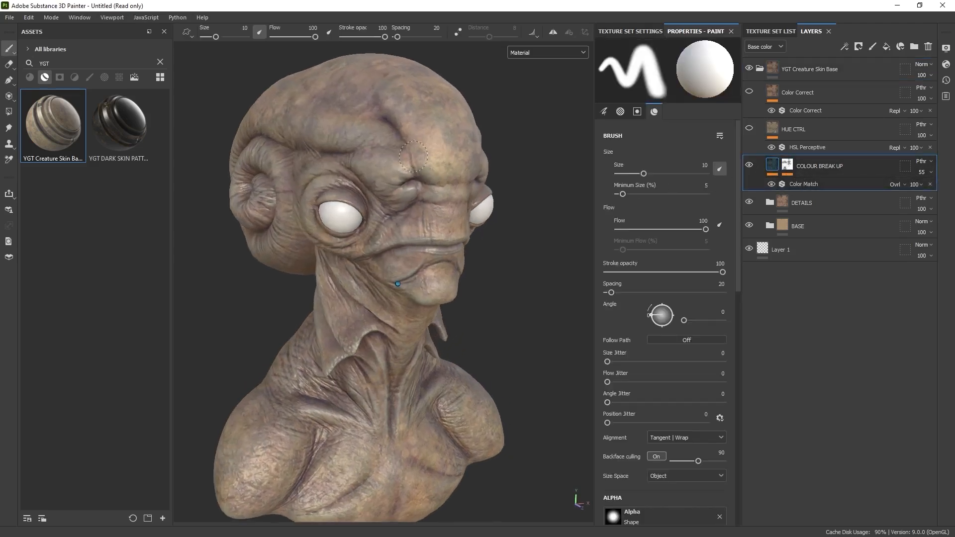
alt+right_drag(421, 158, 438, 169)
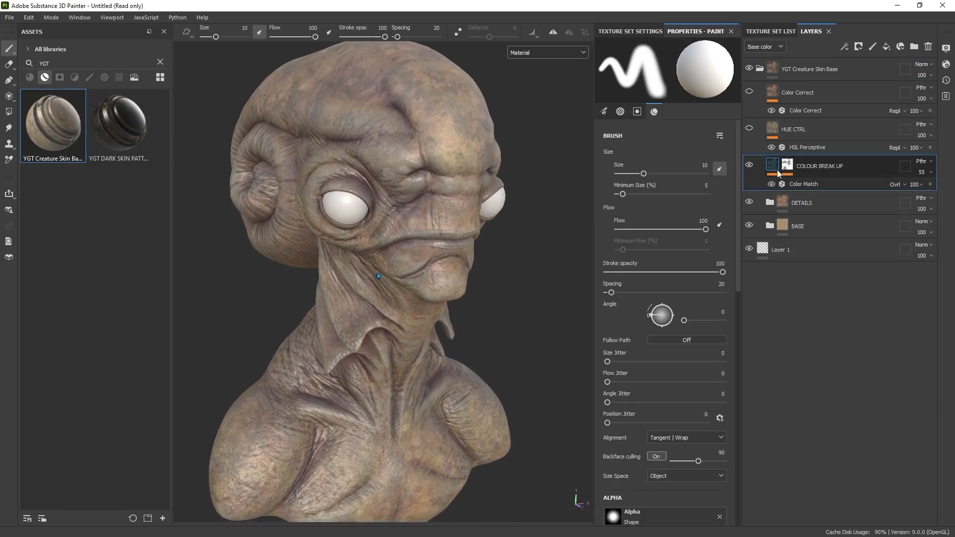
Step: Set the COLOUR BREAK UP mask generator's Global Balance to 0.79 while viewing the mask, and compare the layer off and on
click(786, 166)
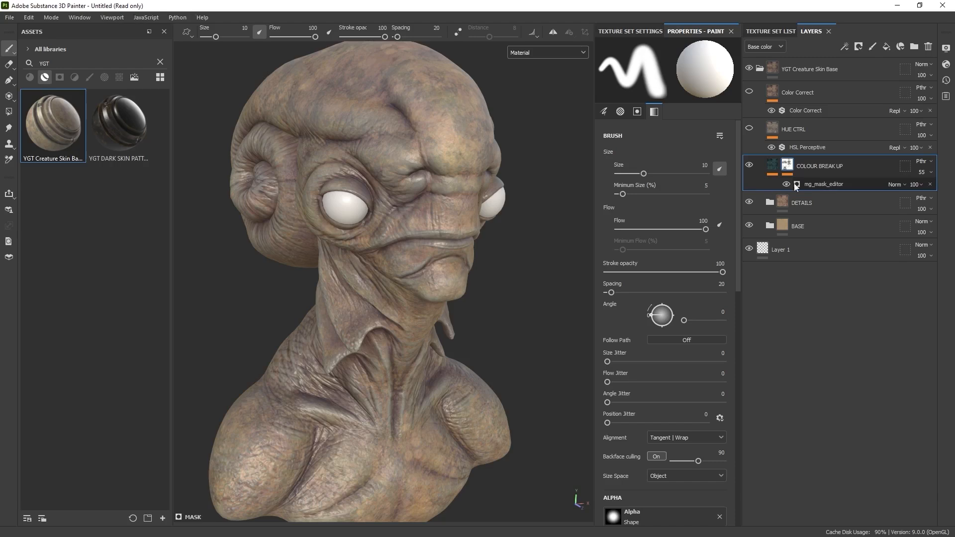
click(782, 184)
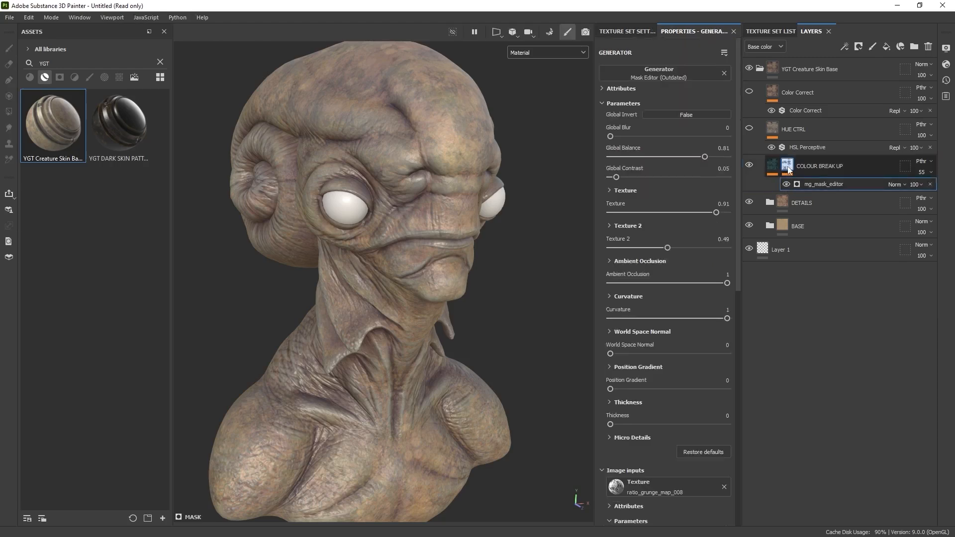
alt+click(789, 170)
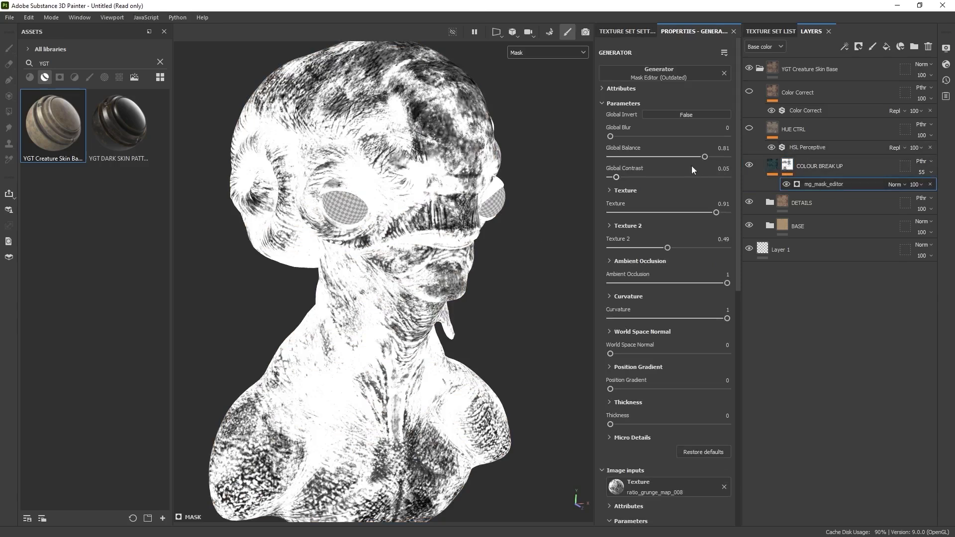
mouse_move(705, 157)
mouse_down()
mouse_move(676, 163)
mouse_move(702, 159)
mouse_up()
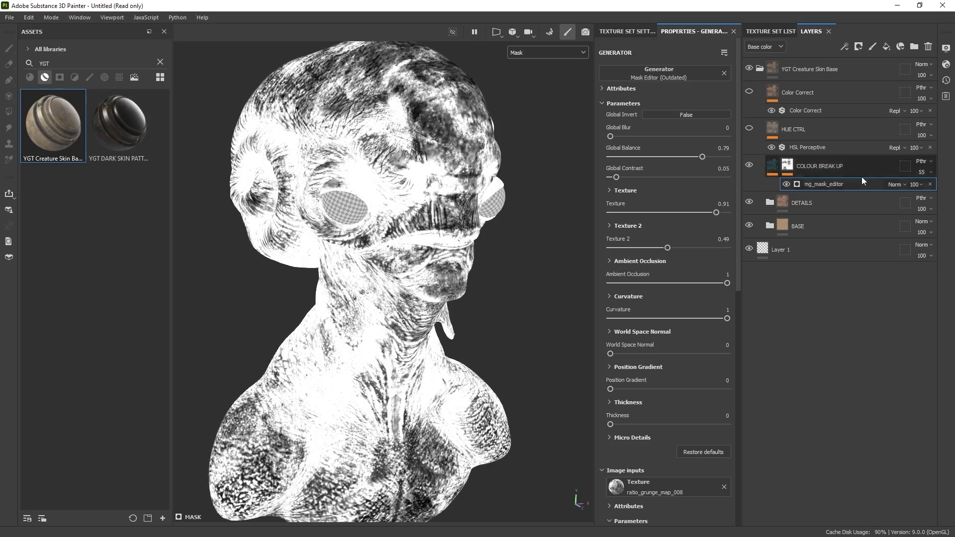
click(772, 168)
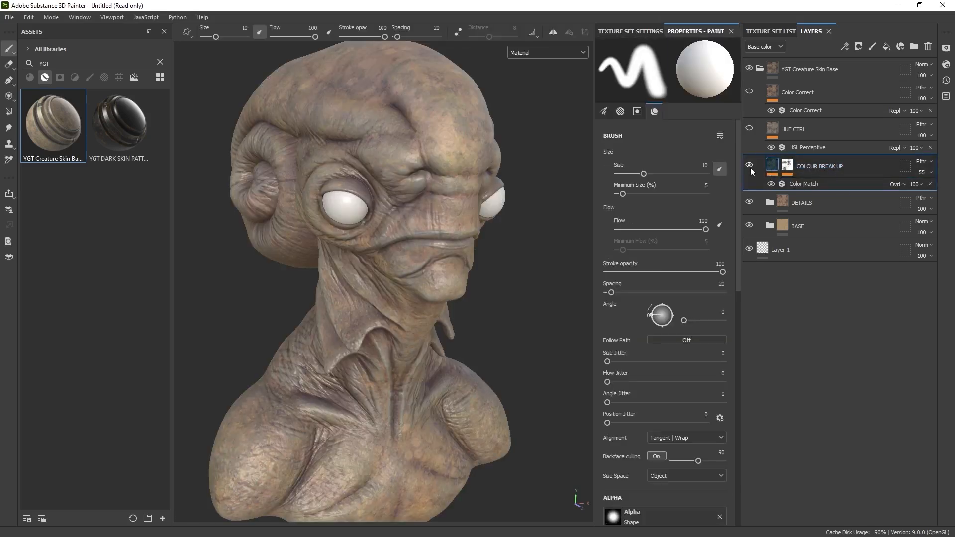
click(749, 165)
click(749, 165)
Step: Try green and teal target colours in the COLOUR BREAK UP layer's Color Match filter, ending on 2B7679
click(798, 184)
click(692, 163)
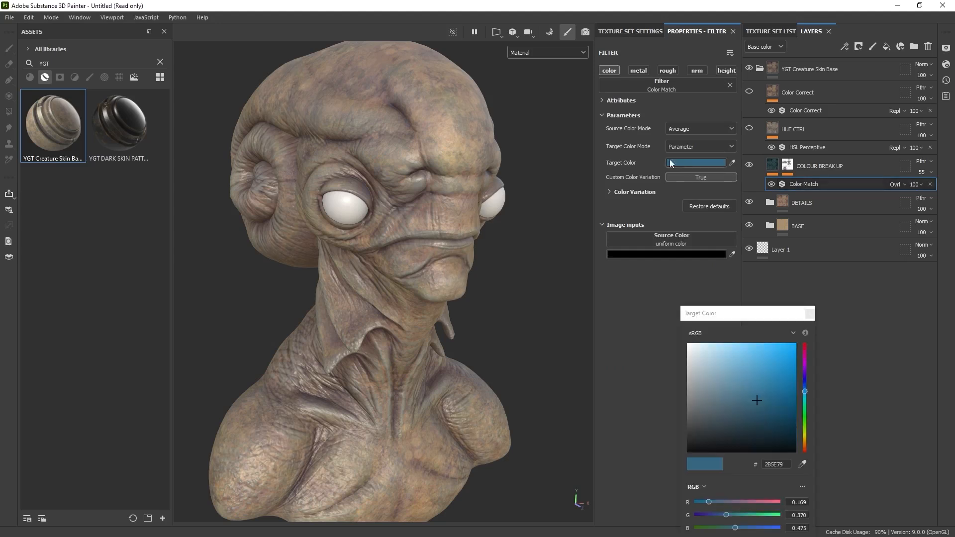
click(805, 409)
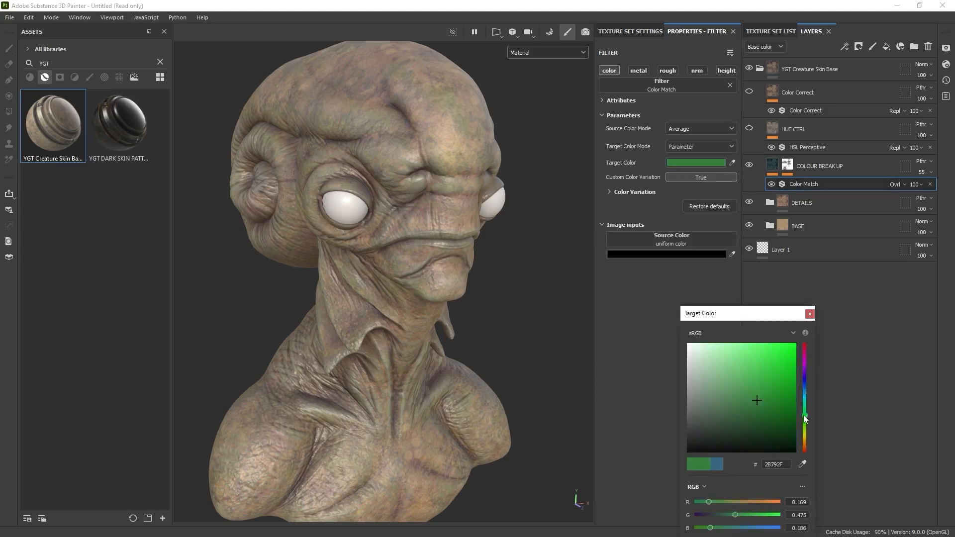
mouse_move(805, 409)
mouse_down()
mouse_move(805, 381)
mouse_move(805, 397)
mouse_up()
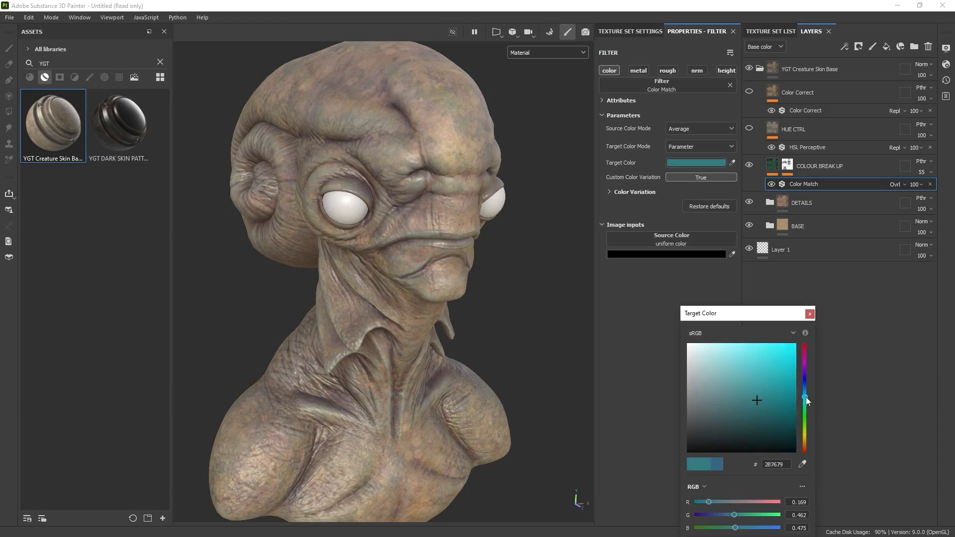
click(810, 314)
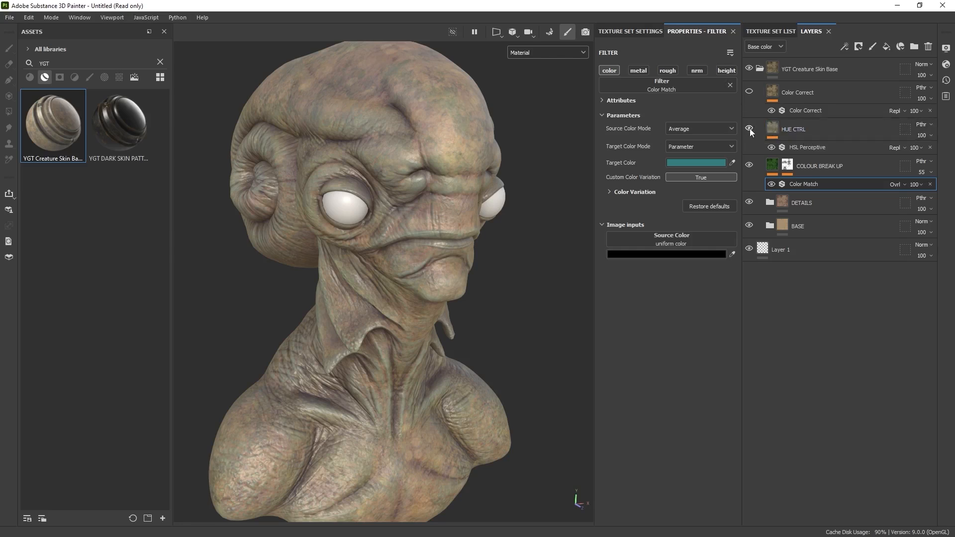
Step: Try blue and magenta skin tints by varying hue, saturation and lightness in the HUE CTRL layer's HSL Perceptive filter
click(802, 146)
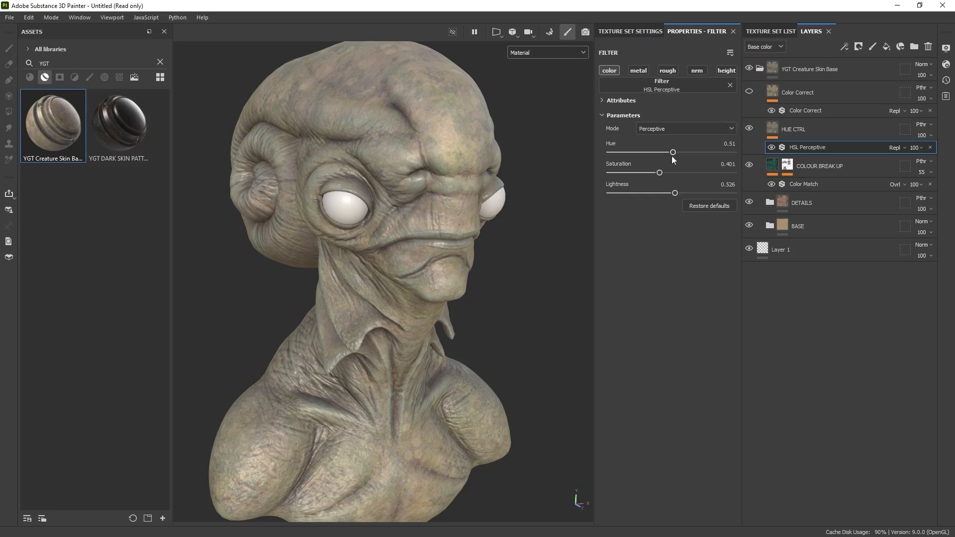
drag(658, 151, 655, 193)
drag(639, 154, 646, 155)
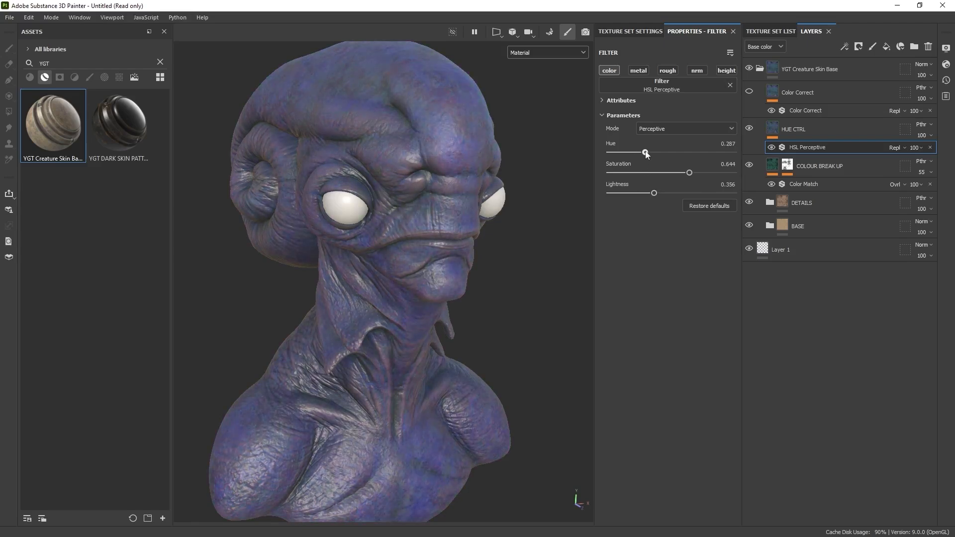
click(663, 153)
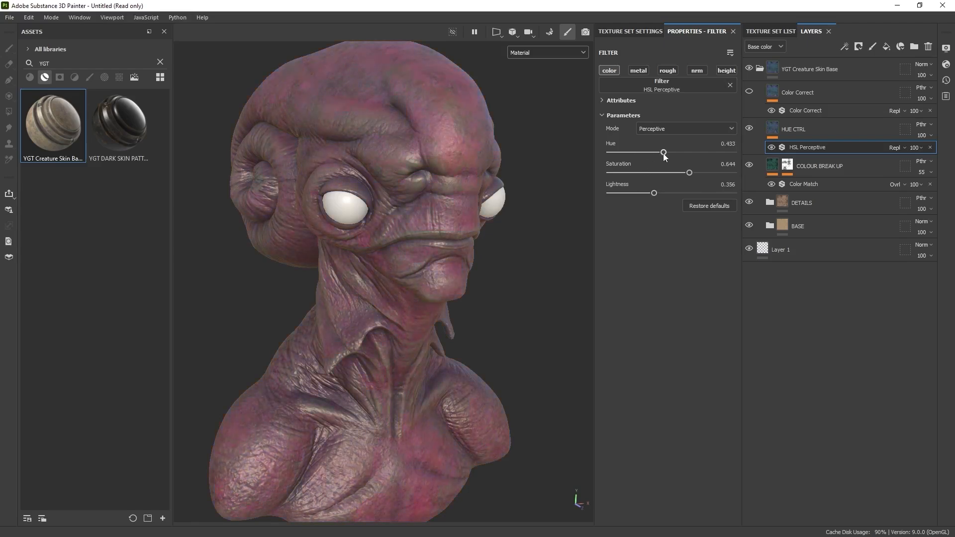
click(667, 193)
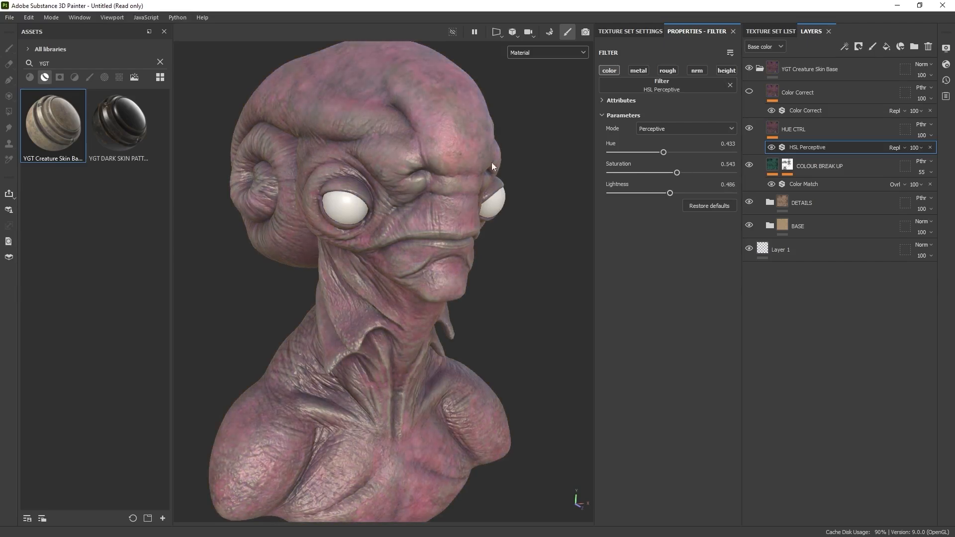
click(663, 153)
Step: Restore the HSL Perceptive defaults on HUE CTRL, and set Hue to 0.49, Saturation to 0.433 and Lightness to 0.457
click(709, 206)
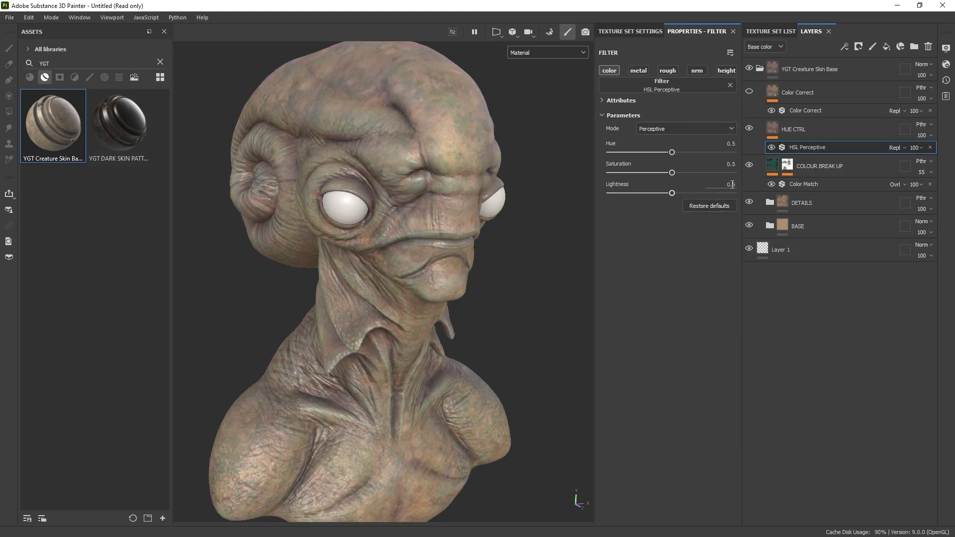
drag(671, 152, 667, 196)
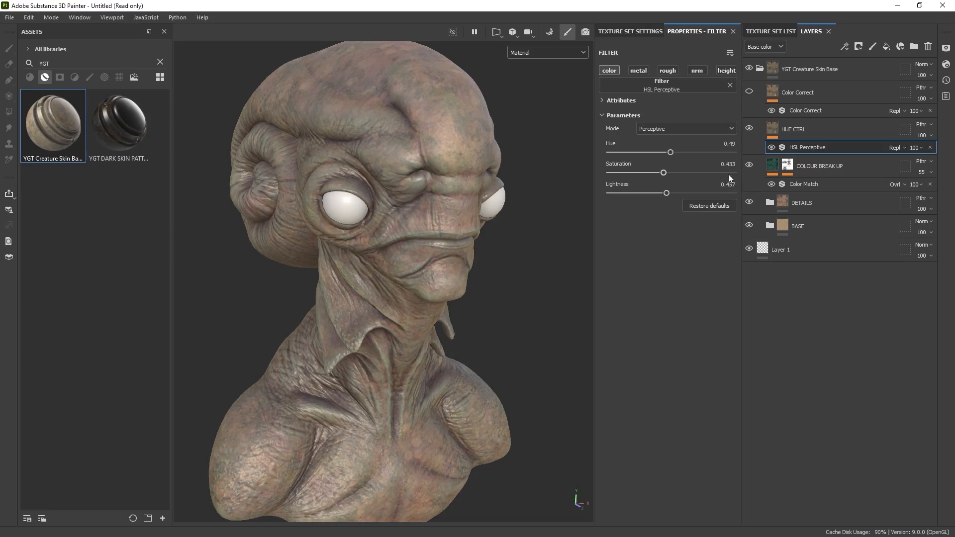
Step: Turn on the Color Correct layer and expand its filter's Shadows, Midtones and Highlights settings
click(749, 92)
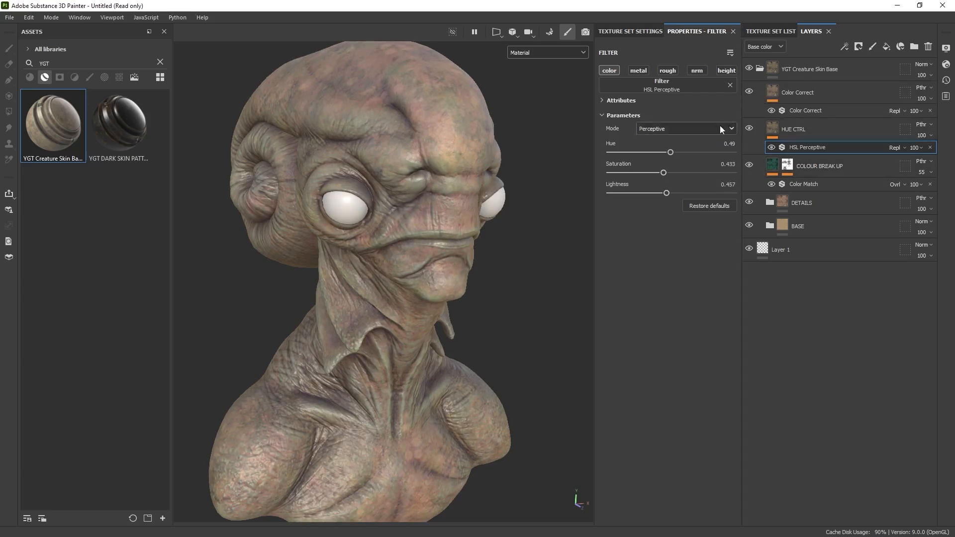
click(807, 111)
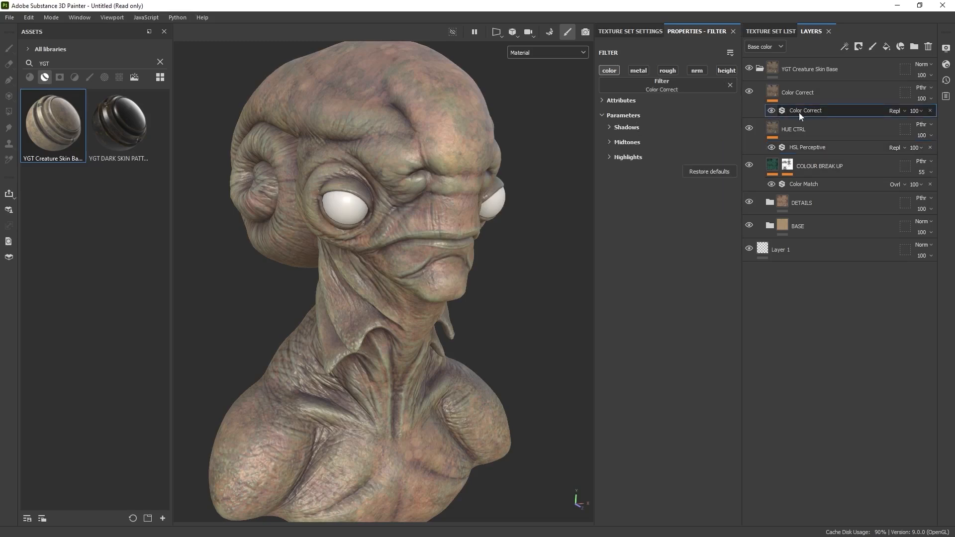
click(631, 127)
click(627, 202)
click(629, 277)
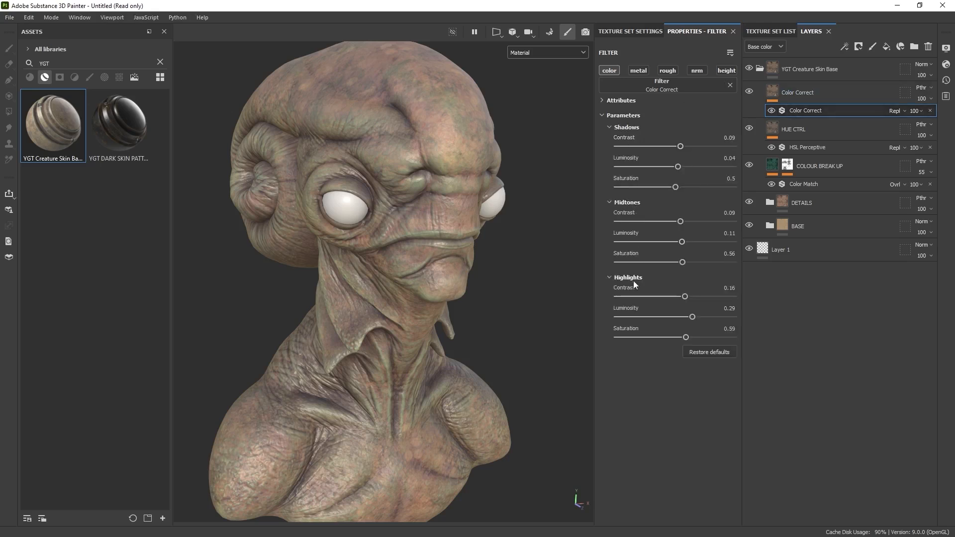
Step: Set Color Correct's shadows to contrast 0.06, luminosity 0.03 and saturation 0.42, and its midtones to contrast 0.19 and saturation 0.62
drag(681, 146, 673, 187)
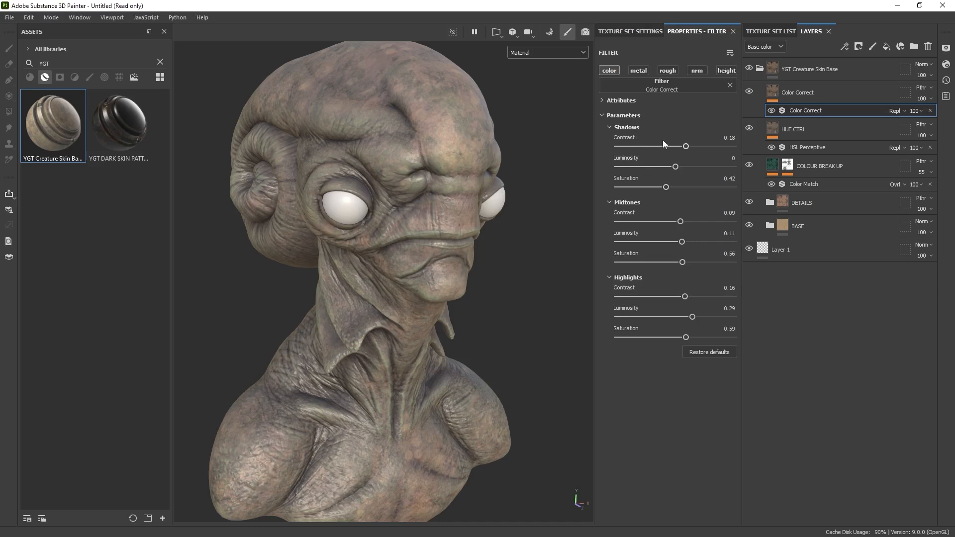
drag(676, 167, 677, 167)
drag(686, 146, 679, 148)
drag(680, 220, 686, 221)
drag(688, 264, 691, 265)
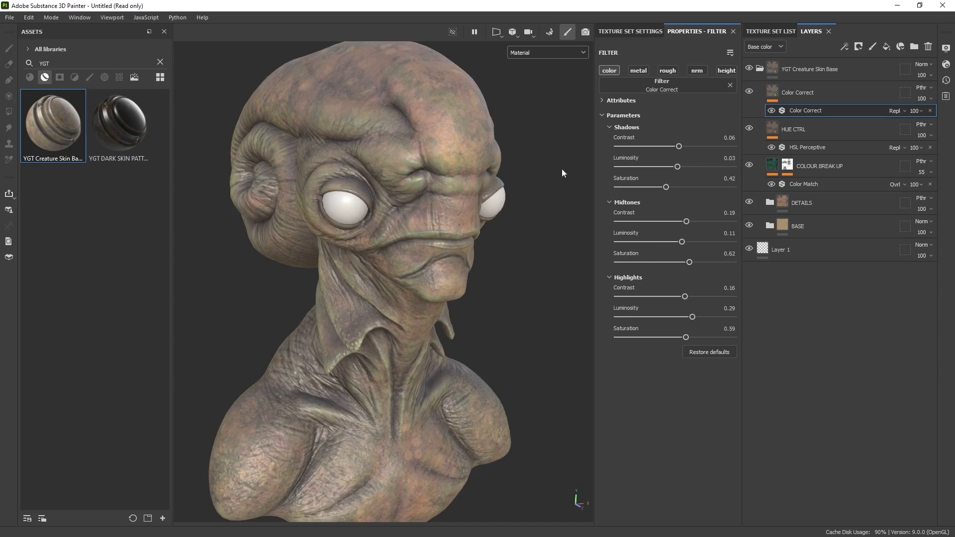
Step: Set the COLOUR BREAK UP layer's Color Match target colour to blue 2B5E79 and inspect the bust
click(789, 187)
click(696, 163)
drag(806, 396, 805, 393)
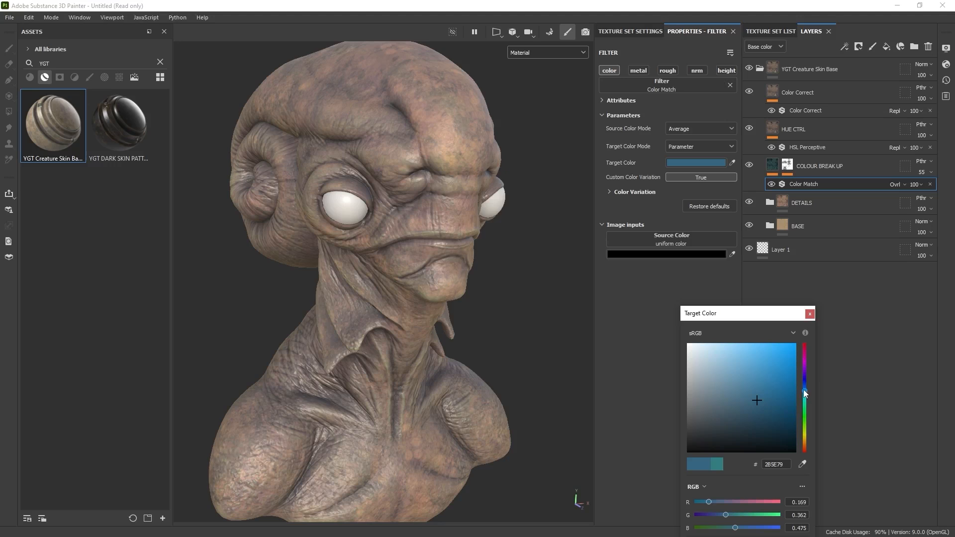
drag(765, 314, 756, 272)
click(801, 272)
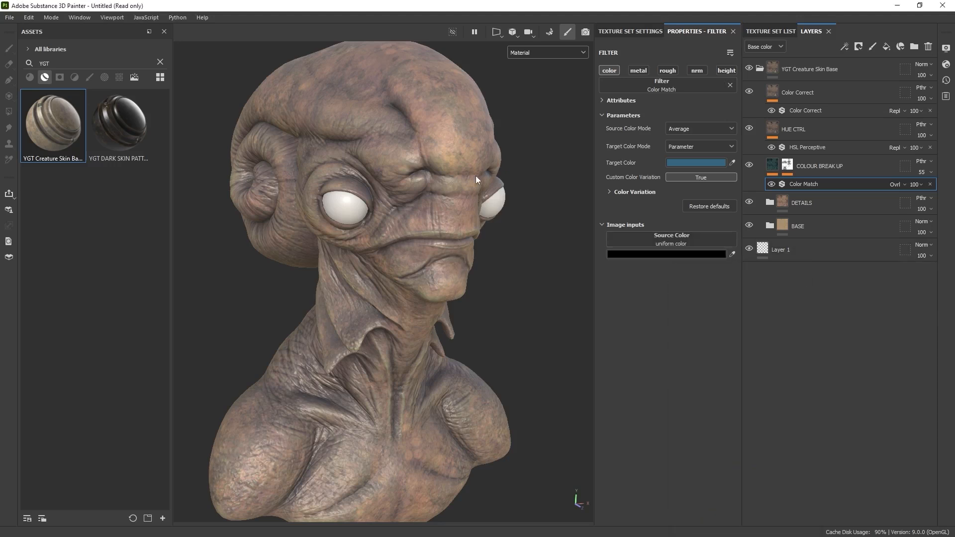
alt+drag(498, 146, 379, 188)
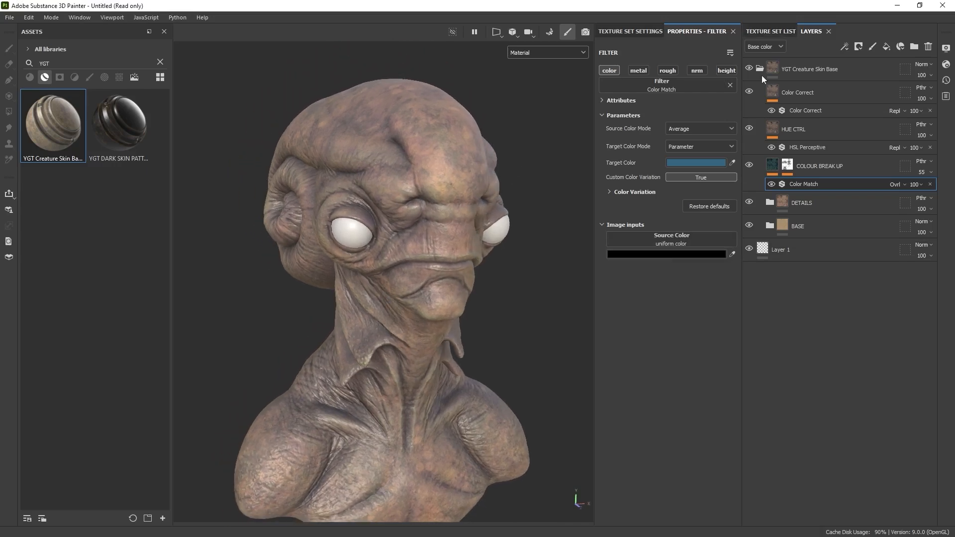
Step: Collapse the YGT Creature Skin Base group and apply the YGT DARK SKIN PATTERN smart material to the bust
click(760, 69)
click(124, 135)
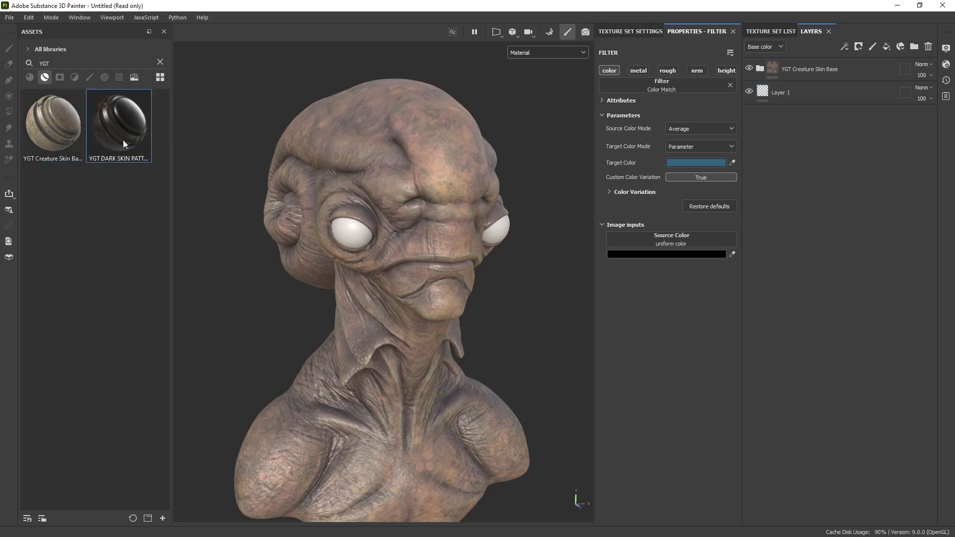
drag(123, 120, 442, 208)
scroll(423, 204, up, 10)
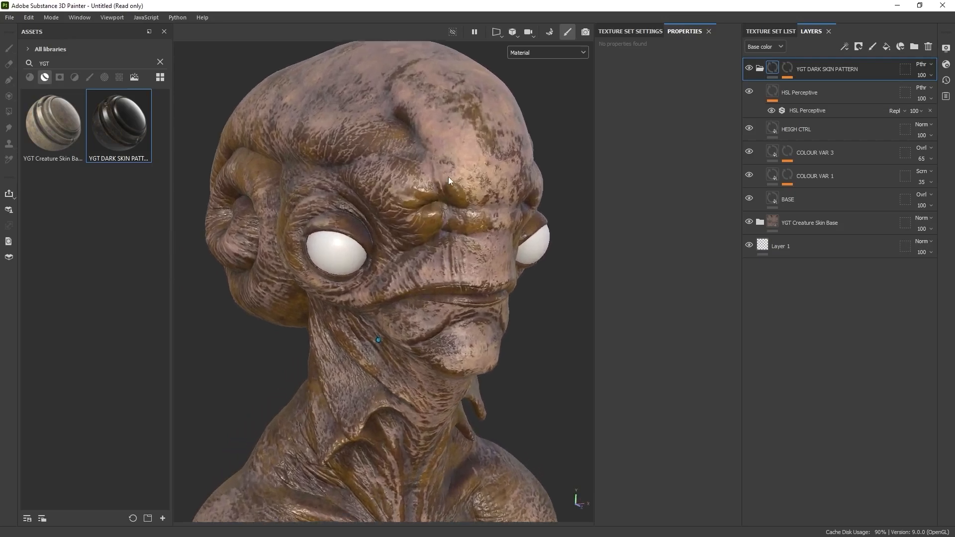
Step: Open the mask editor generator on the YGT DARK SKIN PATTERN group's mask and set Global Balance to 0.8
alt+drag(450, 195, 422, 240)
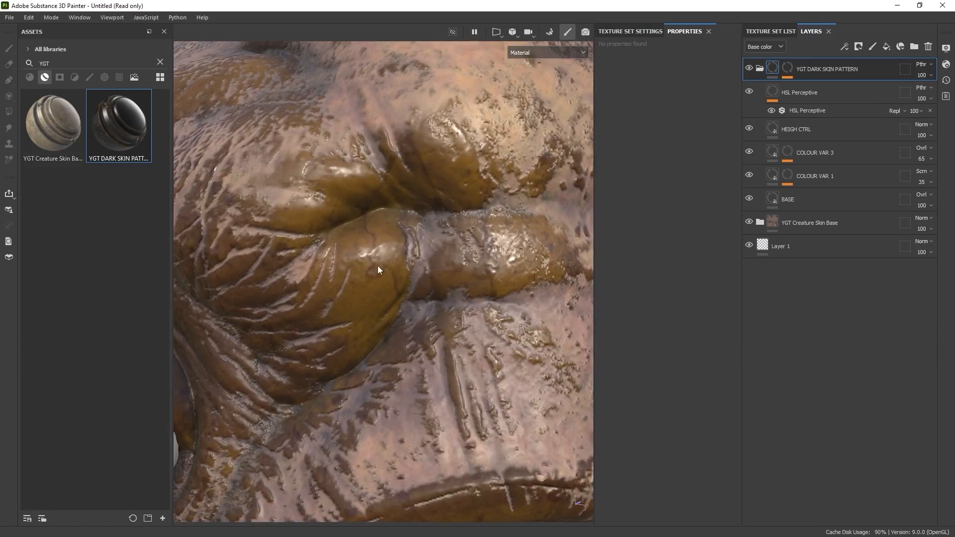
alt+drag(451, 178, 373, 241)
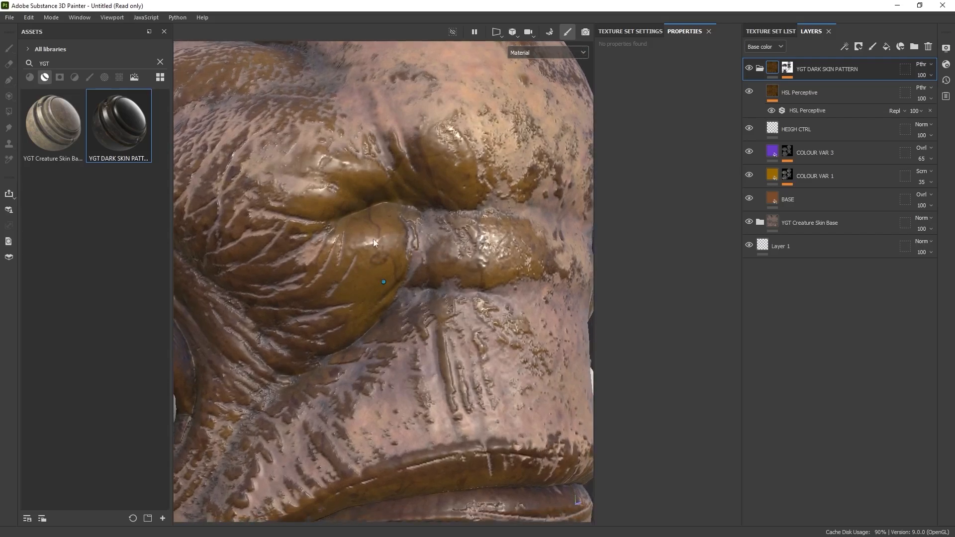
scroll(372, 238, down, 10)
scroll(367, 271, down, 8)
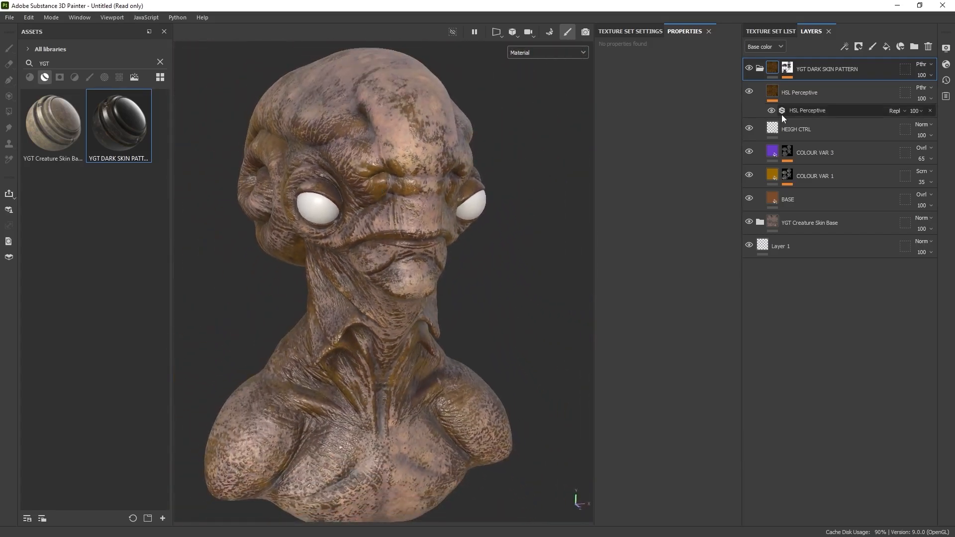
click(788, 70)
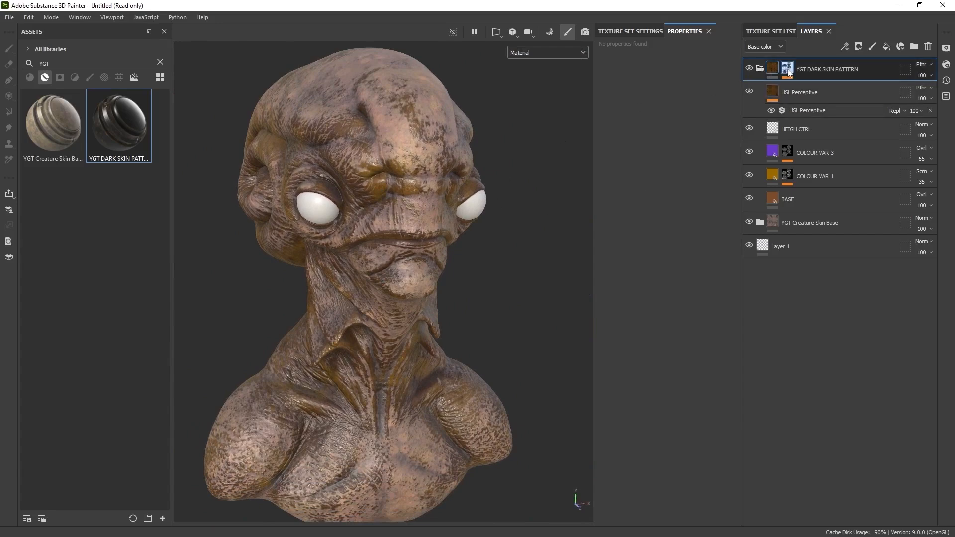
click(788, 70)
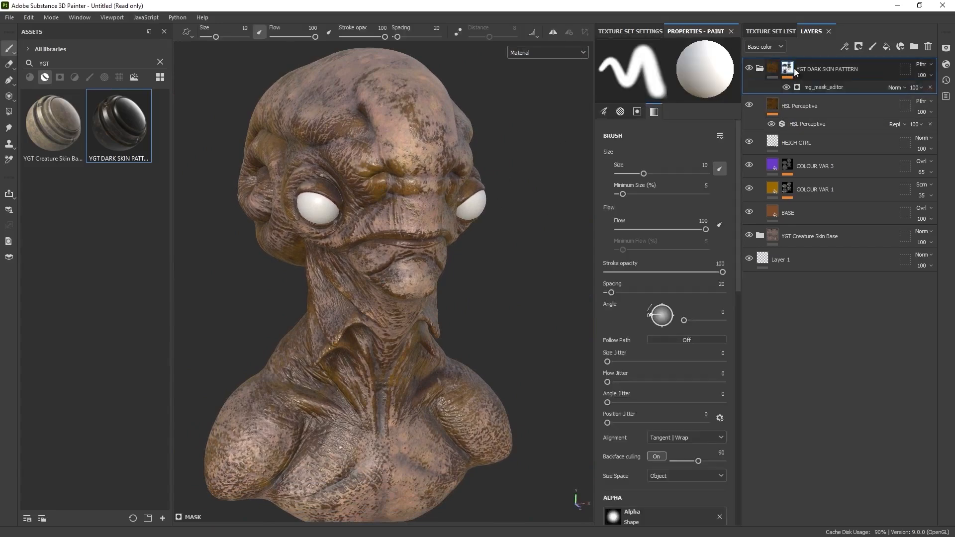
click(810, 90)
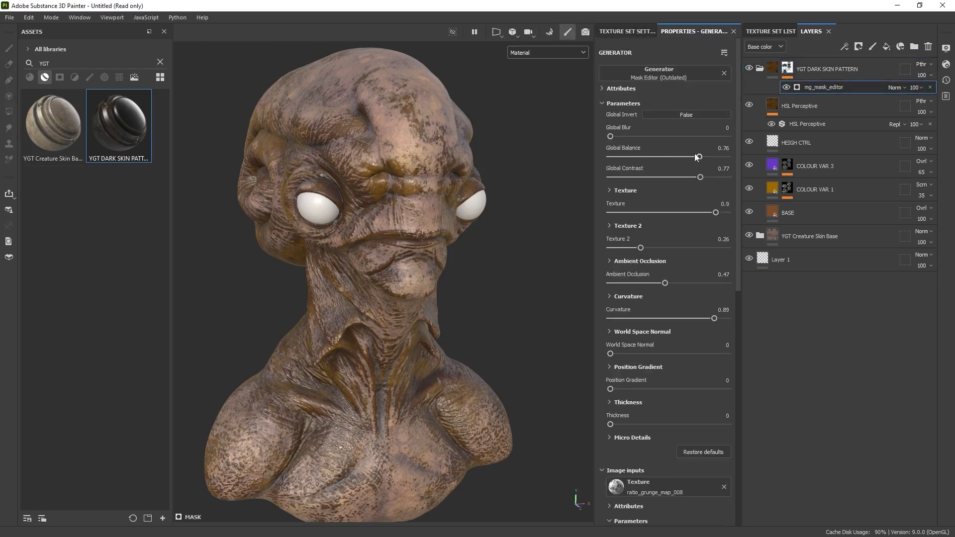
mouse_move(695, 158)
mouse_down()
mouse_move(675, 157)
mouse_move(705, 158)
mouse_up()
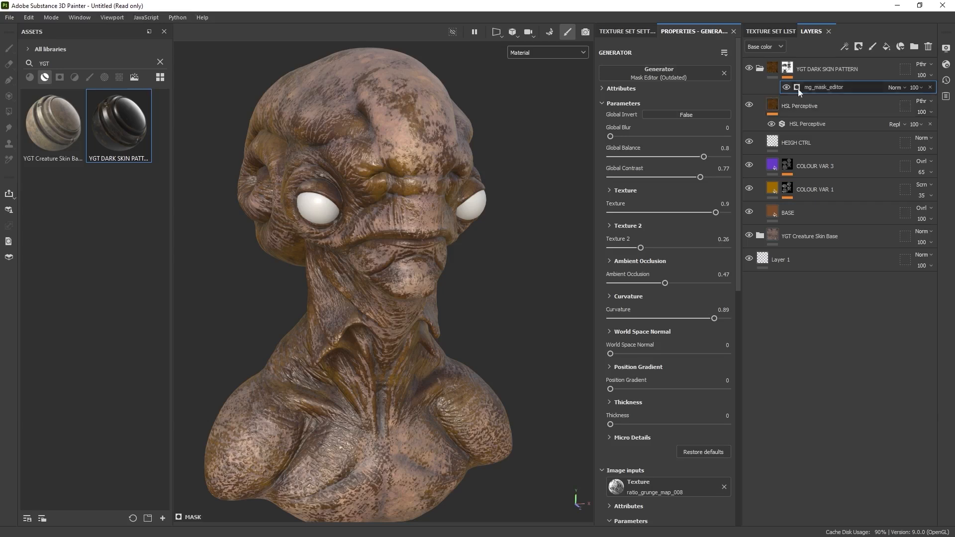
Step: Inspect the bust with the HSL Perceptive and HEIGH CTRL layers hidden, temporarily disabling the YGT DARK SKIN PATTERN mask to compare
drag(749, 106, 750, 166)
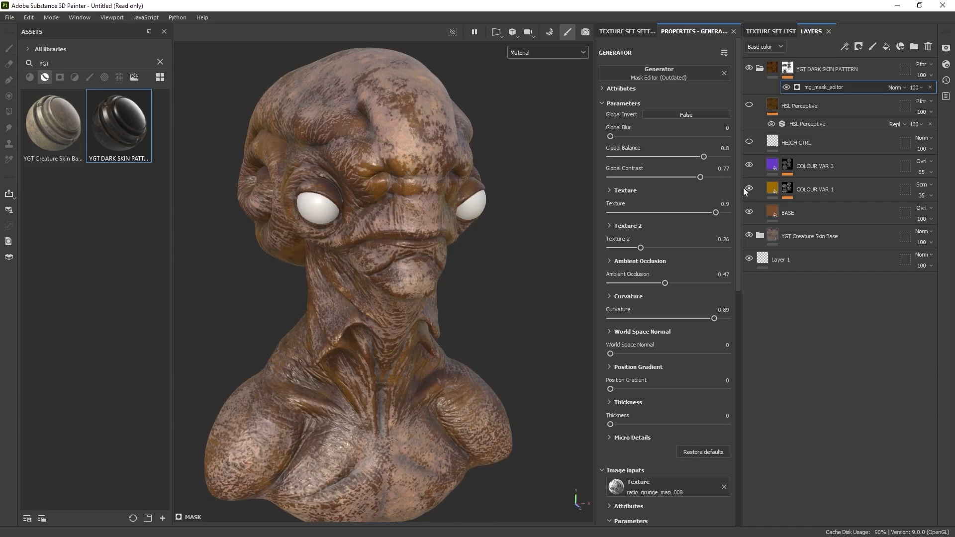
alt+drag(272, 213, 556, 151)
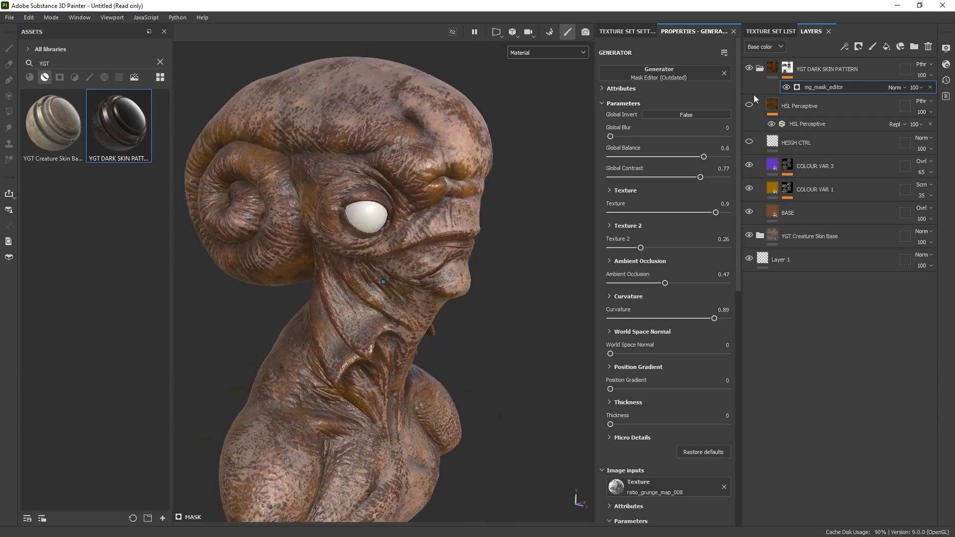
shift+click(786, 72)
alt+drag(524, 137, 482, 177)
mouse_move(401, 138)
alt+mouse_down()
mouse_move(447, 131)
mouse_move(413, 146)
alt+mouse_up()
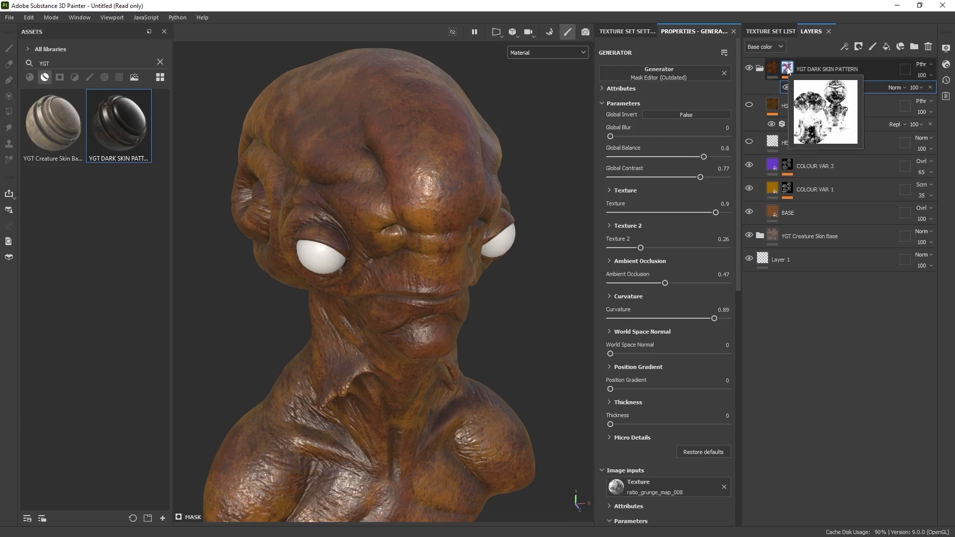
shift+click(788, 71)
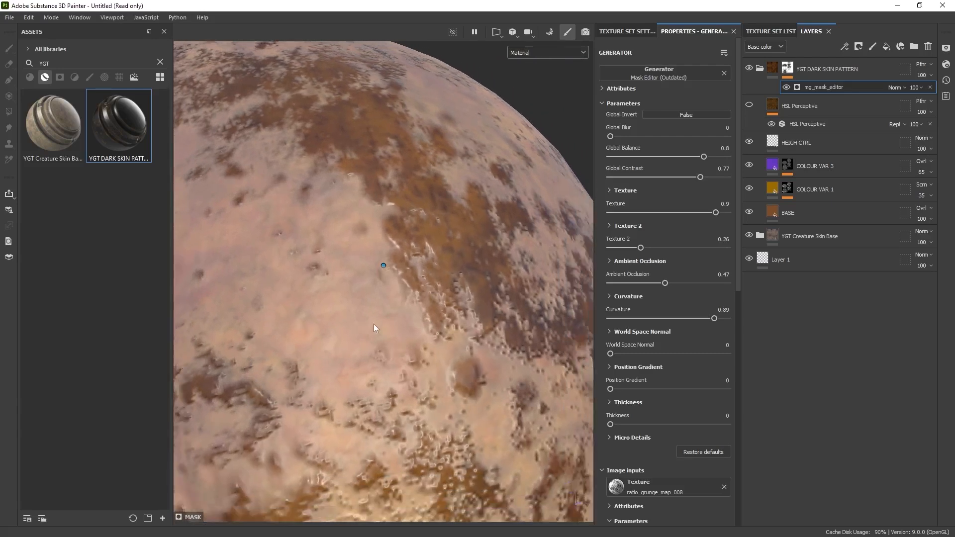
Step: Select the visible HEIGH CTRL layer and set its uniform height to 0.02
click(814, 141)
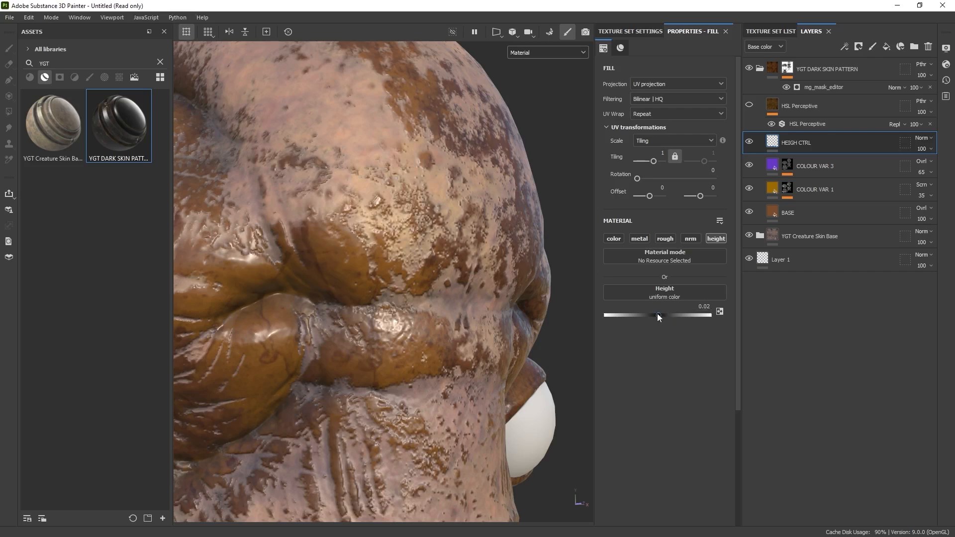
mouse_move(657, 313)
mouse_down()
mouse_move(650, 315)
mouse_move(675, 315)
mouse_move(658, 317)
mouse_up()
click(709, 306)
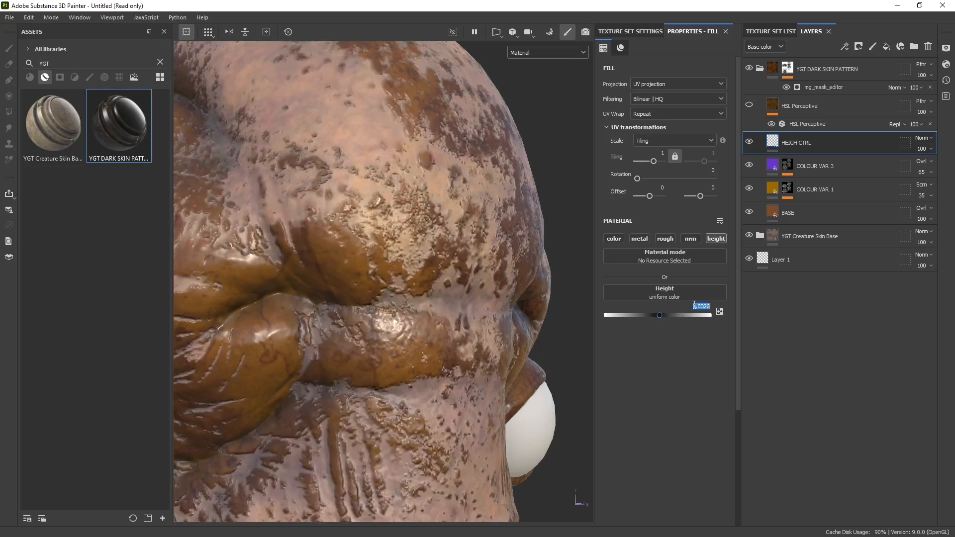
text(0.02)
key(Return)
alt+right_drag(372, 254, 673, 161)
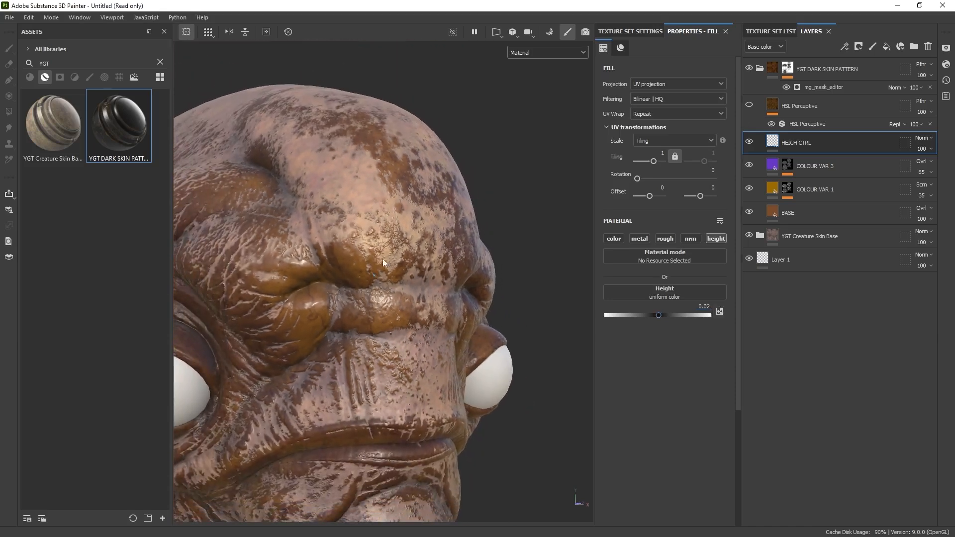
Step: Show the HSL Perceptive layer and set its filter's hue to 0.49, checking the bust's colour
alt+drag(392, 262, 394, 261)
click(749, 188)
click(811, 124)
drag(672, 153, 670, 153)
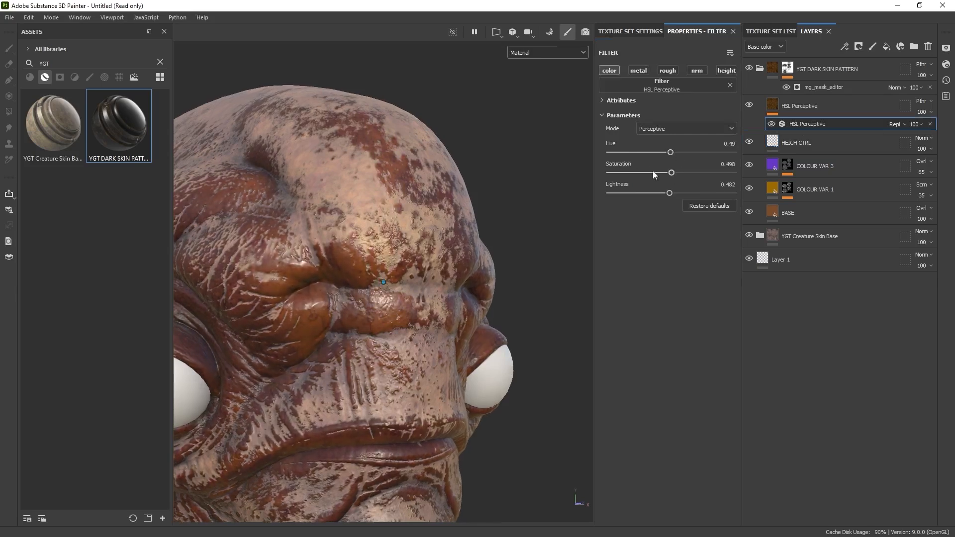
scroll(437, 223, down, 4)
alt+middle_drag(437, 223, 438, 224)
alt+drag(437, 223, 414, 191)
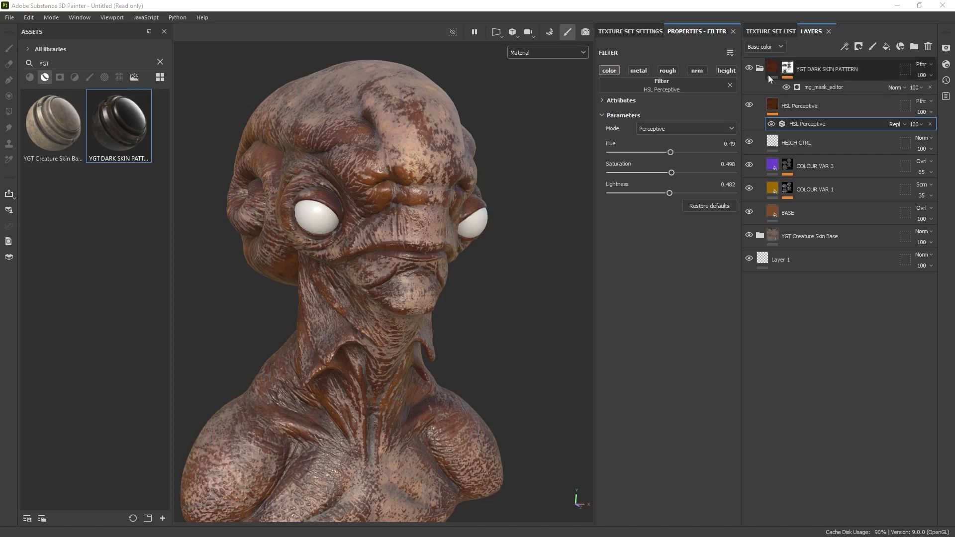
Step: Add a paint effect above the mask editor in the YGT DARK SKIN PATTERN group's mask
click(815, 88)
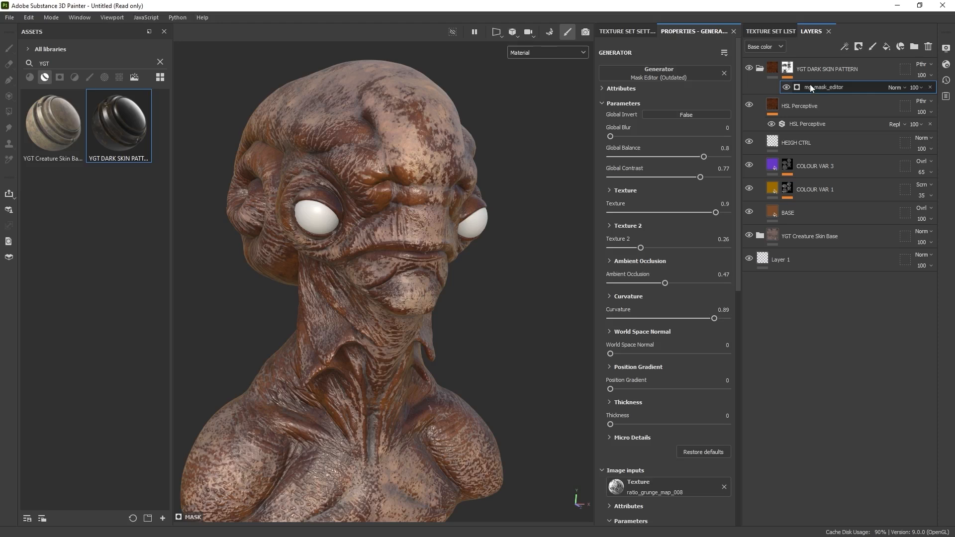
click(845, 47)
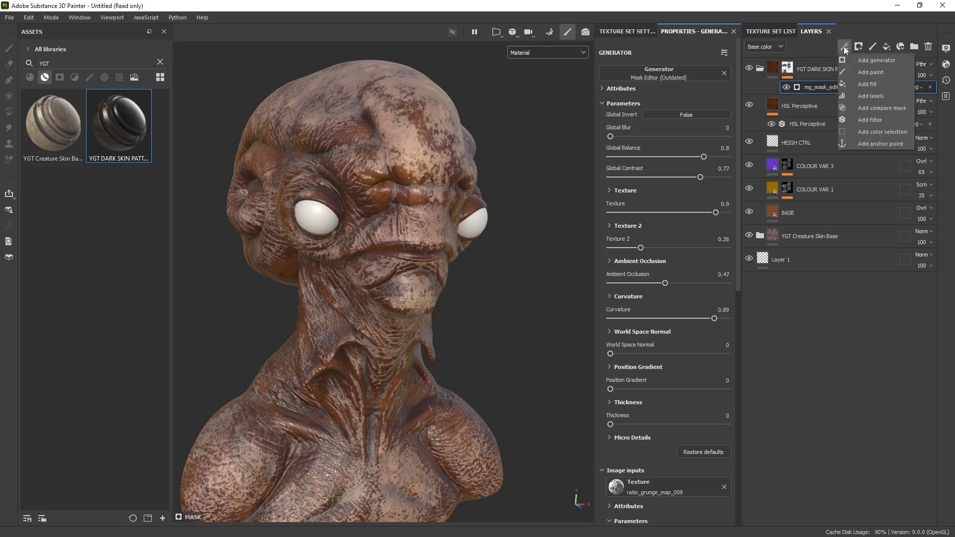
click(877, 72)
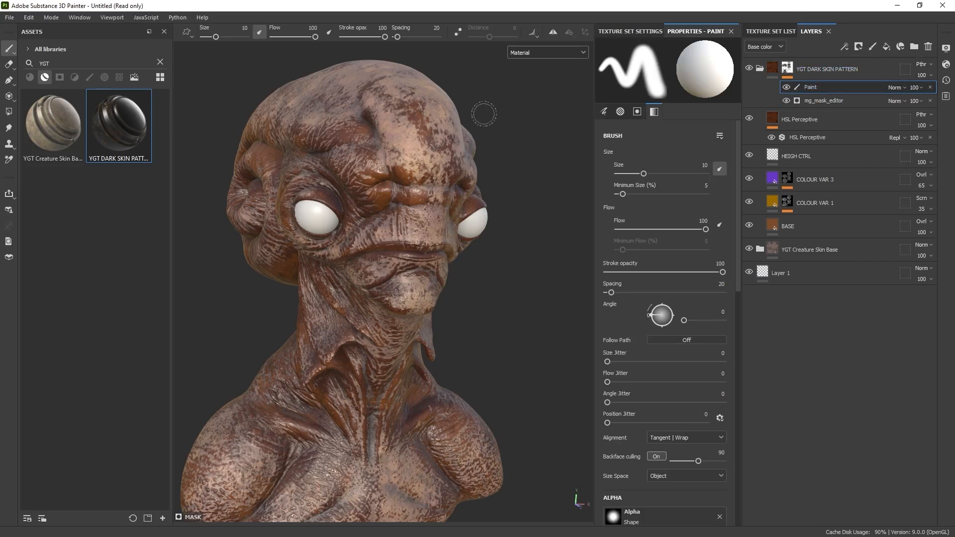
Step: Turn on mirror symmetry across X for painting and disable the Show Intersection display
click(553, 33)
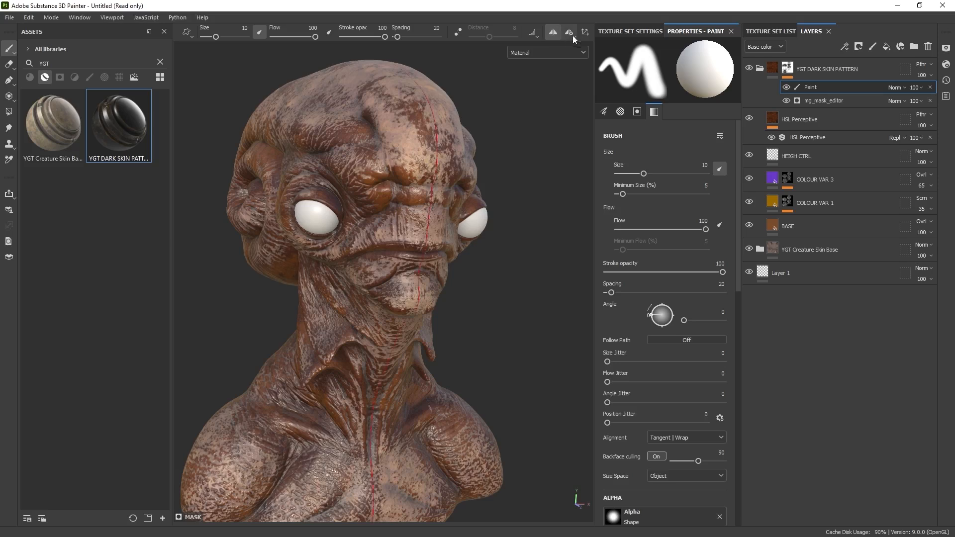
click(574, 34)
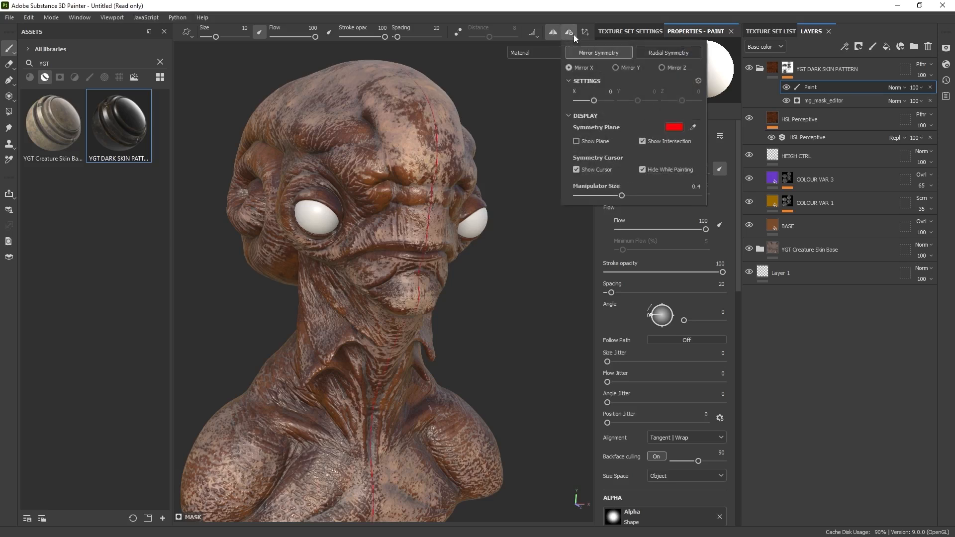
click(643, 142)
click(644, 143)
click(643, 141)
click(603, 140)
click(603, 141)
click(535, 130)
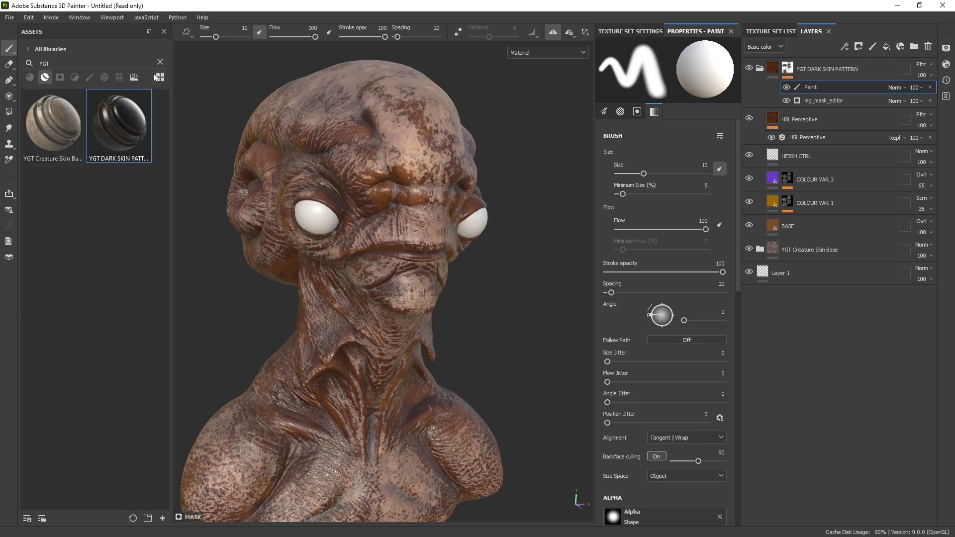
Step: Clear the asset search, choose the Dirt 1 brush and set its size to 47.87
click(160, 62)
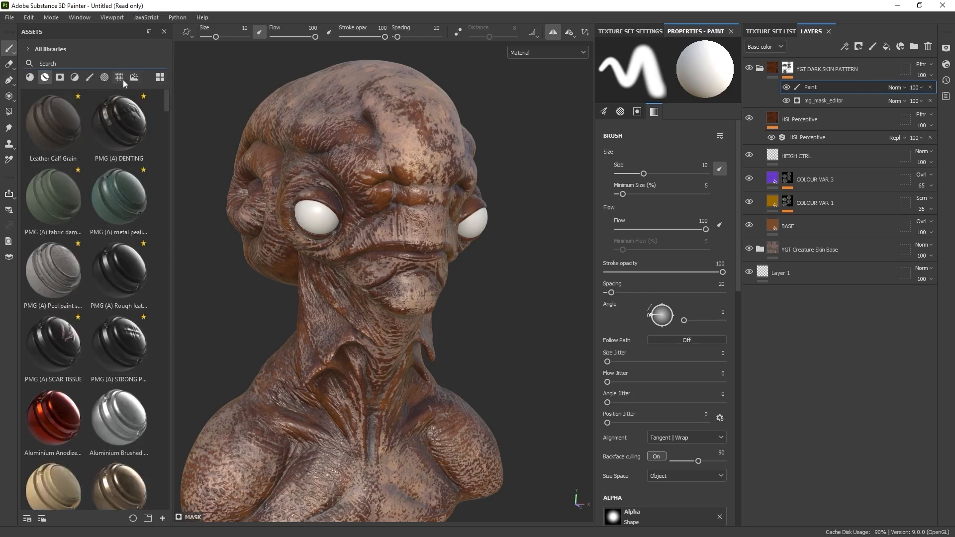
click(89, 77)
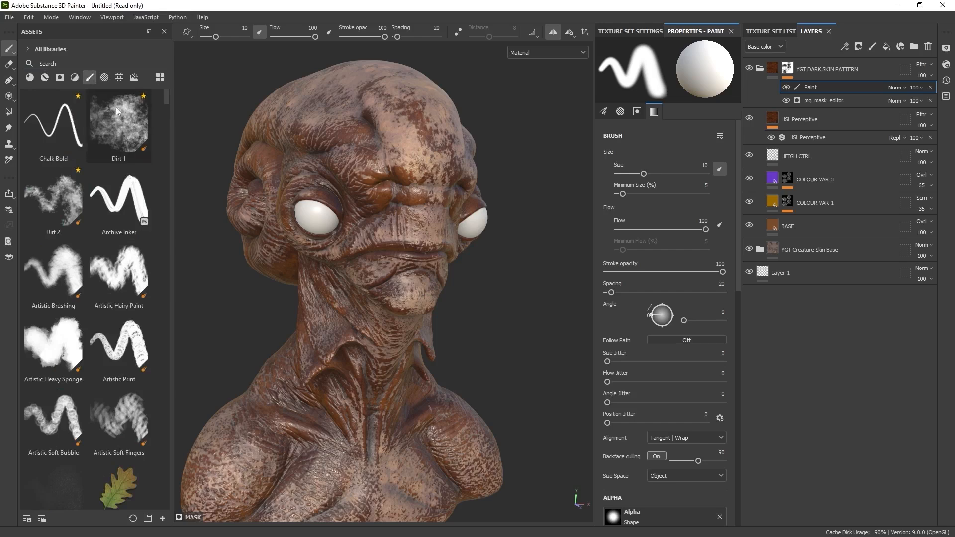
click(119, 121)
alt+drag(326, 133, 360, 152)
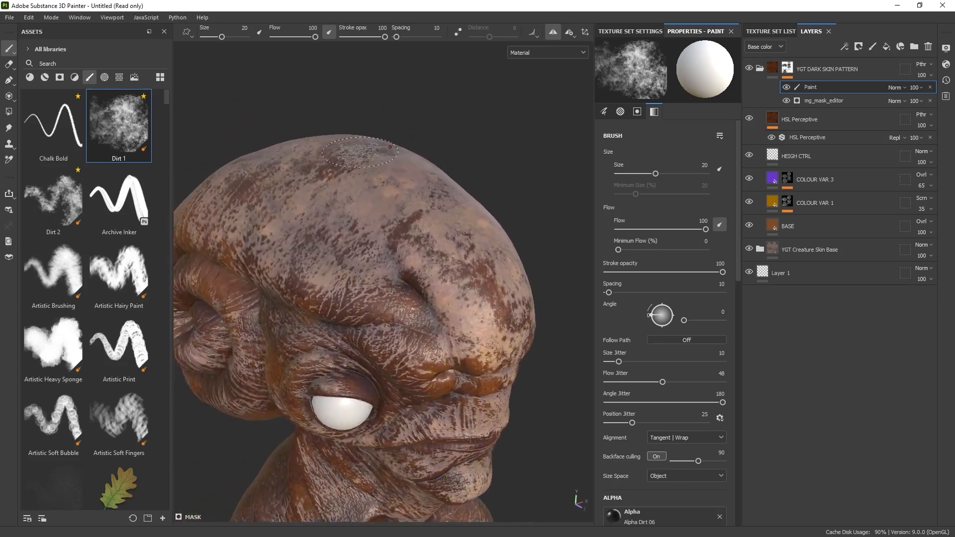
ctrl+right_drag(347, 156, 379, 156)
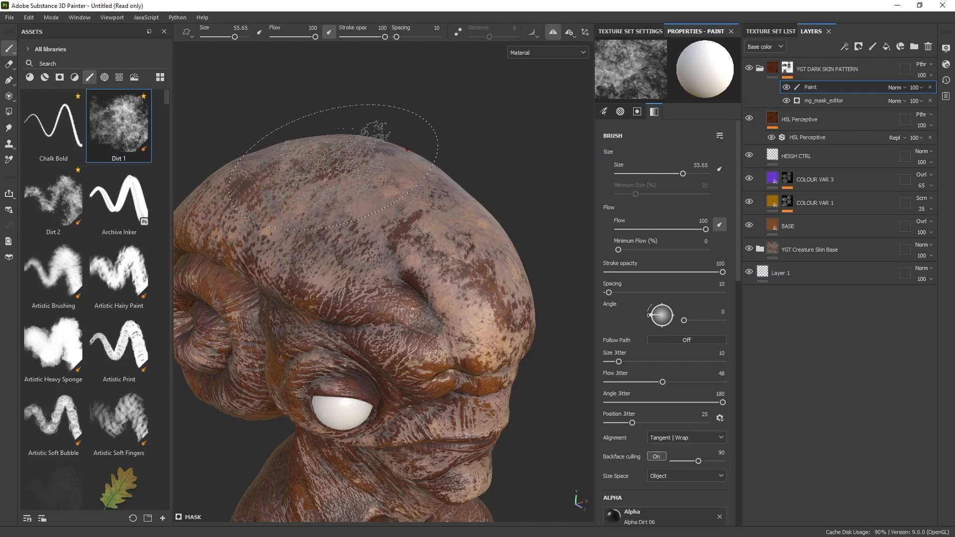
drag(683, 174, 678, 175)
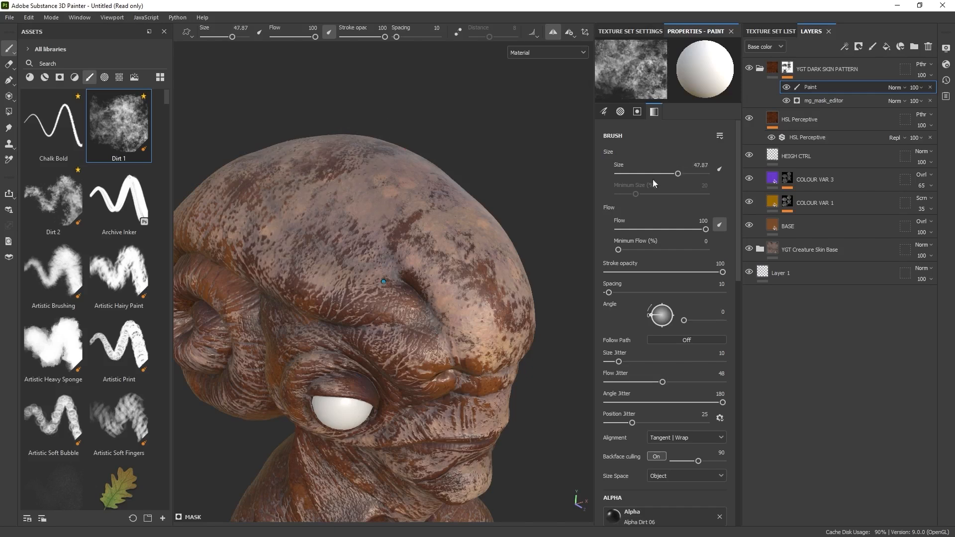
Step: Paint the YGT DARK SKIN PATTERN mask over the top, sides and back of the head, the neck and the shoulders
scroll(465, 231, down, 4)
alt+drag(463, 232, 490, 236)
mouse_move(427, 241)
alt+mouse_down()
mouse_move(379, 230)
mouse_move(386, 224)
alt+mouse_up()
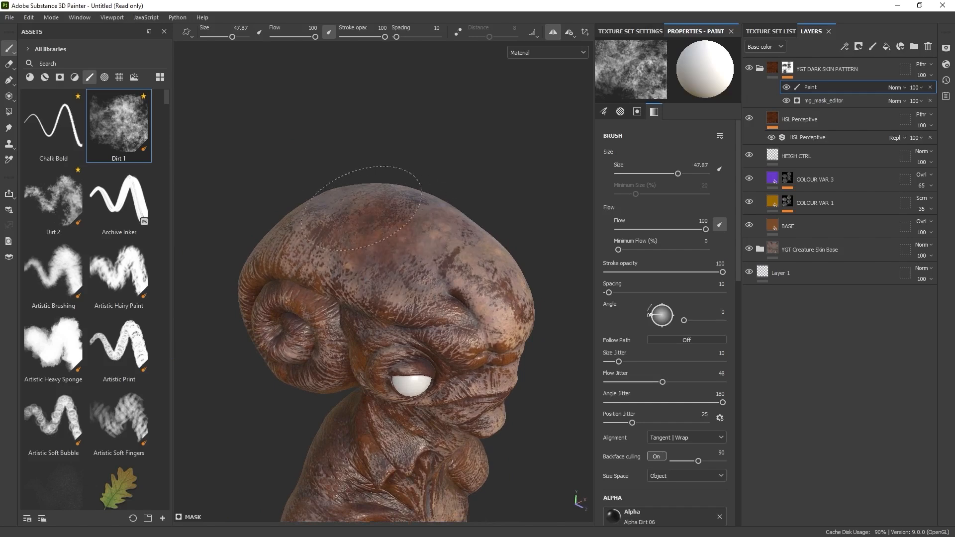
alt+drag(333, 272, 408, 239)
alt+drag(301, 248, 280, 291)
mouse_move(276, 224)
alt+mouse_down()
mouse_move(321, 290)
mouse_move(304, 271)
alt+mouse_up()
mouse_move(303, 271)
alt+right_down()
mouse_move(348, 219)
mouse_move(339, 283)
alt+right_up()
alt+drag(338, 283, 344, 247)
alt+drag(278, 398, 371, 423)
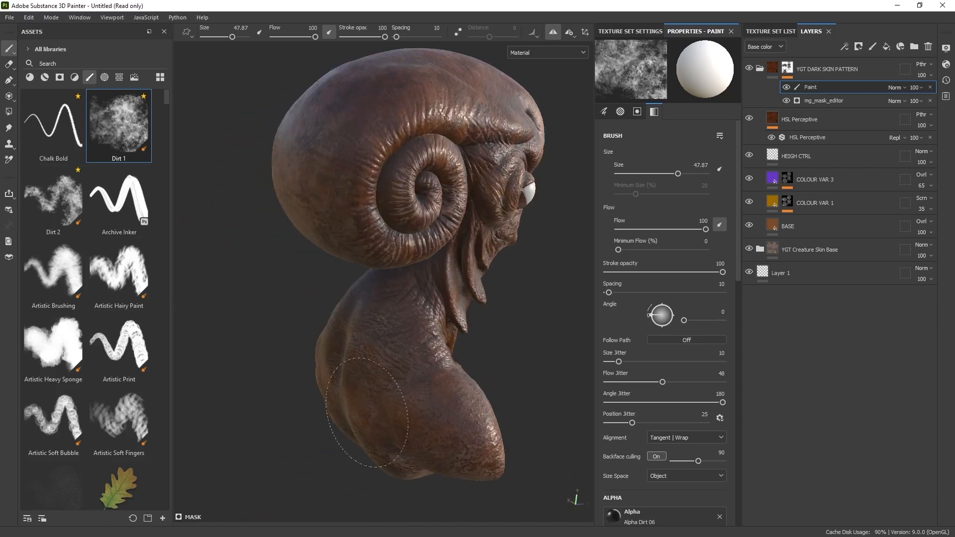
mouse_move(490, 316)
alt+mouse_down()
mouse_move(358, 366)
mouse_move(473, 348)
mouse_move(501, 363)
mouse_move(456, 361)
alt+mouse_up()
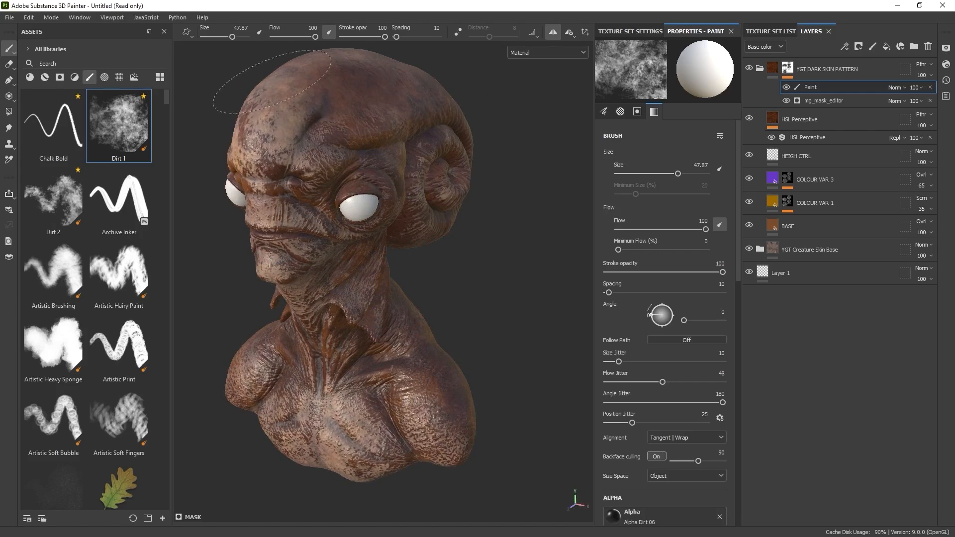
mouse_move(356, 144)
alt+mouse_down()
mouse_move(474, 181)
mouse_move(398, 134)
alt+mouse_up()
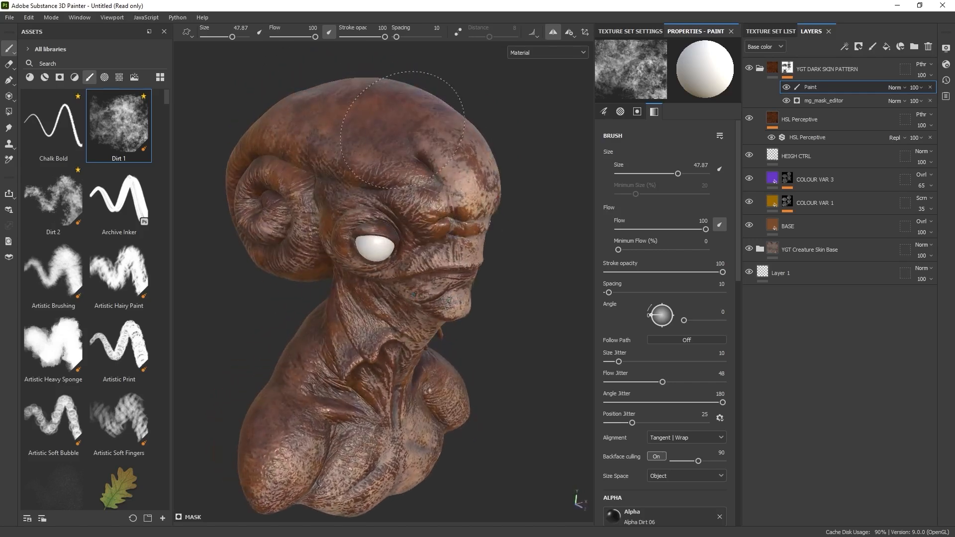
mouse_move(359, 100)
alt+mouse_down()
mouse_move(418, 149)
mouse_move(486, 277)
mouse_move(503, 266)
mouse_move(464, 302)
alt+mouse_up()
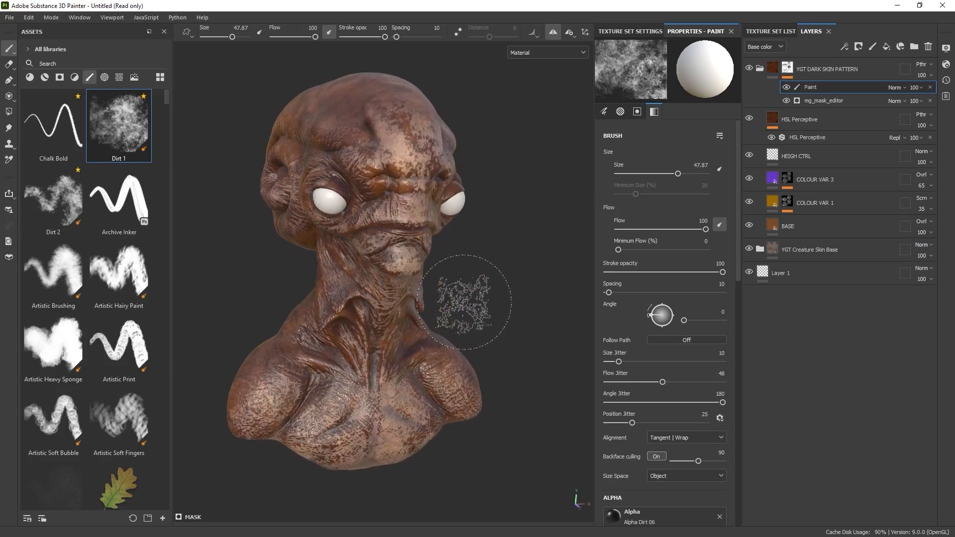
Step: Set the mask brush's grayscale value to 0 for removing the dark pattern
mouse_move(737, 126)
mouse_down()
mouse_move(742, 327)
mouse_move(711, 288)
mouse_move(598, 291)
mouse_up()
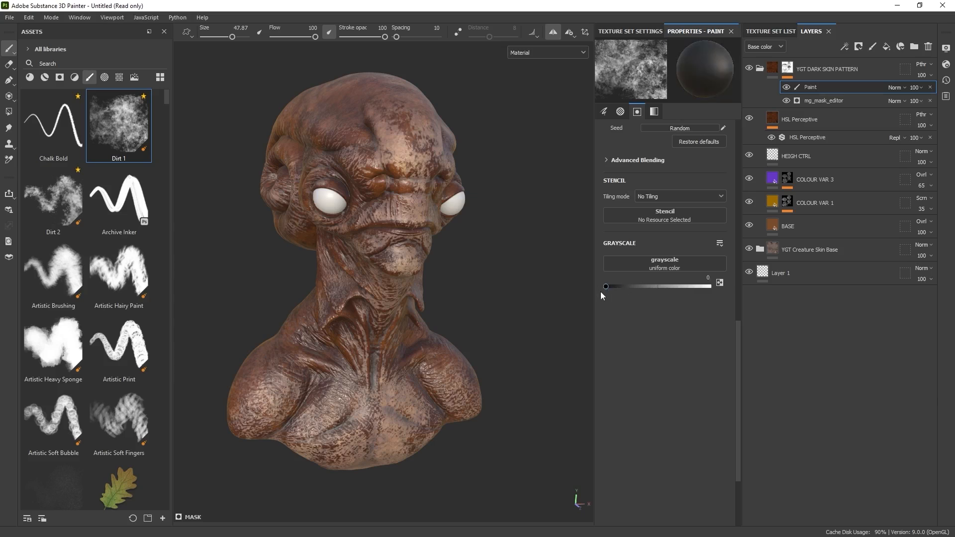
key(x)
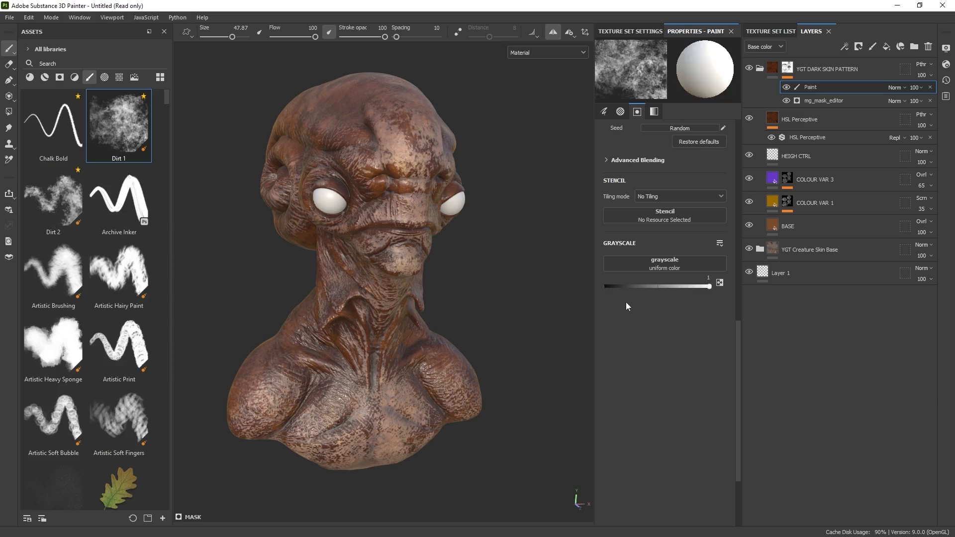
key(x)
key(x)
key(x)
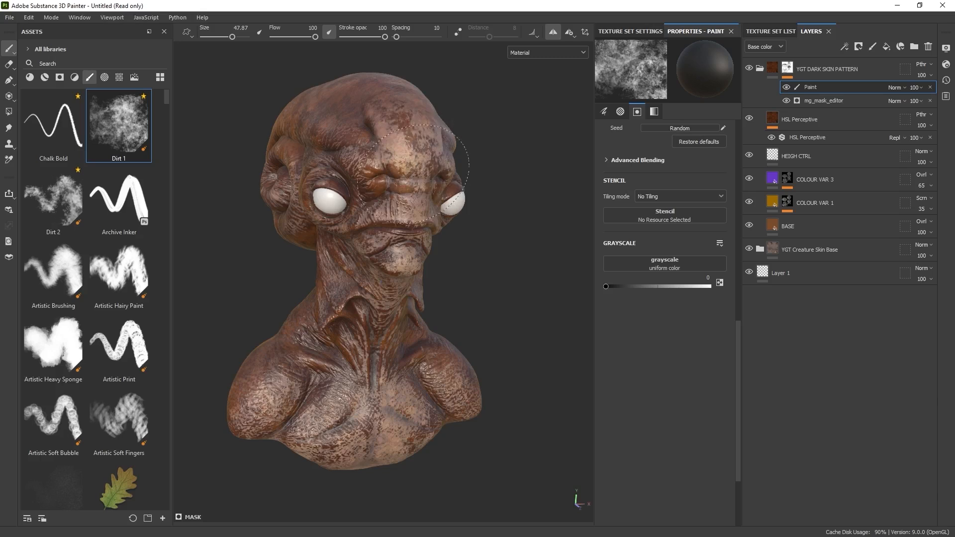
Step: Set the brush size to 17.46 and paint the dark pattern away from the face, the front of the neck and the chest
ctrl+right_drag(441, 186, 373, 195)
alt+drag(393, 177, 375, 184)
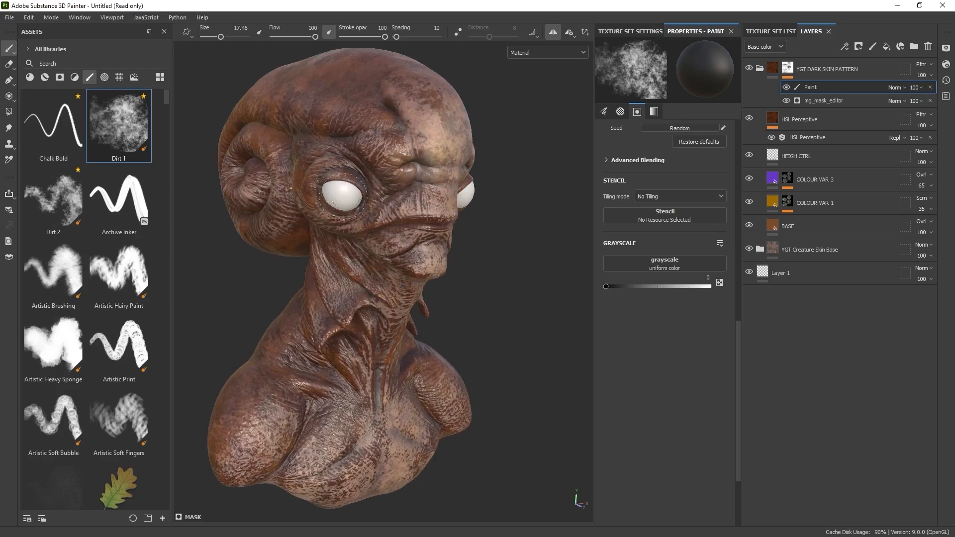
alt+drag(419, 215, 398, 209)
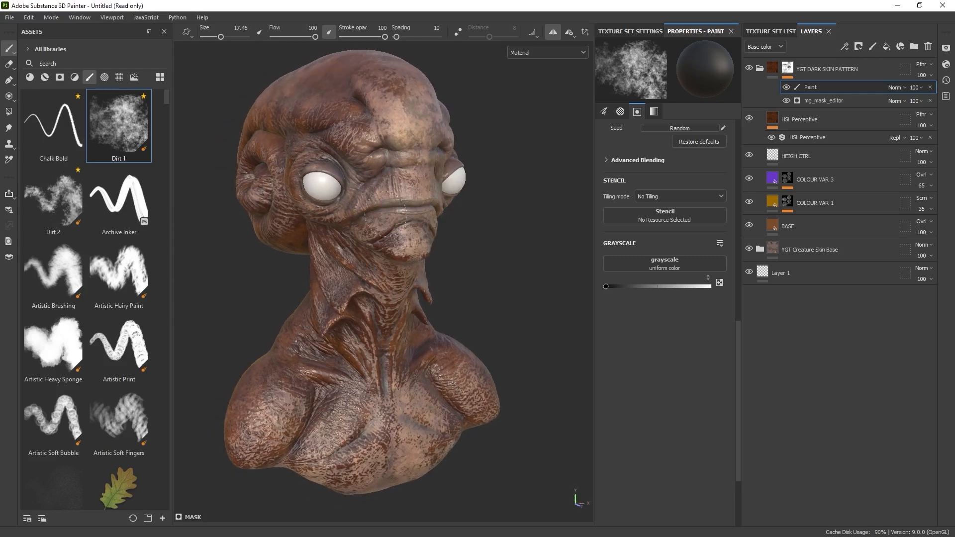
alt+drag(356, 236, 346, 235)
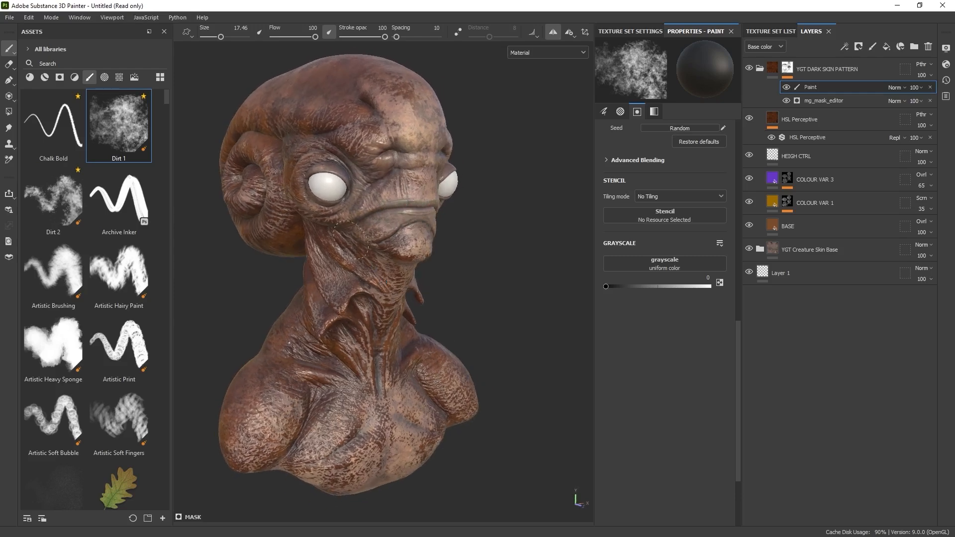
mouse_move(388, 319)
alt+mouse_down()
mouse_move(385, 274)
mouse_move(372, 293)
alt+mouse_up()
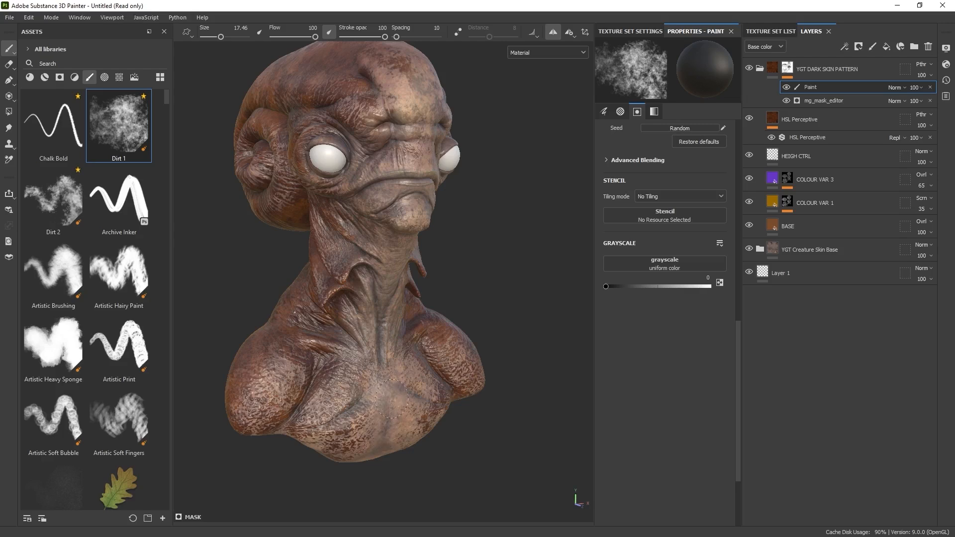
alt+drag(318, 393, 319, 300)
Step: Check the creature reference image, choose the Dirt 2 brush, and set its size to 13.35 and grayscale to 1
right_drag(0, 319, 255, 253)
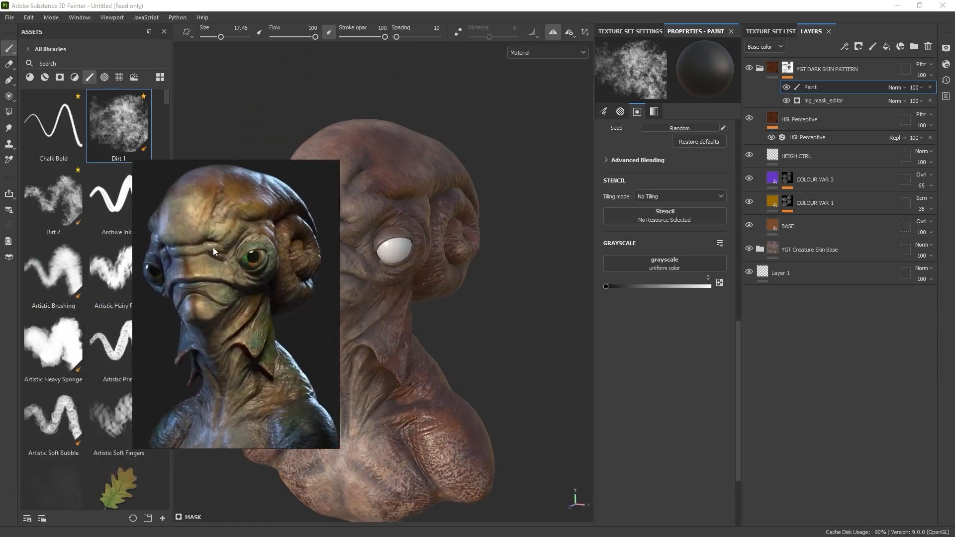
scroll(232, 232, up, 6)
scroll(229, 215, down, 3)
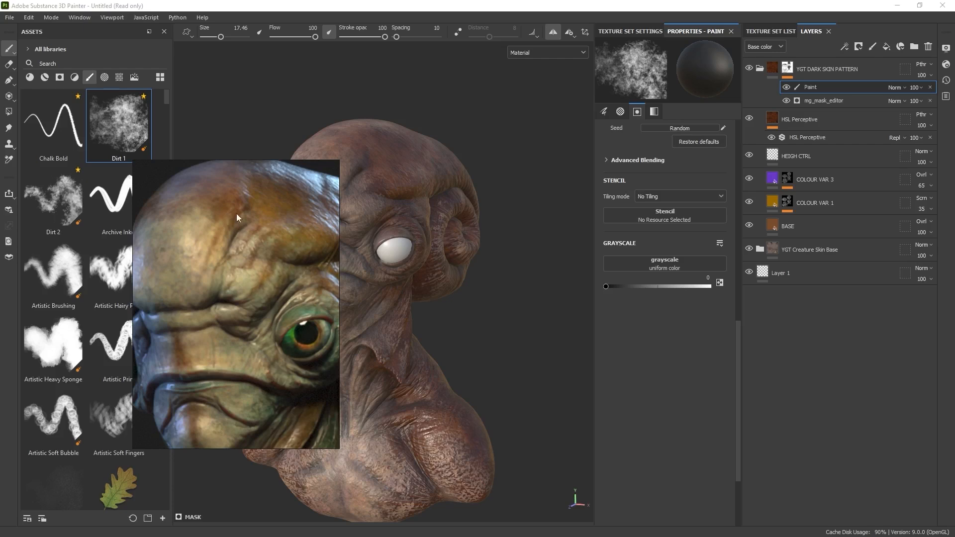
right_drag(276, 264, 0, 286)
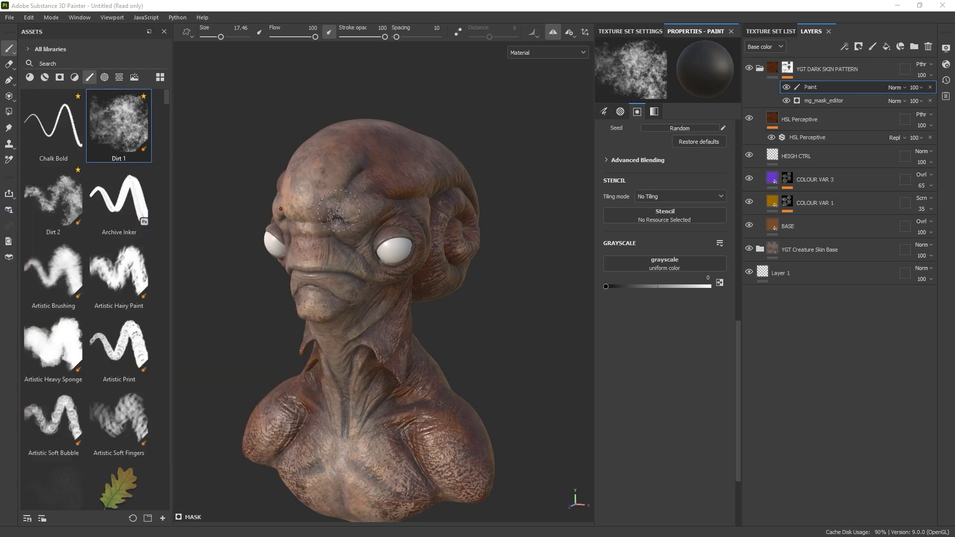
click(67, 201)
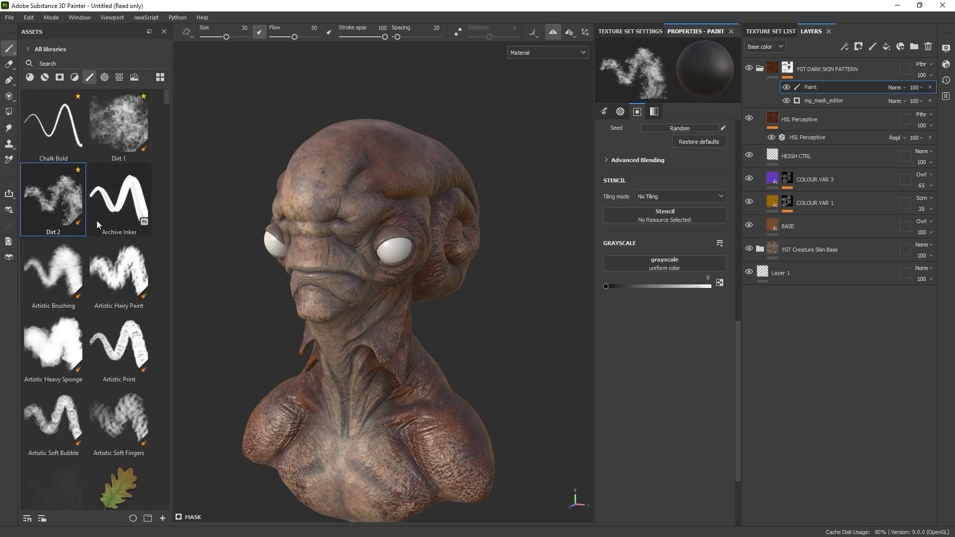
scroll(368, 166, up, 5)
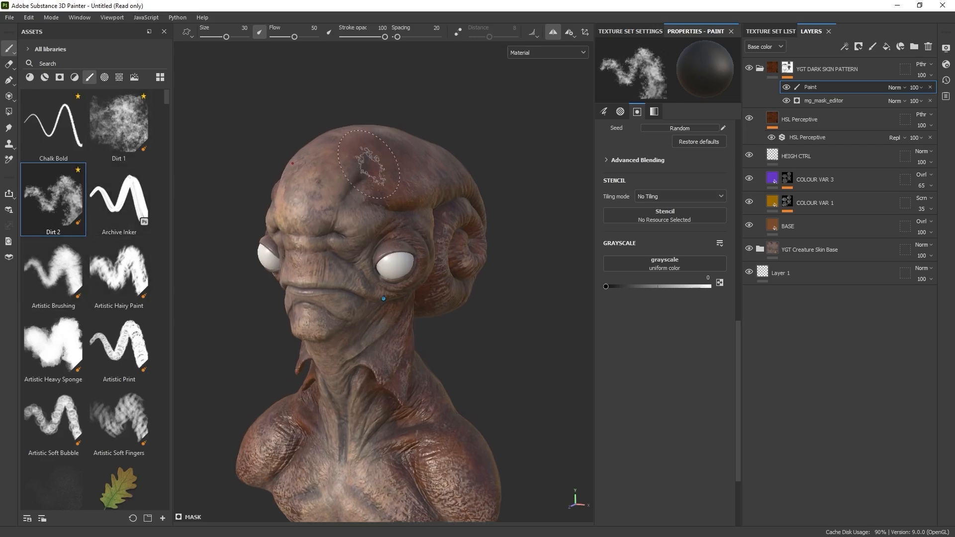
ctrl+right_drag(393, 164, 354, 169)
drag(607, 286, 704, 287)
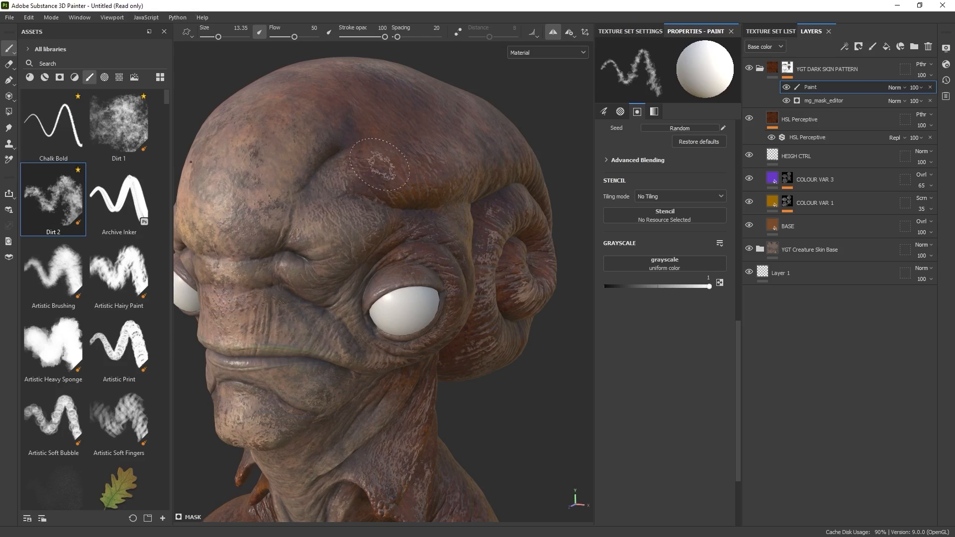
Step: Paint the dark pattern back in over the sides of the forehead, the brow folds and beside the nose
alt+drag(316, 210, 354, 230)
mouse_move(398, 152)
mouse_down()
mouse_move(329, 255)
mouse_move(353, 214)
mouse_up()
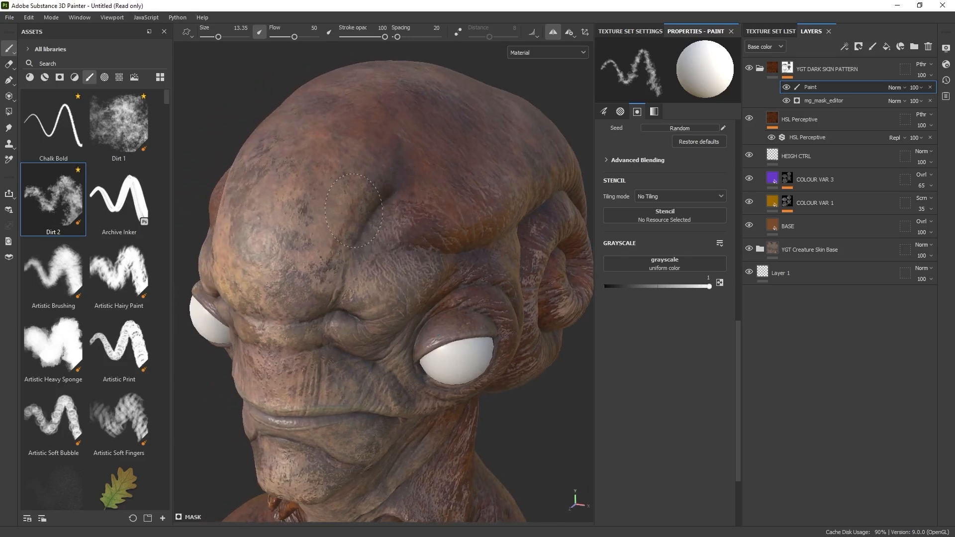
mouse_move(386, 148)
mouse_down()
mouse_move(367, 171)
mouse_move(346, 243)
mouse_move(374, 244)
mouse_move(354, 261)
mouse_up()
mouse_move(354, 154)
mouse_down()
mouse_move(326, 211)
mouse_move(347, 164)
mouse_up()
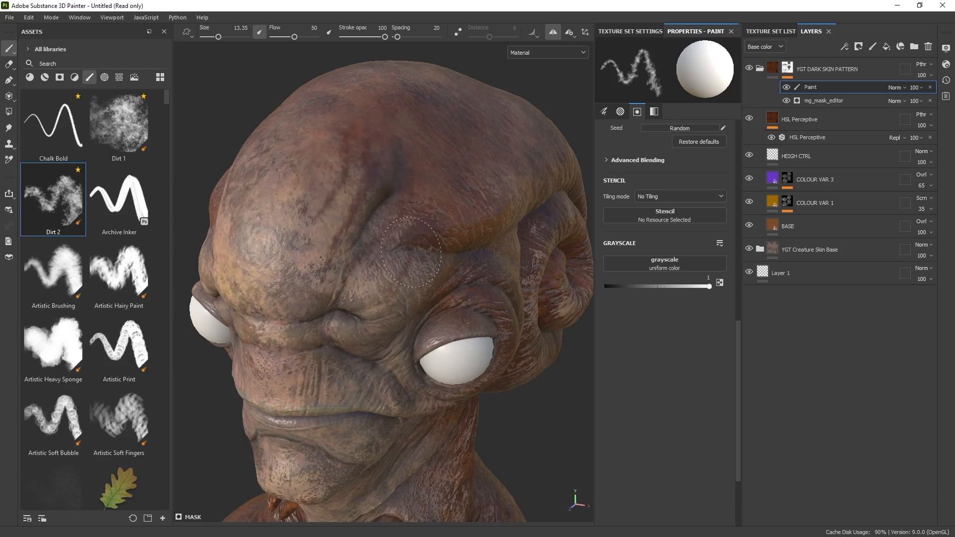
drag(387, 290, 419, 262)
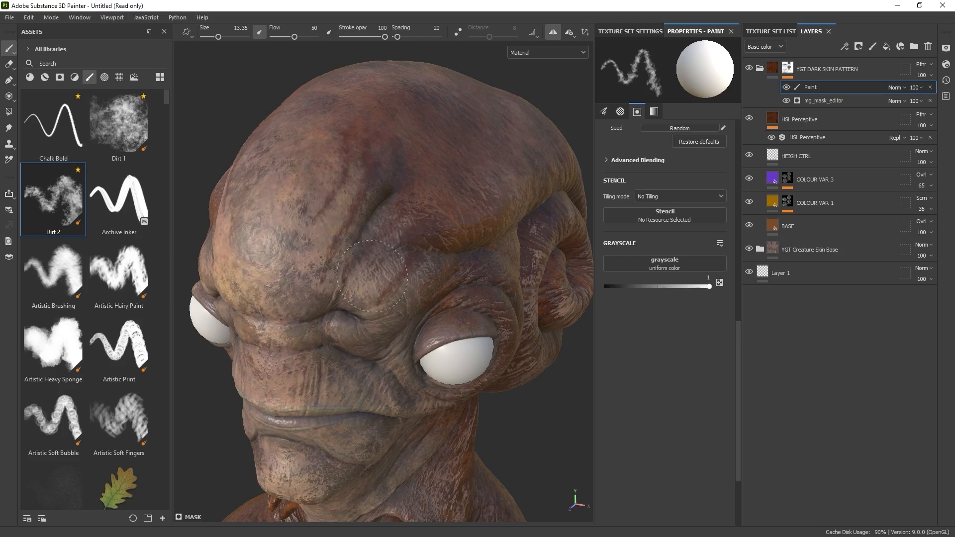
alt+drag(379, 271, 372, 301)
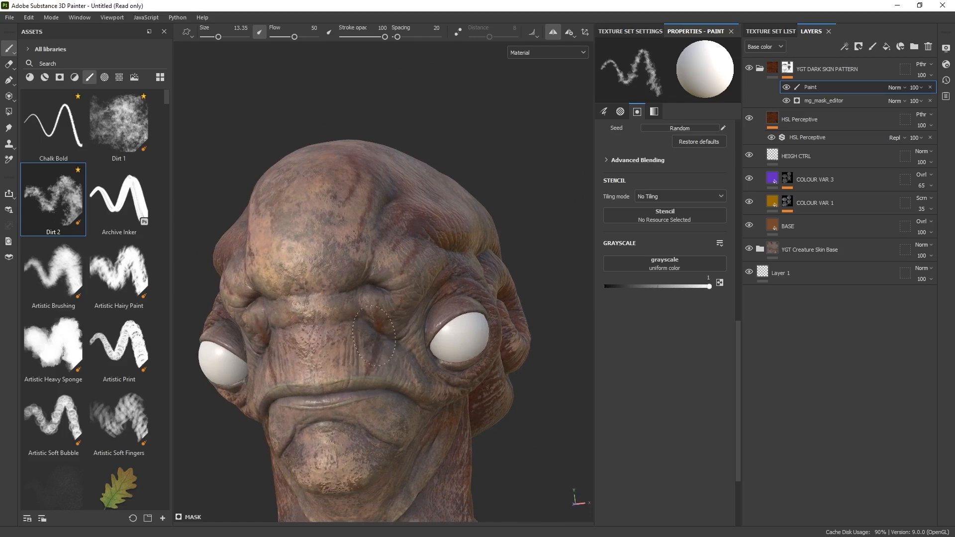
mouse_move(385, 332)
alt+mouse_down()
mouse_move(367, 335)
mouse_move(378, 335)
alt+mouse_up()
alt+right_drag(381, 334, 377, 356)
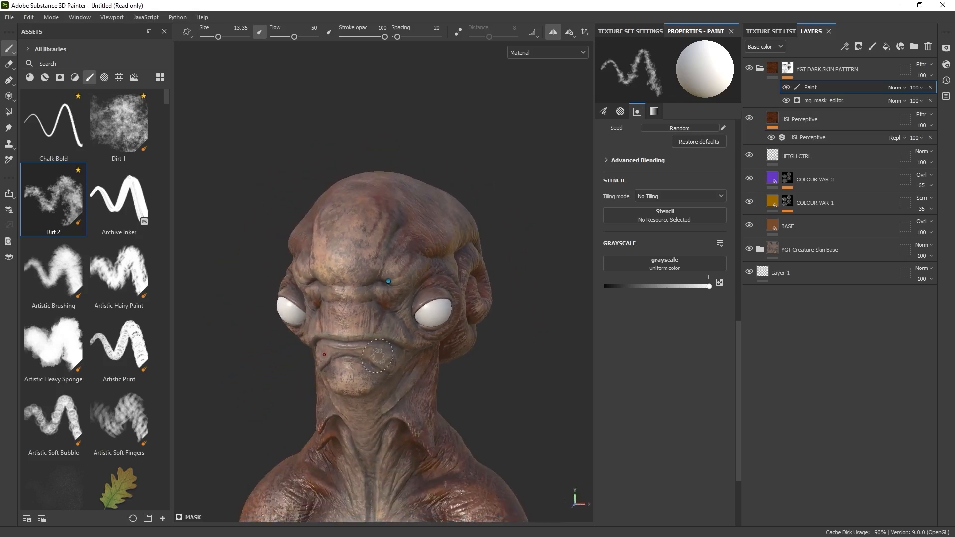
Step: Collapse the YGT DARK SKIN PATTERN folder and its mask effects in the layer stack
alt+drag(458, 510, 502, 502)
alt+right_drag(520, 378, 518, 393)
mouse_move(518, 392)
alt+mouse_down()
mouse_move(514, 367)
mouse_move(467, 342)
mouse_move(497, 316)
mouse_move(507, 285)
mouse_move(526, 285)
alt+mouse_up()
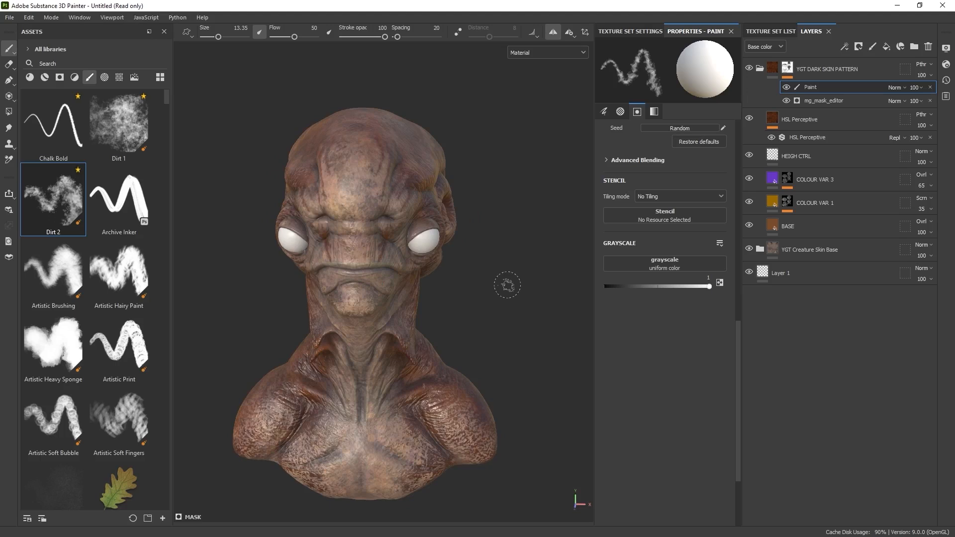
mouse_move(508, 285)
alt+mouse_down()
mouse_move(463, 219)
mouse_move(462, 196)
mouse_move(491, 216)
mouse_move(325, 117)
alt+mouse_up()
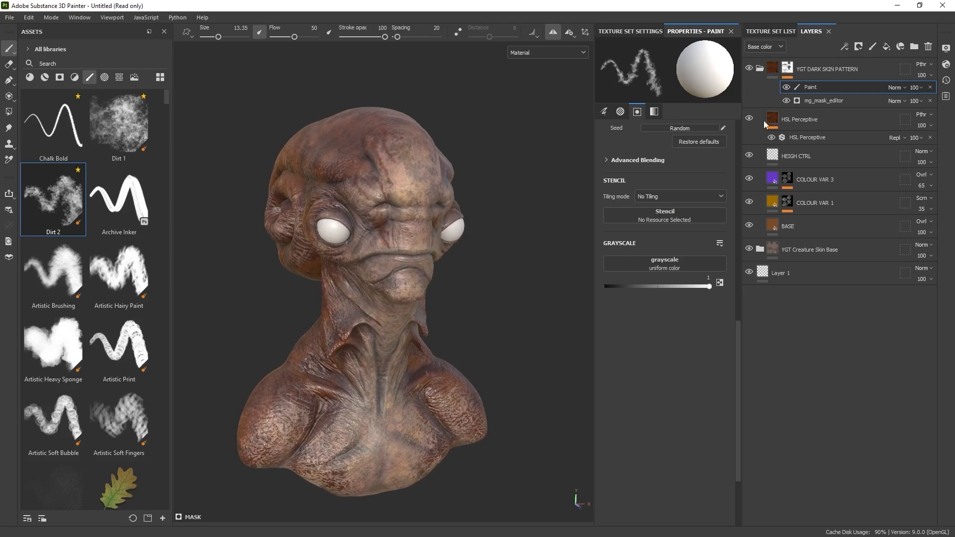
click(759, 72)
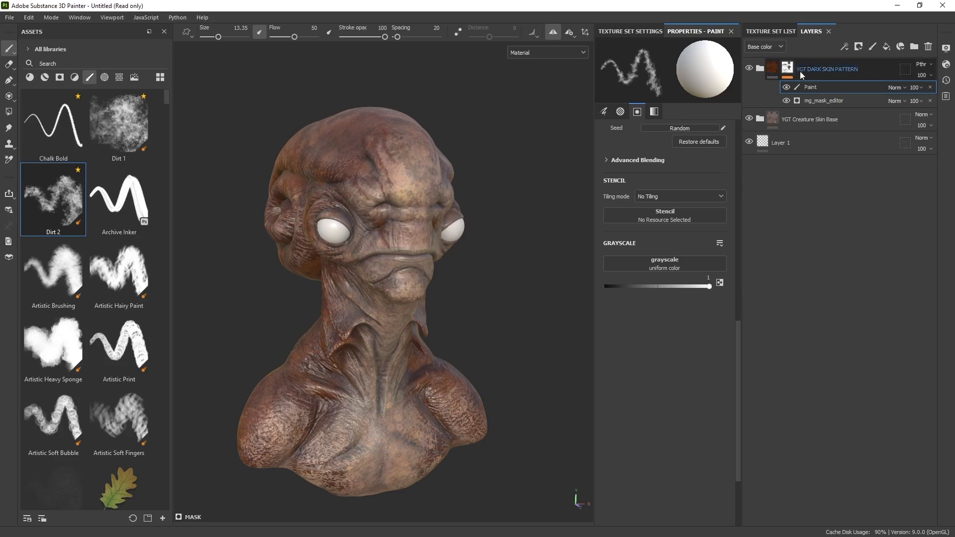
click(759, 61)
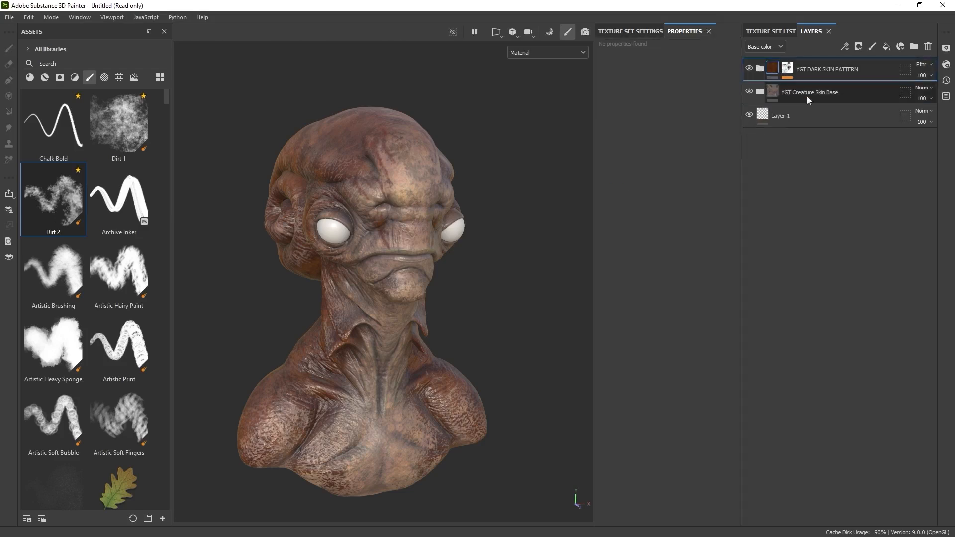
Step: Add a fill layer above the YGT DARK SKIN PATTERN folder and name it COLOUR VAR
click(886, 47)
double_click(789, 74)
text(COLOUR VAR)
key(Return)
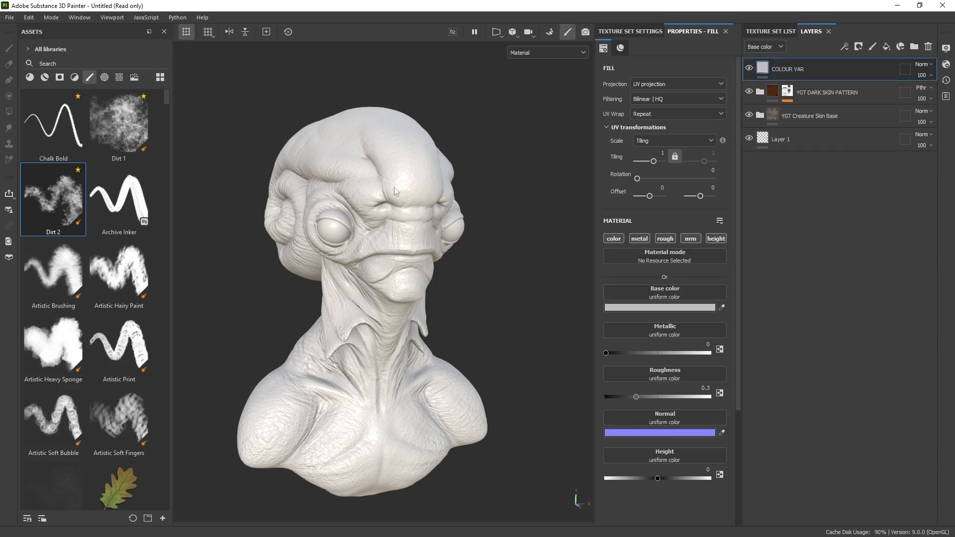
Step: Limit the COLOUR VAR layer to the color channel and set its base color to the blue 007EC8
click(617, 241)
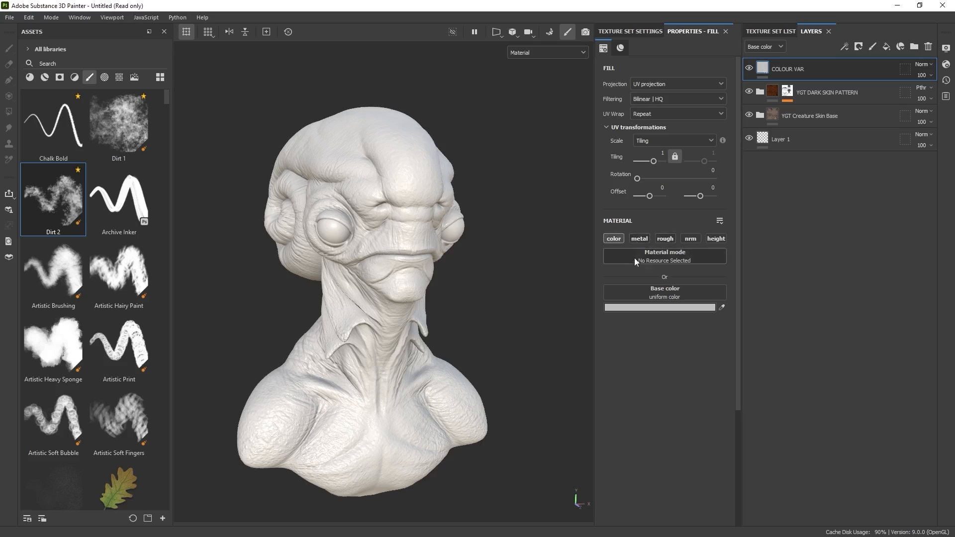
click(665, 308)
click(805, 391)
drag(768, 370, 807, 366)
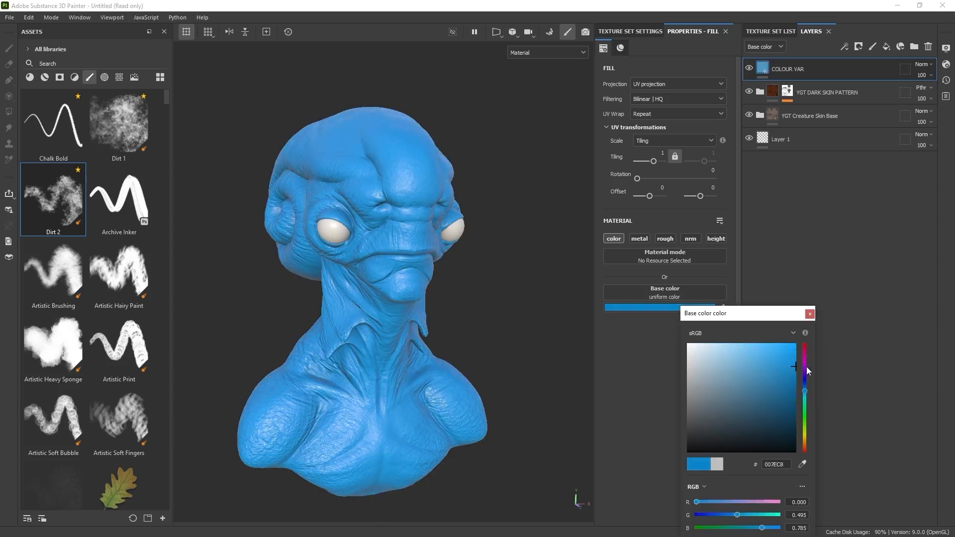
click(810, 314)
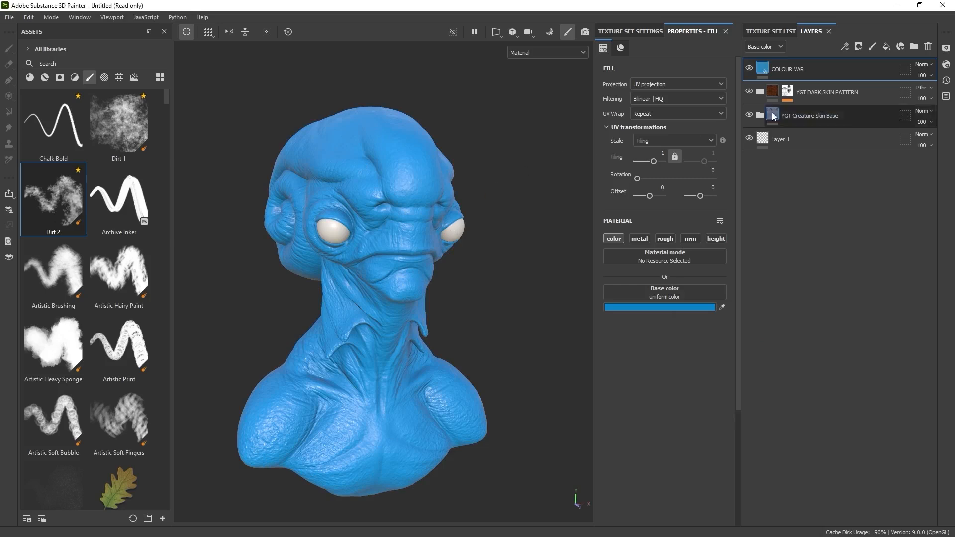
Step: Set the COLOUR VAR layer's base color blending mode to Overlay
click(923, 65)
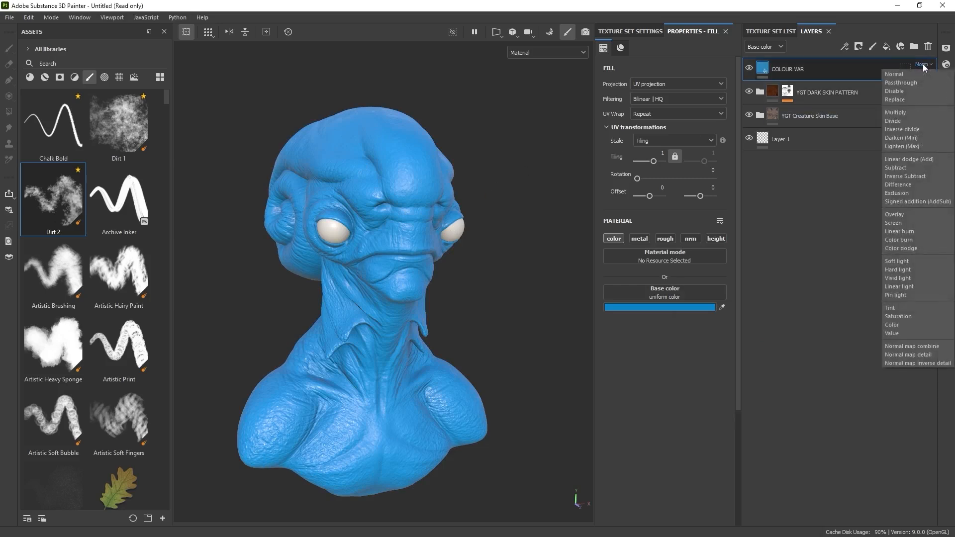
click(900, 214)
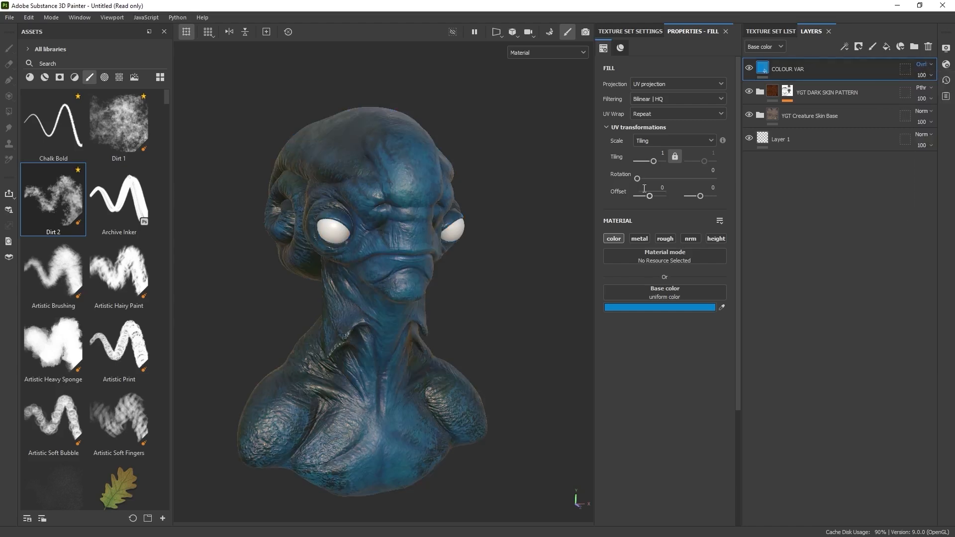
alt+drag(459, 265, 322, 132)
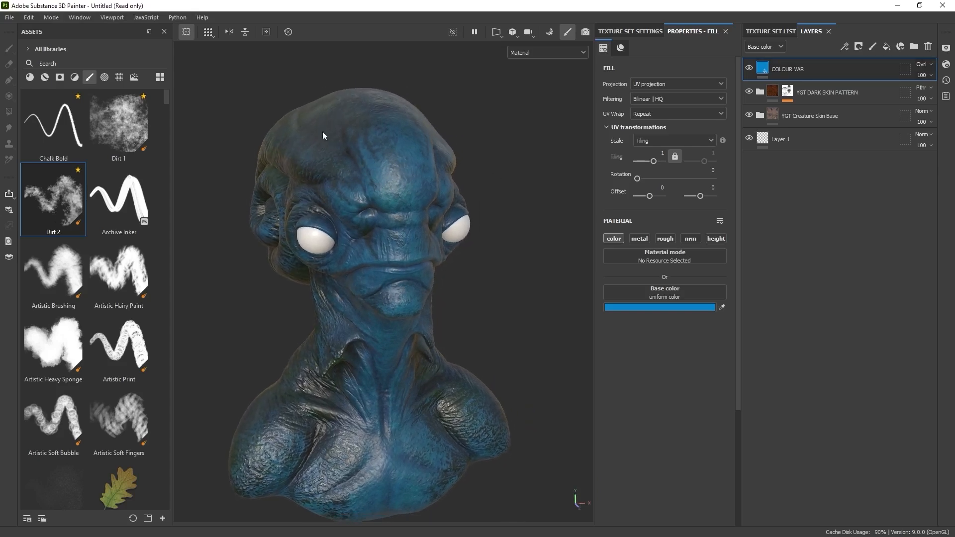
Step: Add a black mask with a paint effect to the COLOUR VAR layer
click(859, 46)
click(867, 71)
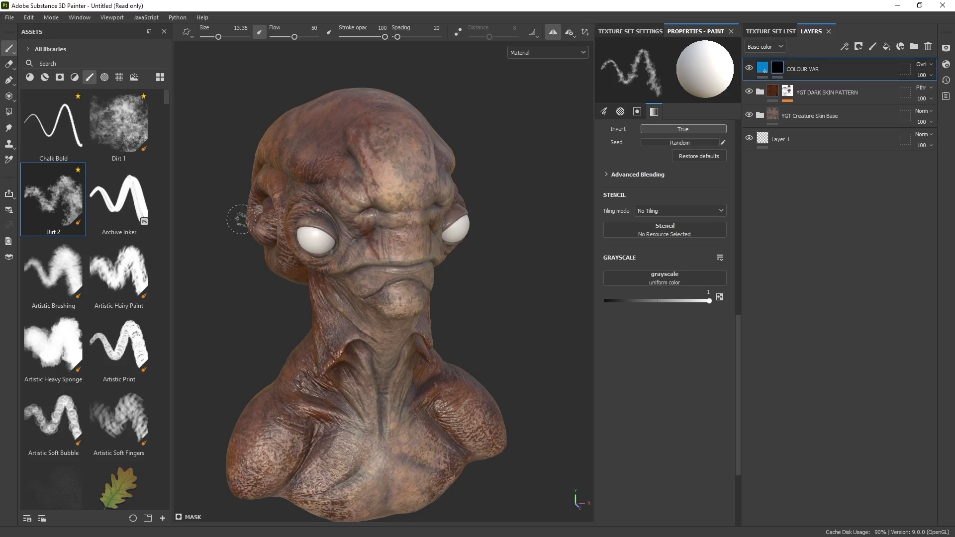
click(846, 47)
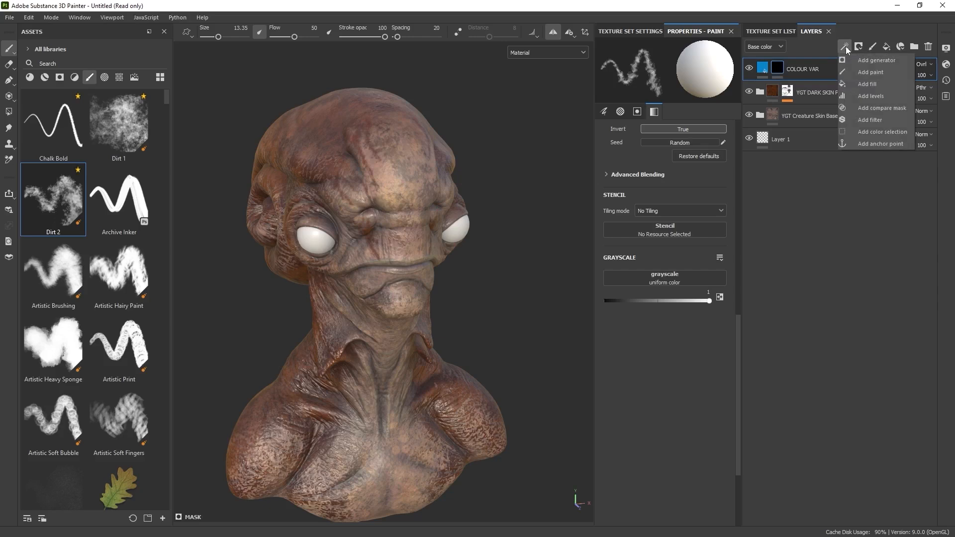
click(875, 72)
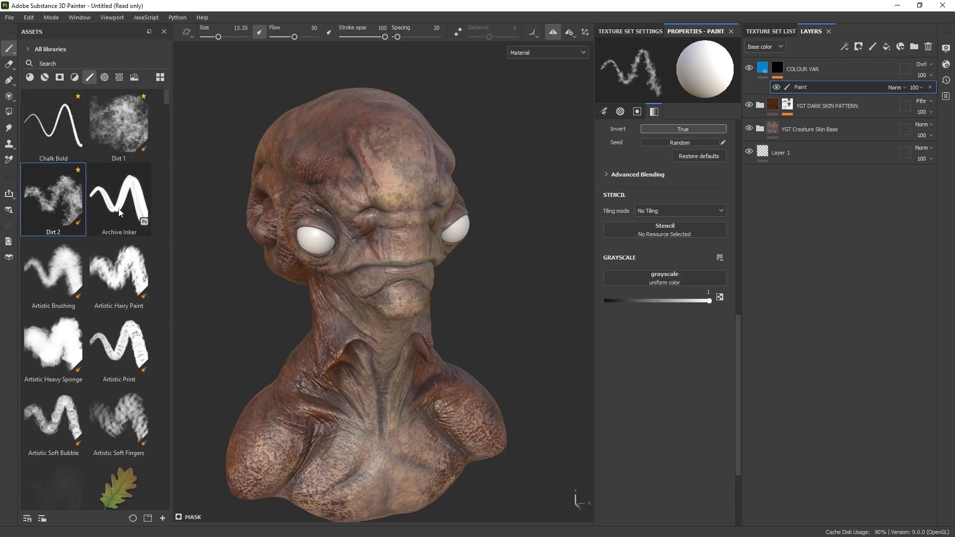
Step: Choose the Cement 2 brush for the COLOUR VAR mask and set its size to 22.8
scroll(119, 209, down, 10)
scroll(119, 212, down, 3)
scroll(118, 209, up, 3)
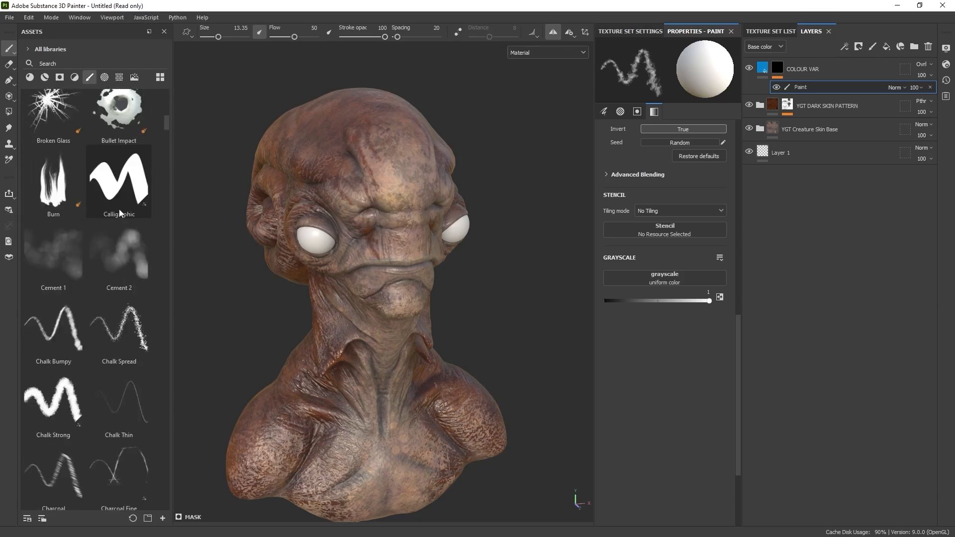
click(124, 251)
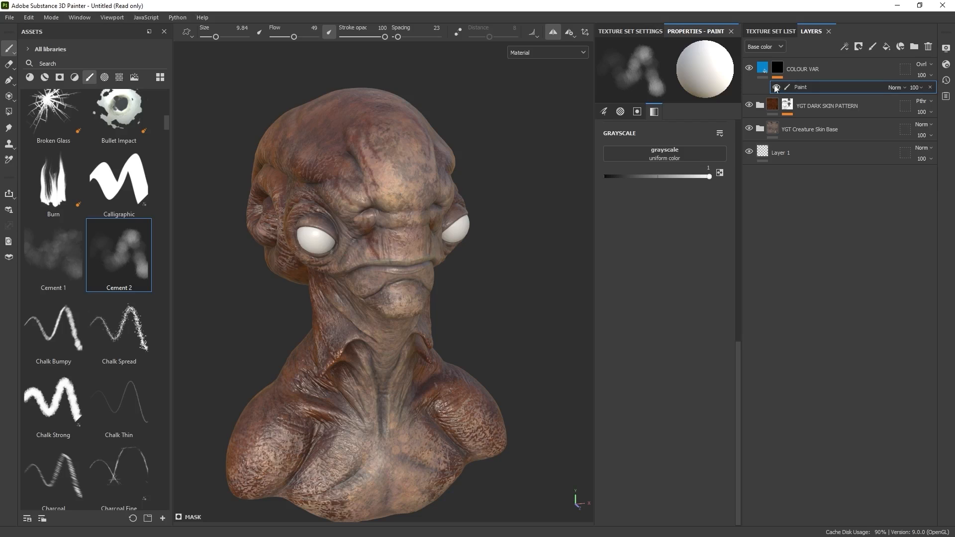
alt+drag(435, 247, 382, 209)
ctrl+right_drag(375, 213, 407, 213)
Step: Paint the blue COLOUR VAR tint onto the skin around the eyes, the lips and the neck flaps
alt+drag(375, 213, 343, 228)
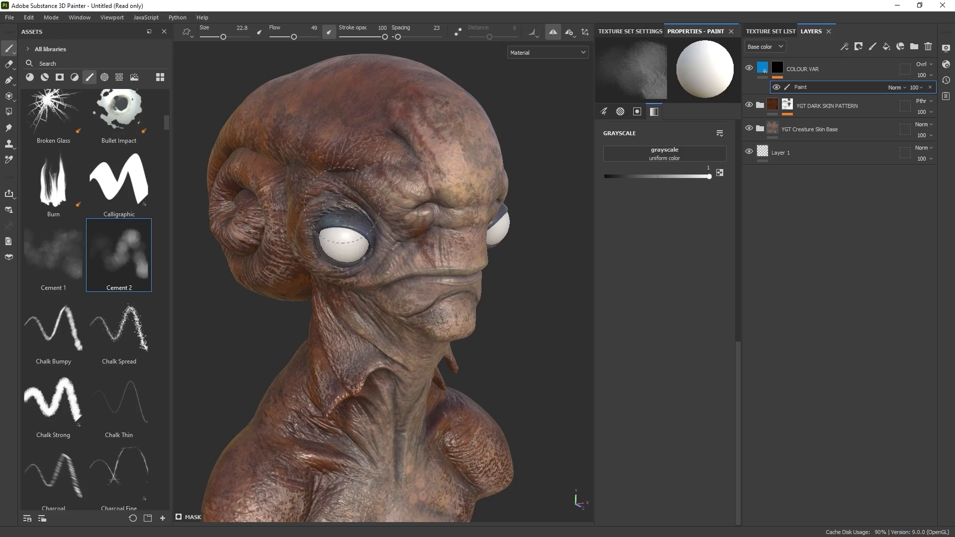
alt+drag(325, 185, 424, 252)
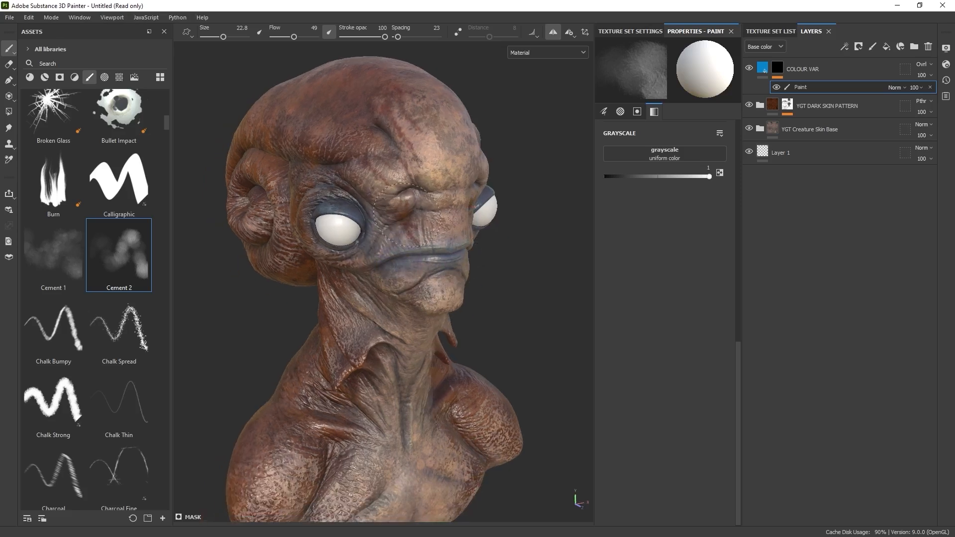
mouse_move(414, 235)
alt+mouse_down()
mouse_move(379, 297)
mouse_move(327, 303)
alt+mouse_up()
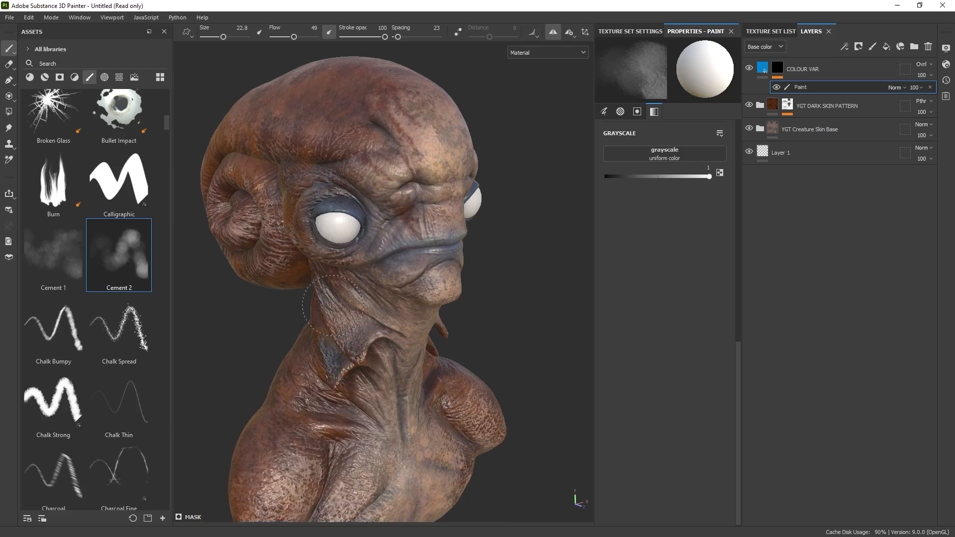
alt+drag(332, 323, 318, 287)
alt+drag(351, 248, 311, 340)
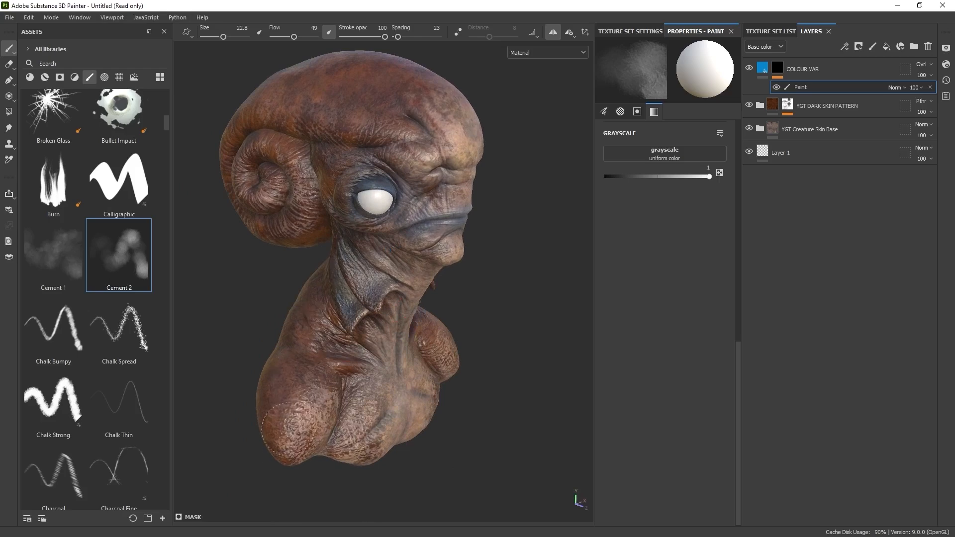
Step: Paint the blue COLOUR VAR tint onto the creature's shoulders, brow and the sides of its face
drag(274, 438, 273, 421)
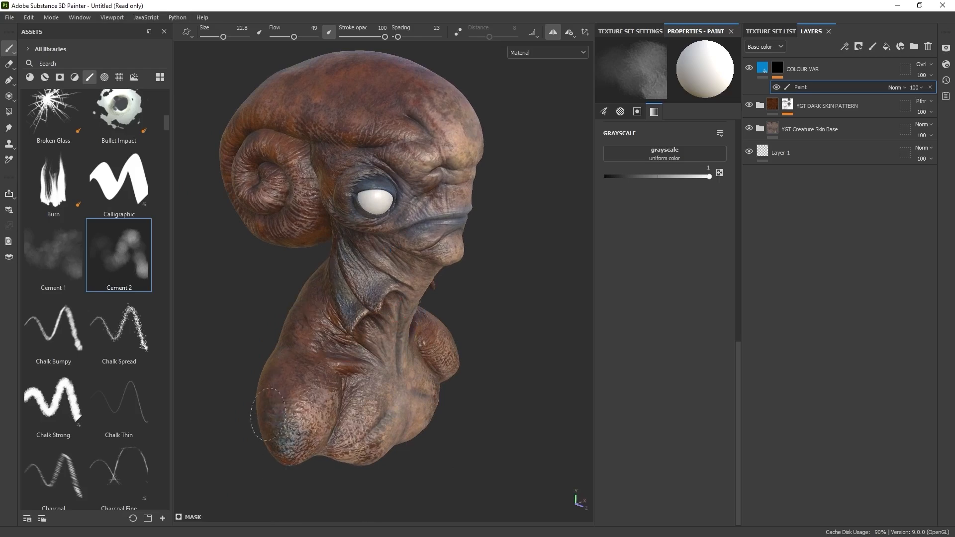
mouse_move(437, 294)
alt+mouse_down()
mouse_move(452, 288)
mouse_move(473, 349)
alt+mouse_up()
mouse_move(505, 405)
mouse_down()
mouse_move(410, 451)
mouse_move(402, 442)
mouse_up()
alt+middle_drag(418, 276, 421, 321)
scroll(421, 321, up, 1)
mouse_move(420, 321)
alt+mouse_down()
mouse_move(409, 279)
mouse_move(385, 259)
mouse_move(377, 211)
alt+mouse_up()
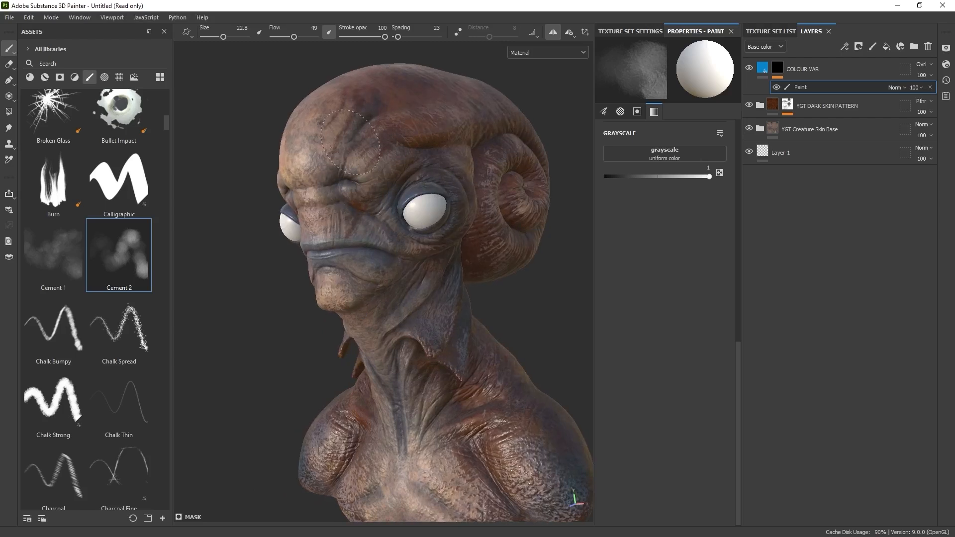
mouse_move(347, 161)
alt+mouse_down()
mouse_move(364, 238)
mouse_move(316, 218)
mouse_move(300, 275)
mouse_move(328, 258)
mouse_move(380, 174)
alt+mouse_up()
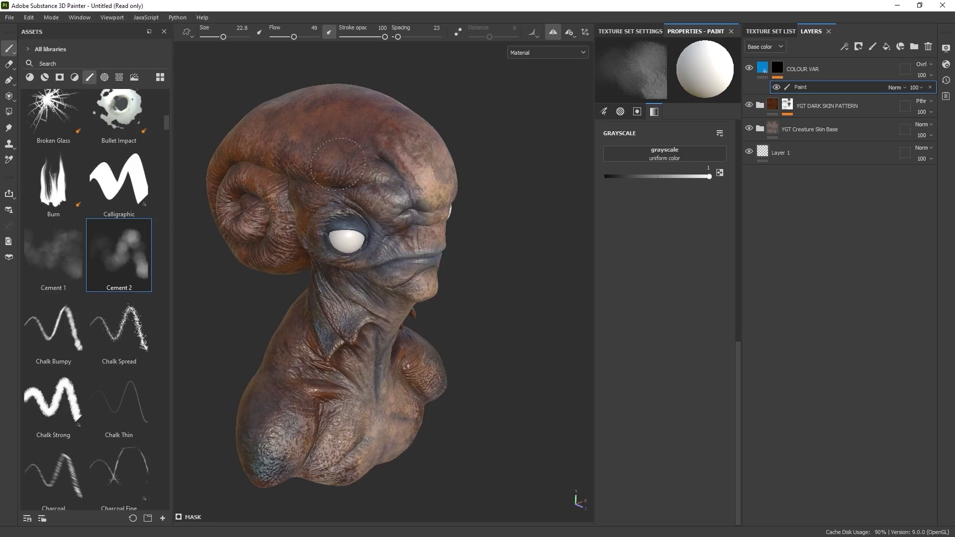
mouse_move(295, 177)
alt+mouse_down()
mouse_move(343, 179)
mouse_move(353, 204)
alt+mouse_up()
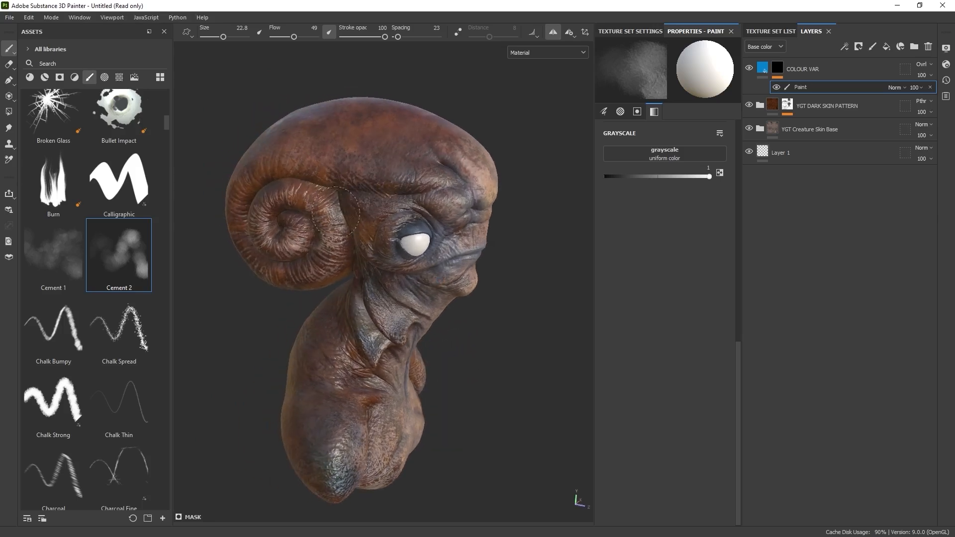
alt+drag(320, 170, 278, 172)
mouse_move(386, 399)
alt+mouse_down()
mouse_move(411, 406)
mouse_move(522, 320)
alt+mouse_up()
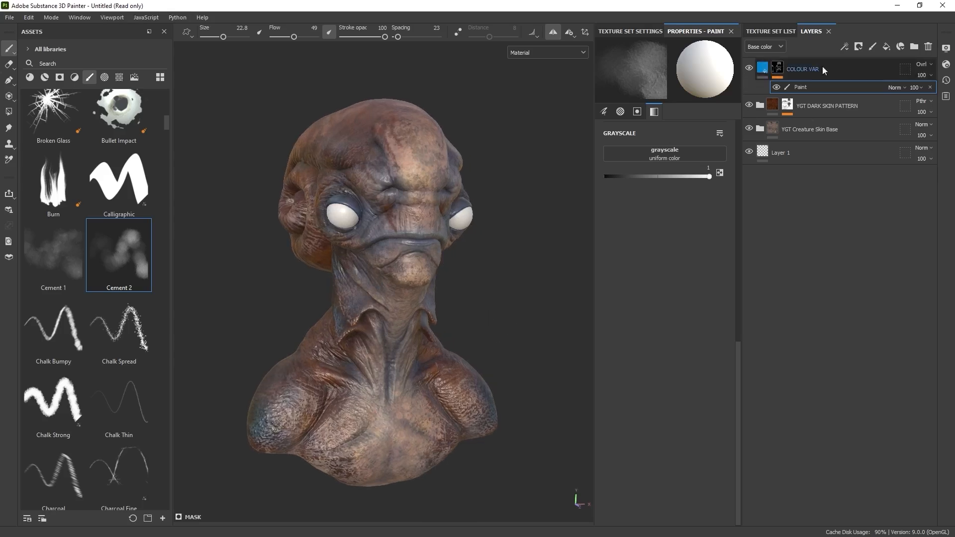
Step: Toggle the COLOUR VAR layer's visibility to compare the skin with and without the blue tint
click(749, 70)
click(750, 70)
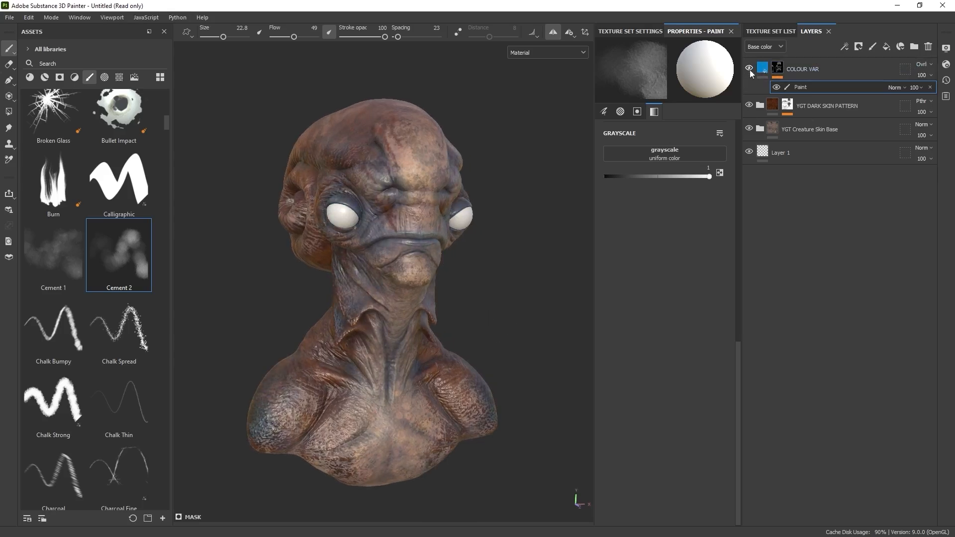
click(750, 70)
click(750, 70)
alt+drag(582, 167, 571, 226)
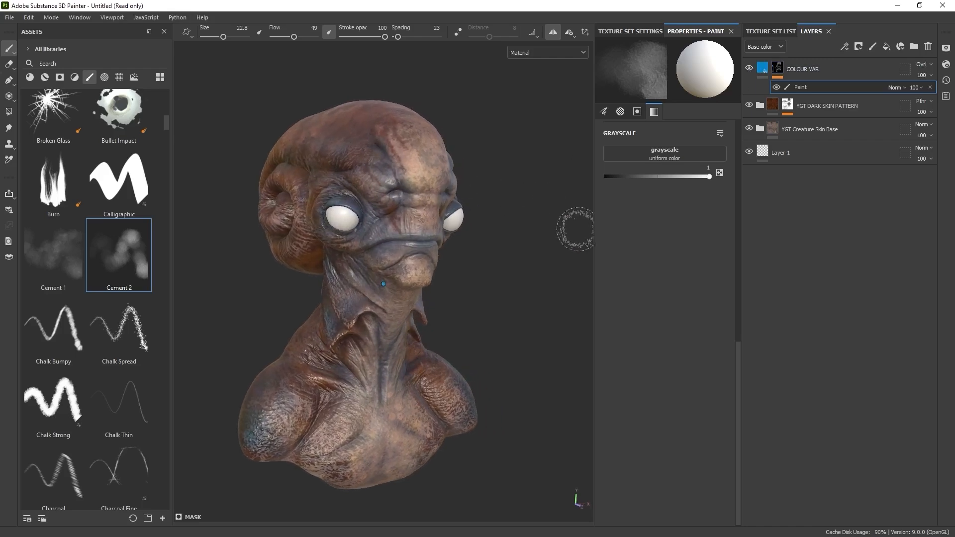
alt+drag(502, 208, 498, 225)
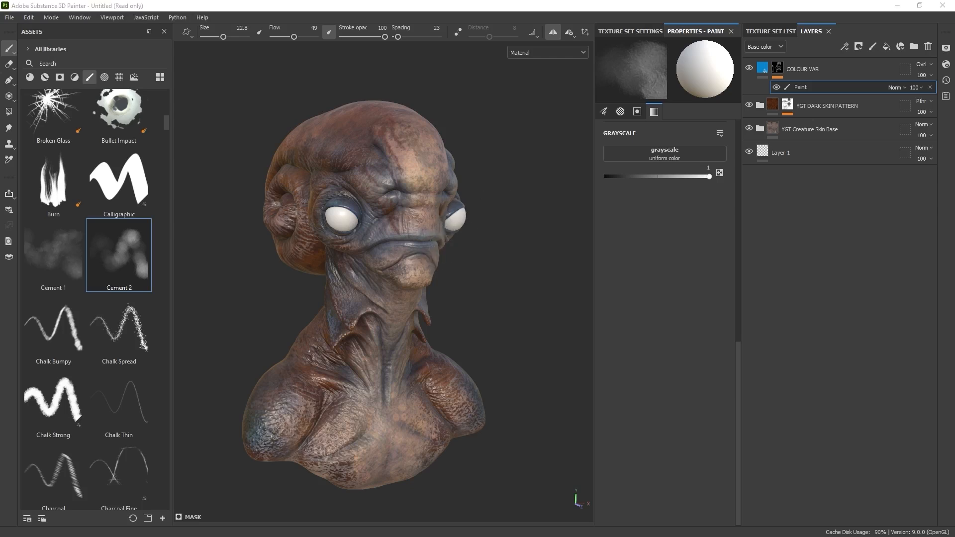
Step: Try to import EYE.png from the 09 folder as a resource with its usage set to texture
drag(954, 171, 543, 162)
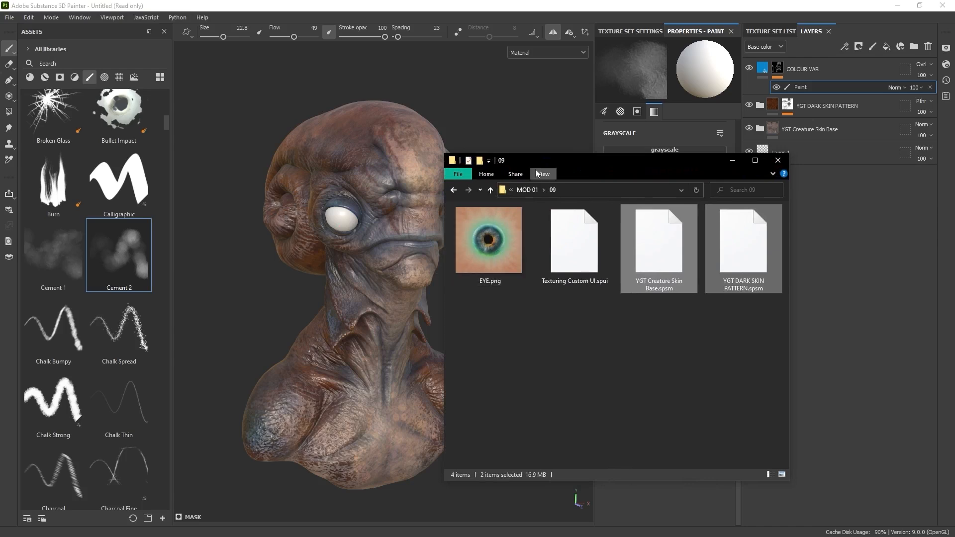
click(491, 238)
mouse_move(490, 238)
mouse_down()
mouse_move(254, 199)
mouse_move(128, 126)
mouse_move(116, 140)
mouse_up()
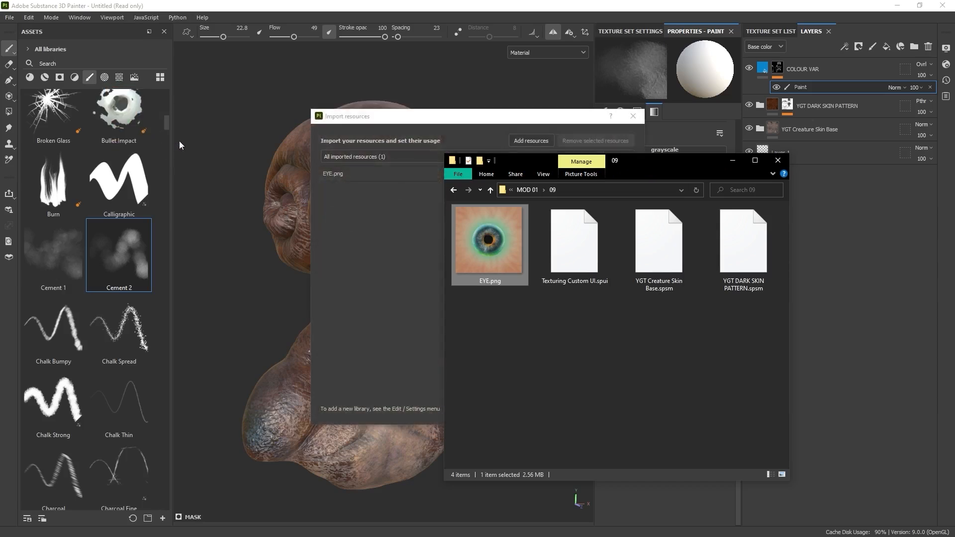
drag(660, 163, 954, 164)
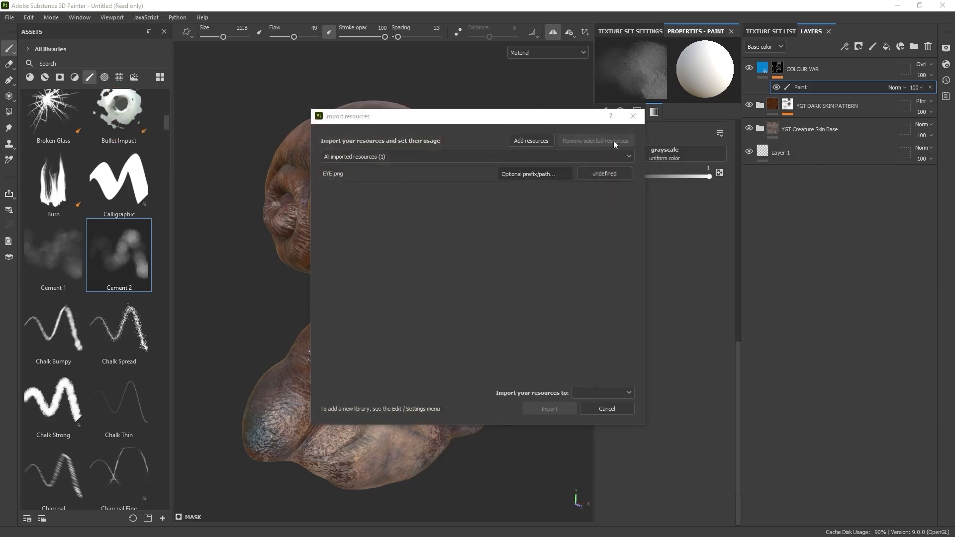
drag(448, 116, 347, 133)
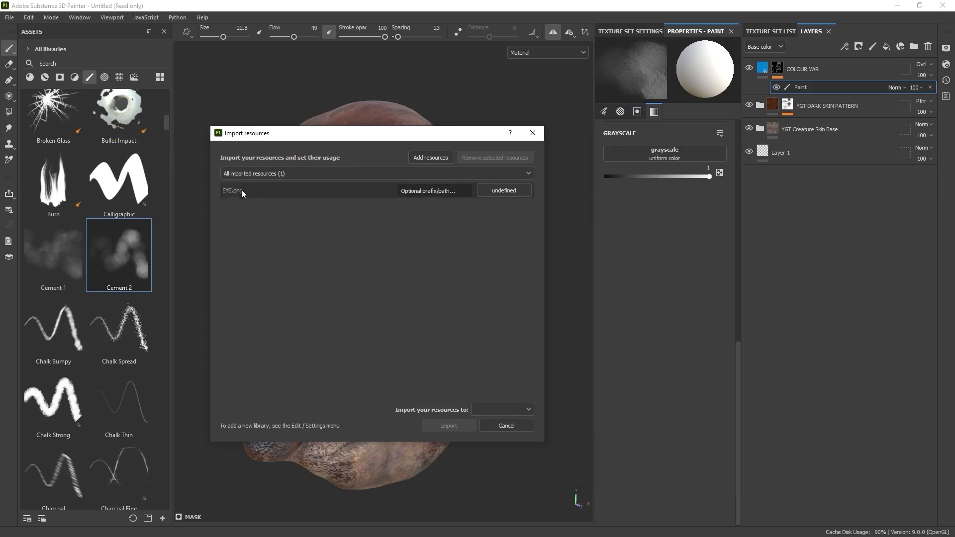
click(508, 191)
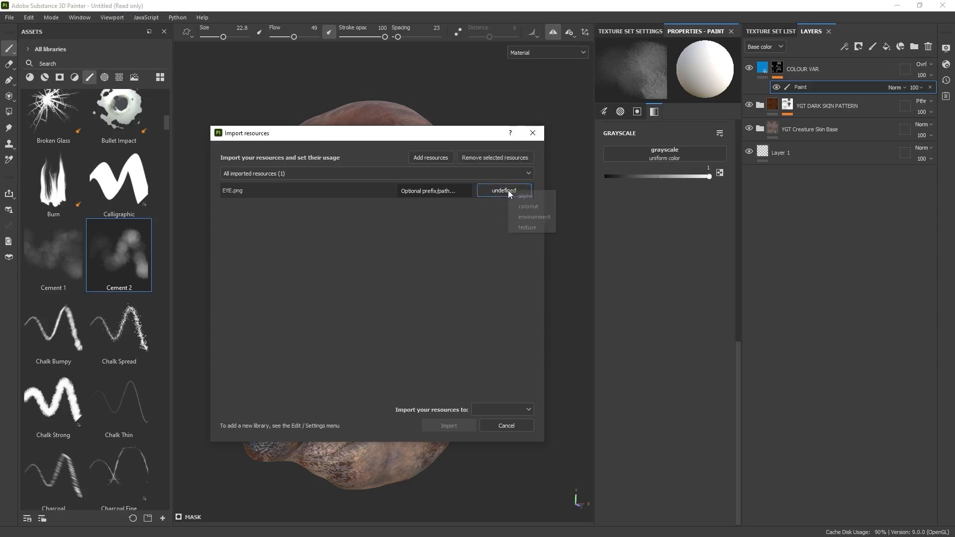
click(526, 227)
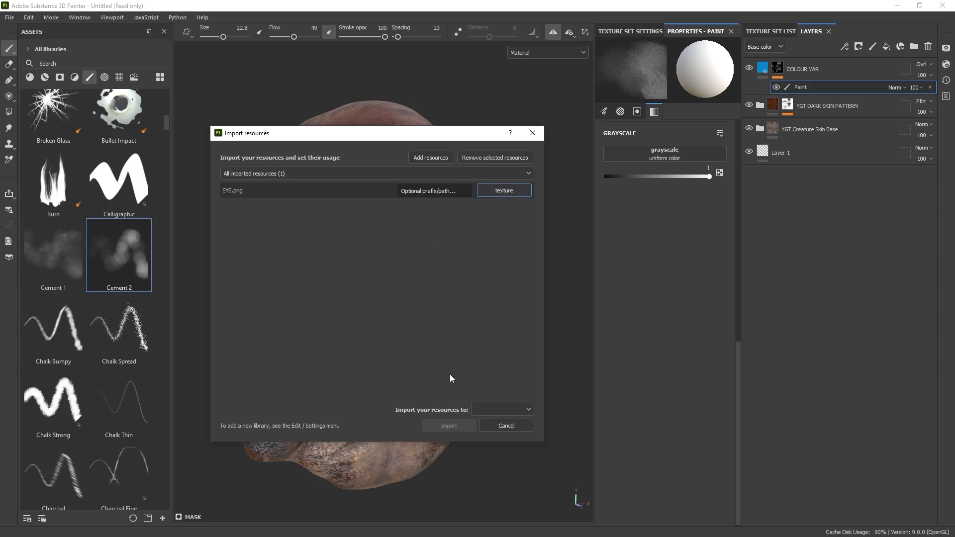
click(501, 410)
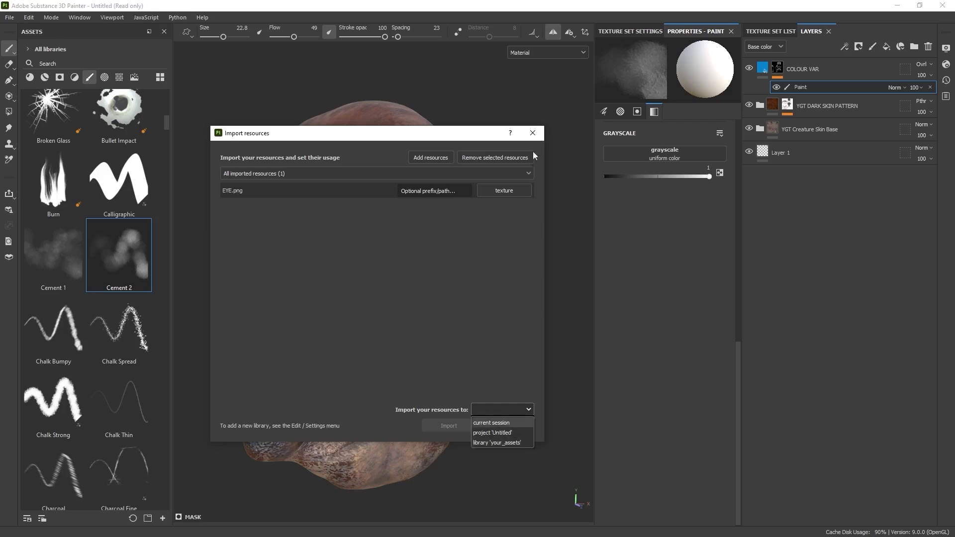
click(532, 135)
click(533, 133)
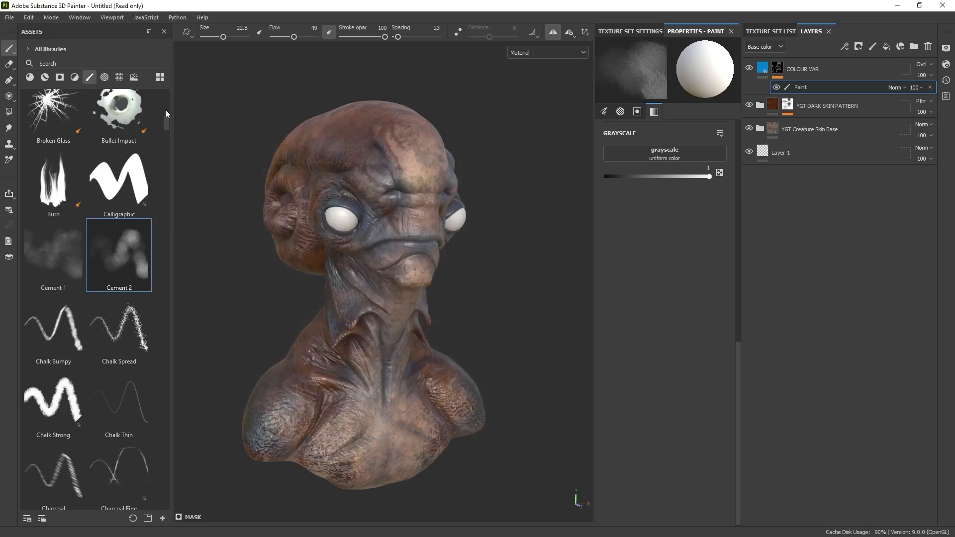
Step: Search the texture assets for "eye"
click(119, 78)
click(101, 63)
text(eye)
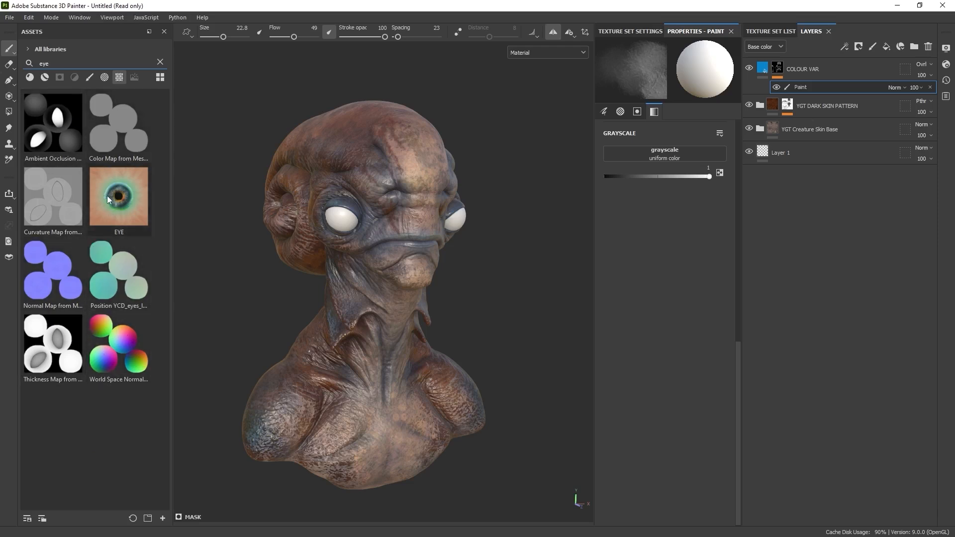
Step: Make YCD_eyes_low the active texture set, check it in isolation, and show its layer stack
click(778, 31)
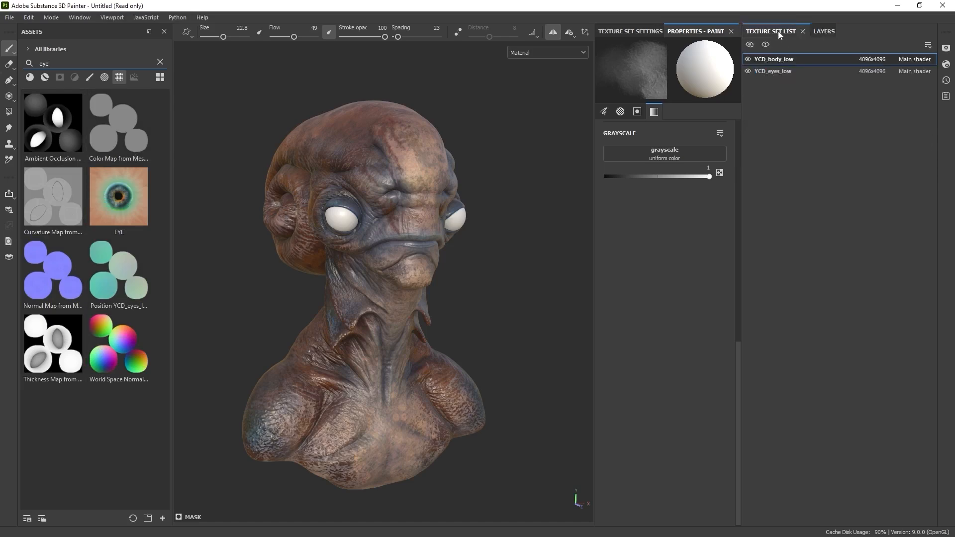
click(777, 71)
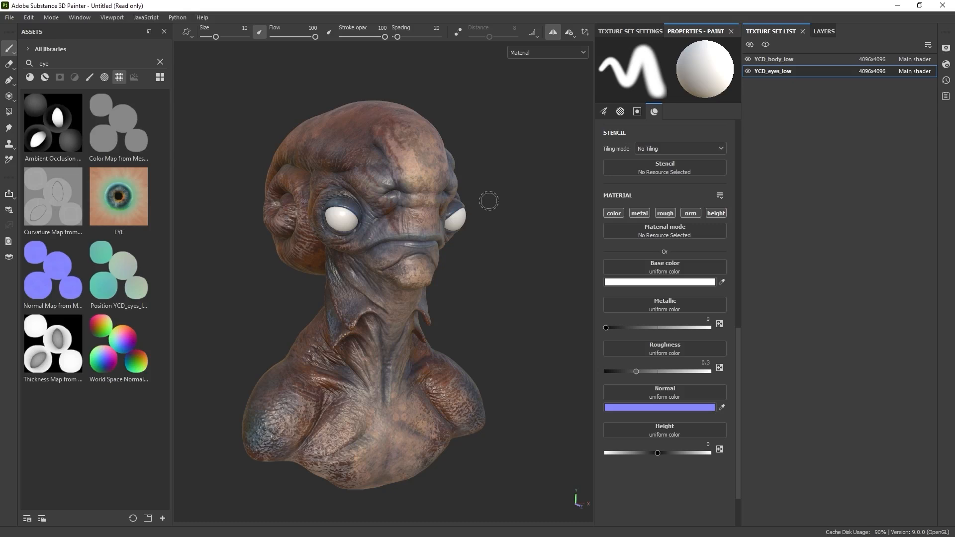
key(alt+q)
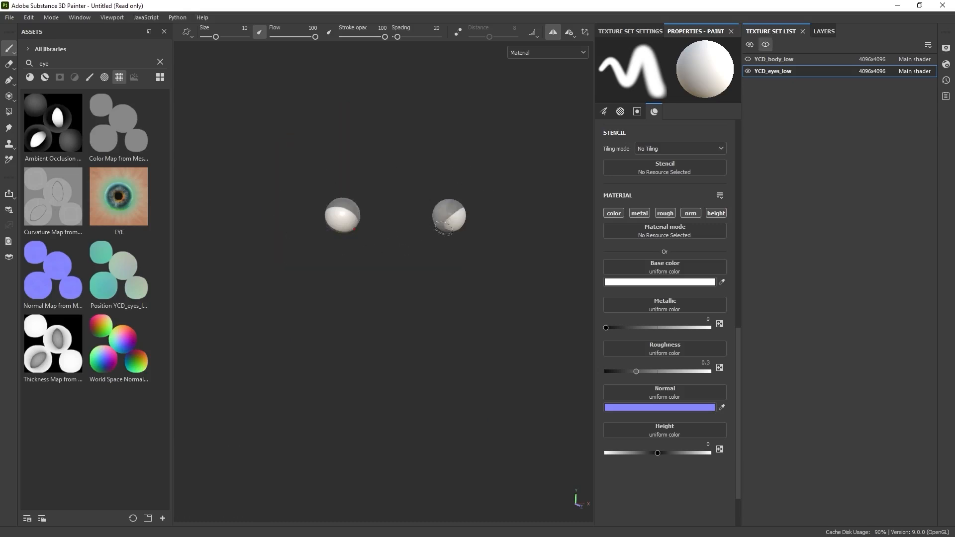
click(765, 44)
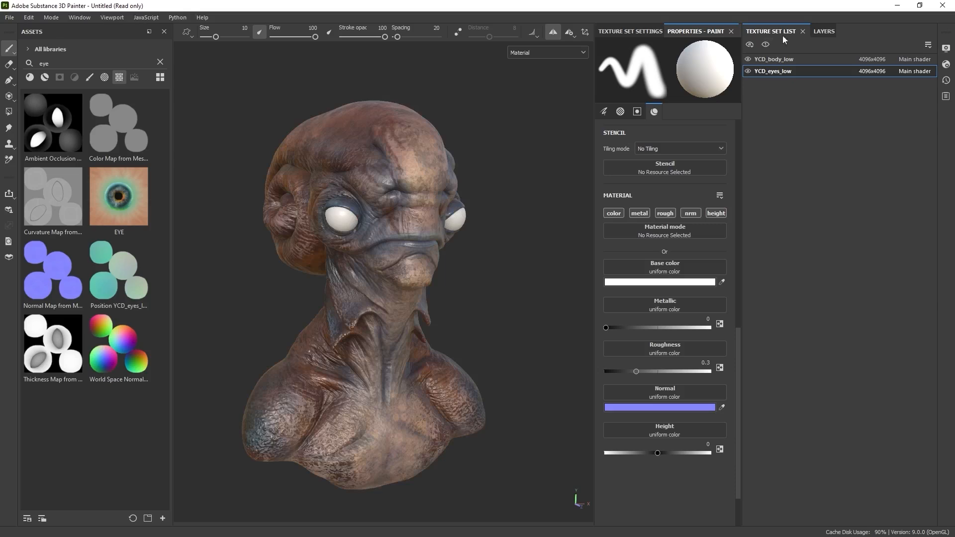
click(824, 31)
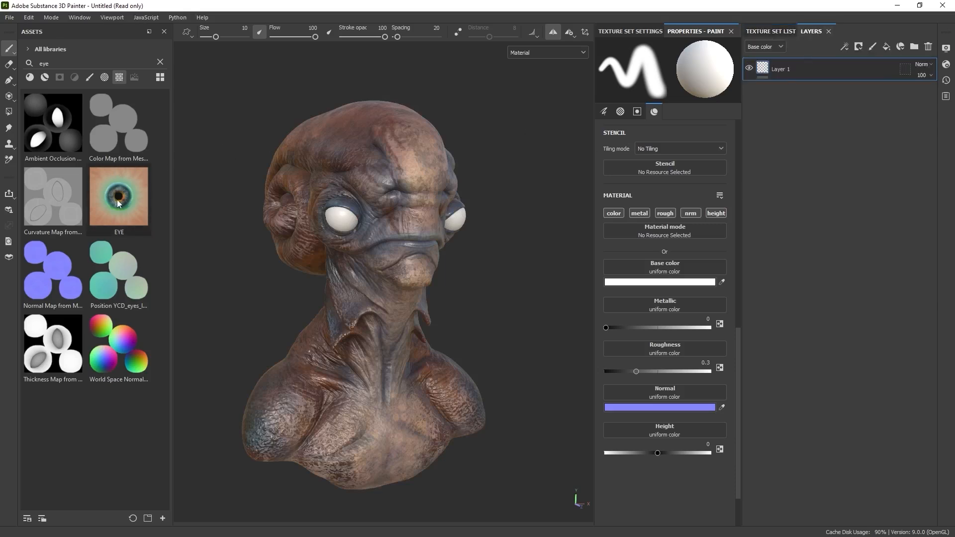
Step: Place the EYE texture on the creature's right eye as a decal in the base color channel
drag(118, 203, 345, 219)
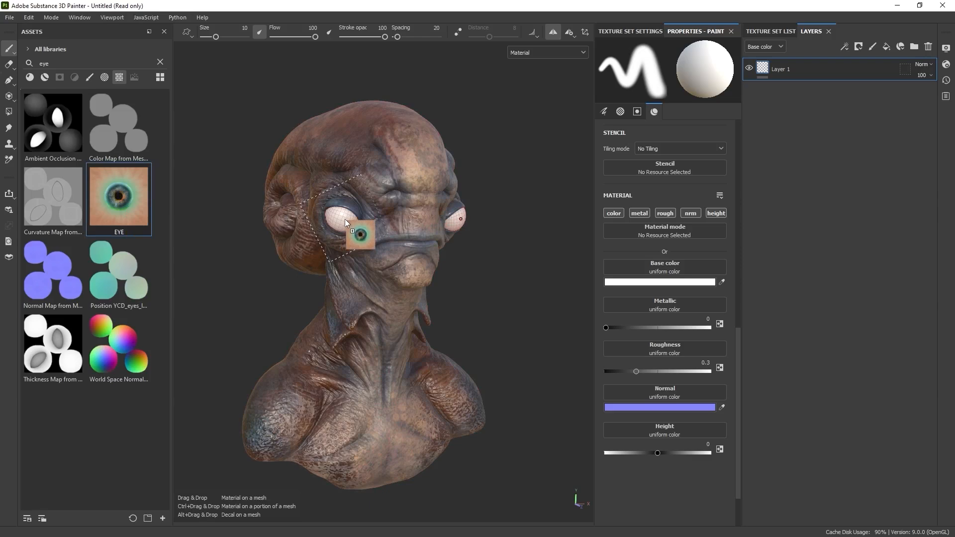
drag(346, 219, 345, 220)
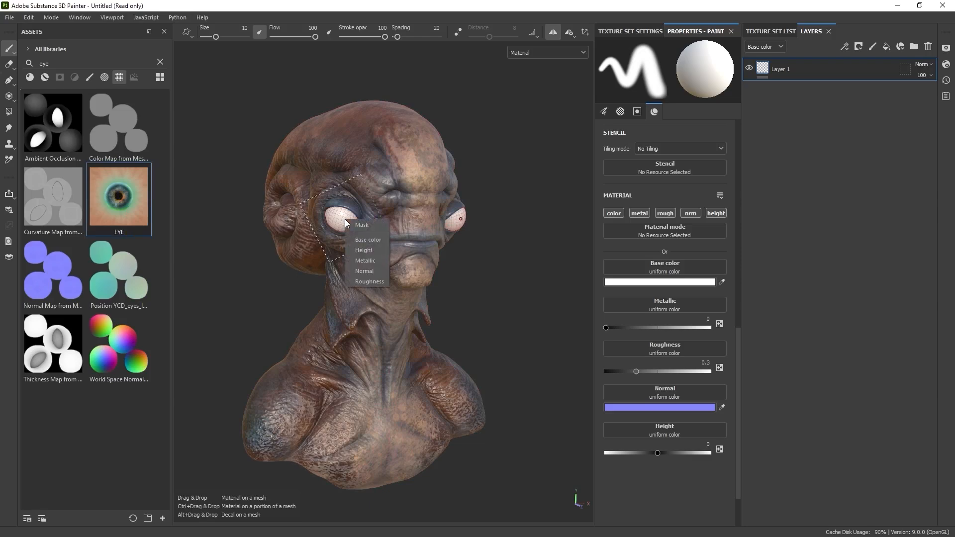
click(368, 240)
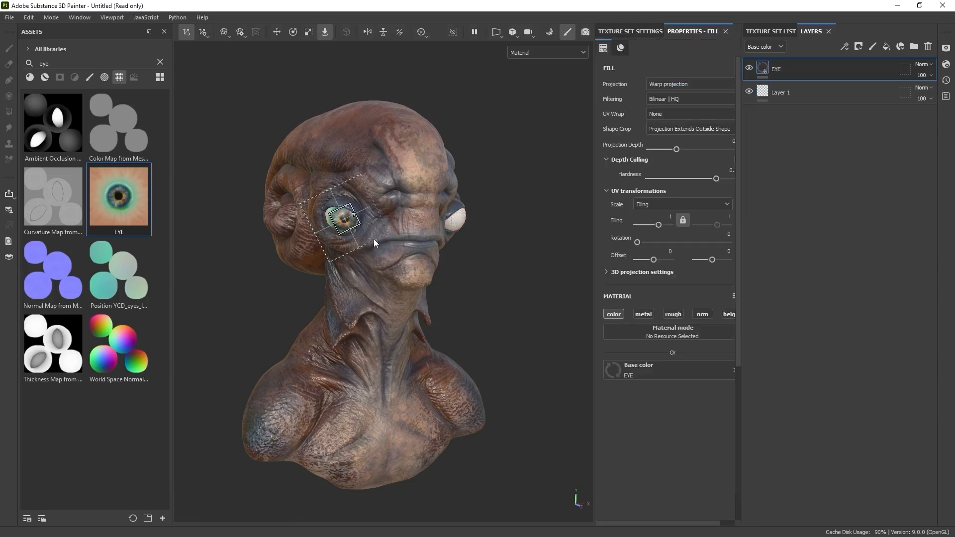
Step: Reposition the EYE decal on the creature's right eye so that the iris faces forward
scroll(350, 228, up, 5)
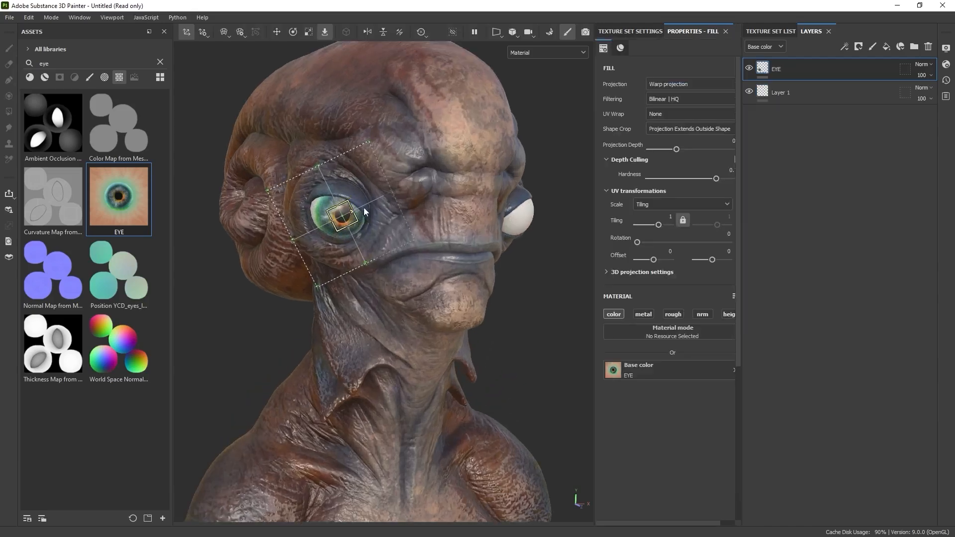
alt+drag(372, 208, 357, 203)
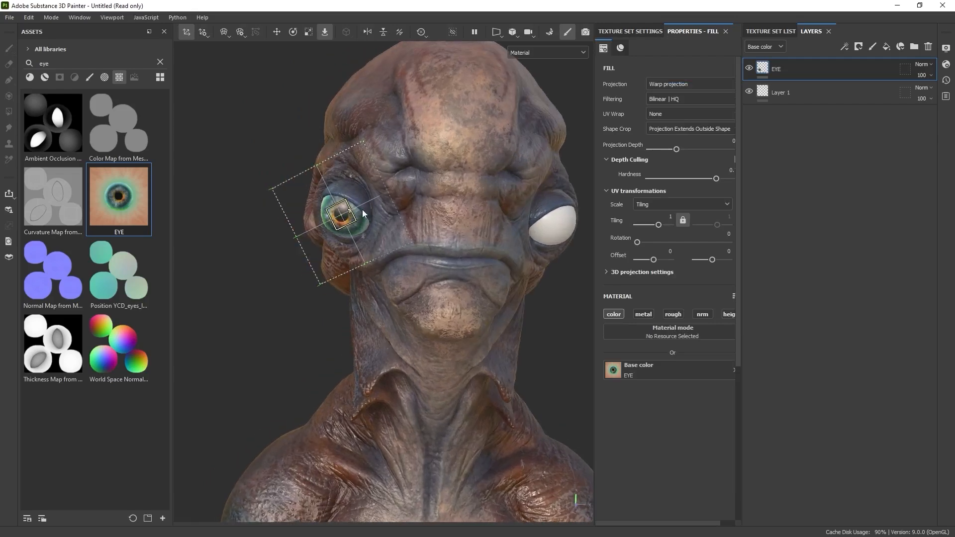
alt+middle_drag(363, 210, 358, 216)
drag(346, 220, 352, 219)
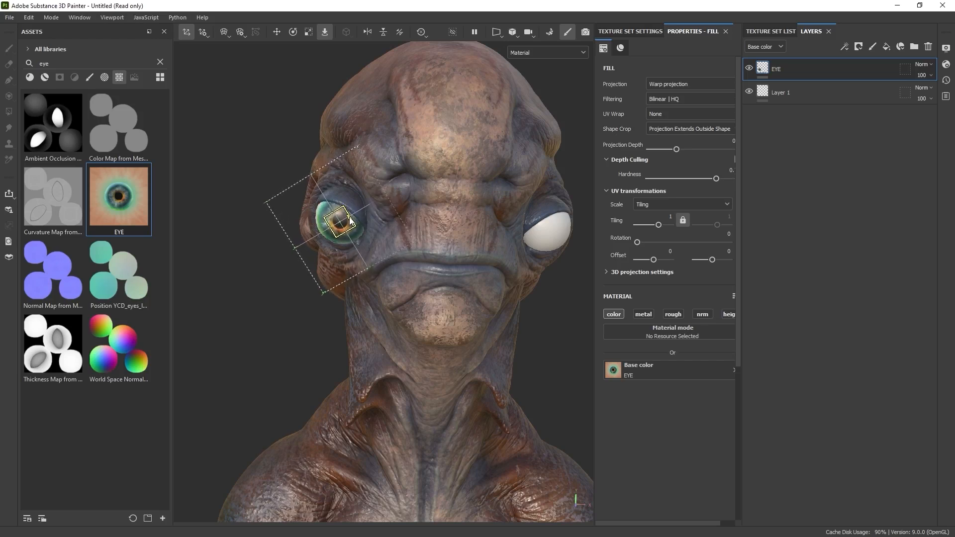
alt+middle_drag(445, 236, 381, 244)
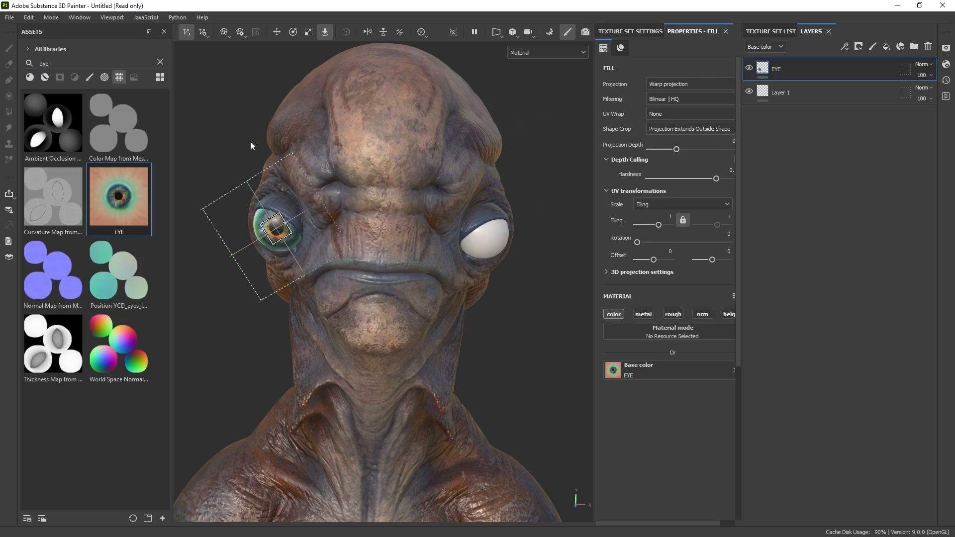
Step: Place a second EYE decal in base color on the creature's left eye and toggle its layer to check it
drag(122, 194, 489, 238)
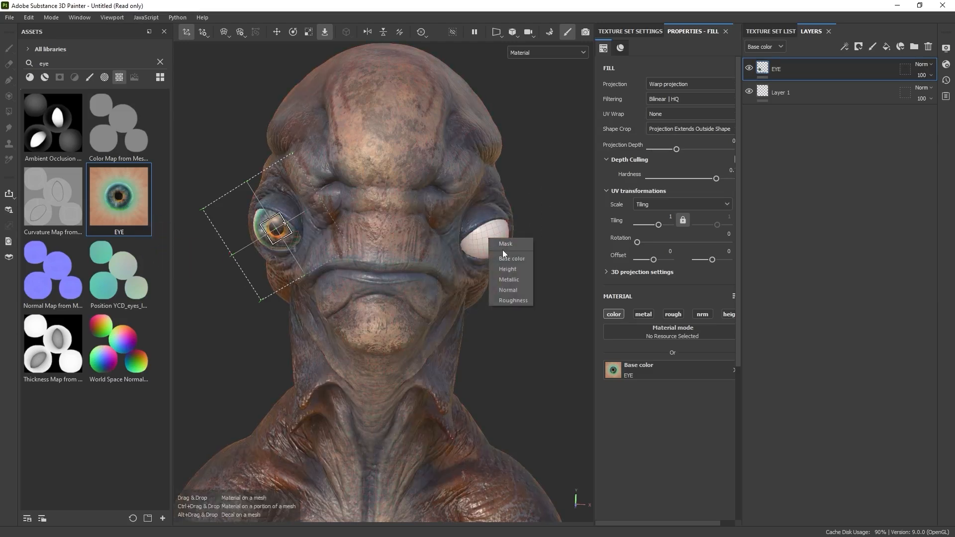
click(509, 256)
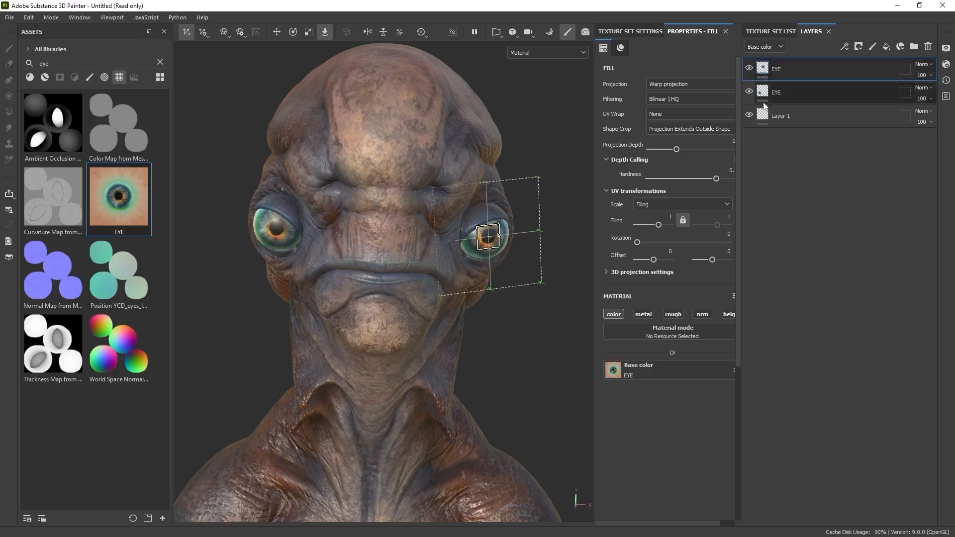
click(749, 69)
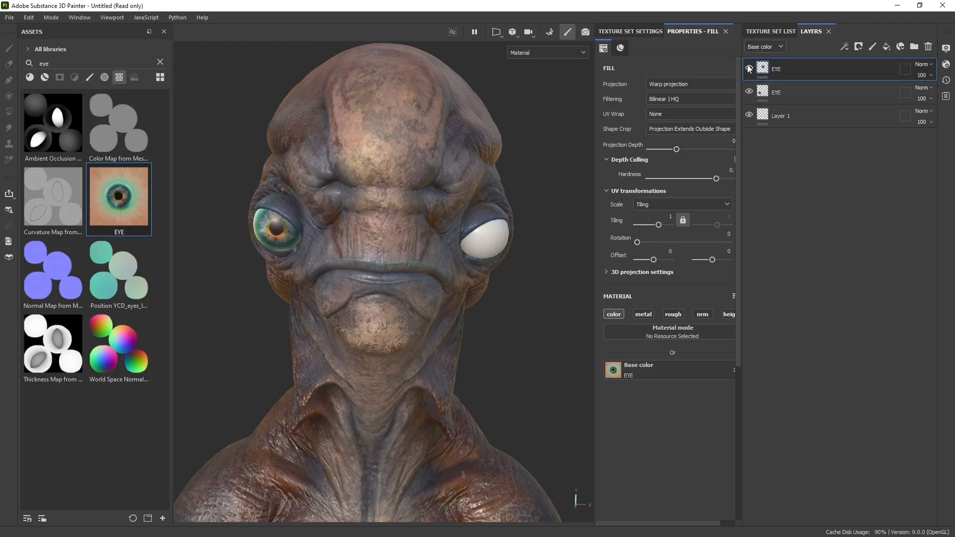
click(749, 68)
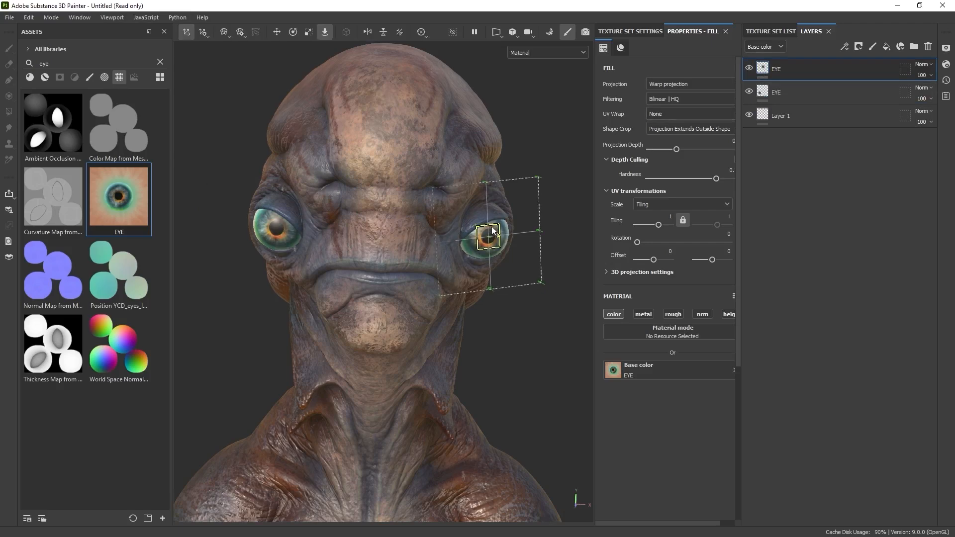
Step: Shift the left eye's decal upward and outward, and the right eye's decal downward and outward
drag(490, 233, 496, 224)
click(282, 229)
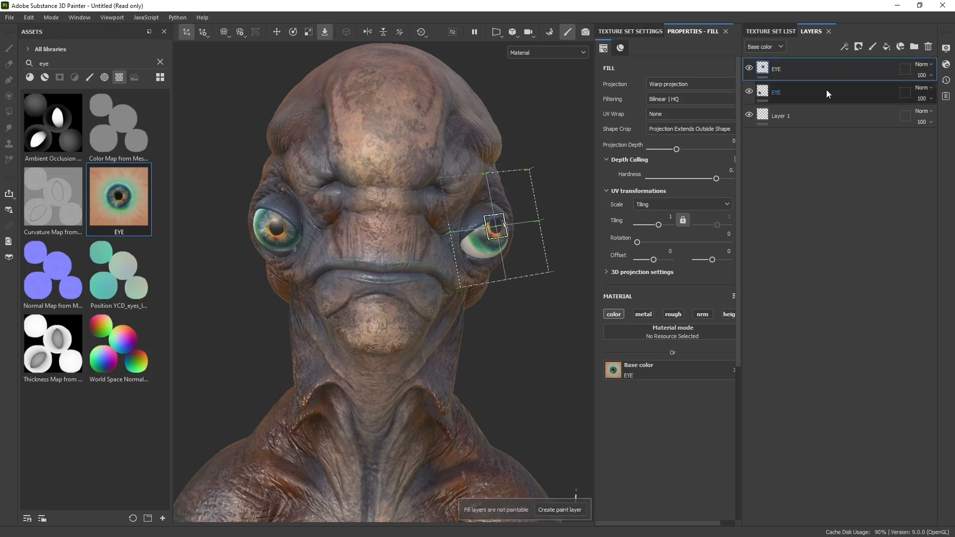
click(776, 92)
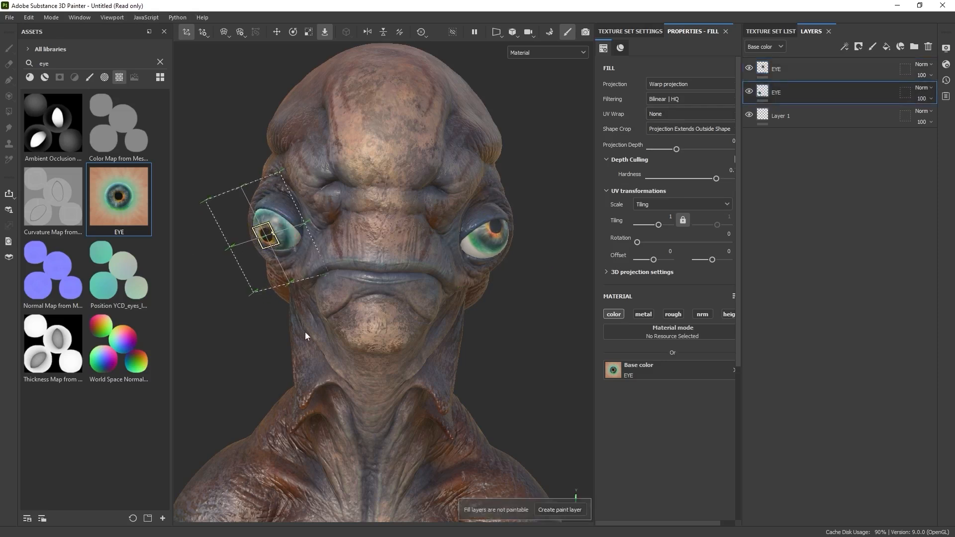
Step: Recenter the EYE decals on the creature's right and left eyes so that both irises look forward
drag(265, 230, 281, 224)
click(789, 74)
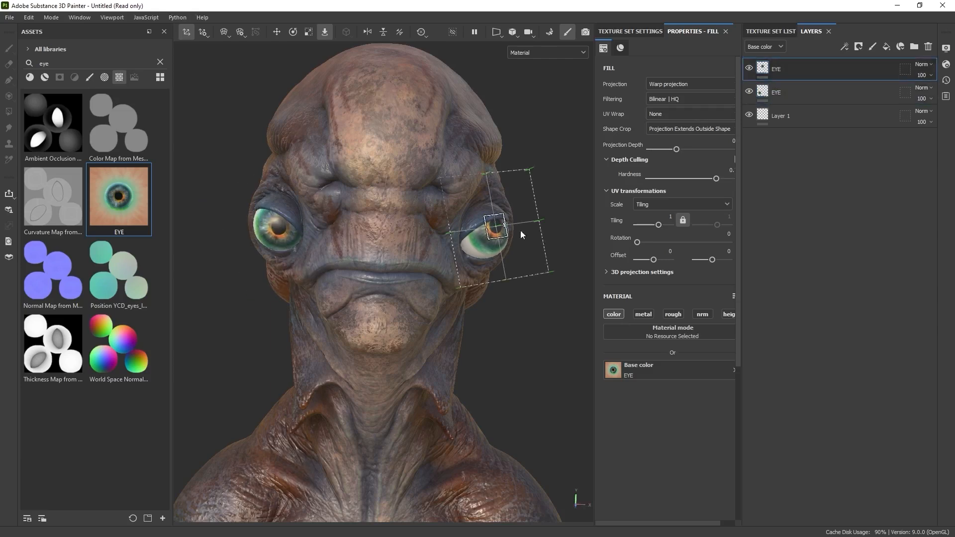
mouse_move(497, 224)
mouse_down()
mouse_move(489, 243)
mouse_move(483, 230)
mouse_up()
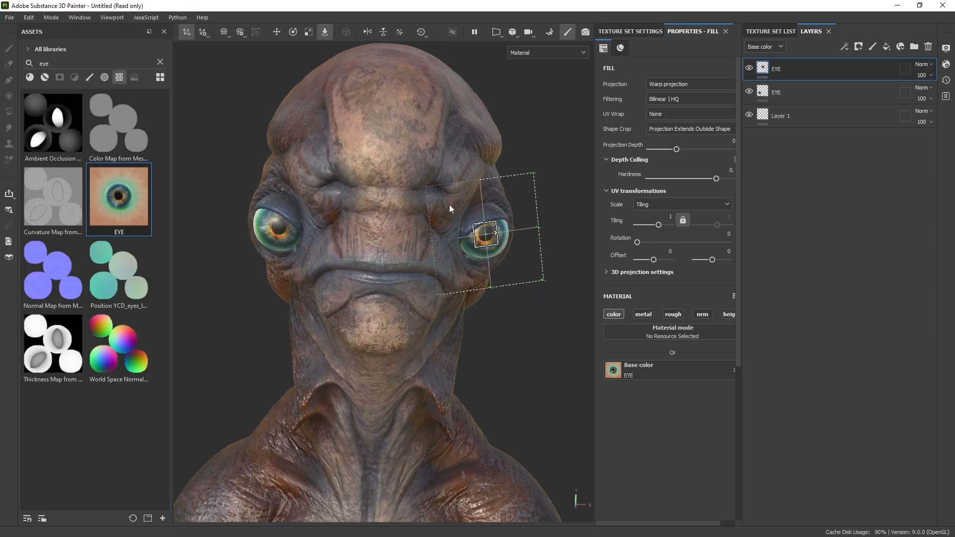
Step: Scale up the EYE decals on the creature's left and right eyes so that each iris fills the visible eyeball
click(309, 32)
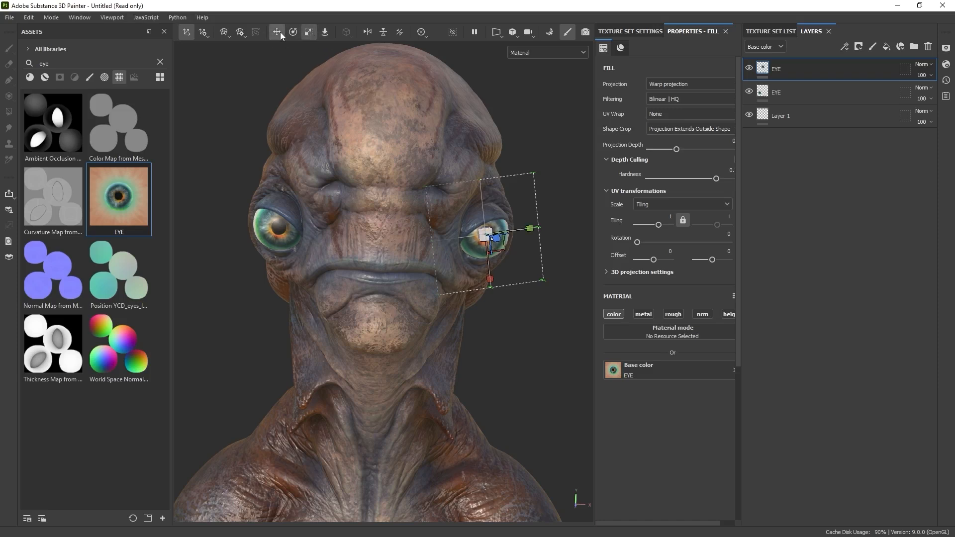
click(293, 32)
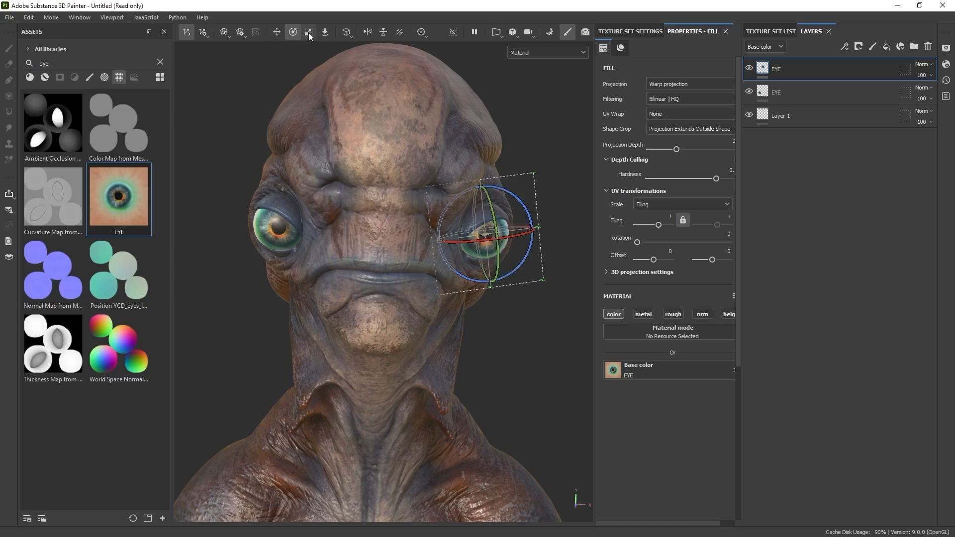
click(309, 33)
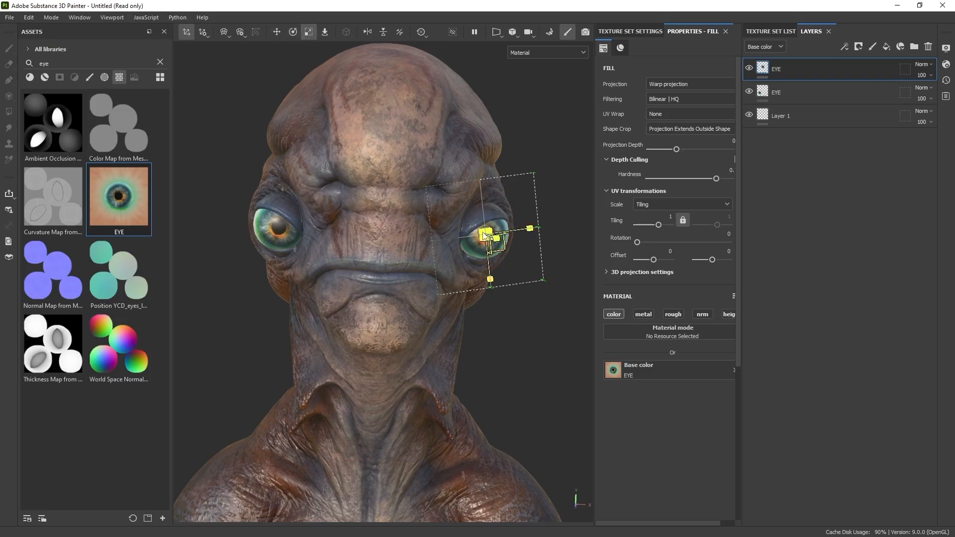
scroll(483, 235, up, 2)
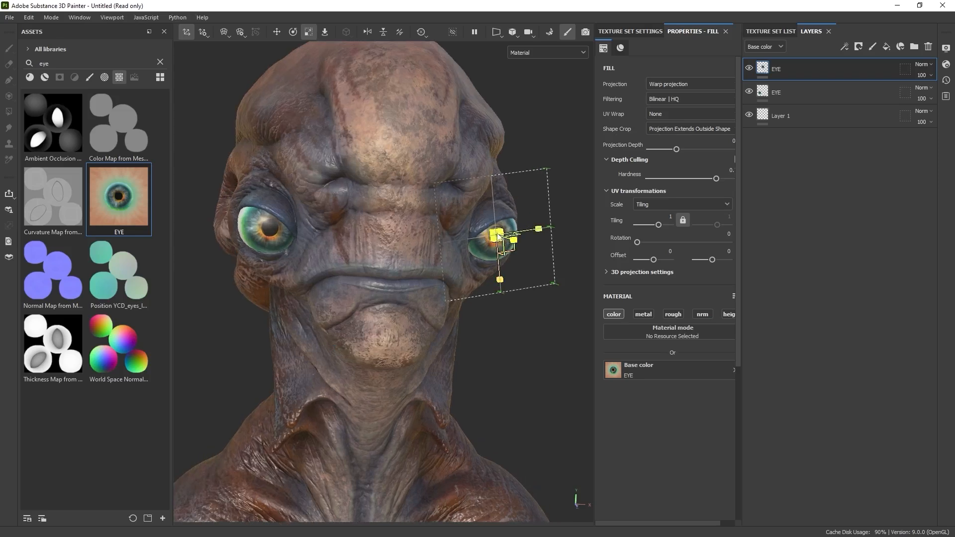
drag(498, 261, 607, 523)
alt+drag(523, 293, 515, 227)
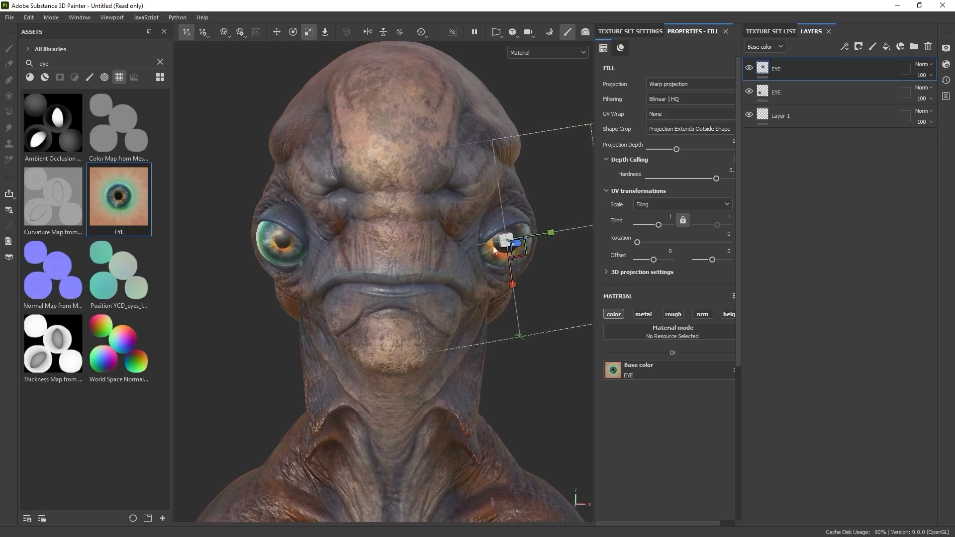
click(784, 90)
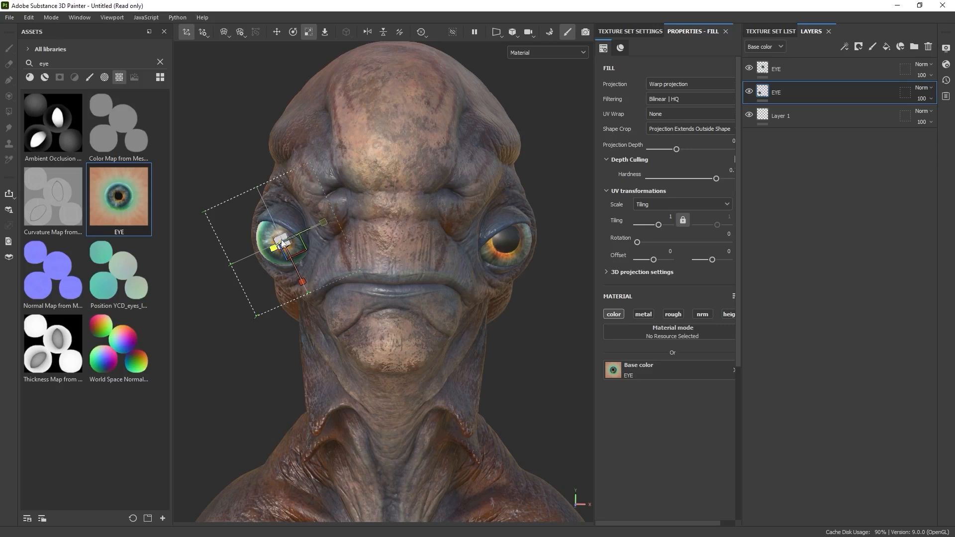
drag(283, 243, 420, 125)
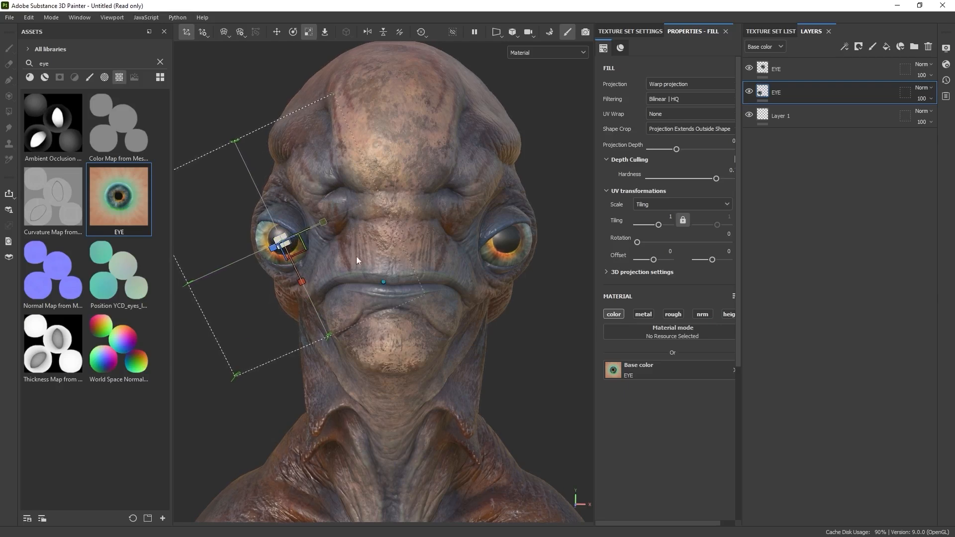
Step: Rotate the EYE decal on the creature's right eye to fine-tune the iris orientation against the left eye
alt+drag(328, 255, 500, 274)
scroll(500, 274, up, 6)
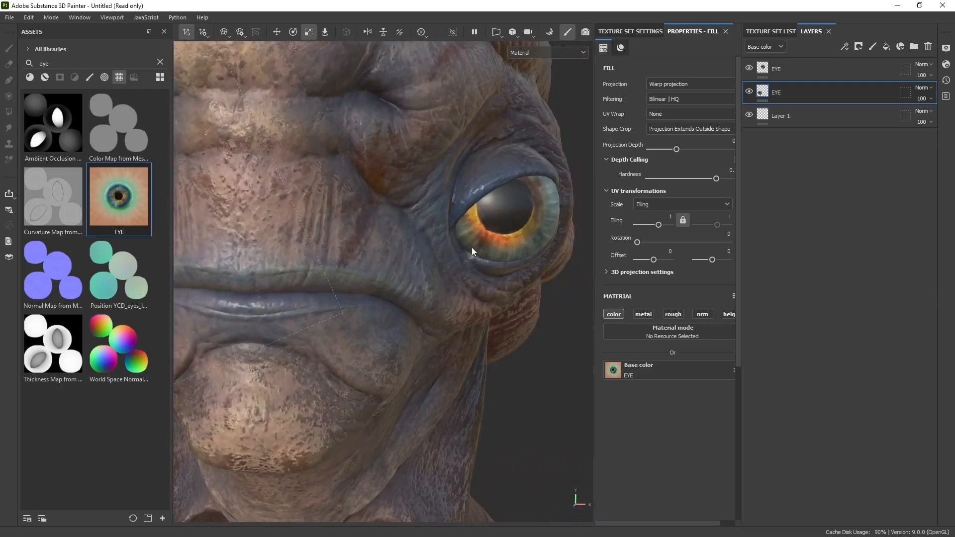
alt+right_drag(477, 246, 357, 258)
alt+middle_drag(356, 257, 335, 233)
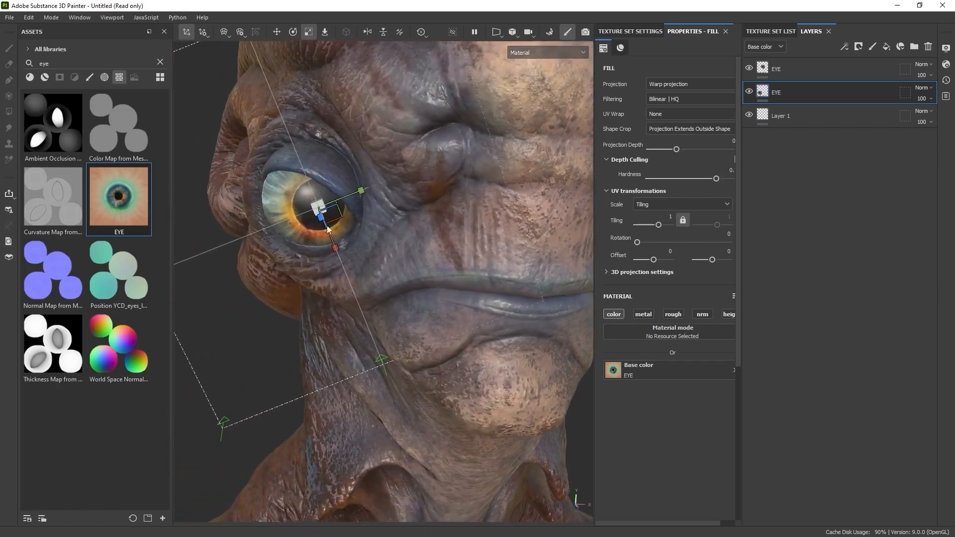
alt+drag(313, 237, 312, 212)
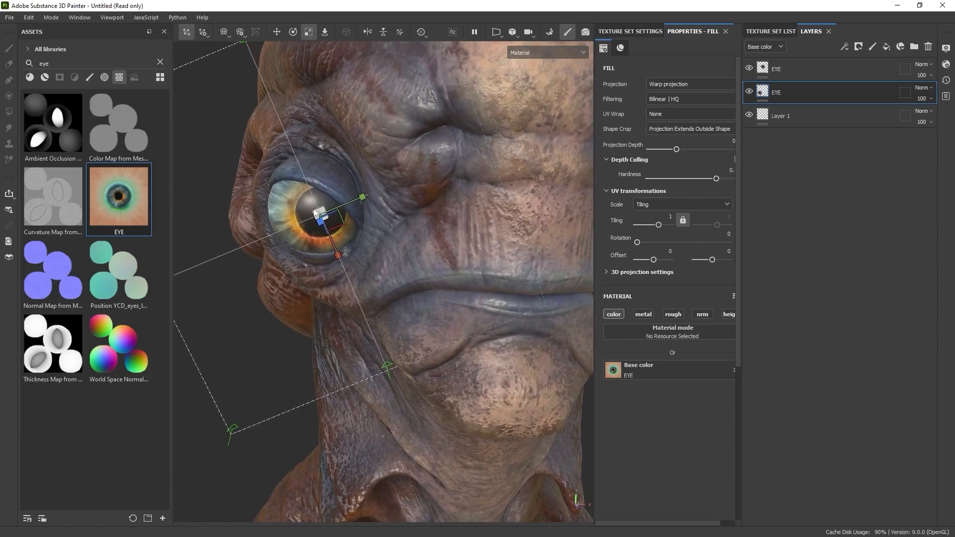
click(293, 32)
drag(332, 172, 342, 276)
scroll(395, 270, down, 3)
scroll(470, 243, down, 3)
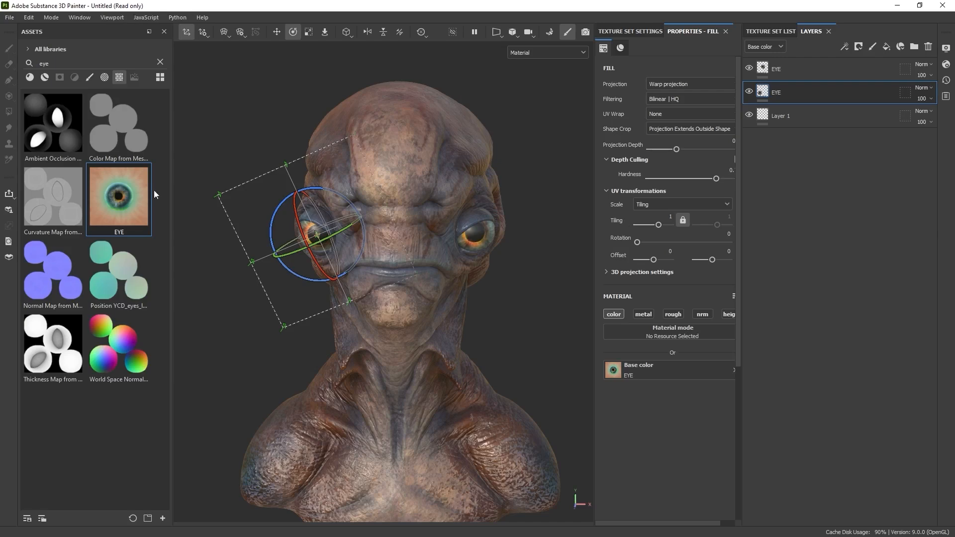
Step: Add a fill layer above both EYE layers with only the roughness channel enabled, set roughness to 0, and check the eye reflections
mouse_move(131, 209)
click(877, 62)
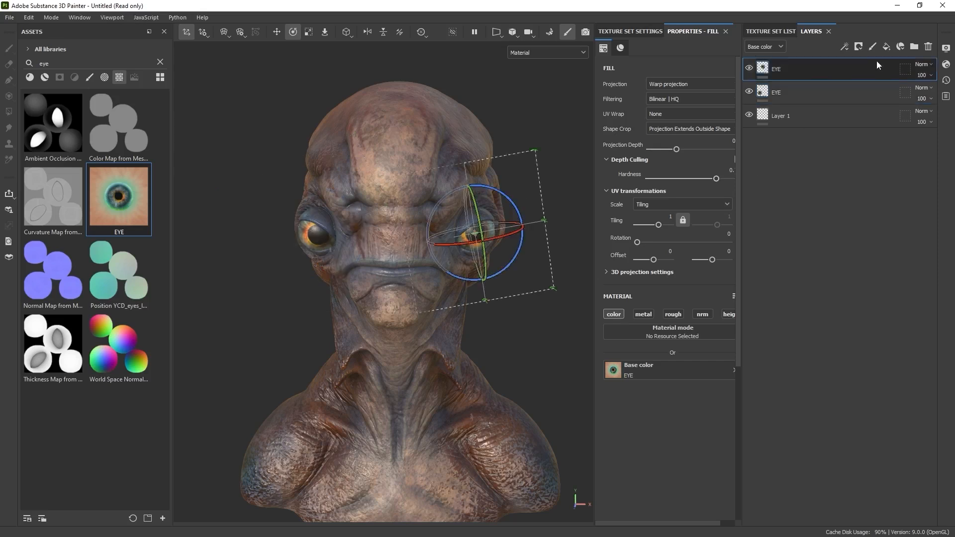
click(886, 46)
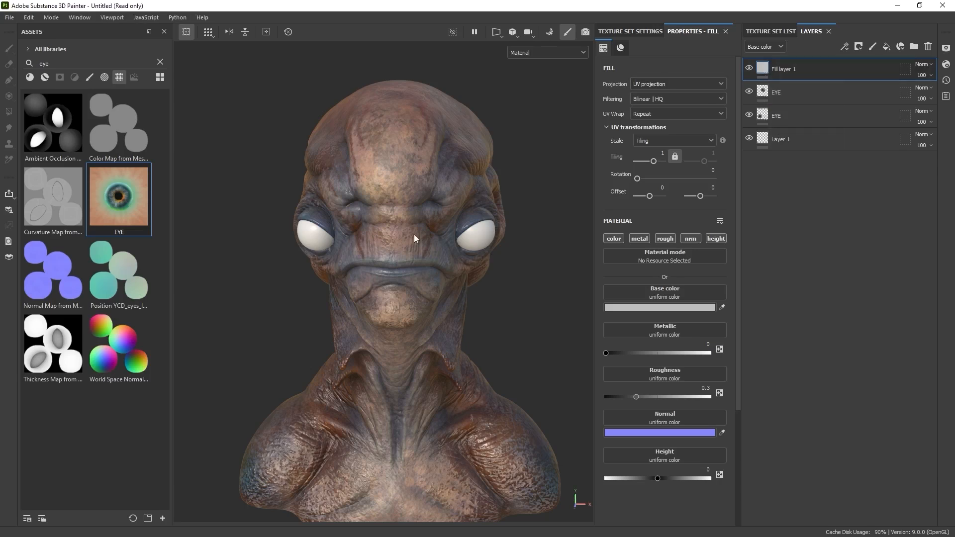
click(665, 239)
drag(638, 314, 591, 318)
alt+drag(512, 271, 401, 230)
scroll(511, 271, up, 10)
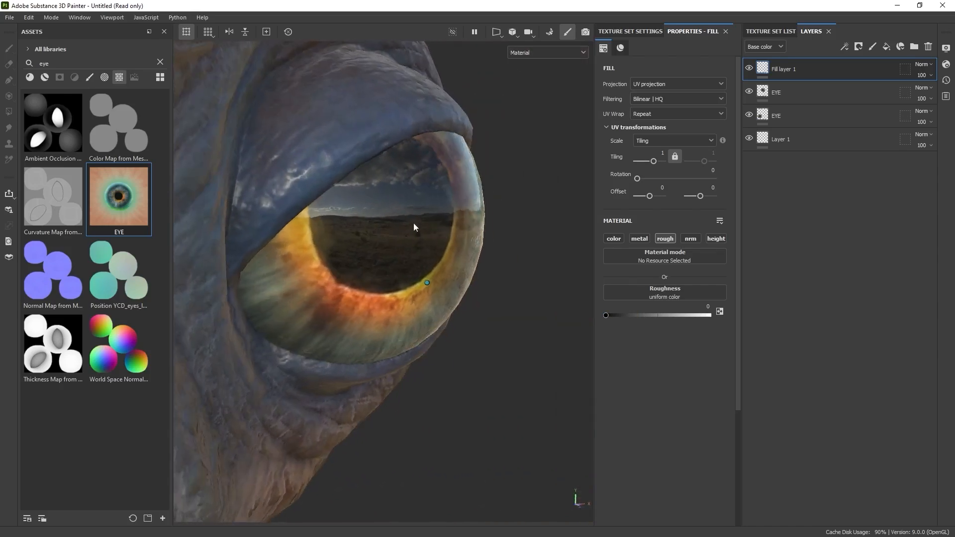
key(f)
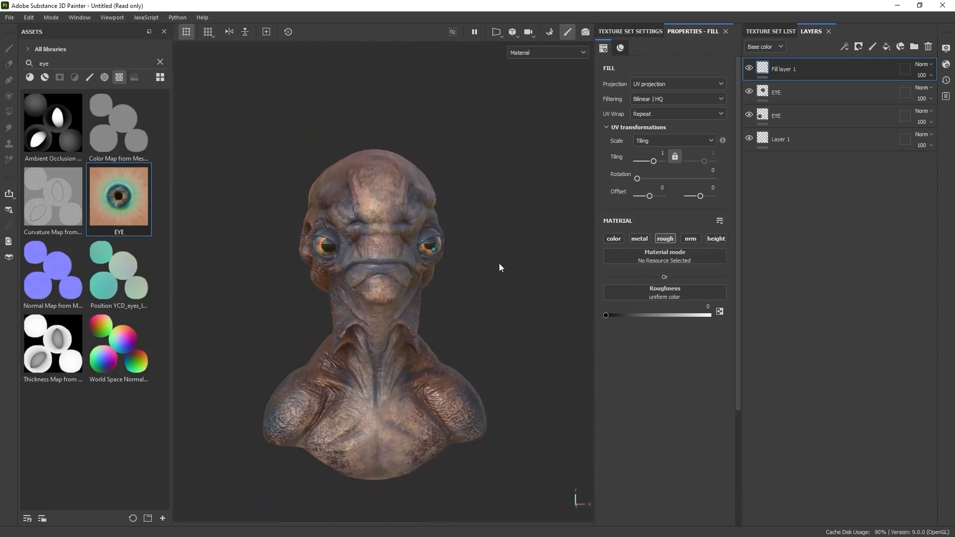
scroll(499, 263, up, 3)
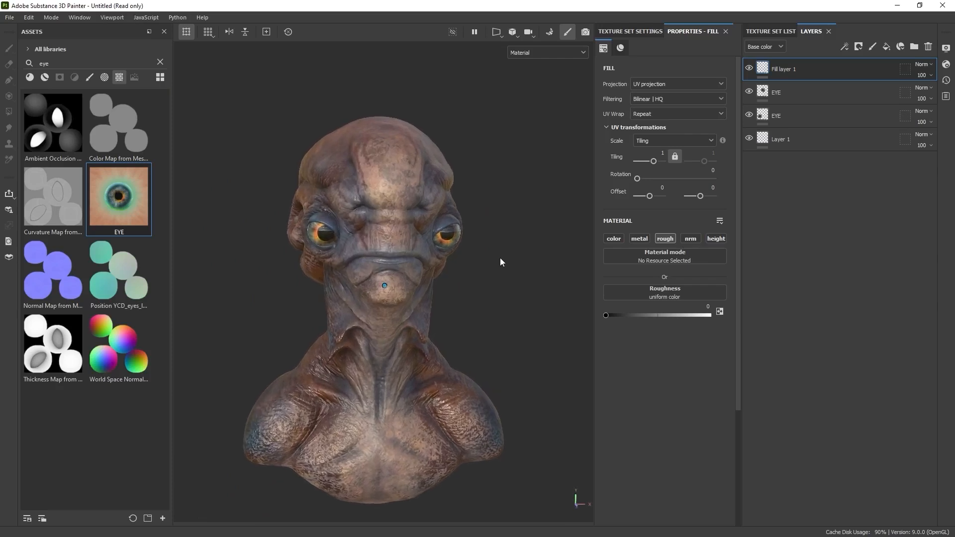
alt+drag(500, 258, 332, 220)
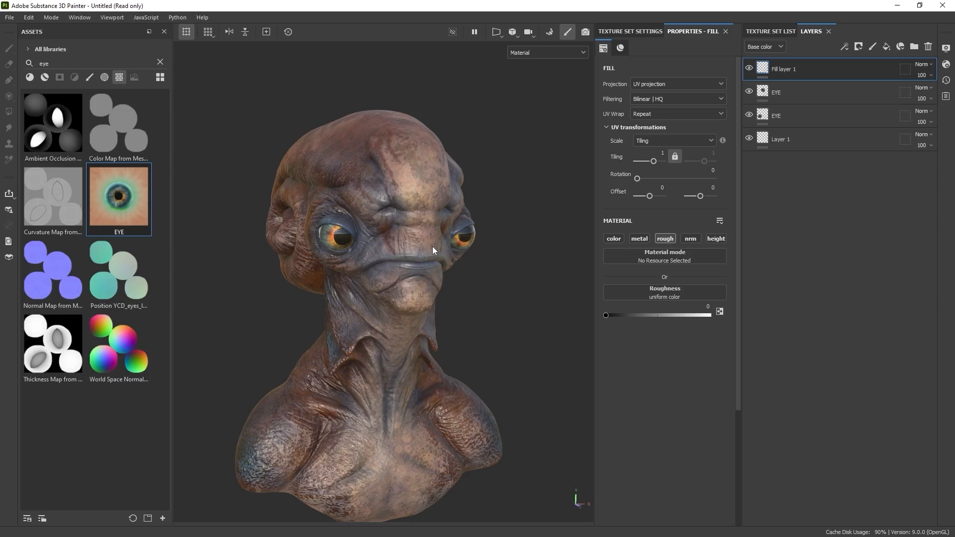
Step: Find the HSL Perceptive filter in the assets and add it at the top of the eye layer stack
click(160, 62)
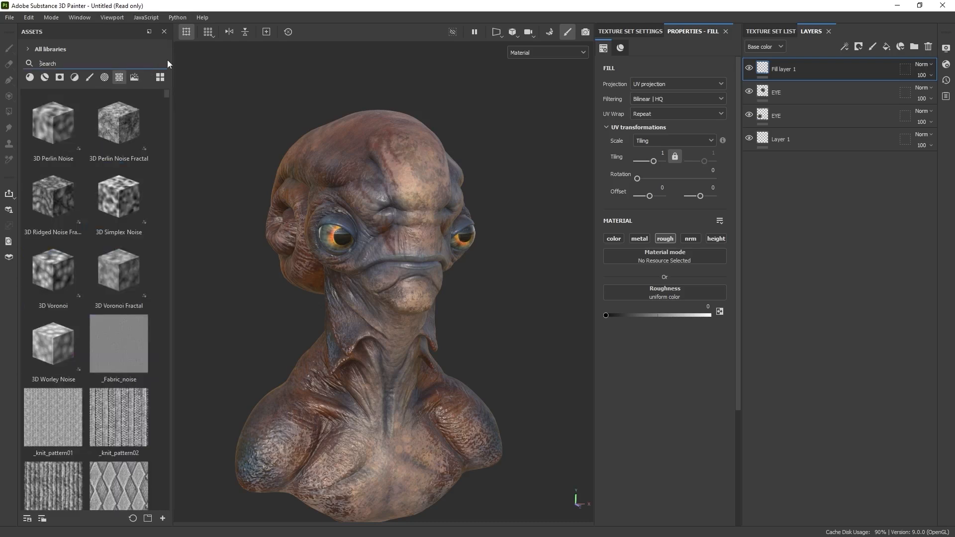
click(75, 77)
click(78, 65)
text(HSL)
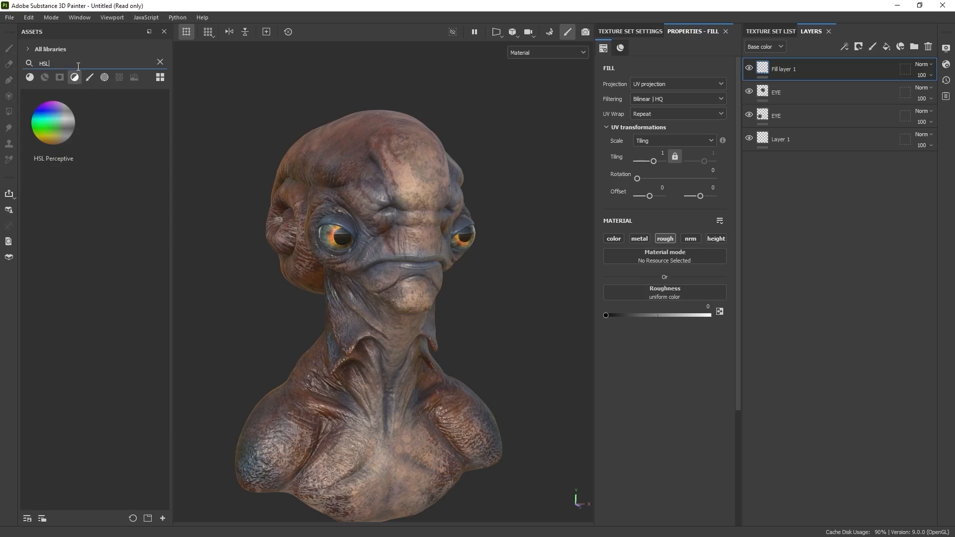
drag(53, 120, 825, 64)
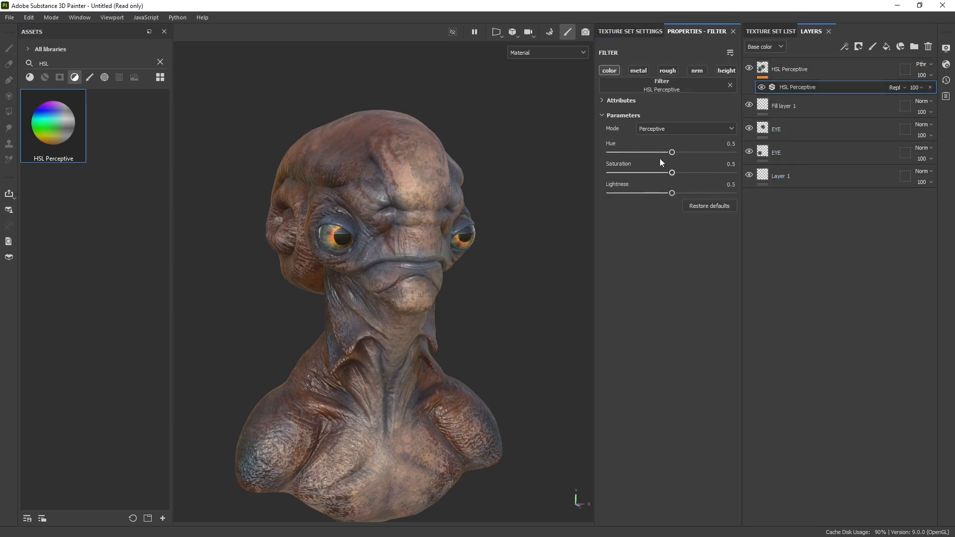
Step: Set the HSL Perceptive filter's hue to 0.466, saturation to 0.563 and lightness to 0.332
drag(672, 152, 650, 194)
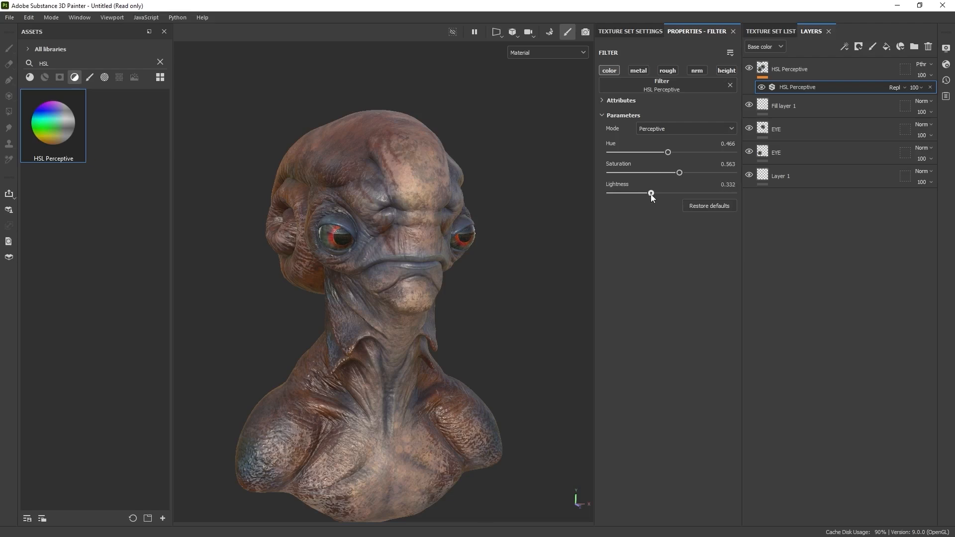
alt+drag(573, 227, 493, 228)
alt+middle_drag(494, 228, 494, 227)
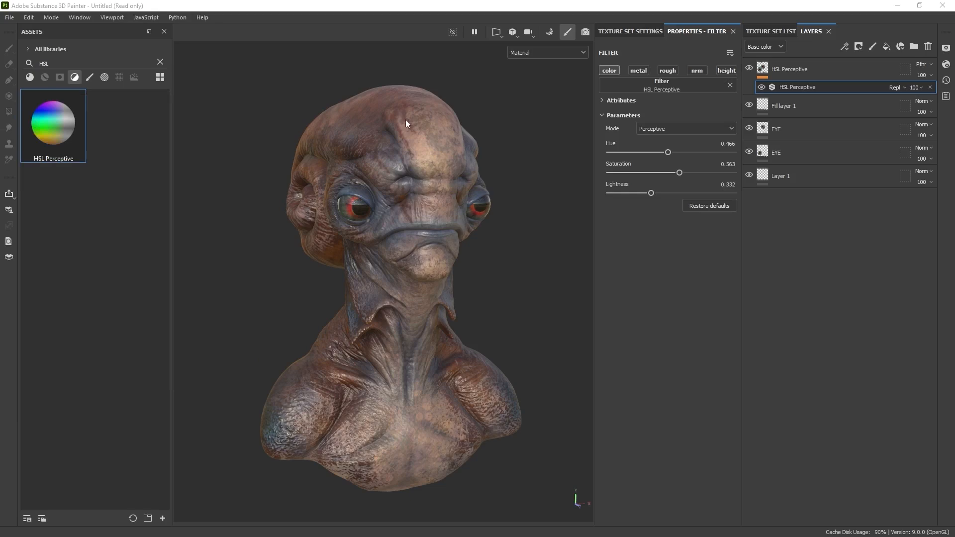
Step: Open the texture export settings and choose the PBR Metallic Roughness output template
click(12, 18)
click(43, 161)
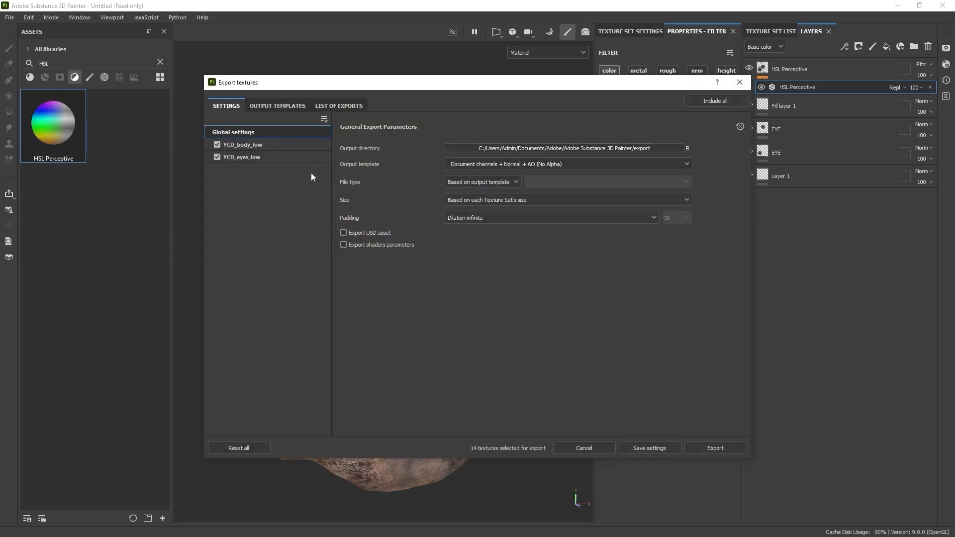
click(523, 164)
scroll(505, 222, down, 5)
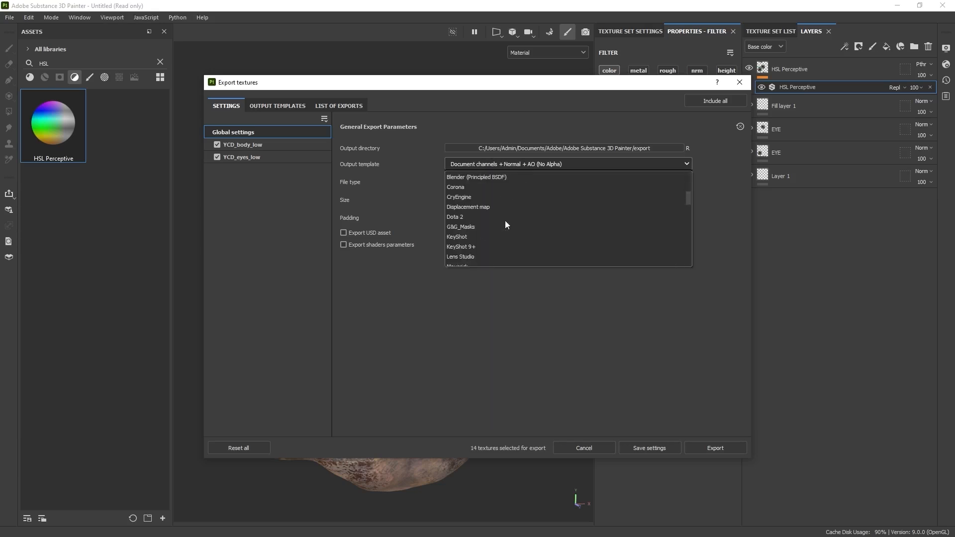
scroll(505, 220, down, 4)
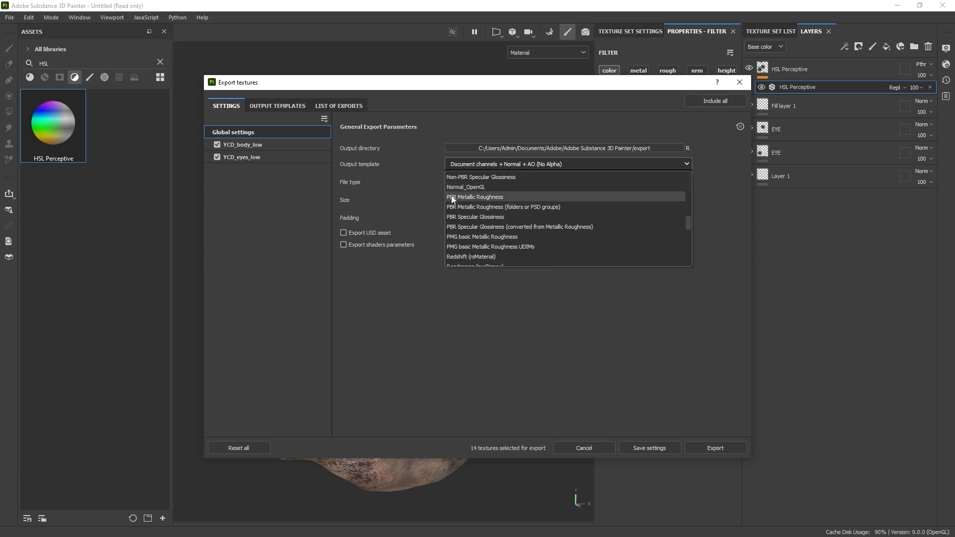
click(486, 197)
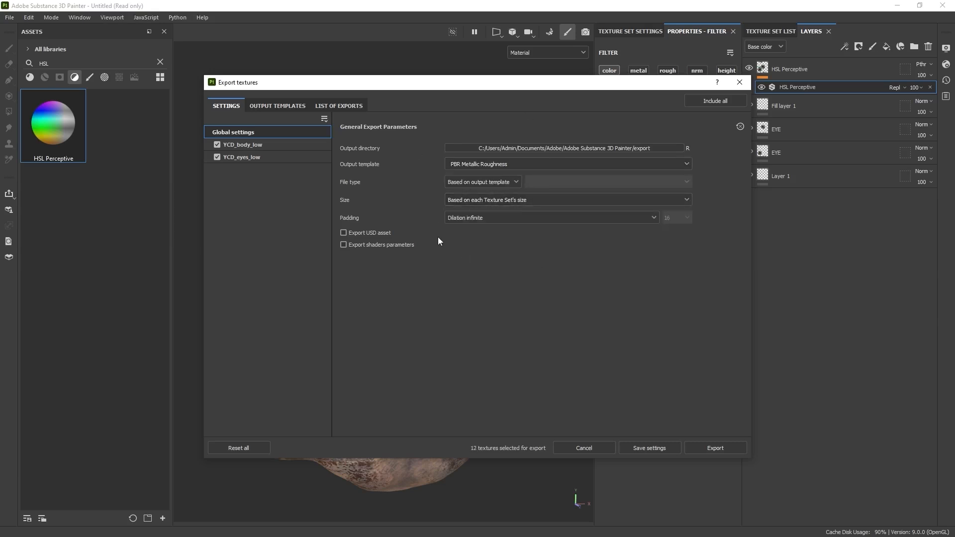
Step: Set the export size of the YCD_eyes_low texture set to 1024x1024, review the global export settings and close the export dialog
click(245, 146)
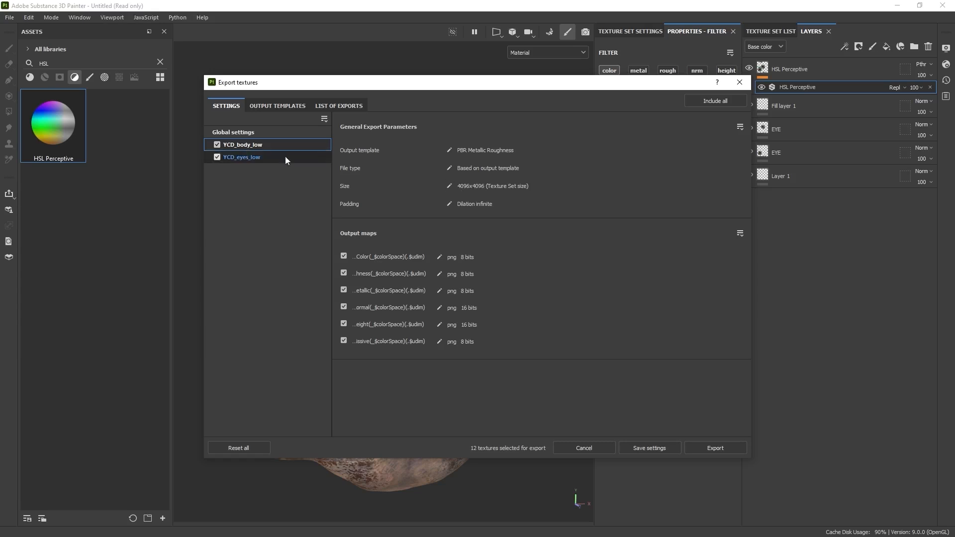
click(251, 157)
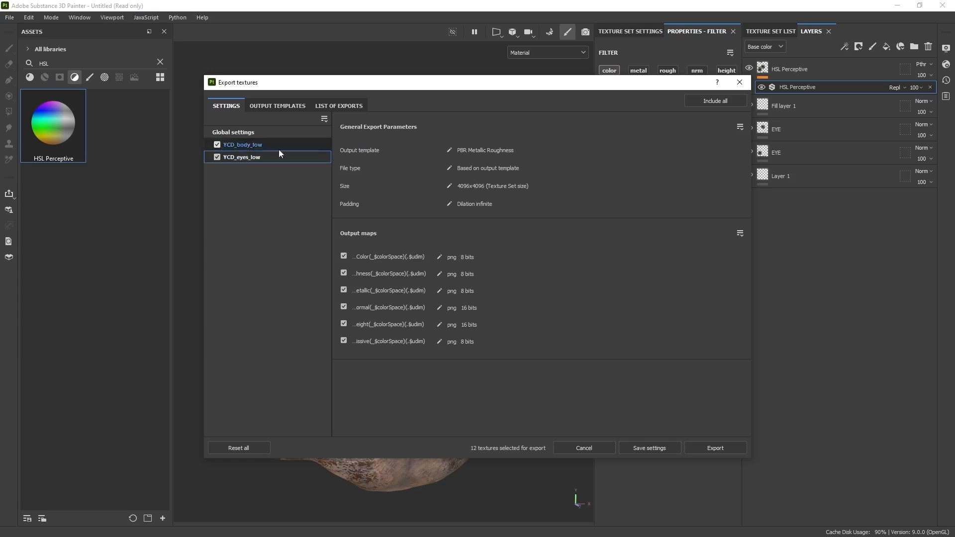
click(449, 185)
click(508, 187)
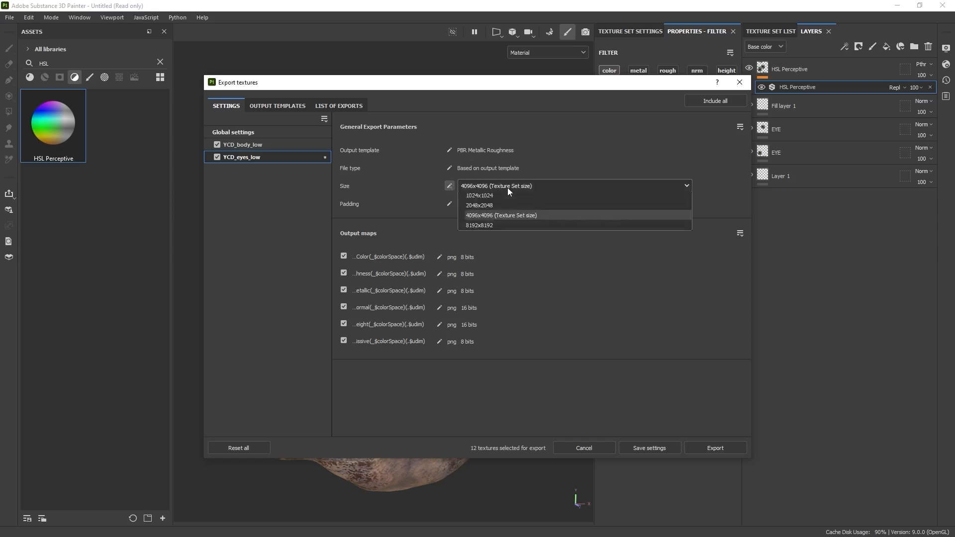
click(490, 229)
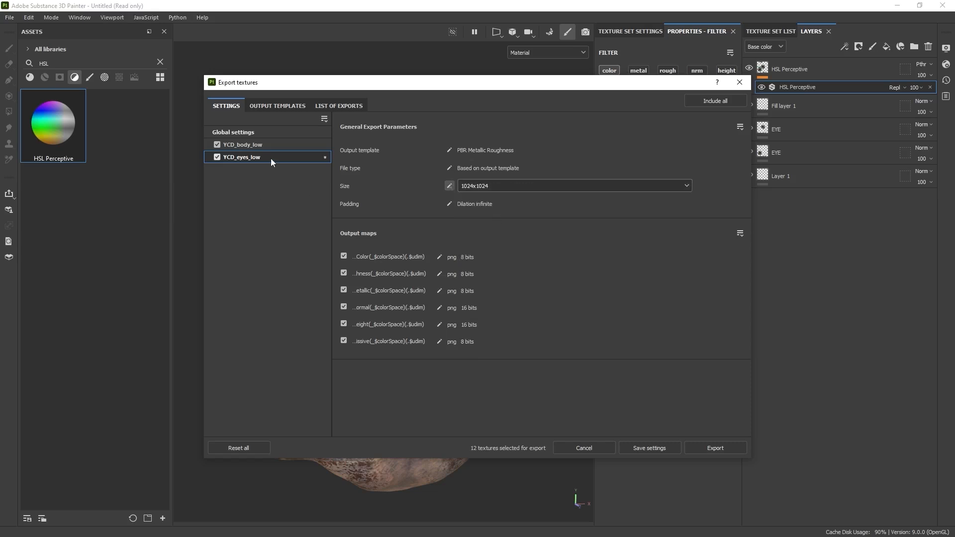
click(243, 133)
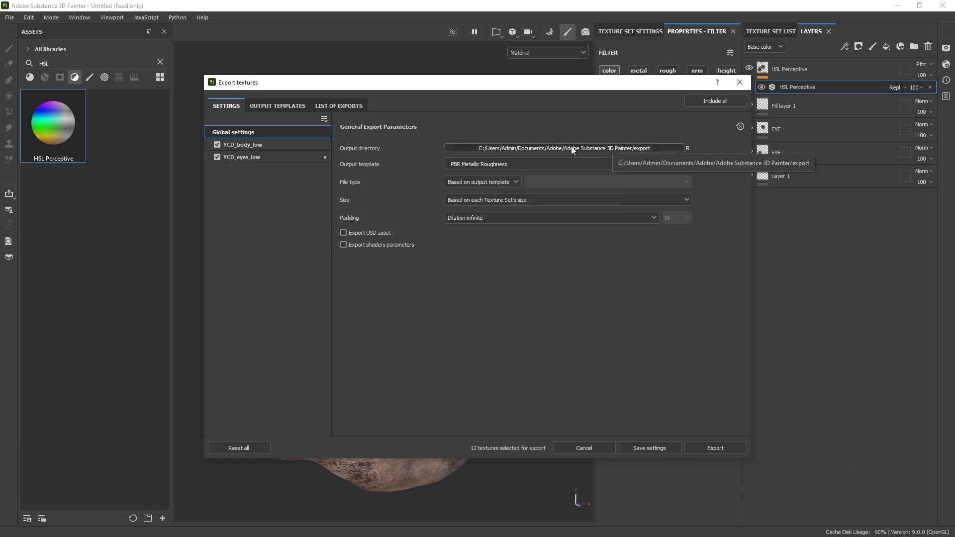
key(Escape)
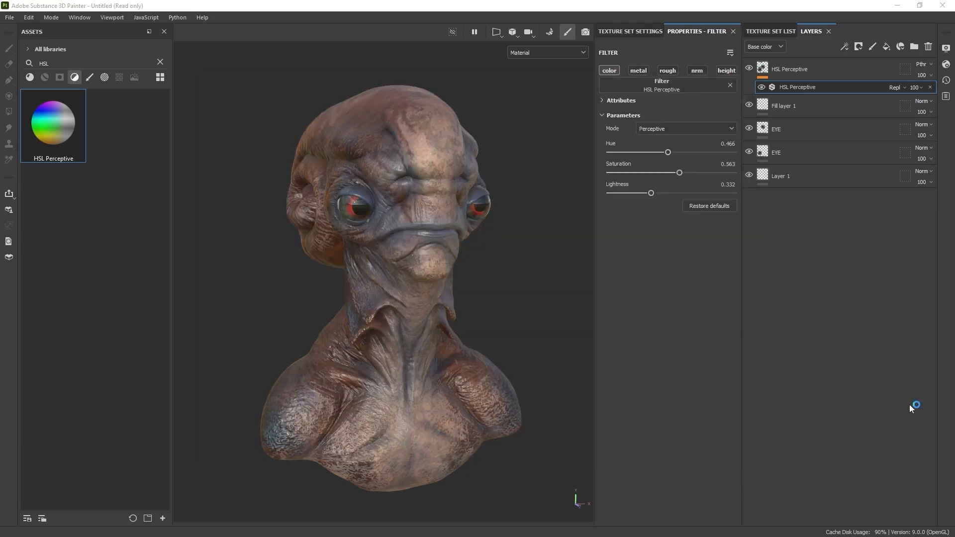
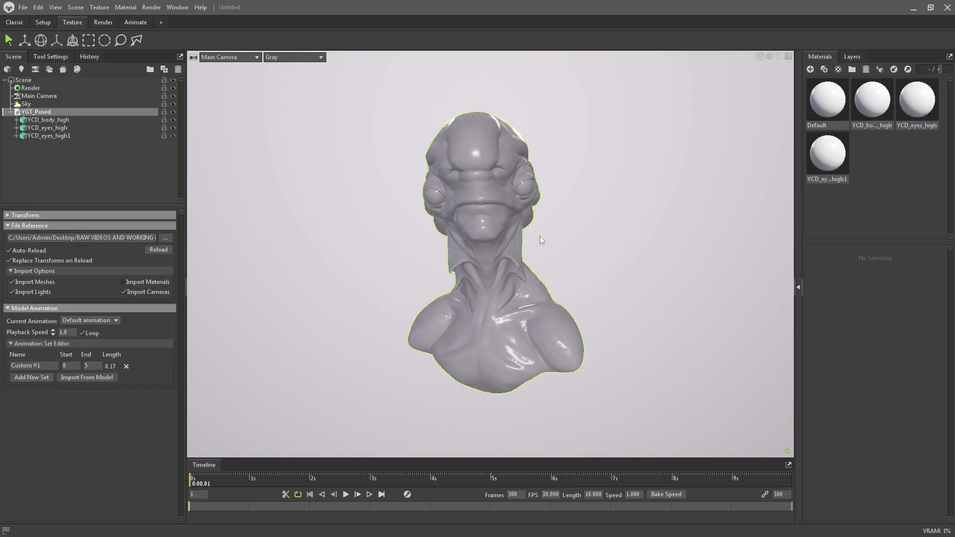
Step: Switch to Marmoset Toolbag, deselect the YGT_Posed model and examine the posed bust up close from several angles
click(541, 247)
drag(618, 235, 622, 190)
right_drag(623, 189, 630, 222)
drag(630, 222, 505, 170)
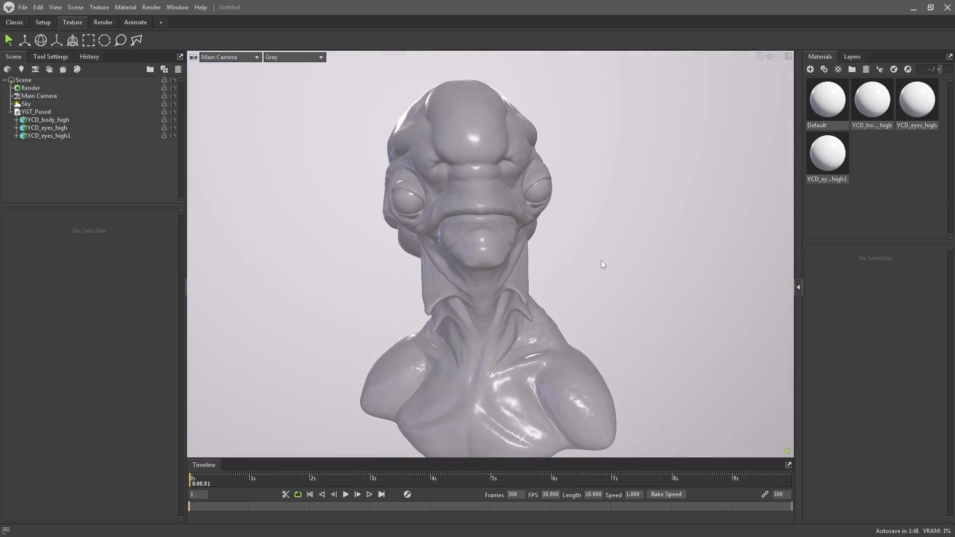
drag(605, 256, 501, 224)
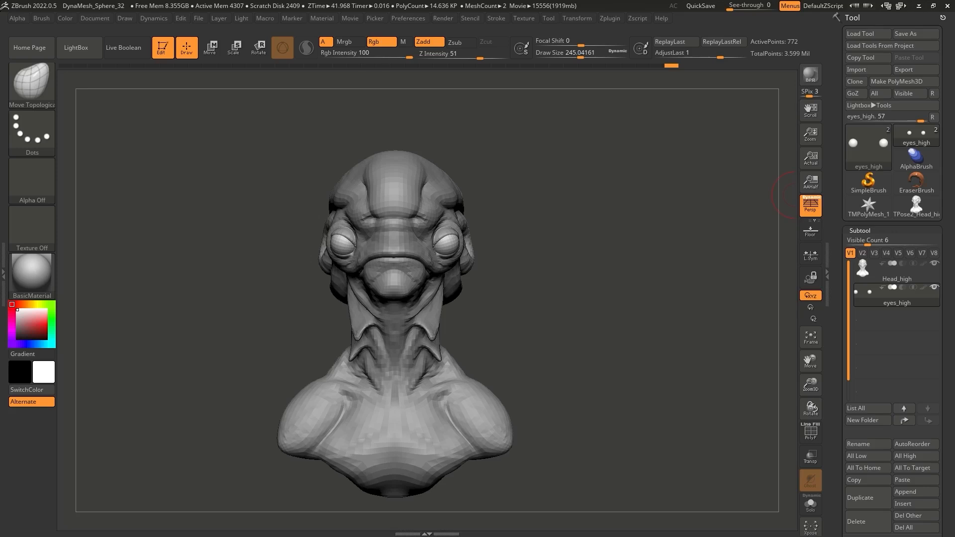
Step: Switch to ZBrush, turn off Transpose Master's Layer option and create a combined TPoseMesh from the head and eyes subtools
drag(554, 170, 585, 193)
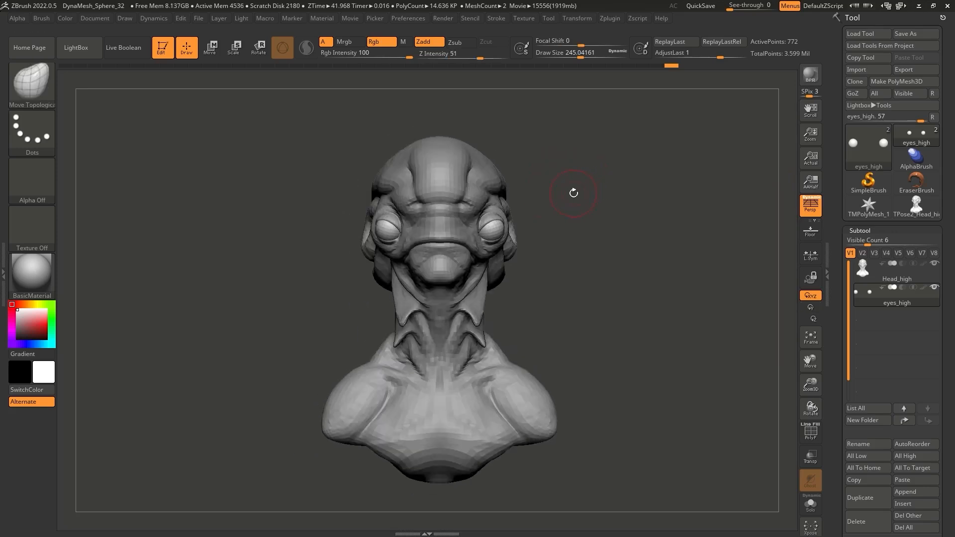
click(607, 19)
click(651, 144)
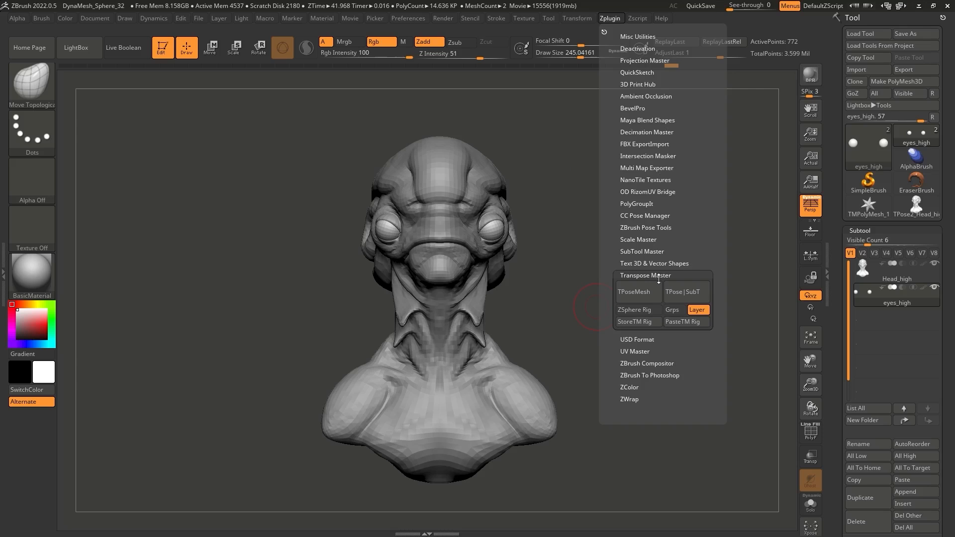
click(700, 310)
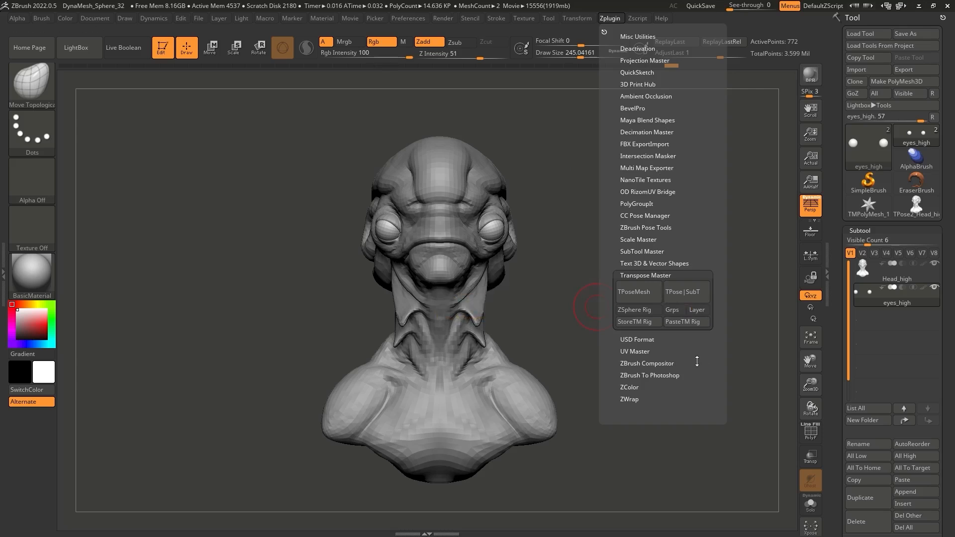
click(641, 292)
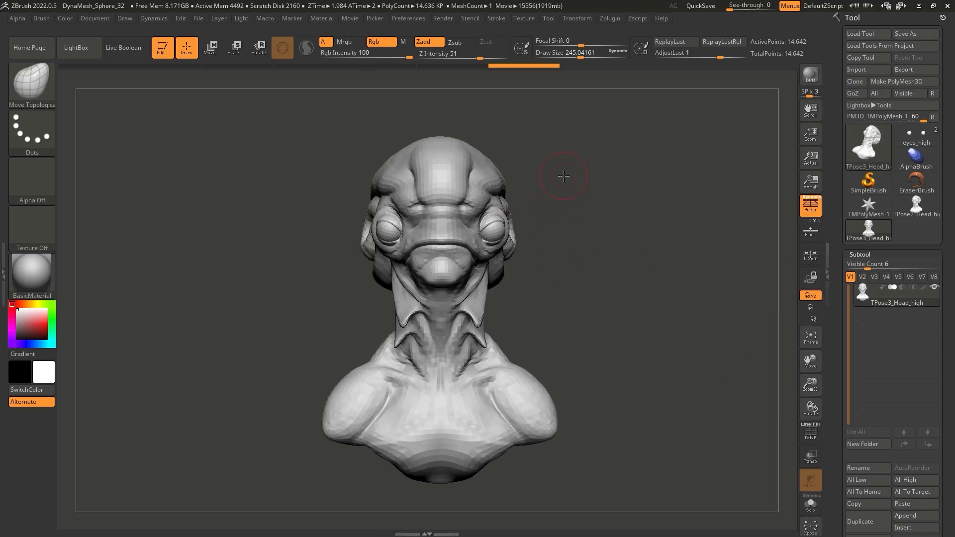
Step: Choose the MaskLasso brush for masking and lasso a mask over the head and upper neck in side view
drag(570, 207, 617, 207)
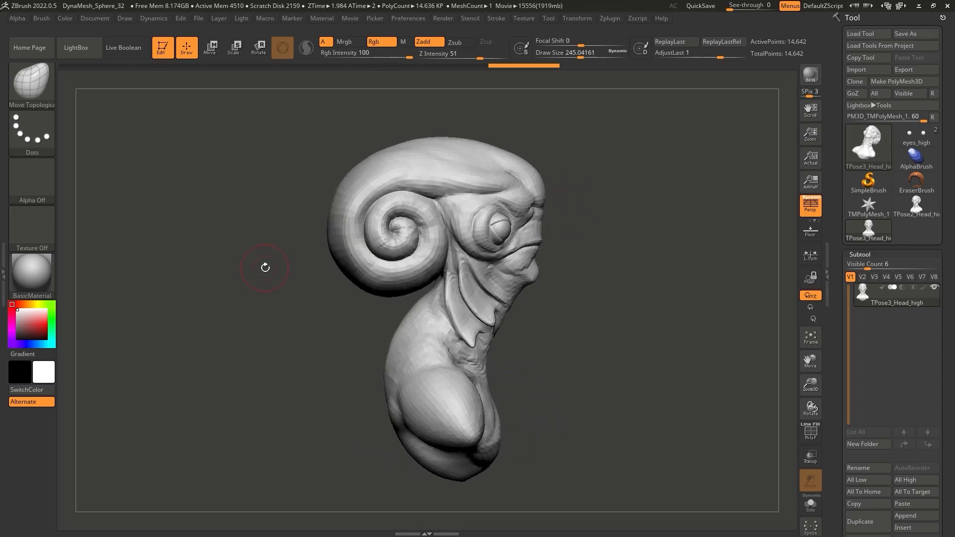
key(ctrl+shift)
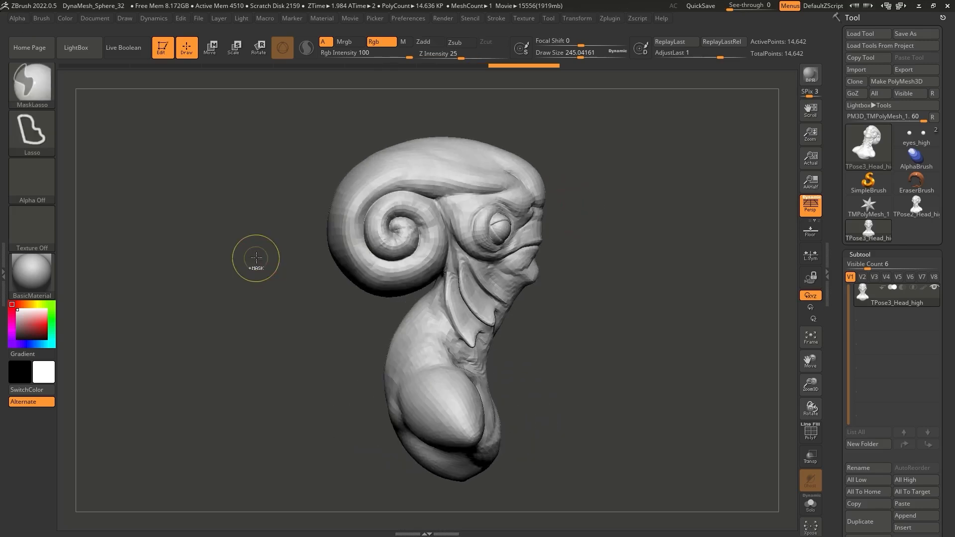
ctrl+click(32, 86)
ctrl+click(143, 95)
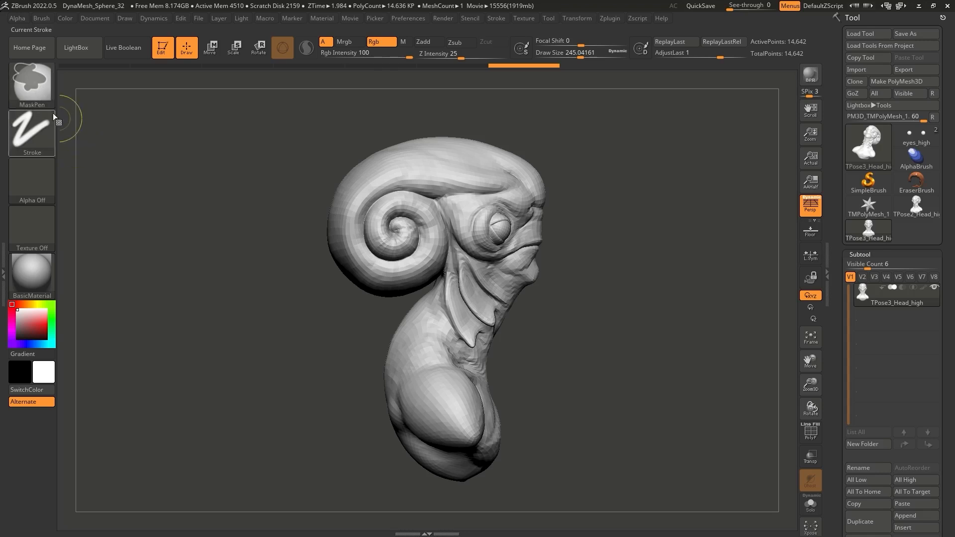
ctrl+click(38, 79)
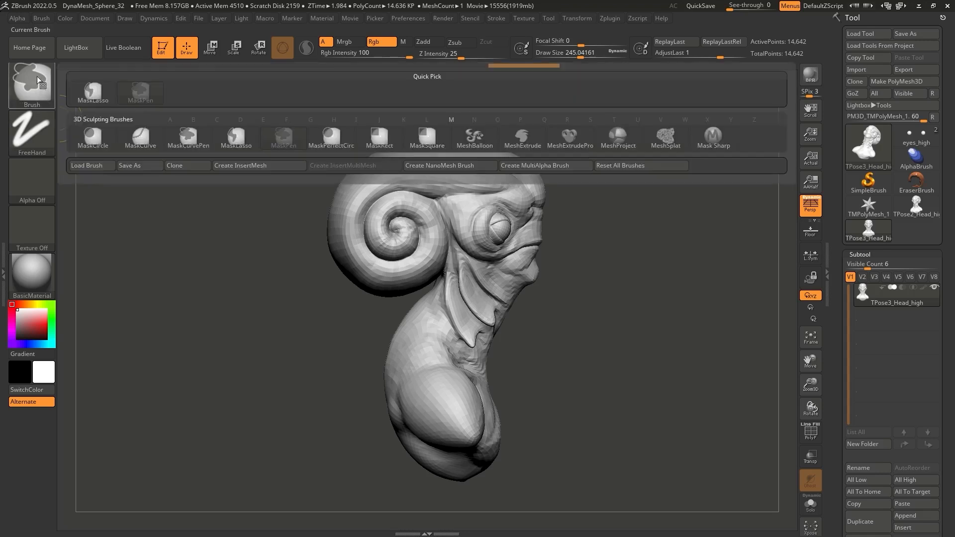
ctrl+click(239, 141)
mouse_move(523, 330)
ctrl+mouse_down()
mouse_move(459, 350)
mouse_move(410, 298)
mouse_move(267, 213)
mouse_move(722, 219)
mouse_move(528, 326)
ctrl+mouse_up()
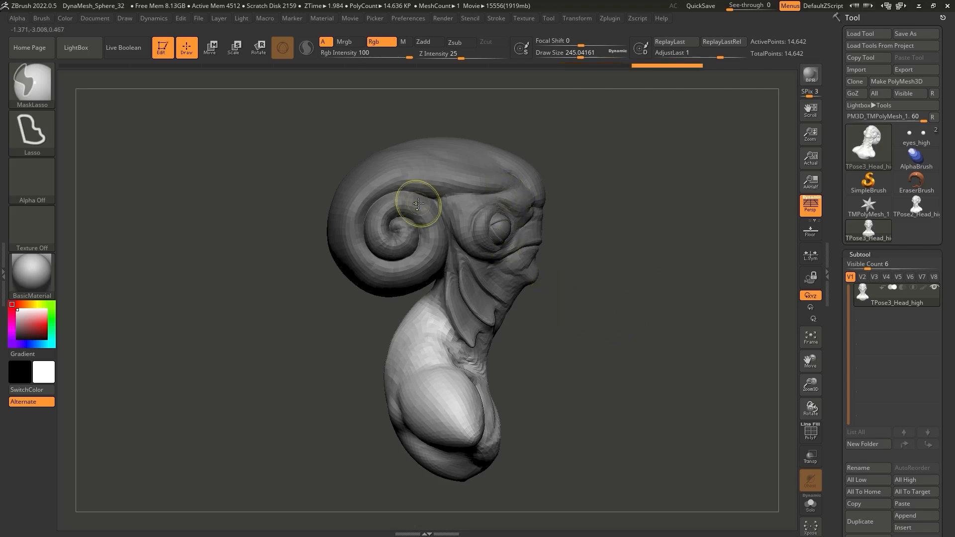
Step: Soften the edge of the head mask and invert it so that the torso is masked
ctrl+click(628, 209)
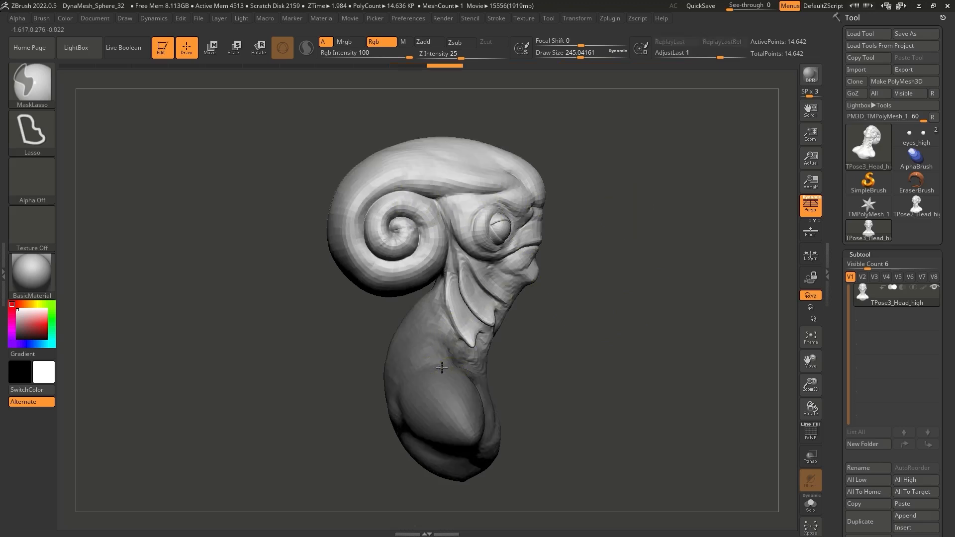
ctrl+click(648, 248)
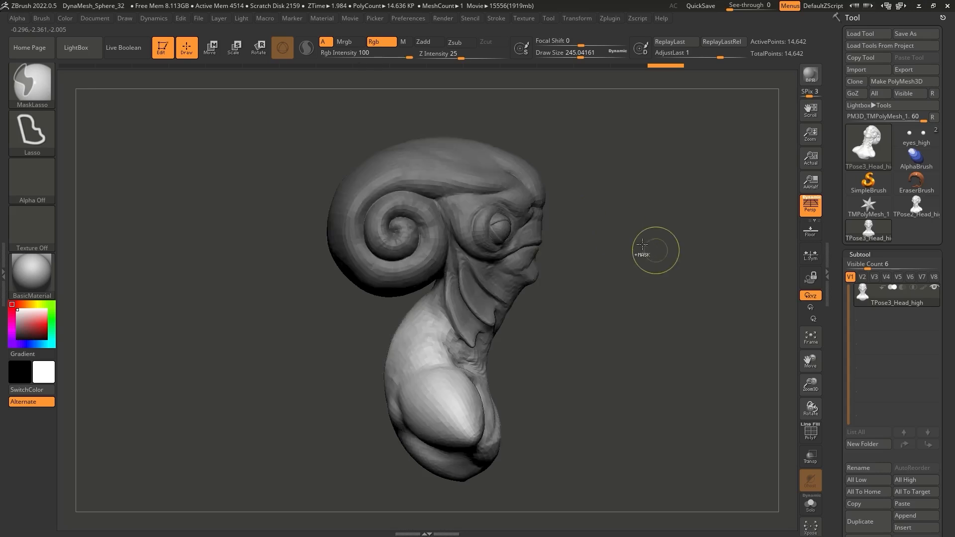
ctrl+click(516, 201)
mouse_move(643, 292)
mouse_down()
mouse_move(601, 291)
mouse_move(643, 294)
mouse_move(574, 274)
mouse_up()
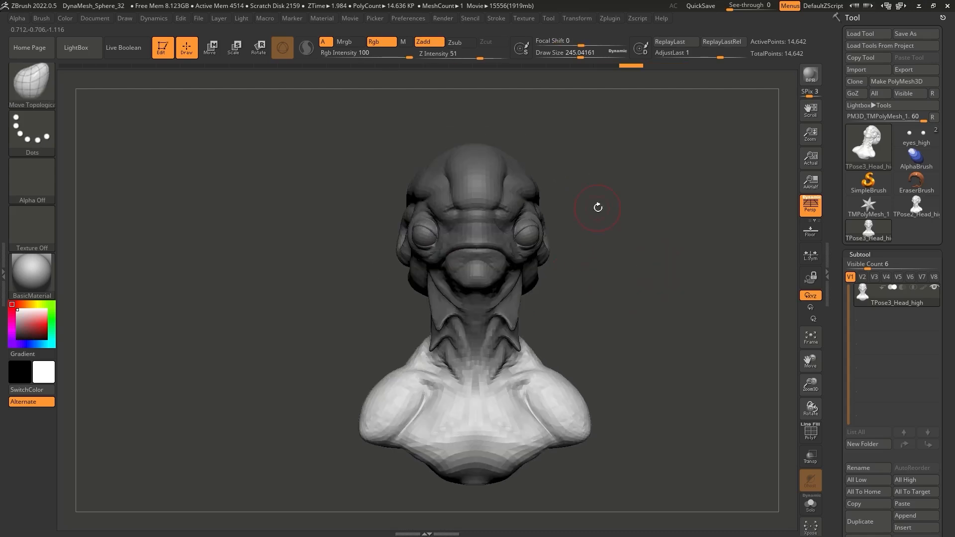
ctrl+click(619, 207)
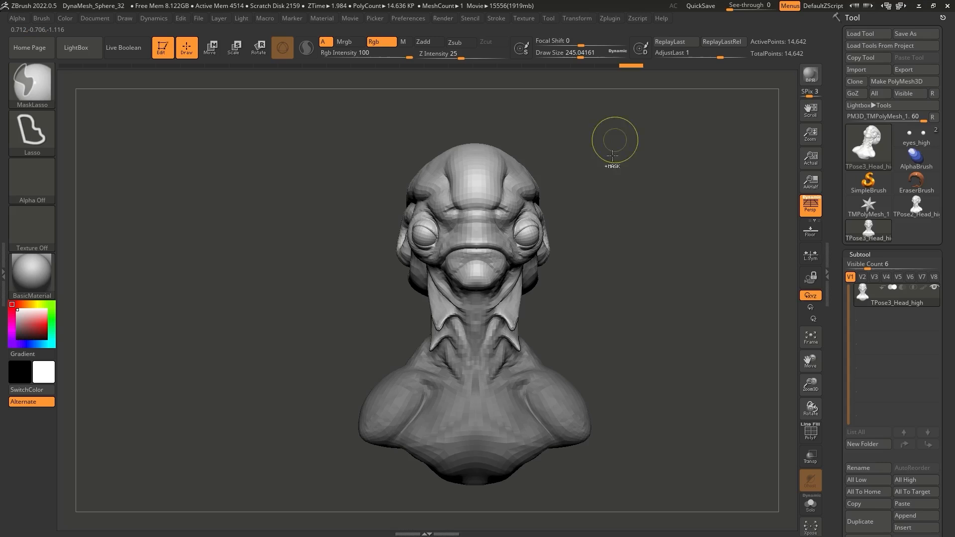
Step: Place the Transpose gizmo at the neck, tilt the unmasked head forward and turn it sideways, and shift it slightly upward
click(218, 52)
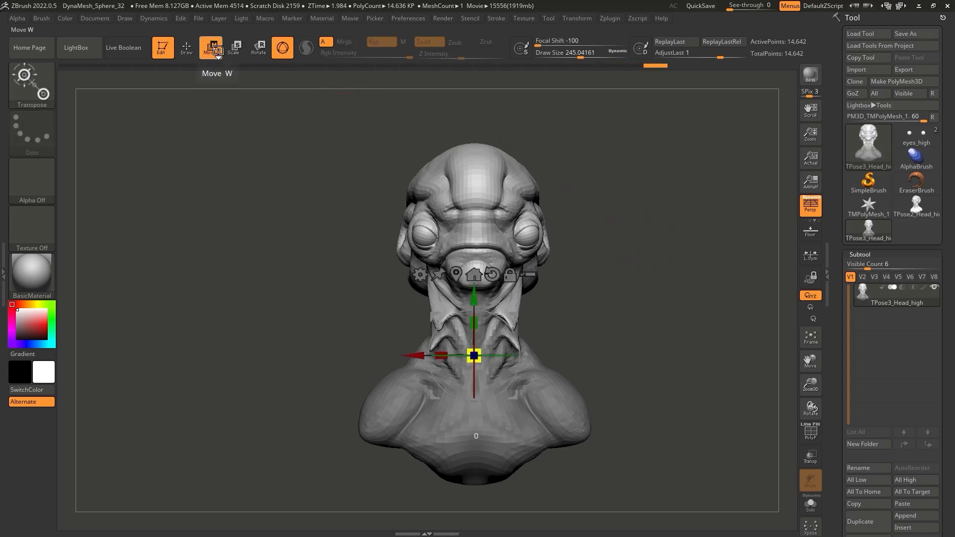
right_drag(480, 328, 590, 315)
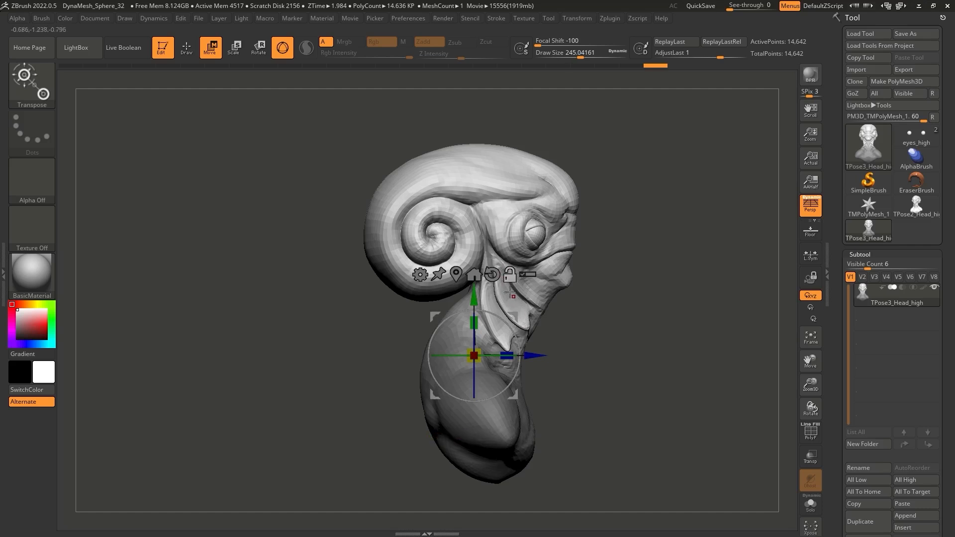
drag(515, 317, 526, 293)
shift+drag(625, 324, 592, 325)
drag(530, 329, 510, 359)
shift+drag(614, 296, 657, 300)
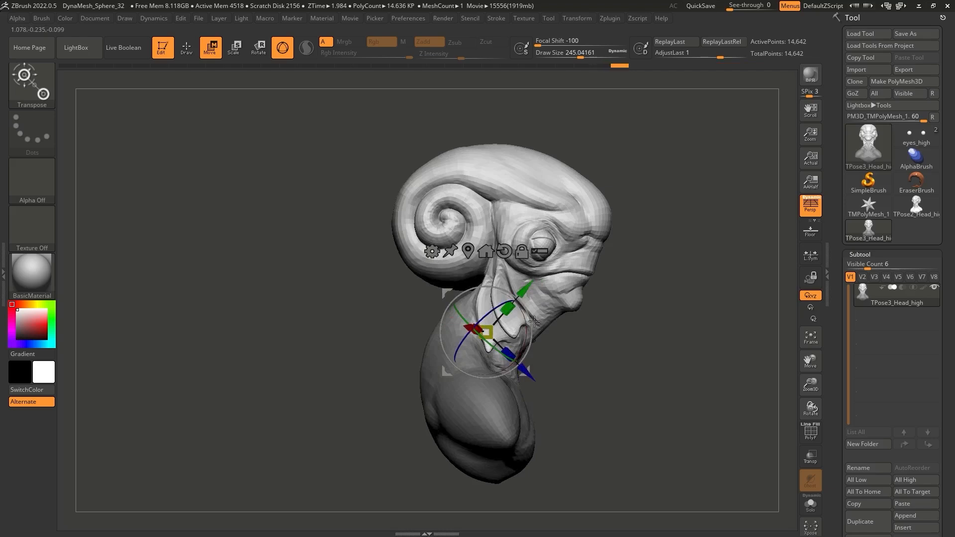
drag(523, 289, 525, 287)
drag(525, 369, 524, 366)
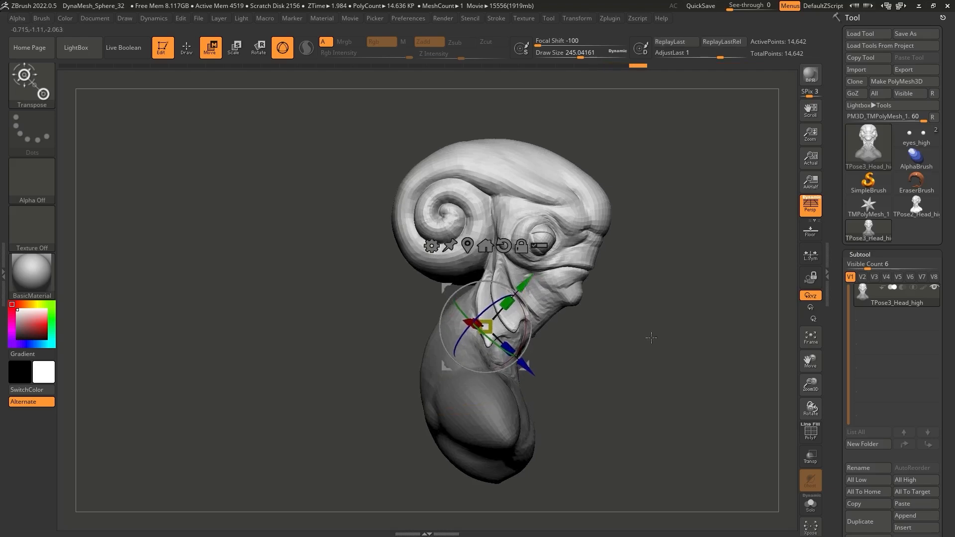
Step: Invert the mask, rotate the torso slightly with the gizmo, clear the mask and return to Draw mode
drag(639, 330, 597, 334)
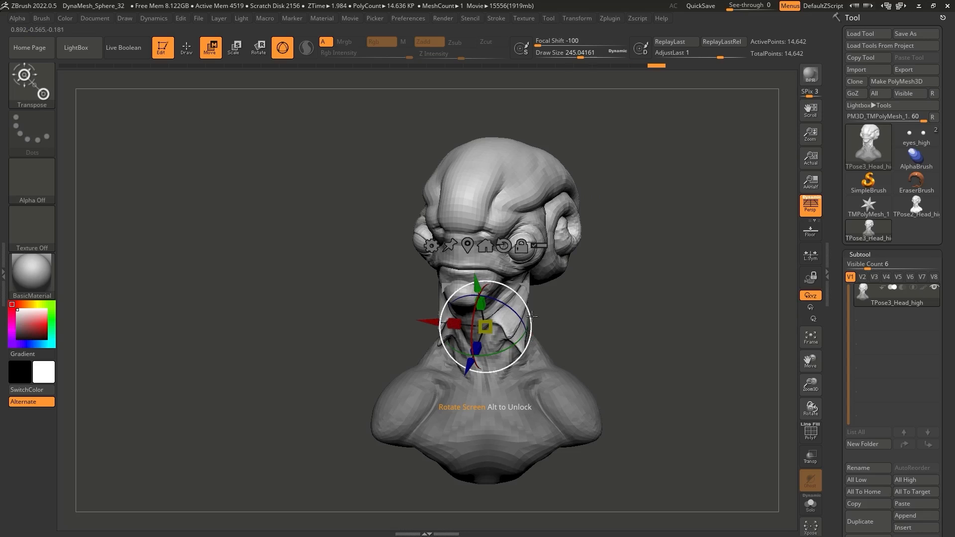
key(ctrl)
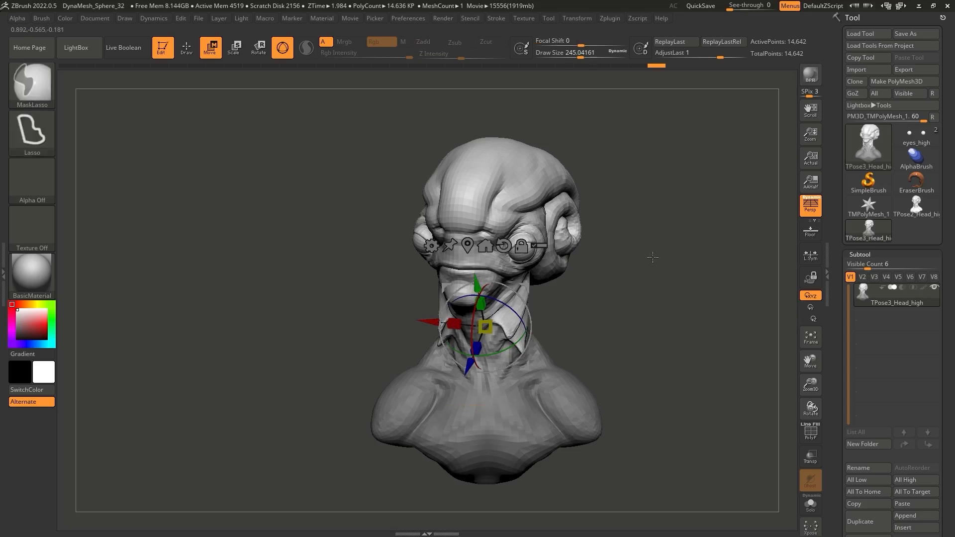
ctrl+click(652, 258)
drag(518, 314, 475, 368)
key(ctrl)
ctrl+drag(644, 175, 677, 296)
drag(528, 304, 529, 310)
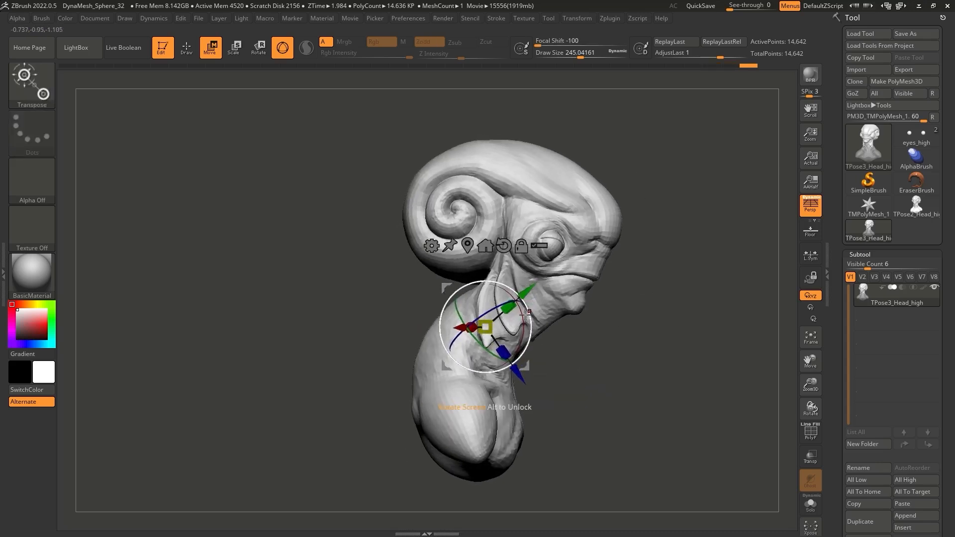
mouse_move(581, 331)
mouse_down()
mouse_move(520, 343)
mouse_move(530, 332)
mouse_up()
key(q)
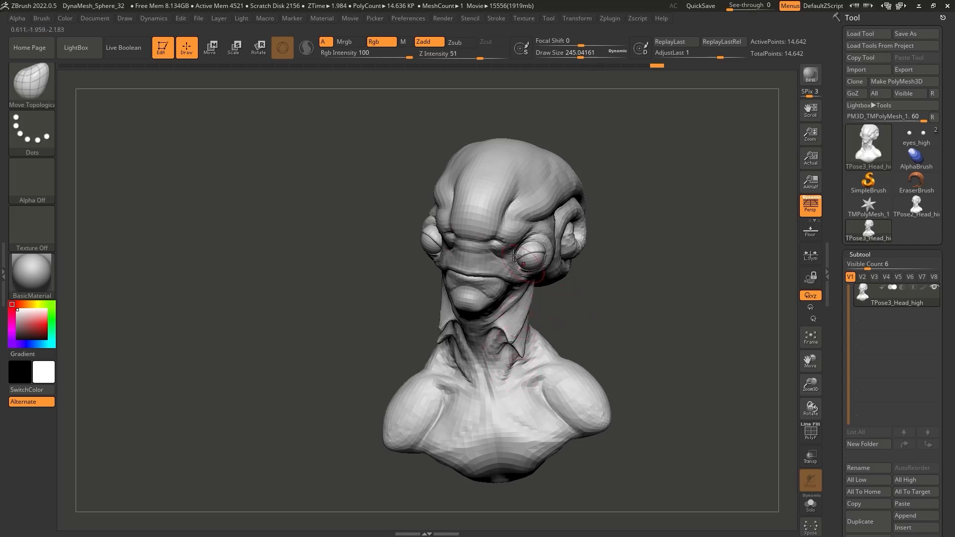
Step: Enlarge the Move Topological brush's draw size to about 393 for adjusting the face
ctrl+right_drag(498, 250, 528, 448)
mouse_move(520, 217)
alt+right_down()
mouse_move(523, 256)
mouse_move(527, 205)
alt+right_up()
key(space)
drag(525, 201, 531, 201)
right_drag(529, 225, 512, 164)
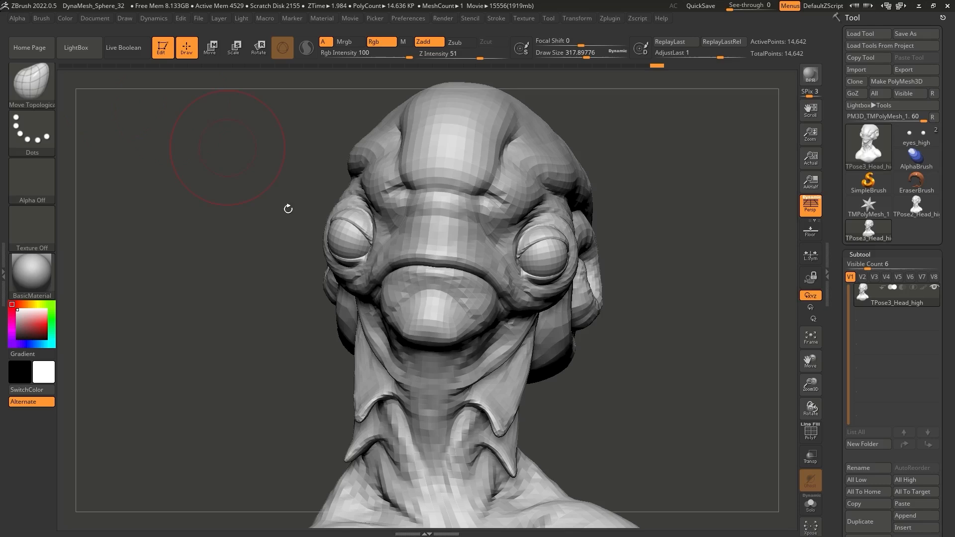
key(space)
drag(433, 276, 445, 269)
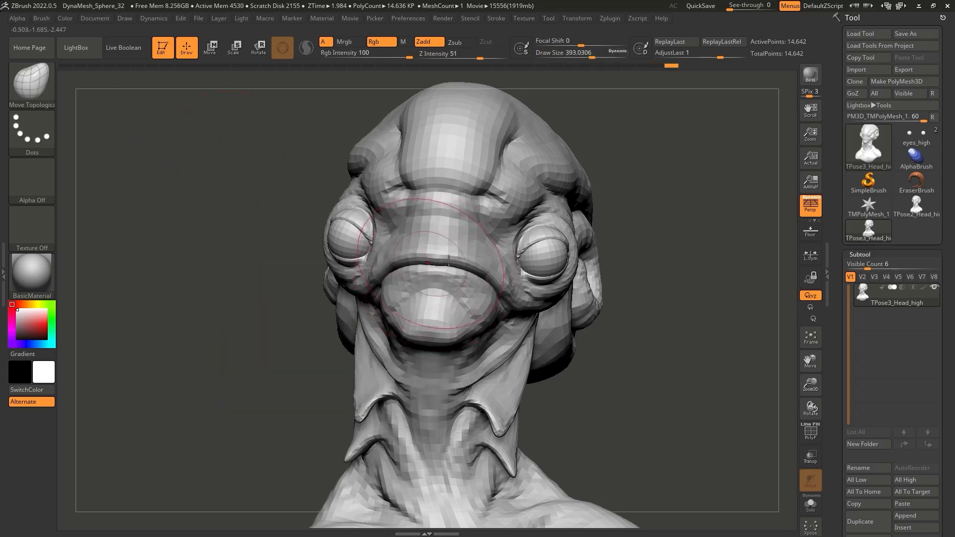
Step: Nudge the mouth area with the Move Topological brush and undo the last stroke
right_drag(446, 270, 489, 274)
mouse_move(489, 274)
mouse_down()
mouse_move(515, 297)
mouse_move(498, 295)
mouse_up()
right_drag(499, 297, 486, 279)
drag(432, 264, 414, 266)
right_drag(497, 254, 483, 249)
key(ctrl+z)
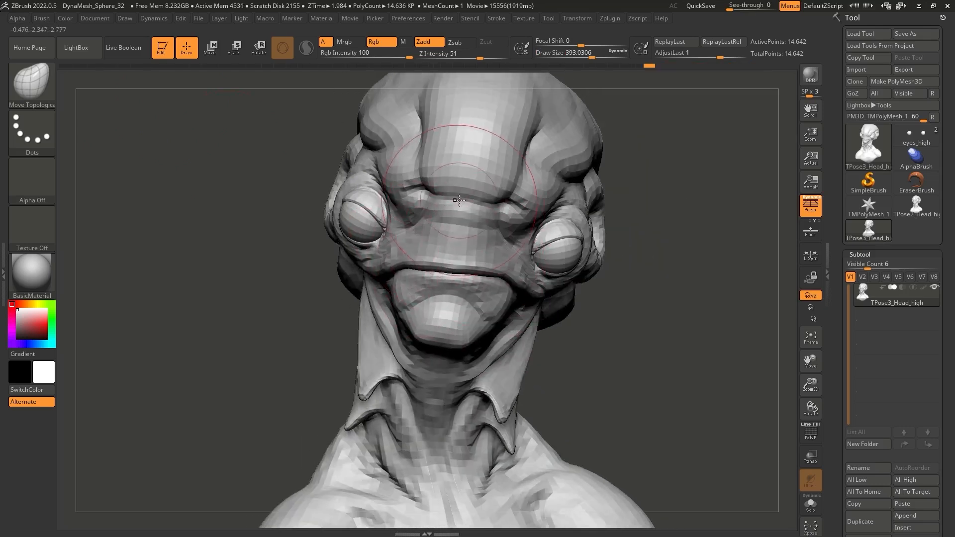
Step: Pull the mouth and lower jaw into an asymmetrical expression with the Move Topological brush
mouse_move(515, 172)
alt+right_down()
mouse_move(497, 114)
mouse_move(491, 199)
alt+right_up()
drag(489, 343, 495, 343)
mouse_move(400, 323)
mouse_down()
mouse_move(394, 320)
mouse_move(381, 348)
mouse_up()
drag(592, 335, 586, 313)
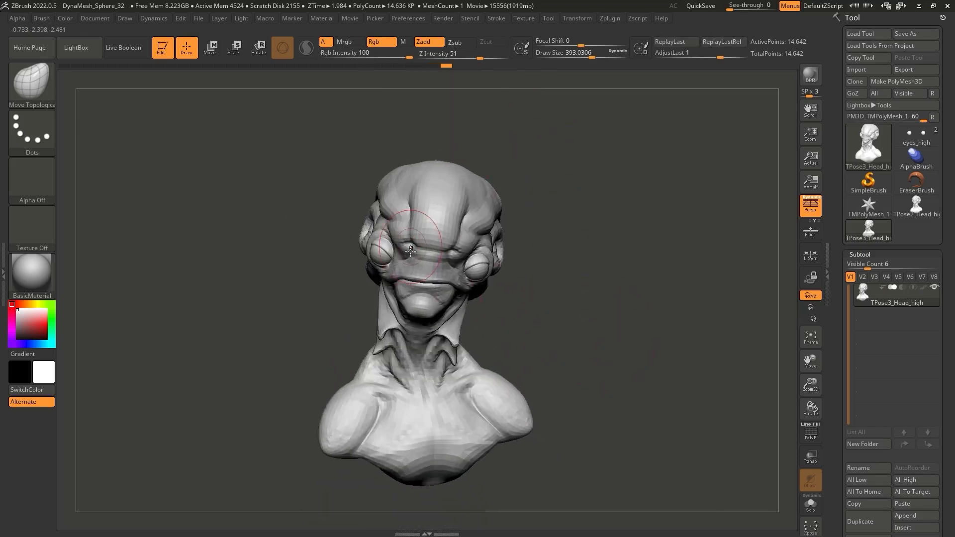
Step: Enable a new layer per subtool in Transpose Master and transfer the pose back to the original subtools
click(608, 20)
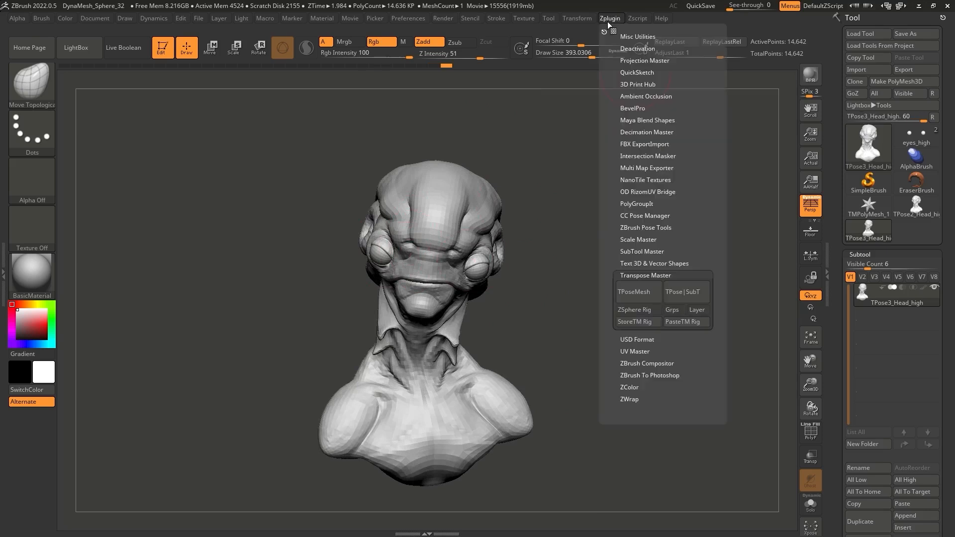
click(701, 310)
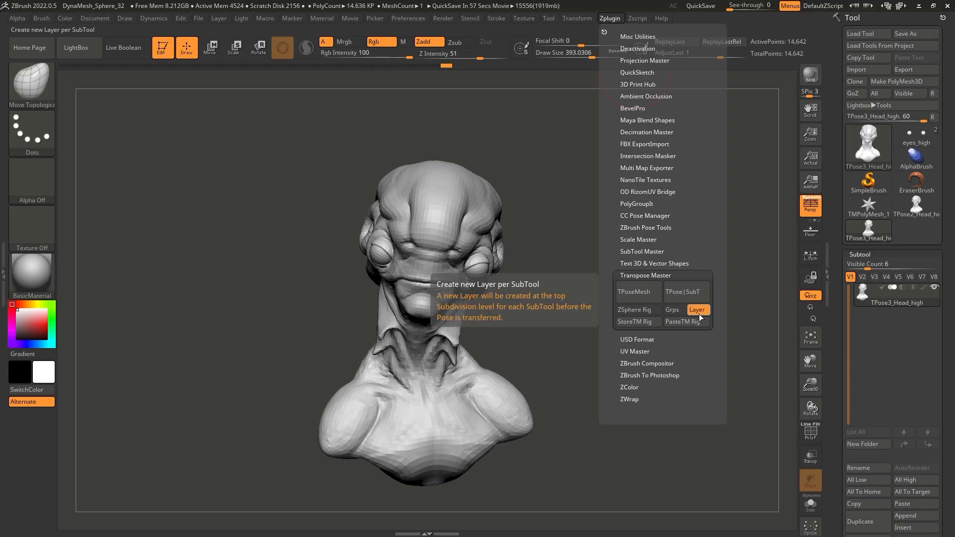
click(681, 294)
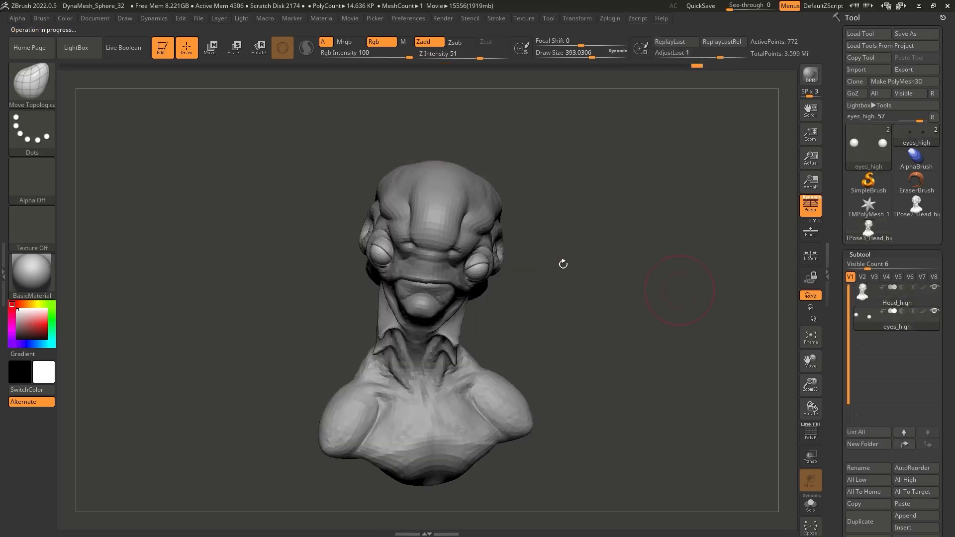
Step: Select the Head_high subtool and check the transferred pose at subdivision levels 5 and 1
click(886, 303)
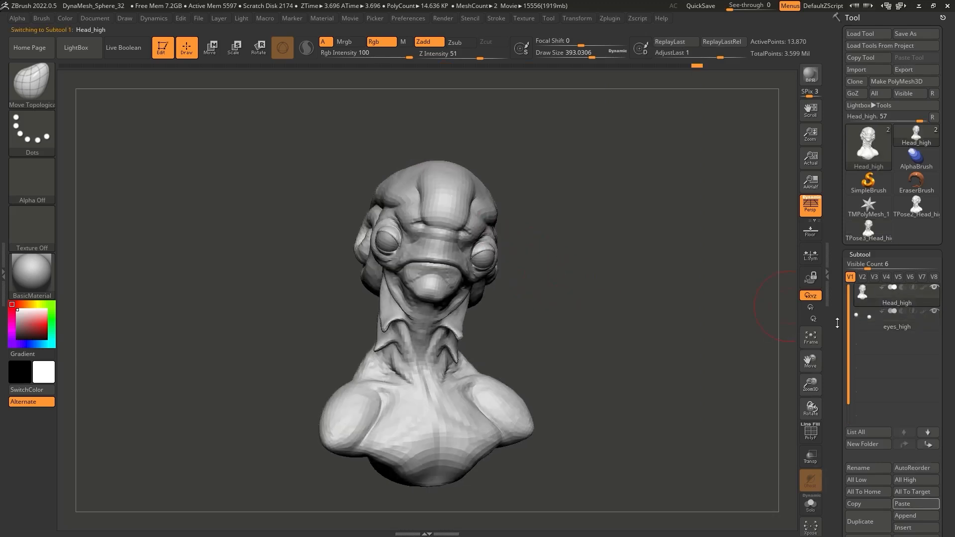
scroll(846, 269, down, 5)
scroll(834, 378, down, 6)
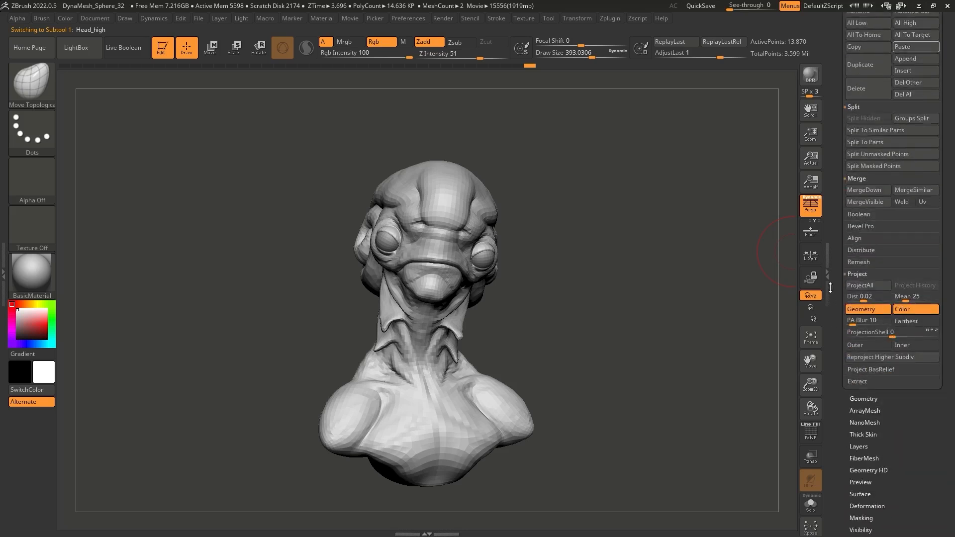
click(867, 279)
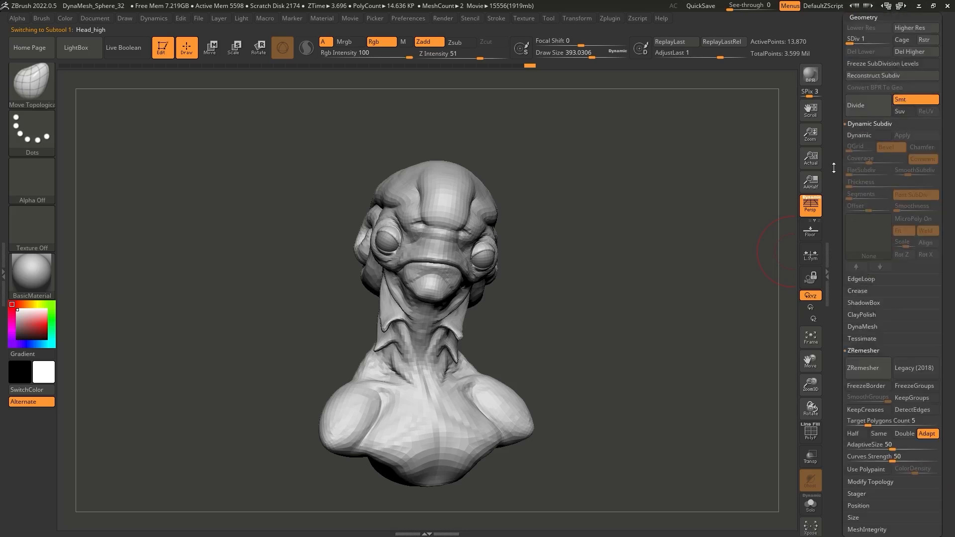
scroll(845, 209, up, 5)
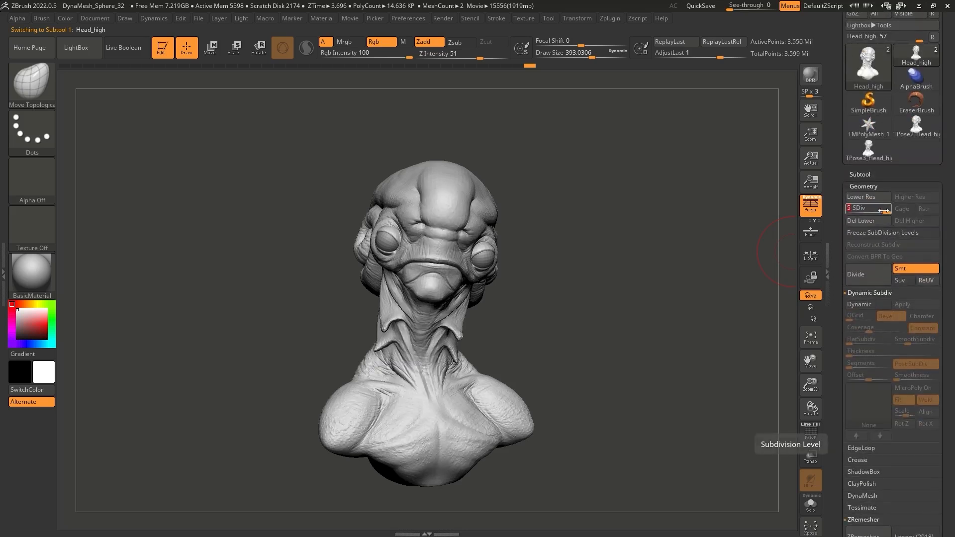
scroll(828, 181, down, 6)
scroll(846, 209, down, 7)
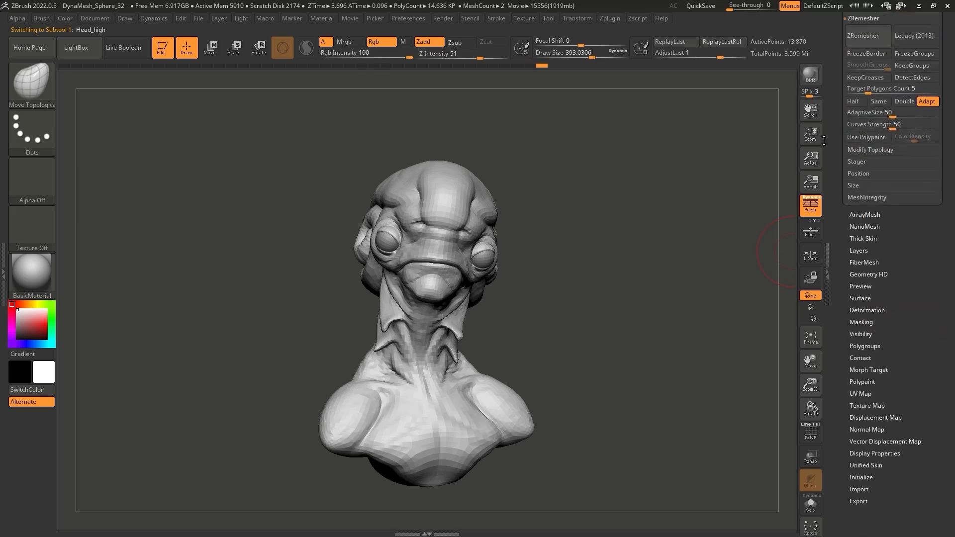
Step: Open the head's layers and toggle the visibility of Untitled Layer 1 to compare the posed and unposed head
key(shift)
click(862, 250)
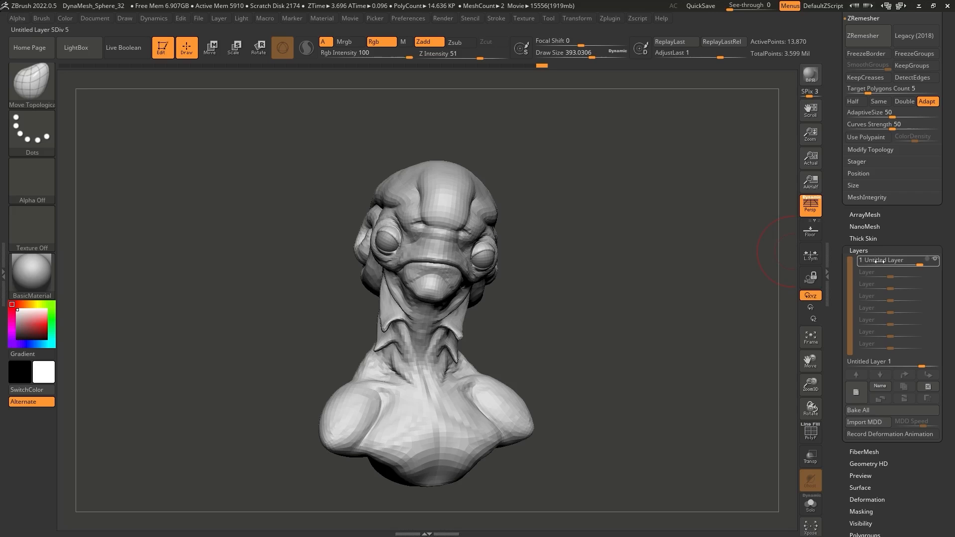
drag(516, 241, 531, 239)
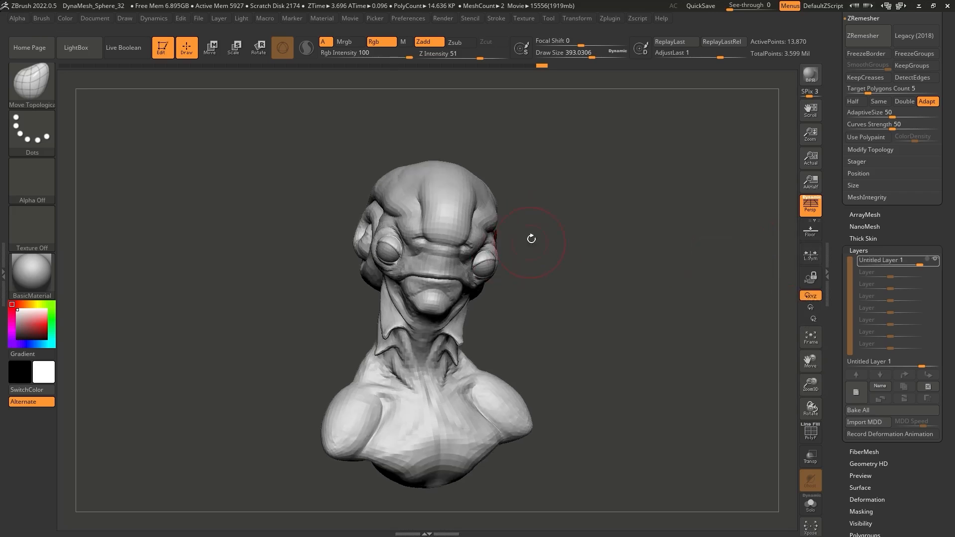
click(935, 260)
click(935, 260)
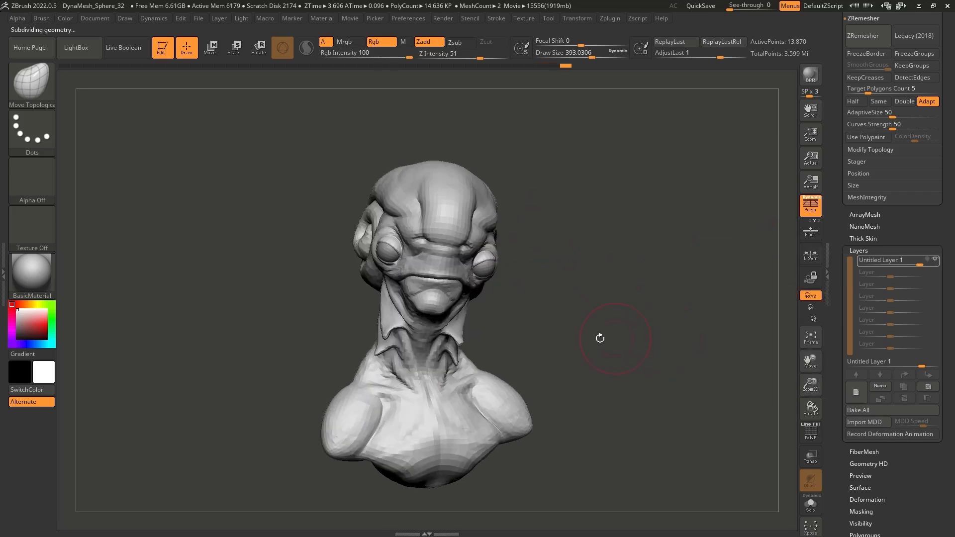
drag(534, 297, 570, 278)
drag(843, 232, 845, 393)
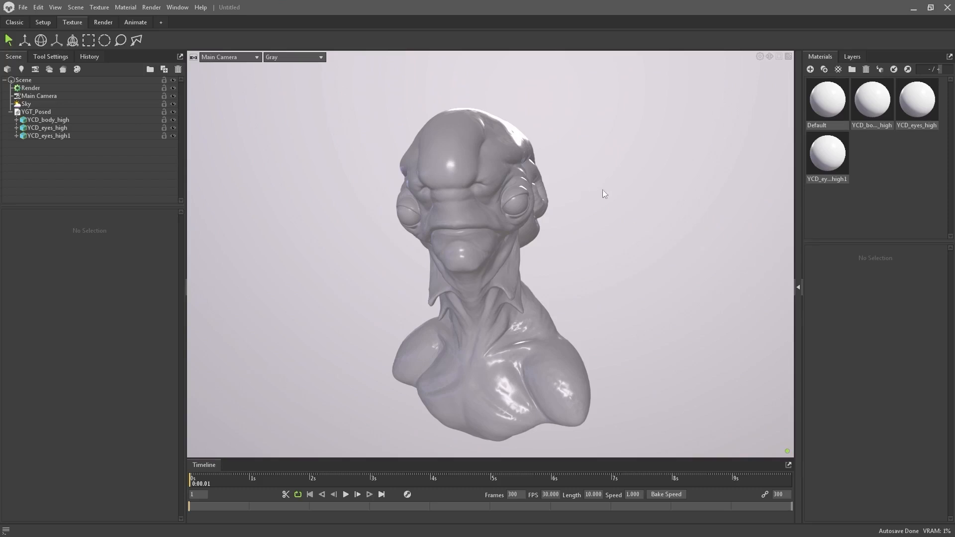
Step: Switch to Marmoset Toolbag and delete the imported body and eye materials, keeping only the Default material
drag(603, 193, 535, 237)
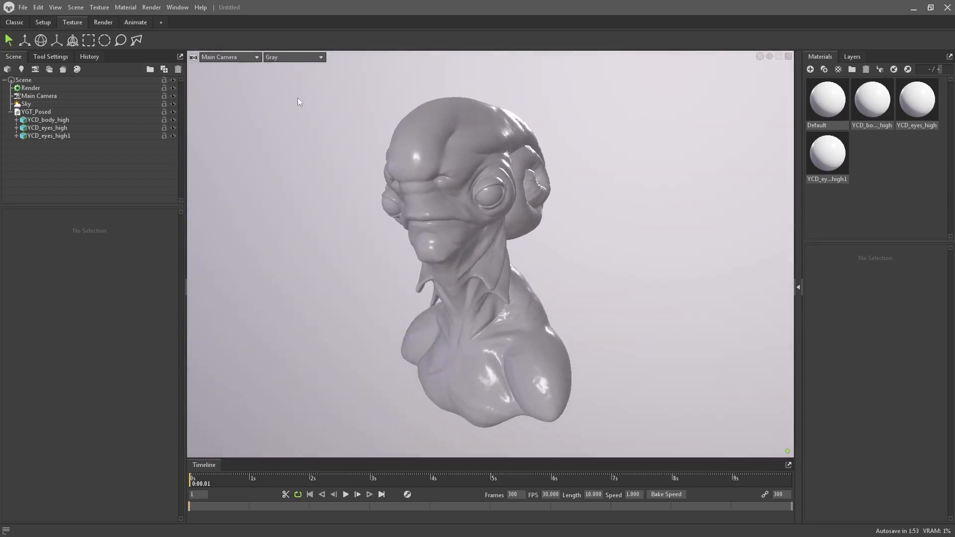
click(868, 117)
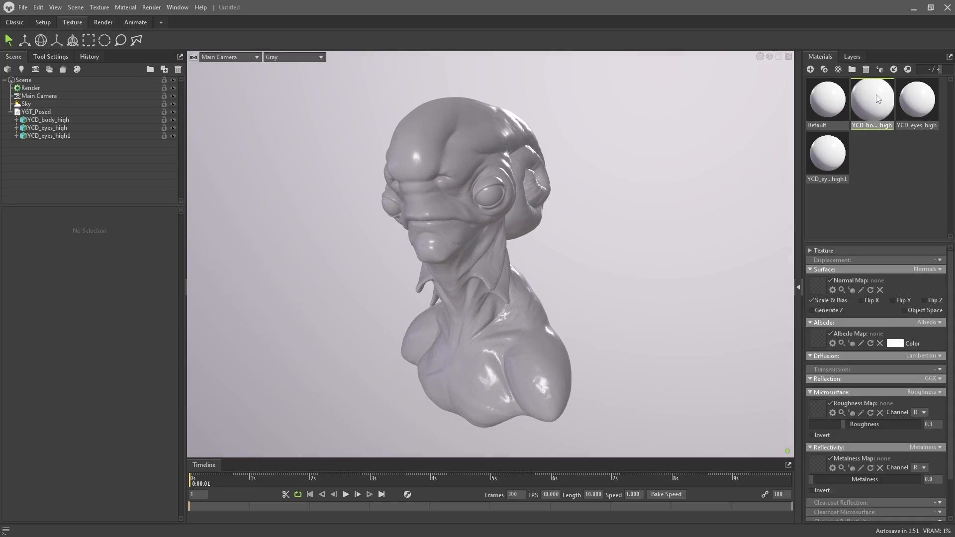
click(866, 69)
click(872, 102)
click(866, 69)
click(872, 101)
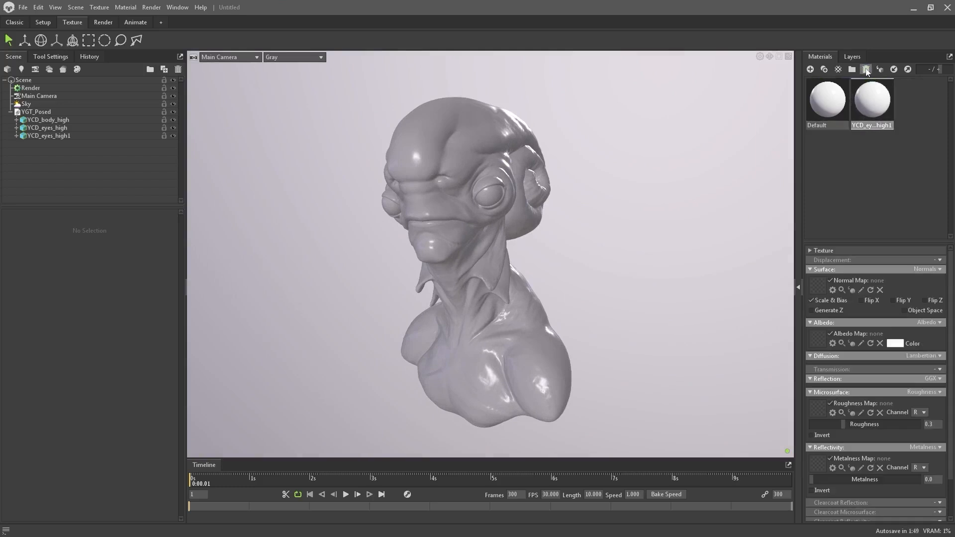
click(866, 69)
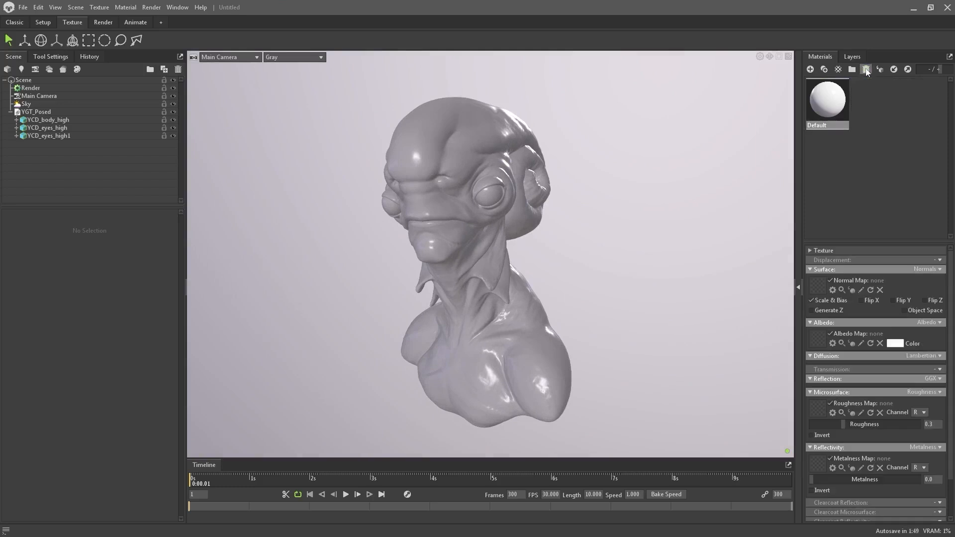
Step: Create two new materials named BODY and EYES
click(810, 69)
text(BODY)
key(Return)
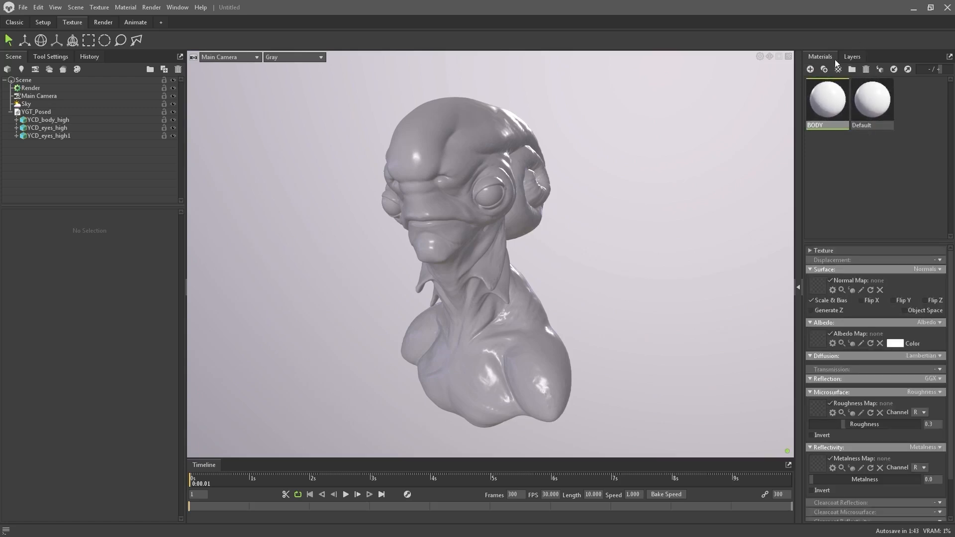
click(810, 70)
double_click(911, 124)
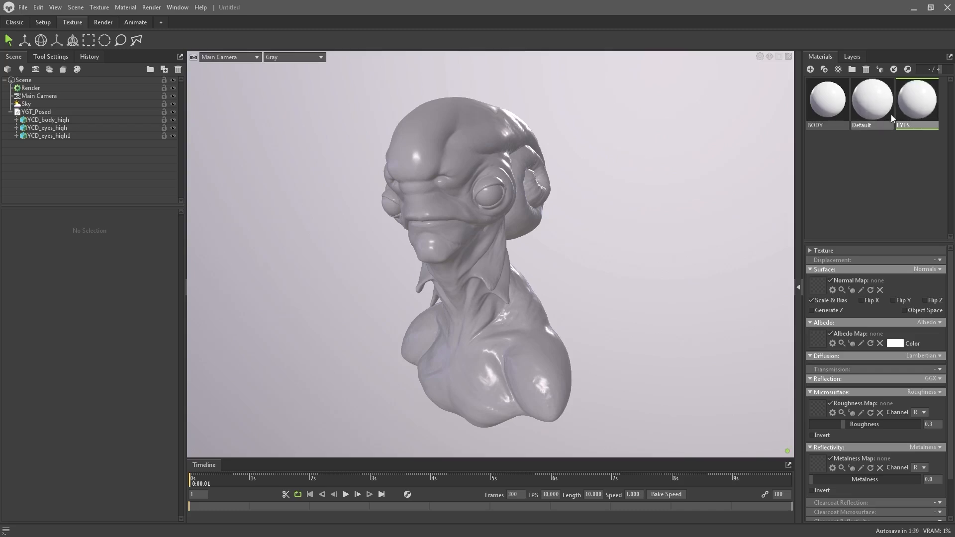
Step: Assign the BODY material to the bust and the EYES material to both eyeballs
drag(829, 103, 492, 277)
drag(929, 106, 492, 195)
drag(919, 108, 437, 181)
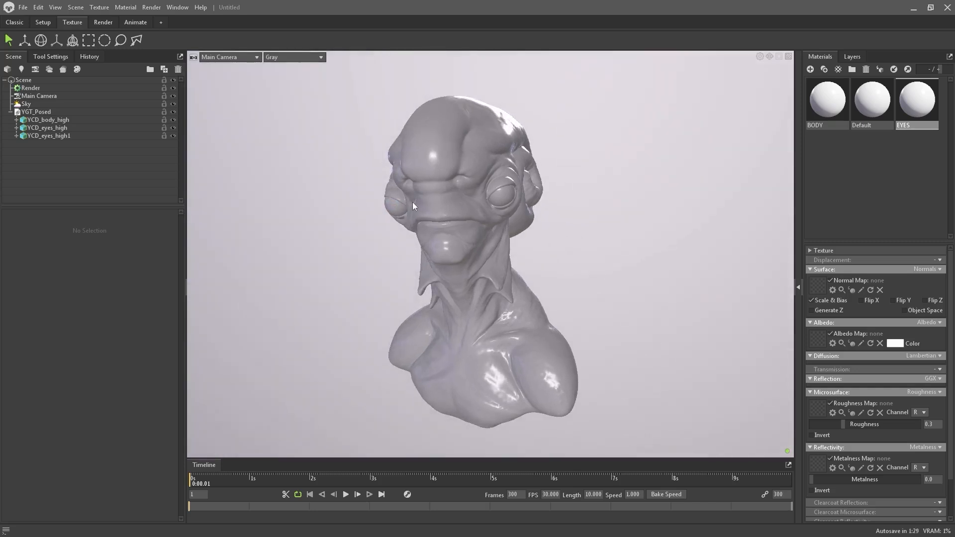
Step: Isolate the YCD_eyes_high eyeball by hiding the body and the other eye, and check its pivot with the Rotate tool
click(55, 137)
click(54, 128)
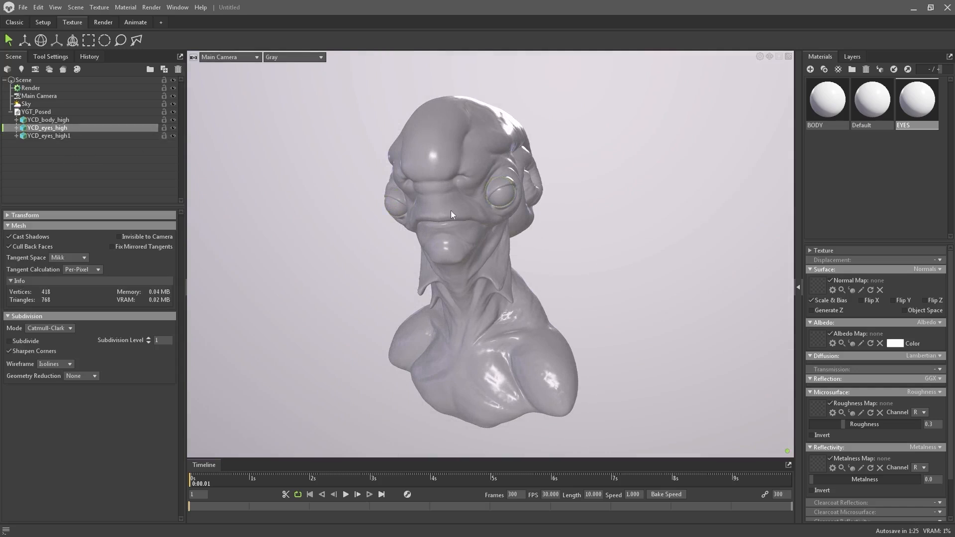
key(e)
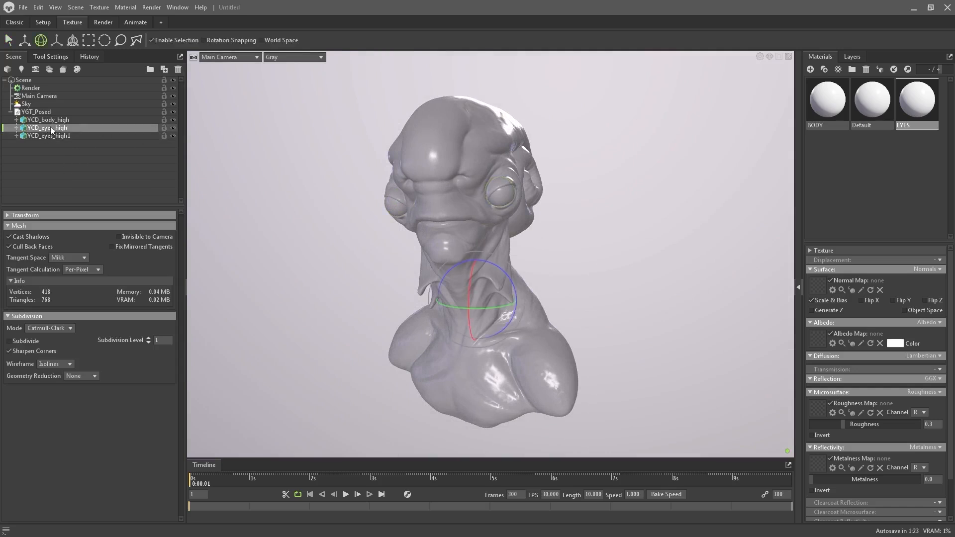
click(173, 120)
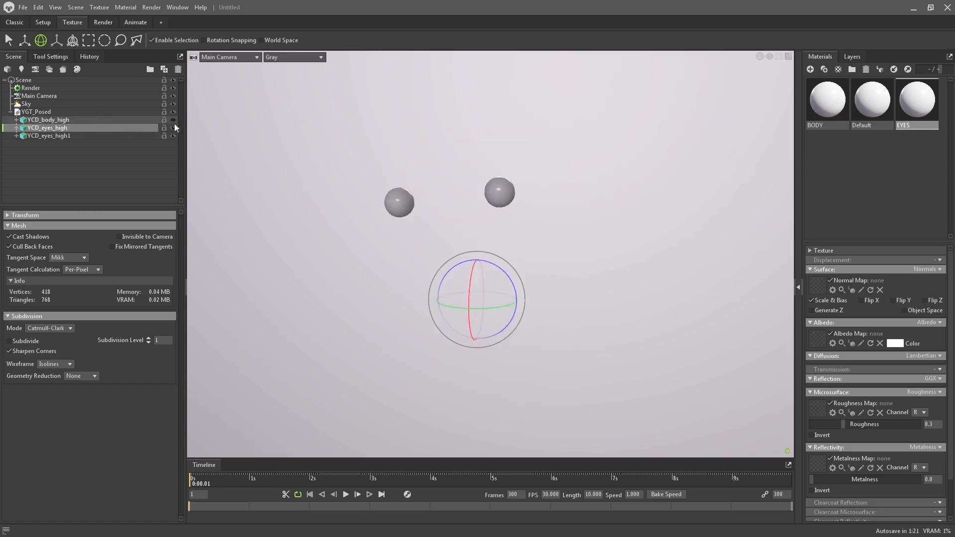
click(173, 136)
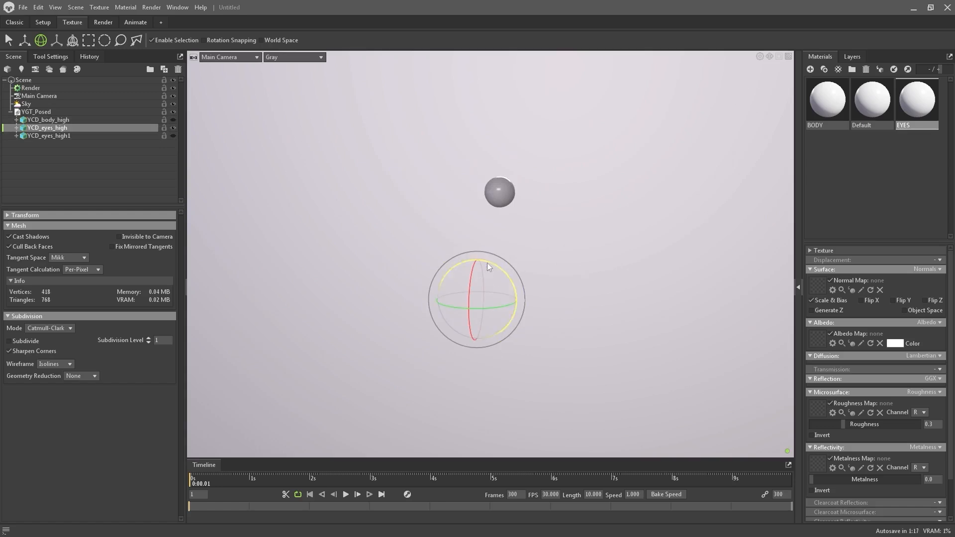
mouse_move(471, 277)
mouse_down()
mouse_move(470, 311)
mouse_move(472, 277)
mouse_up()
click(174, 135)
click(173, 119)
click(173, 120)
click(173, 136)
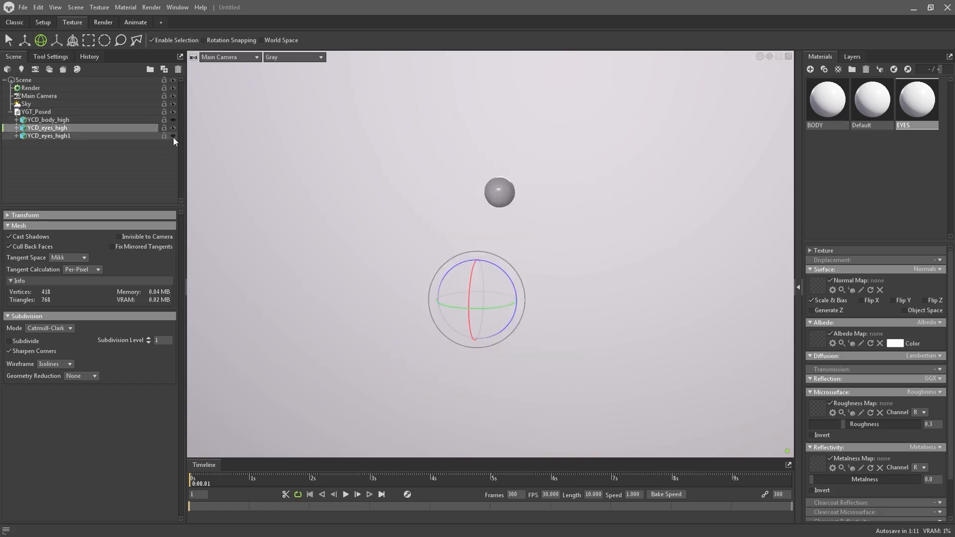
Step: Enable pivot editing for YCD_eyes_high and center its pivot on the eyeball
click(24, 40)
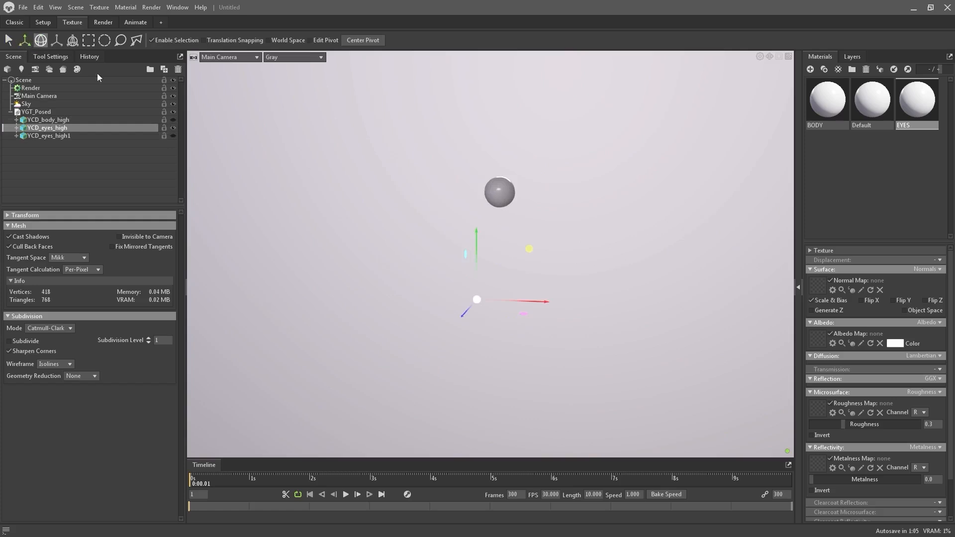
click(324, 40)
click(375, 40)
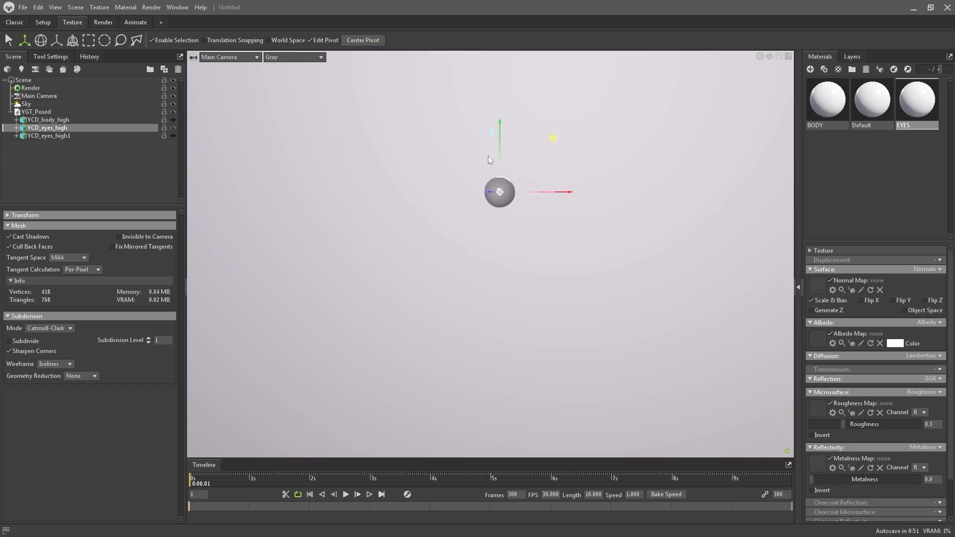
Step: Unhide the body and the YCD_eyes_high1 eyeball, center that eyeball's pivot and clear the selection
click(106, 136)
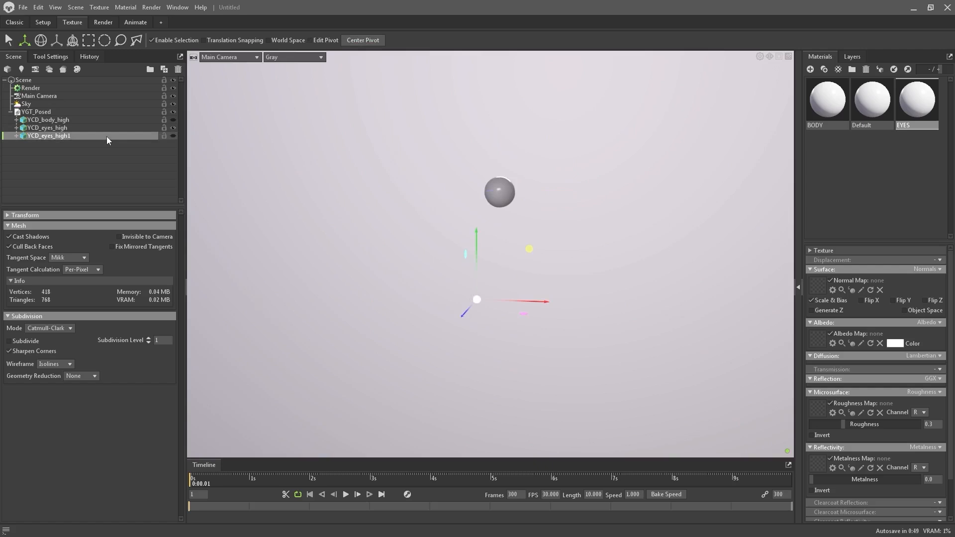
click(173, 135)
click(173, 119)
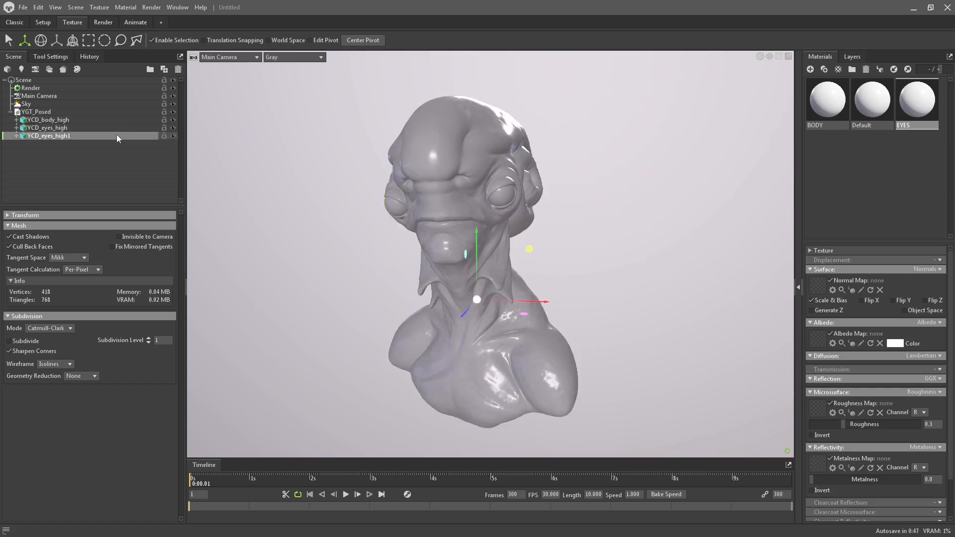
click(323, 40)
click(368, 40)
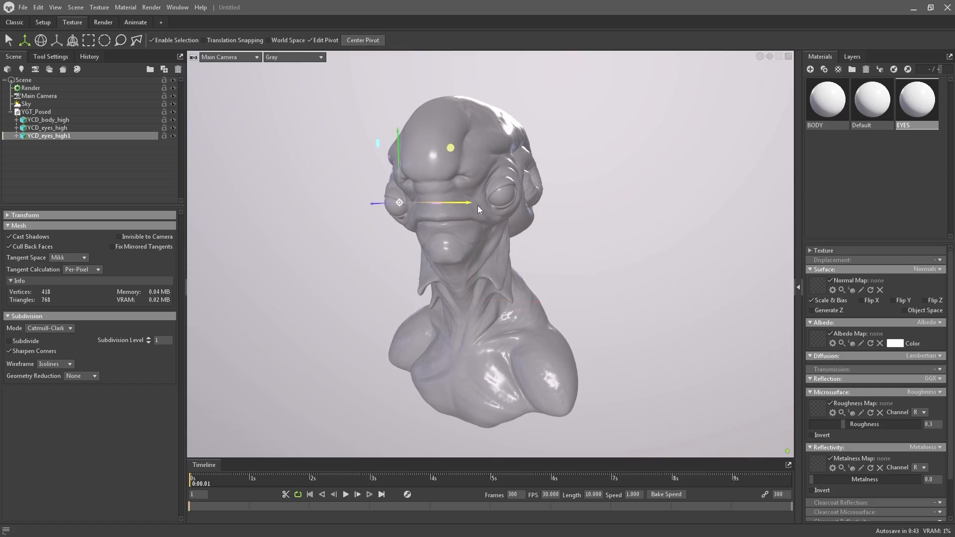
key(e)
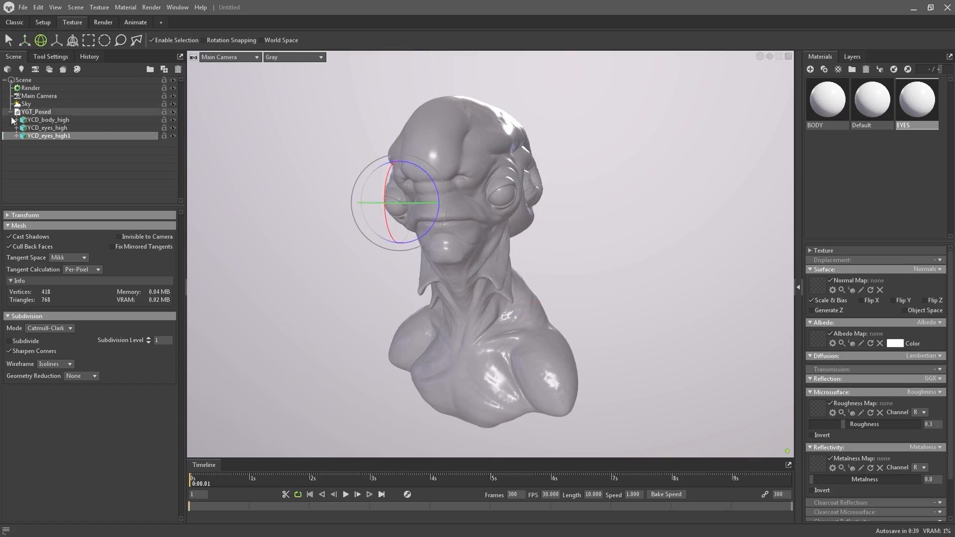
click(71, 120)
click(74, 151)
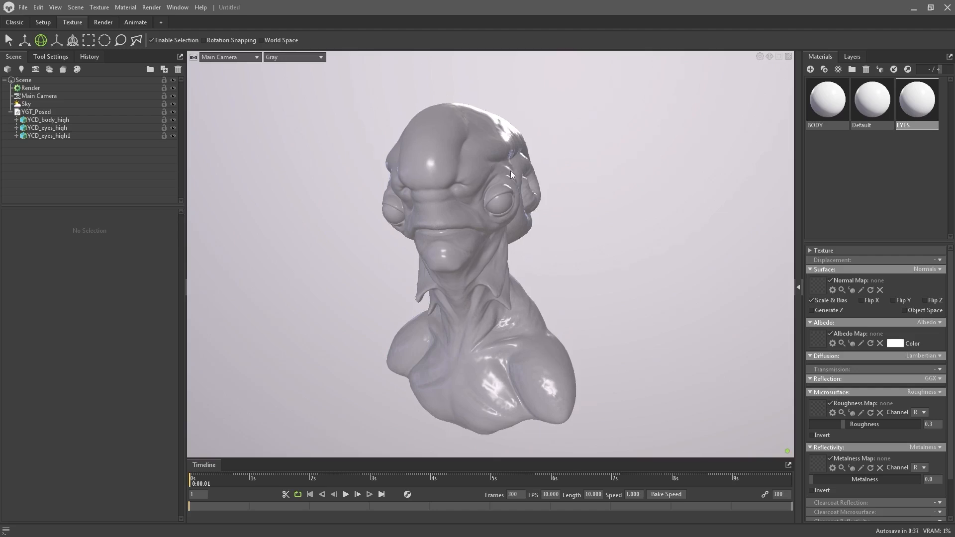
drag(511, 170, 519, 190)
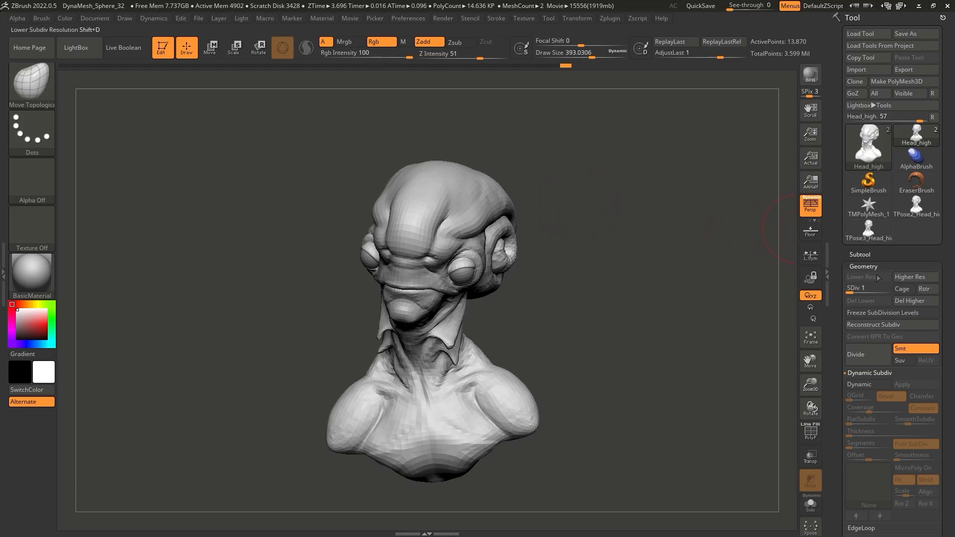
Step: Switch to ZBrush, isolate the eyes_high subtool and delete its higher subdivision levels
click(884, 90)
key(alt+s)
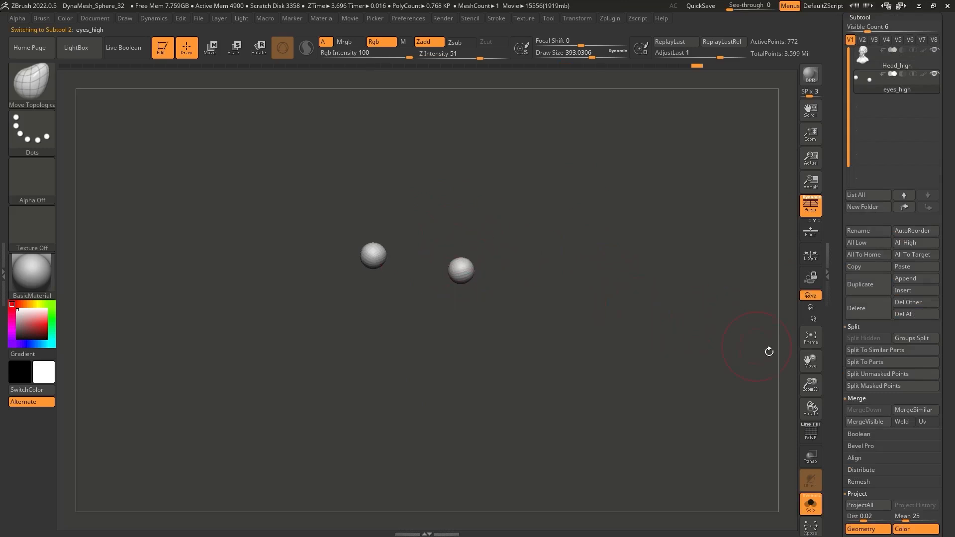
drag(836, 364, 837, 238)
shift+click(874, 228)
scroll(870, 208, up, 3)
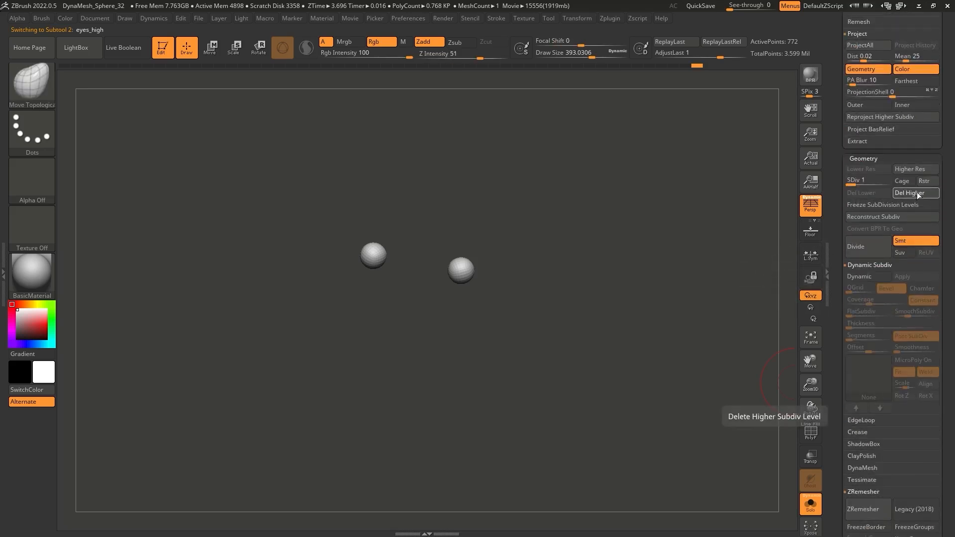
click(917, 193)
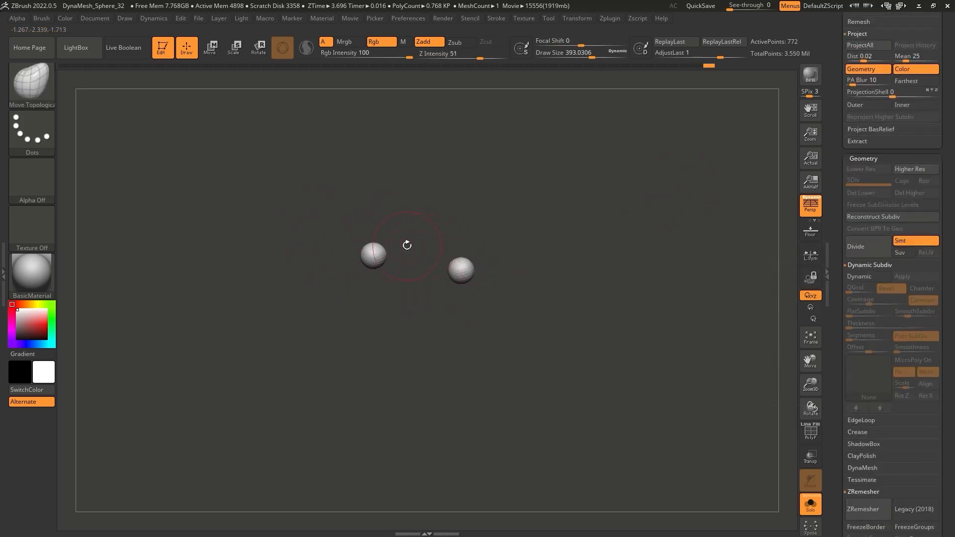
Step: Hide one eyeball of eyes_high, split it into its own subtool, show the whole bust again and select eyes_high1
mouse_move(433, 223)
ctrl+shift+mouse_down()
mouse_move(480, 318)
mouse_move(502, 225)
ctrl+shift+mouse_up()
scroll(840, 207, up, 4)
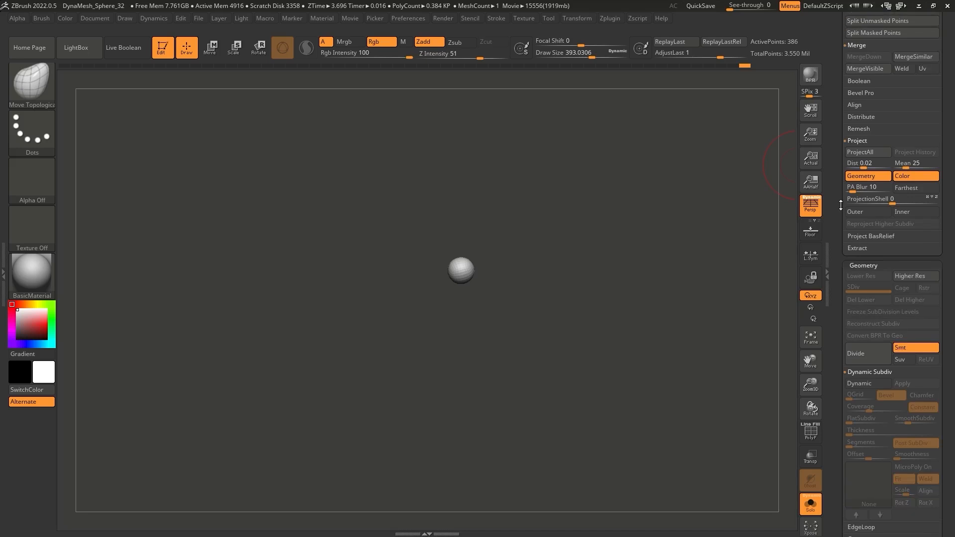
scroll(837, 95, up, 4)
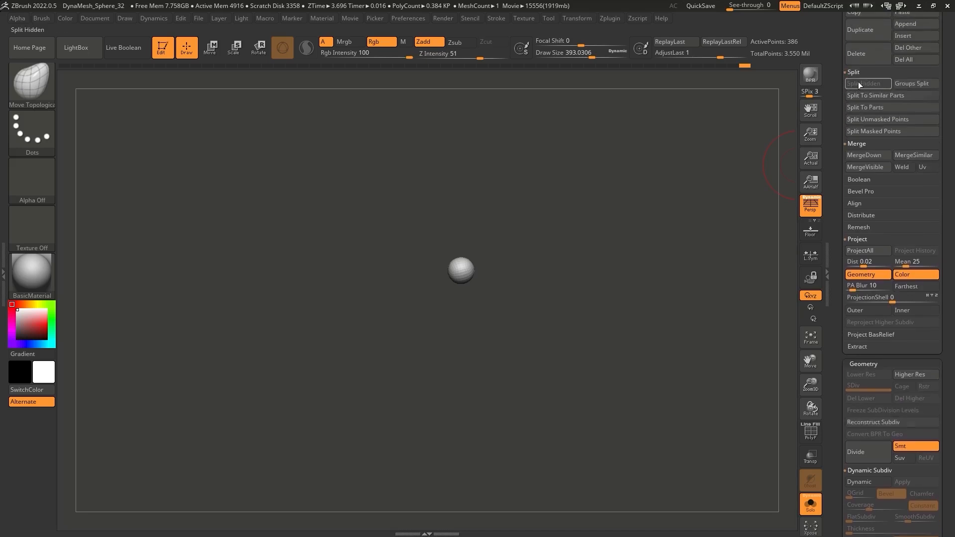
drag(839, 98, 831, 191)
key(shift+s)
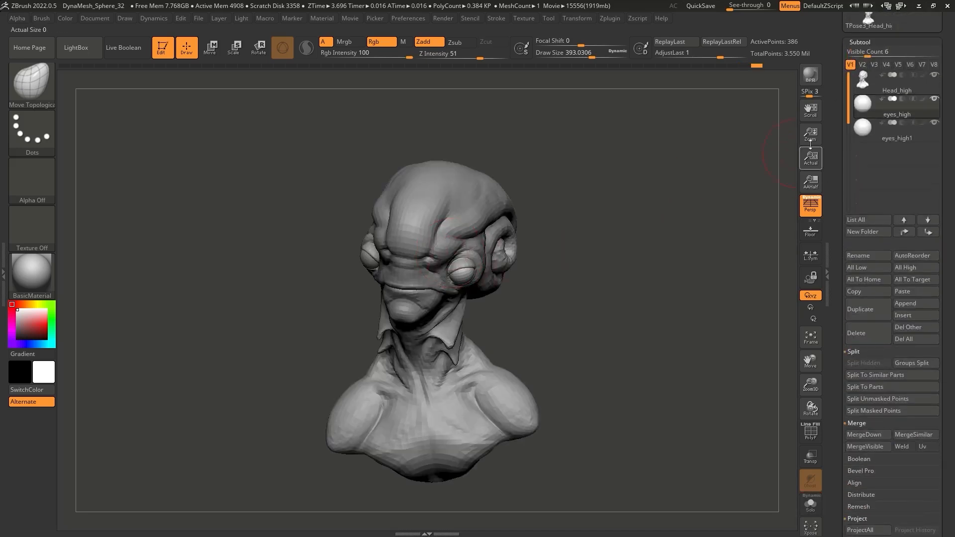
click(885, 140)
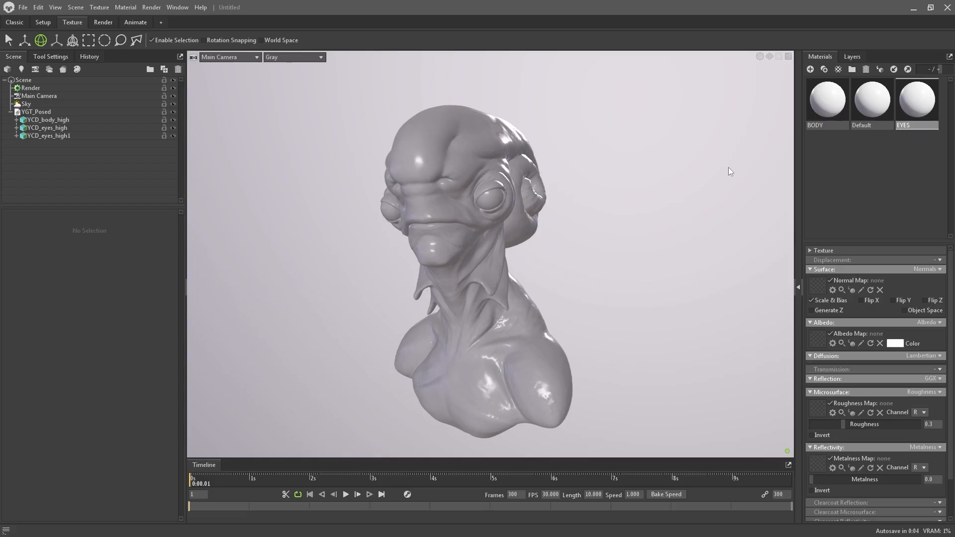
Step: Switch to Marmoset Toolbag and load the YCD_body_low_BASE_COLOR texture as the BODY material's albedo map
click(835, 99)
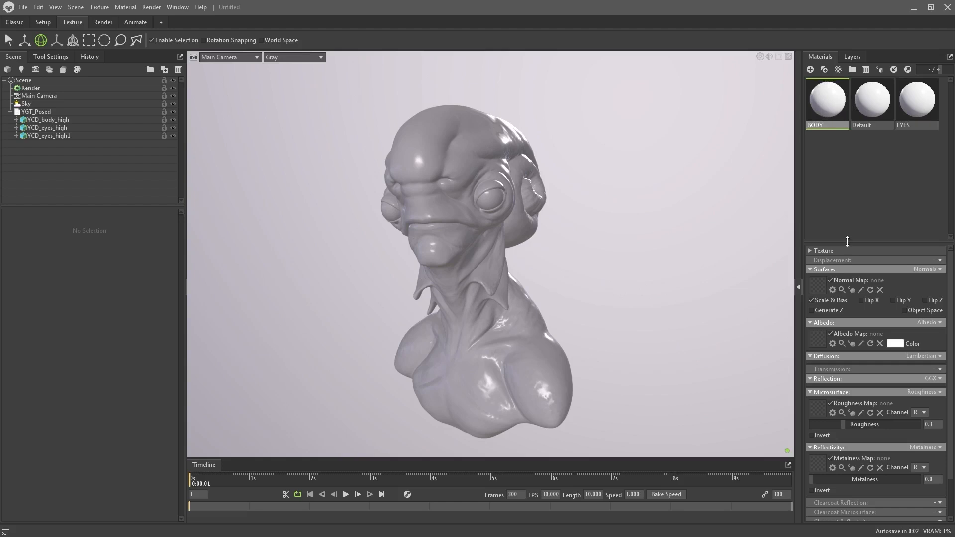
drag(853, 243, 847, 137)
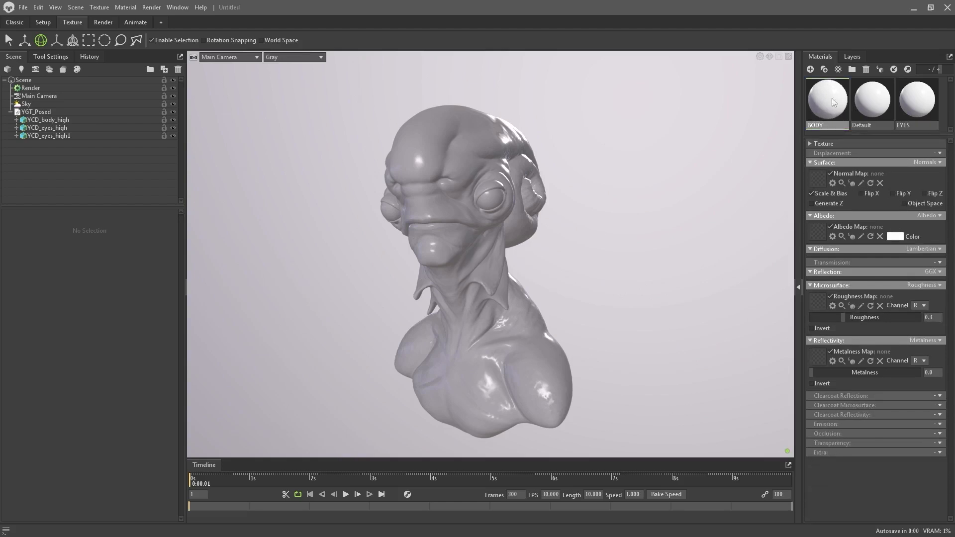
double_click(832, 102)
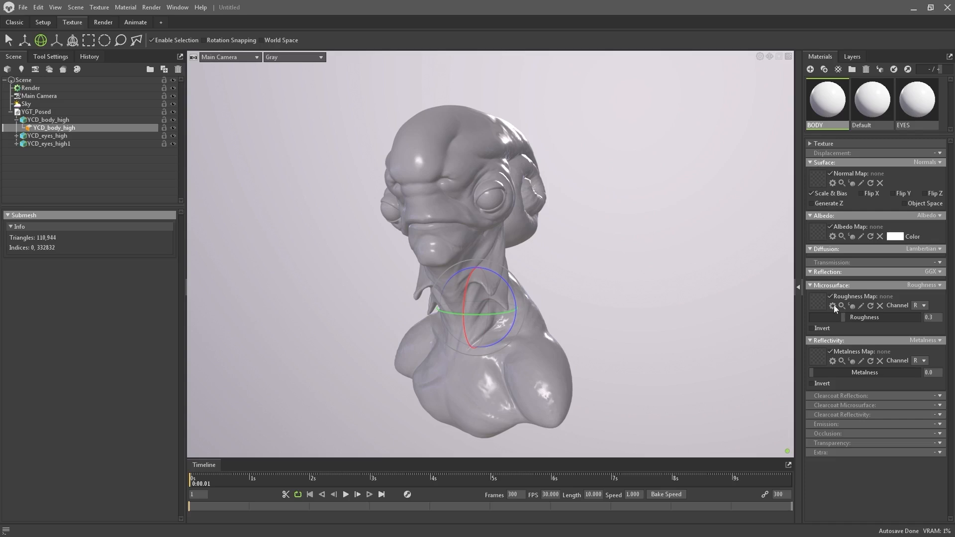
drag(954, 271, 815, 230)
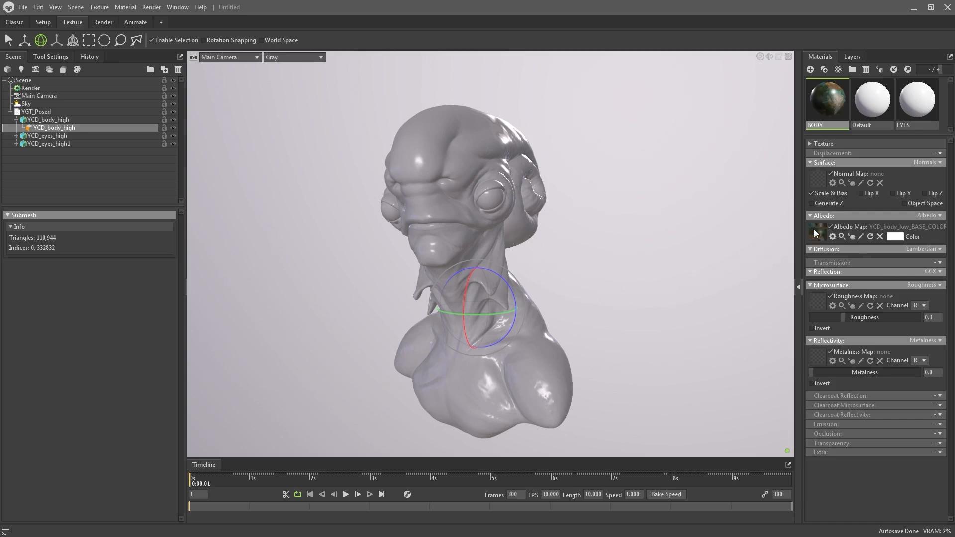
drag(837, 104, 520, 384)
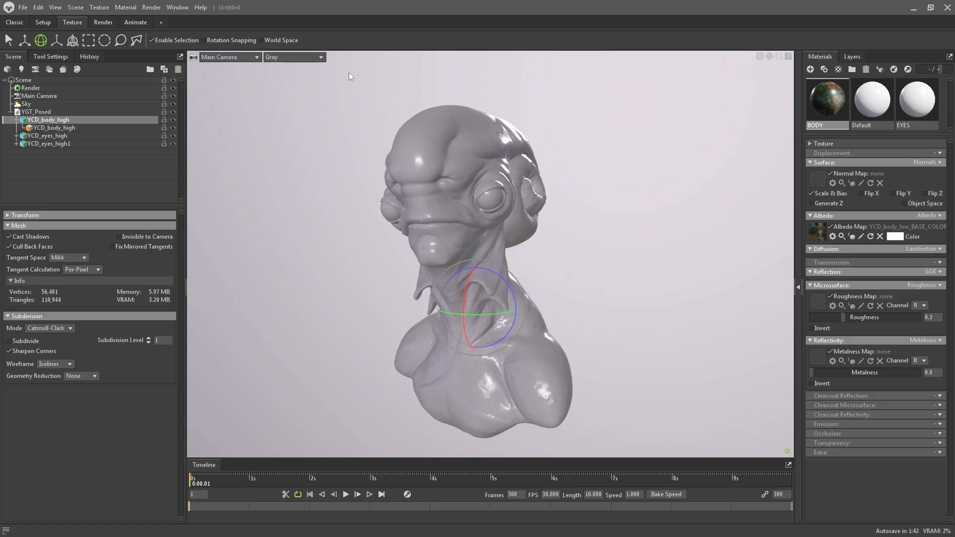
Step: Set the viewport display to Full Quality and turn the bust to view its textured surface
click(298, 58)
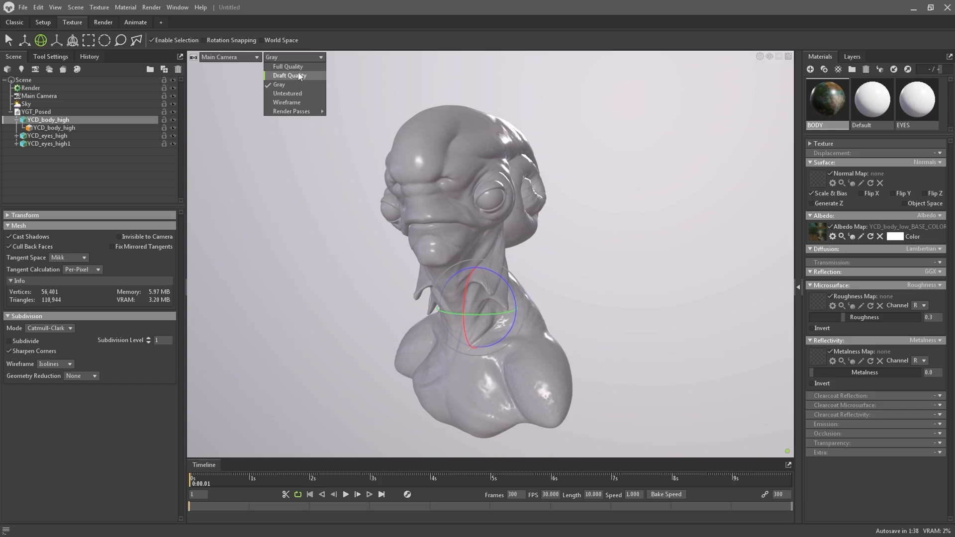
click(294, 66)
mouse_move(611, 195)
mouse_down()
mouse_move(599, 202)
mouse_move(611, 207)
mouse_up()
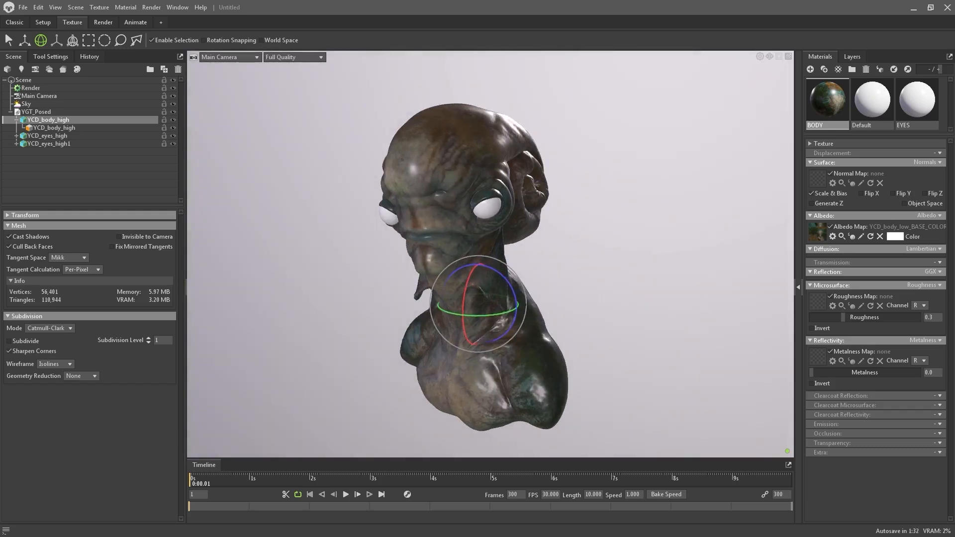
Step: Load YCD_body_low_NORMAL as the BODY material's normal map and enable Flip Y for it
click(818, 182)
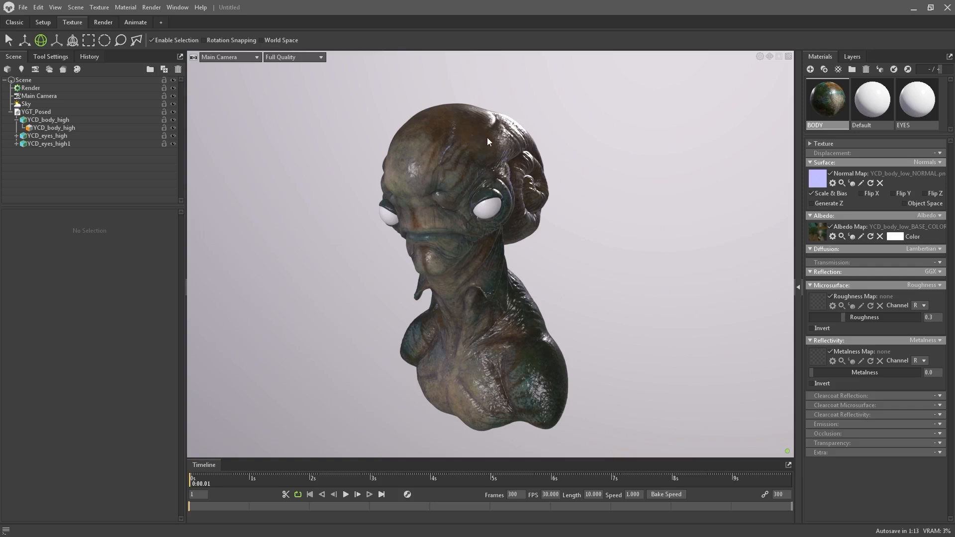
scroll(521, 118, up, 5)
middle_drag(520, 119, 550, 304)
scroll(534, 190, up, 3)
mouse_move(533, 190)
mouse_down()
mouse_move(560, 193)
mouse_move(550, 190)
mouse_up()
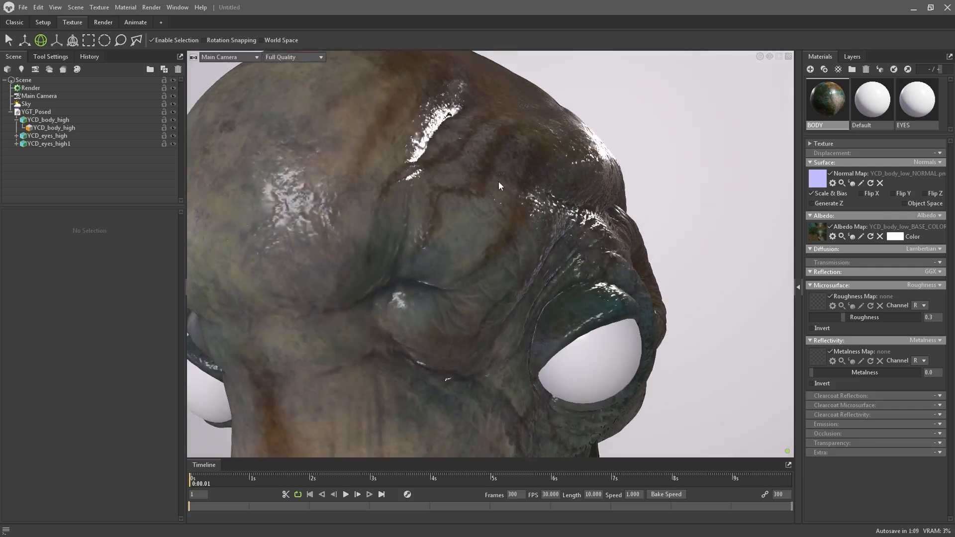
click(896, 195)
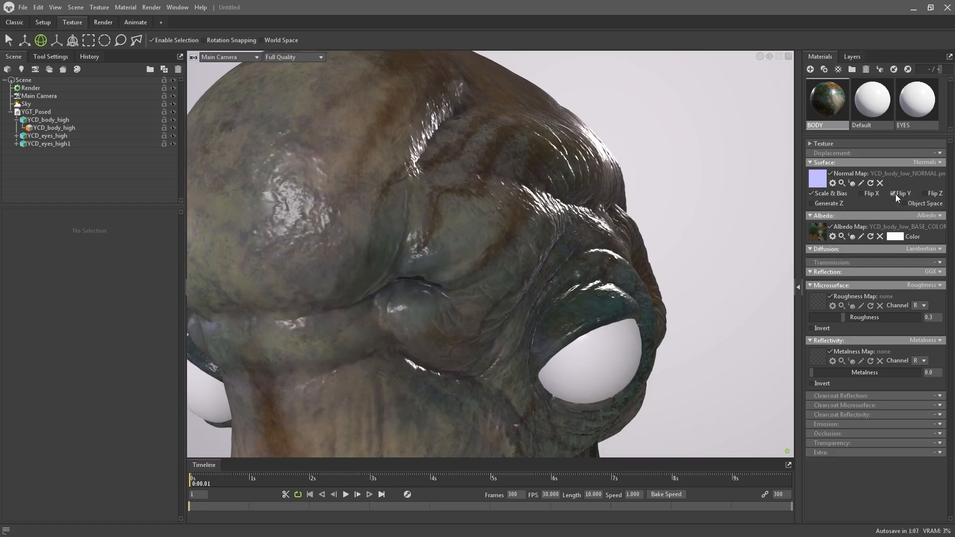
Step: Compare the skin detail on the head and neck with the normal map's Flip Y off and on
scroll(490, 343, down, 4)
middle_drag(490, 348, 504, 242)
click(896, 193)
click(896, 193)
drag(556, 221, 527, 253)
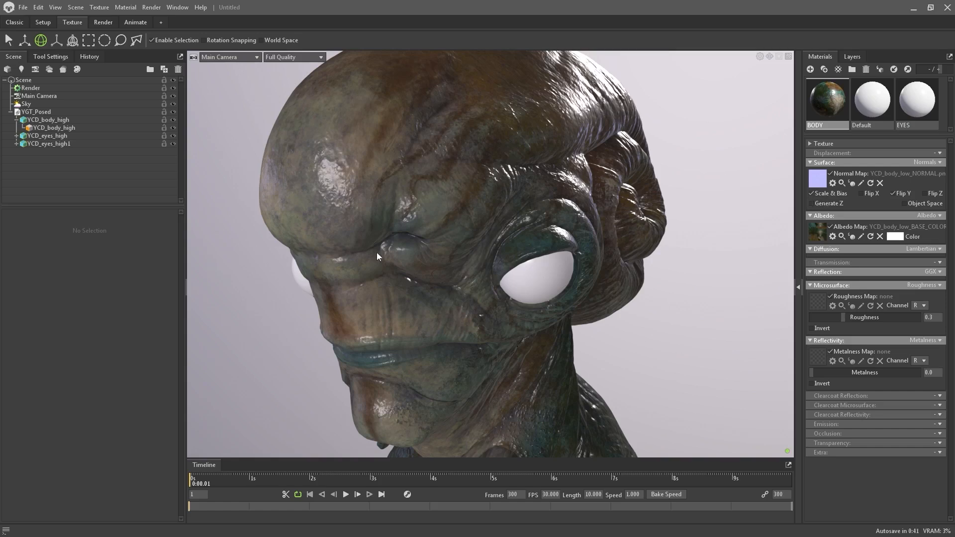
scroll(512, 225, down, 5)
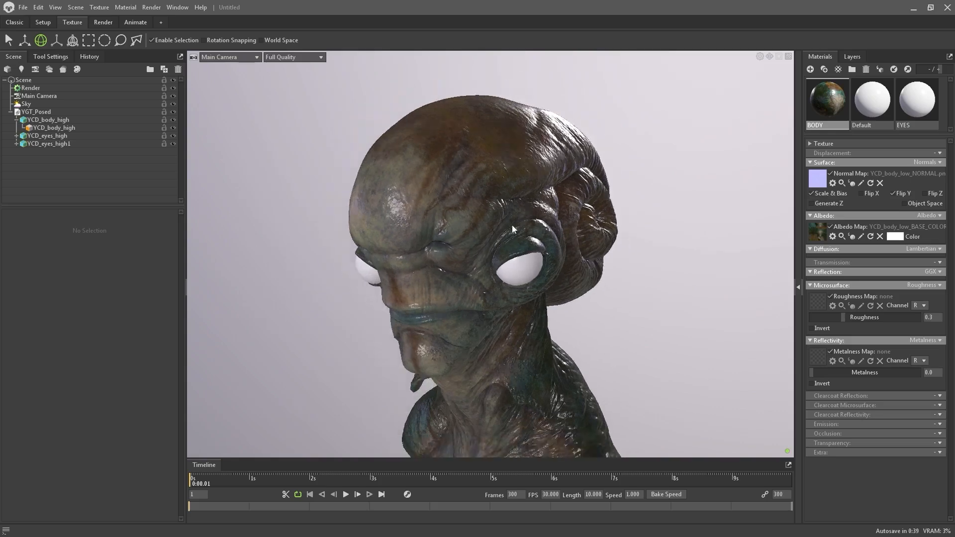
middle_drag(522, 305, 513, 274)
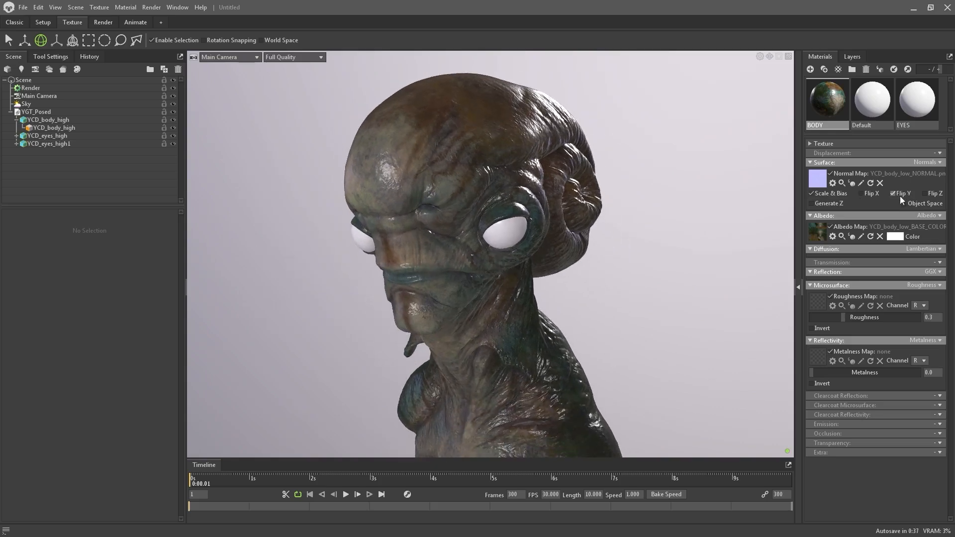
middle_drag(637, 301, 631, 267)
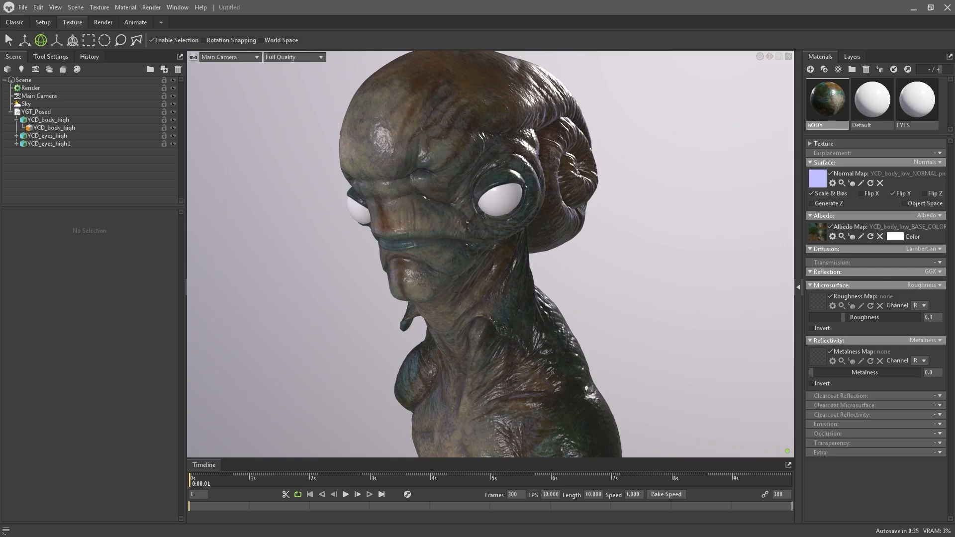
Step: Load the YCD_body_low roughness map into BODY and enable Occlusion with YCD_body_low_AO.png at a strength of 0.63
drag(954, 293, 819, 295)
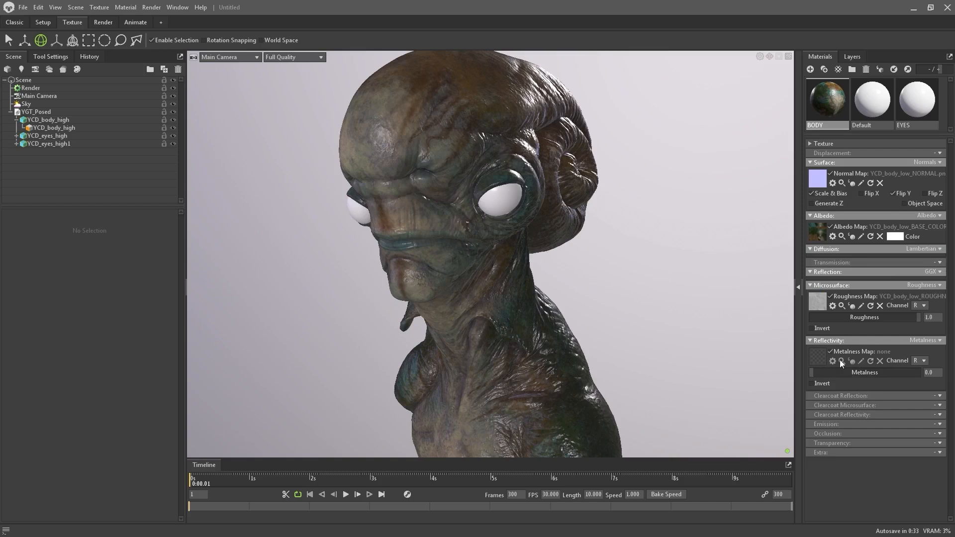
click(938, 434)
click(922, 454)
scroll(846, 427, down, 1)
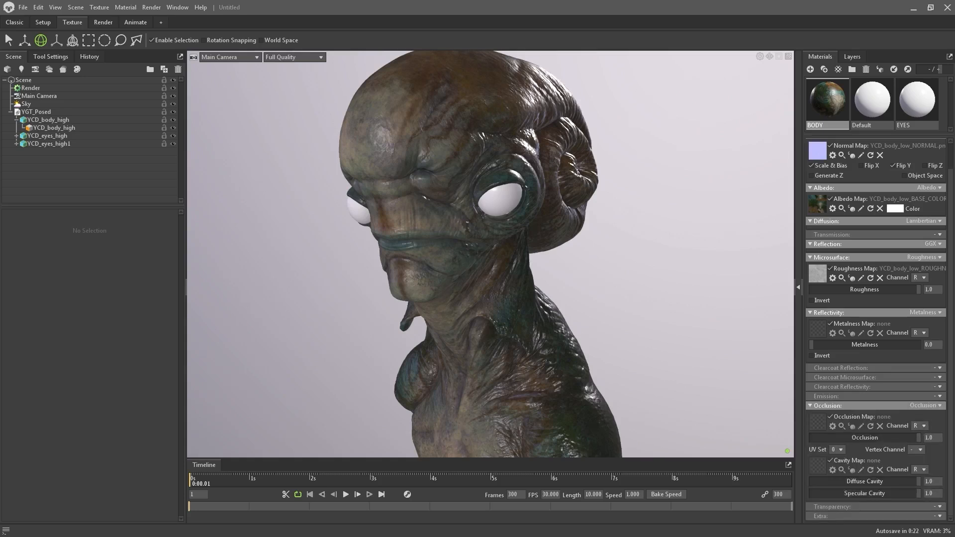
mouse_move(886, 409)
mouse_down()
mouse_move(834, 455)
mouse_move(820, 424)
mouse_move(879, 437)
mouse_up()
click(868, 438)
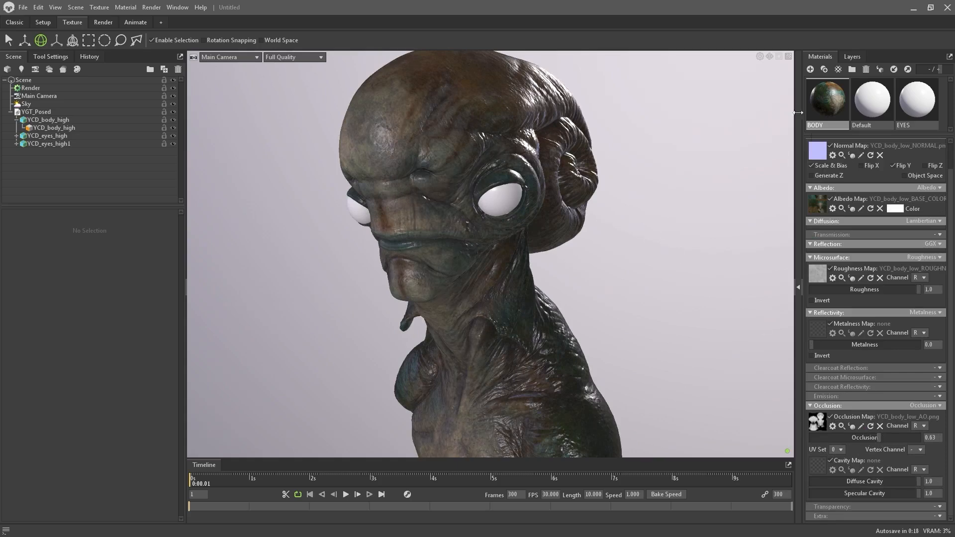
Step: Load the YCD_eyes_low_BASE_COLOR texture as the EYES material's albedo map
double_click(909, 111)
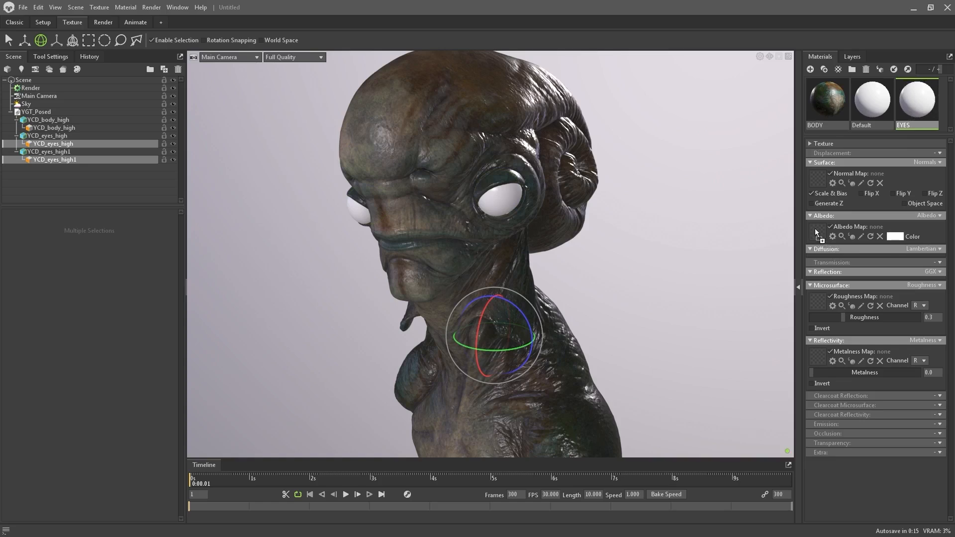
drag(816, 234, 816, 234)
click(548, 152)
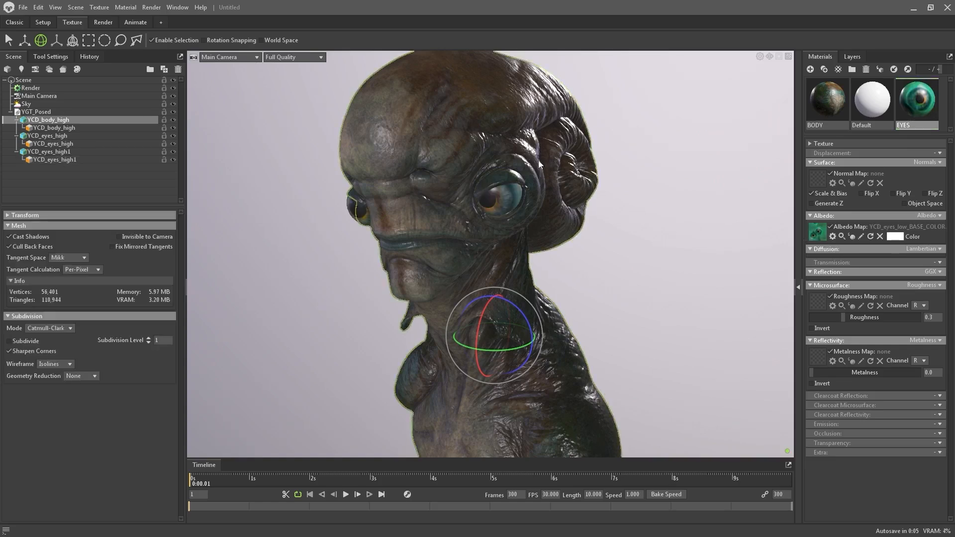
Step: Set the EYES material's roughness to 0.0 and check the eyes on the bust
scroll(538, 165, down, 10)
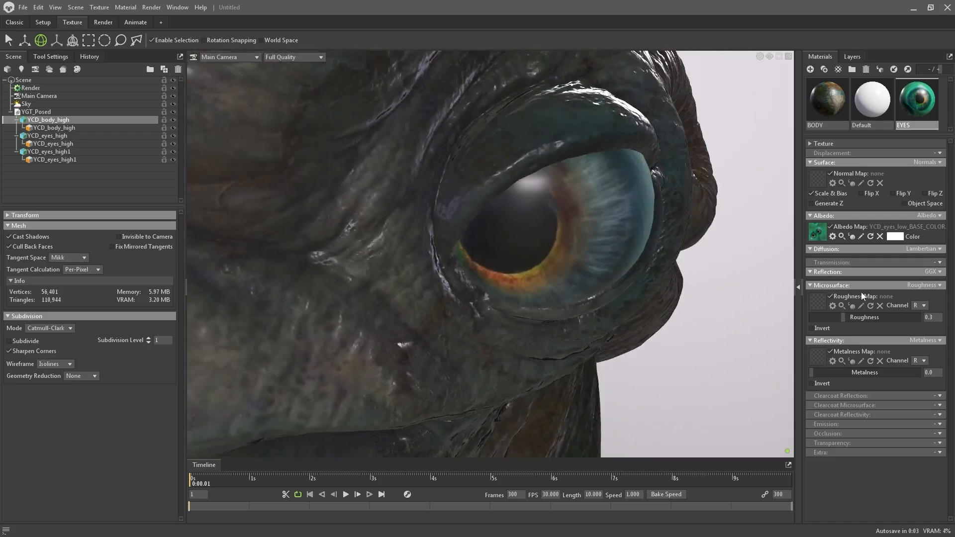
drag(839, 320, 803, 327)
mouse_move(685, 309)
mouse_down()
mouse_move(693, 274)
mouse_move(665, 284)
mouse_move(685, 308)
mouse_up()
right_drag(685, 307, 606, 160)
middle_drag(613, 222, 615, 194)
click(616, 210)
drag(593, 201, 523, 231)
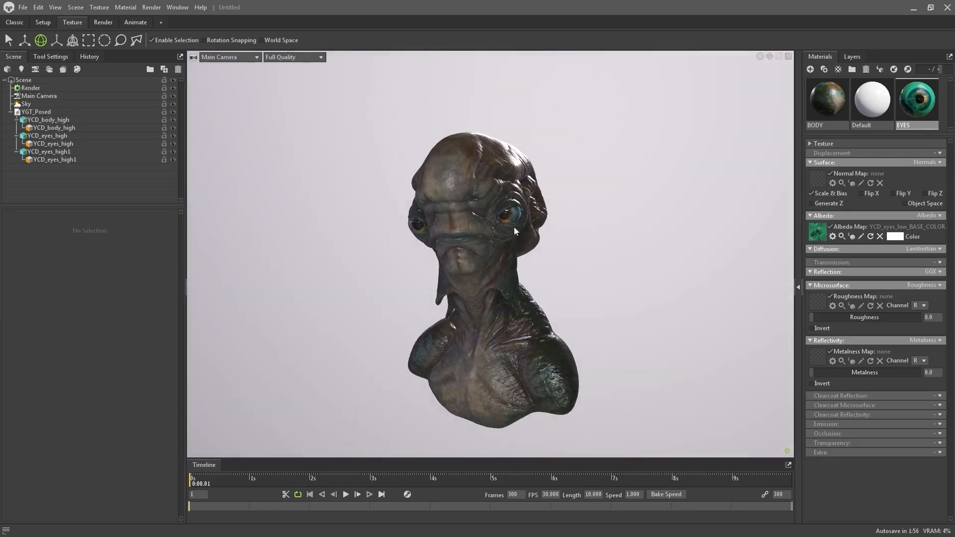
drag(615, 316, 497, 203)
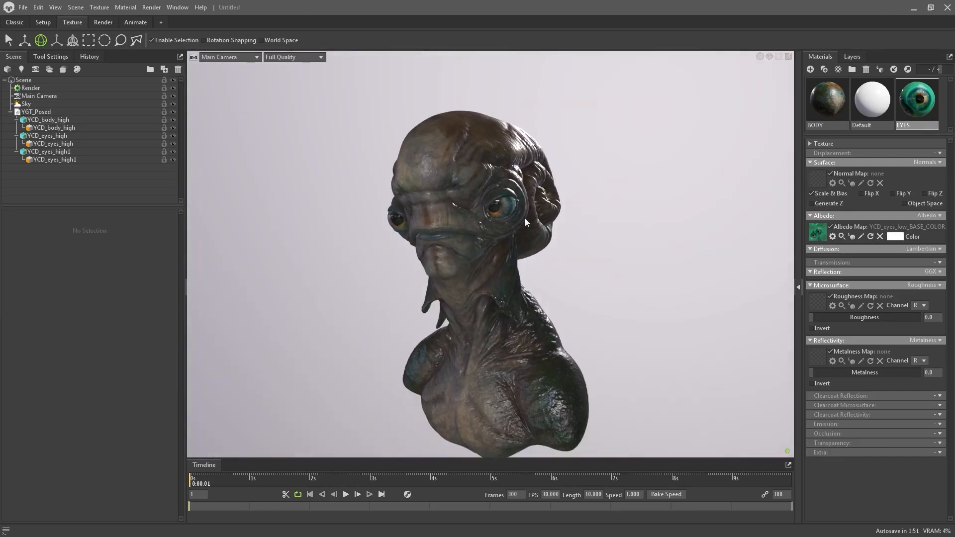
Step: Rotate the YCD_eyes_high eyeball to adjust its gaze direction, checking it from the front and side
click(501, 209)
drag(494, 207, 484, 207)
drag(691, 219, 646, 225)
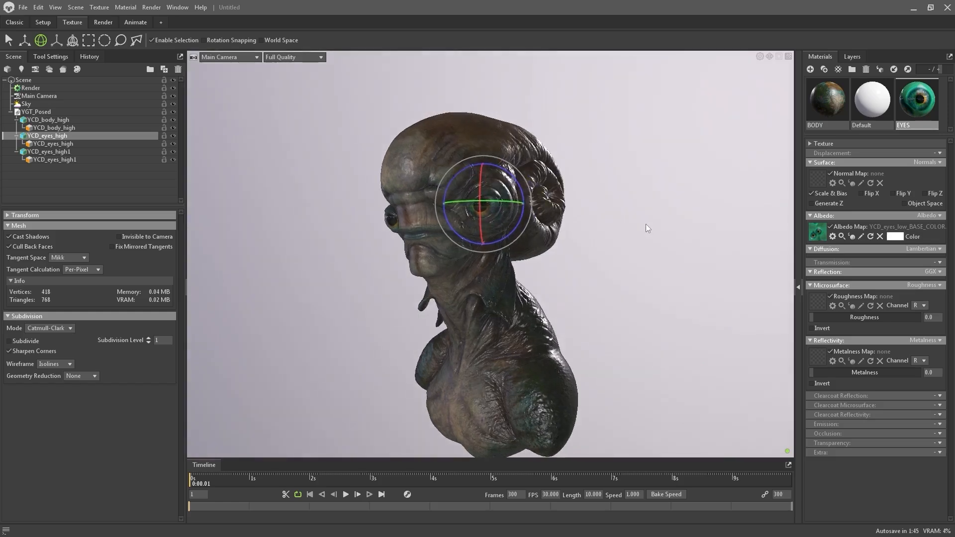
scroll(616, 179, up, 3)
middle_drag(617, 180, 639, 197)
drag(532, 197, 553, 237)
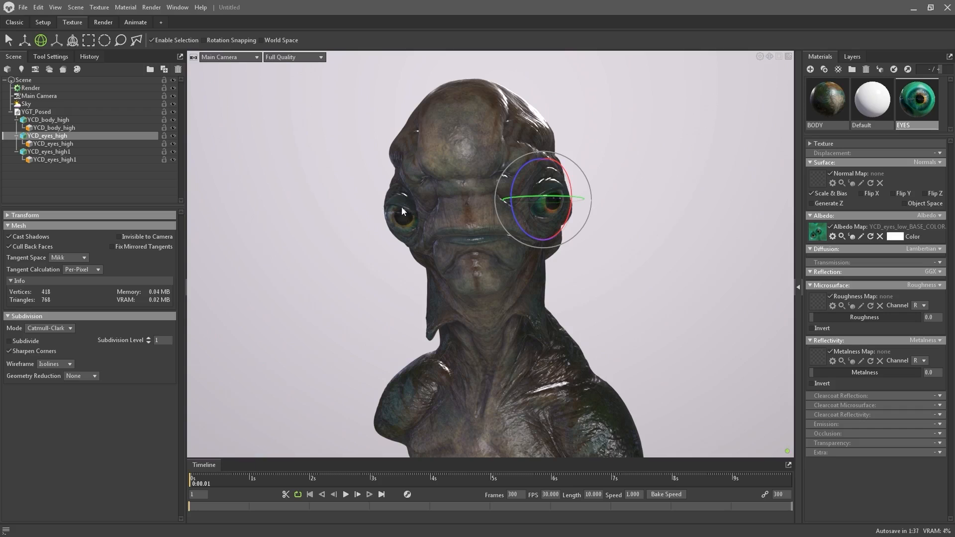
drag(552, 198, 538, 200)
drag(549, 251, 514, 255)
drag(538, 206, 550, 192)
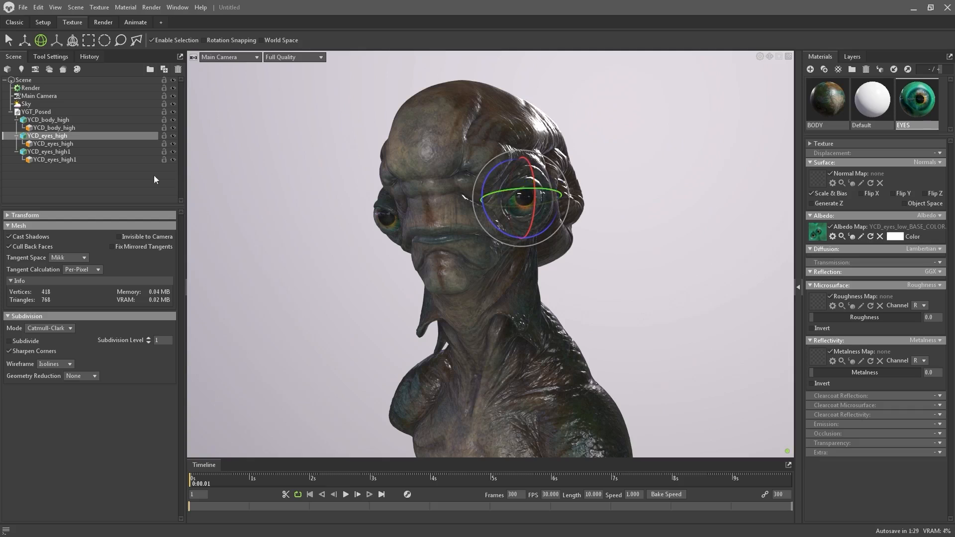
Step: Rotate the YCD_eyes_high1 eyeball so its gaze matches the other eye
click(52, 151)
drag(390, 213, 399, 212)
alt+drag(590, 191, 555, 168)
mouse_move(407, 216)
mouse_down()
mouse_move(422, 216)
mouse_move(409, 216)
mouse_up()
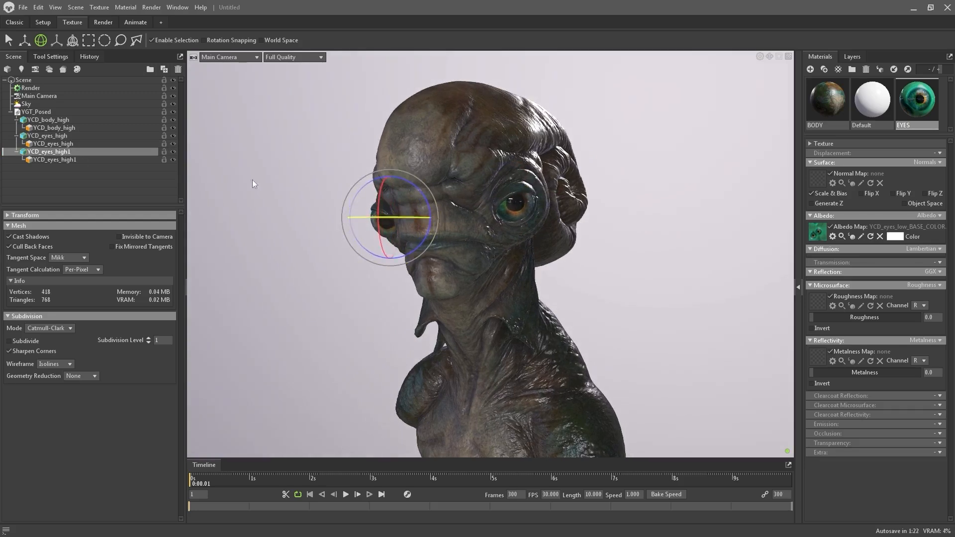
Step: Fine-tune the YCD_eyes_high eyeball's rotation slightly and clear the selection
click(72, 137)
drag(541, 197, 543, 197)
click(658, 298)
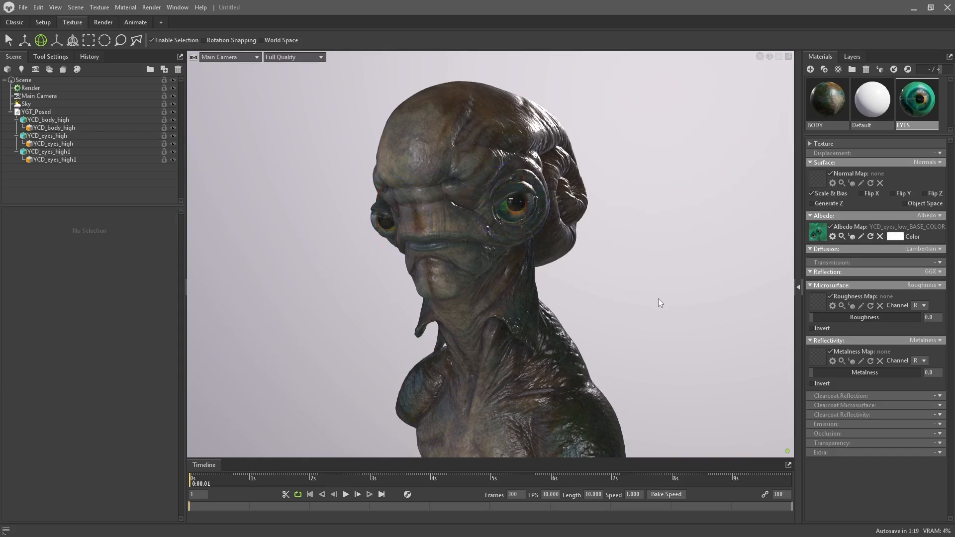
Step: Frame the bust in a three-quarter view, add a new camera from it and rename it RENDER
middle_drag(479, 276, 476, 265)
right_drag(1, 258, 0, 235)
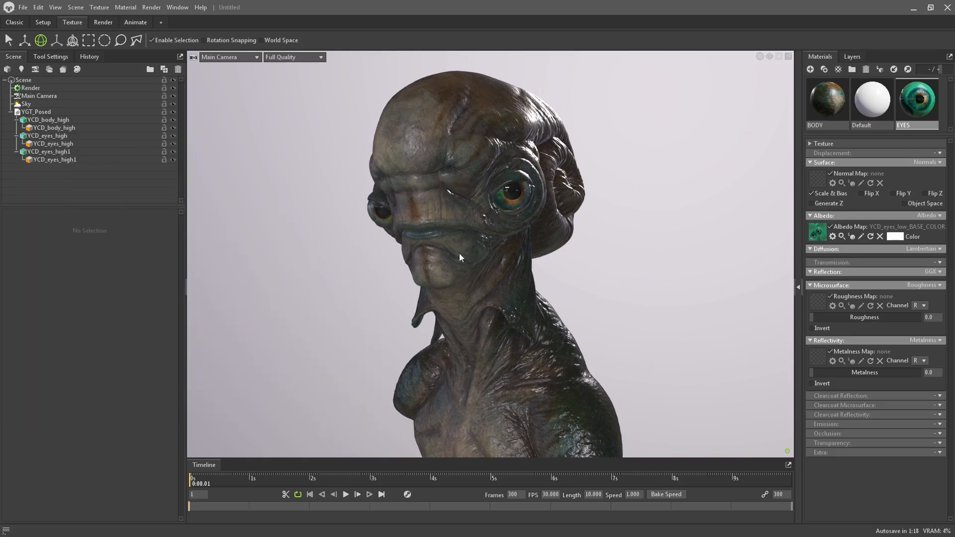
click(35, 69)
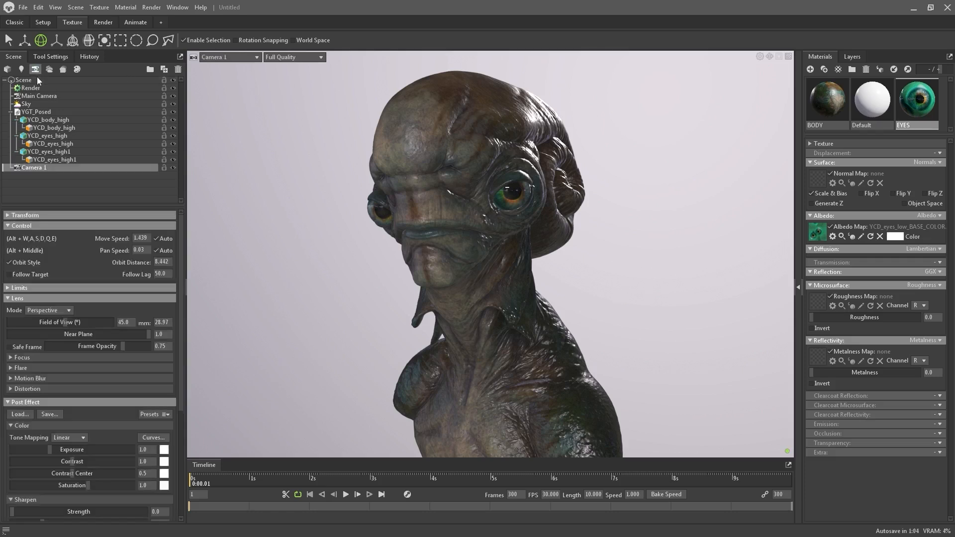
double_click(35, 168)
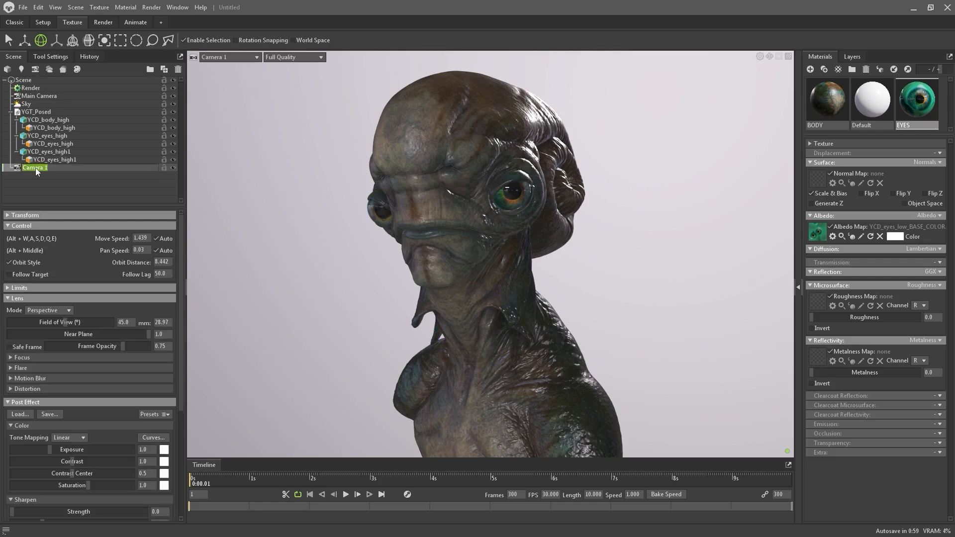
text(RENDER)
key(Return)
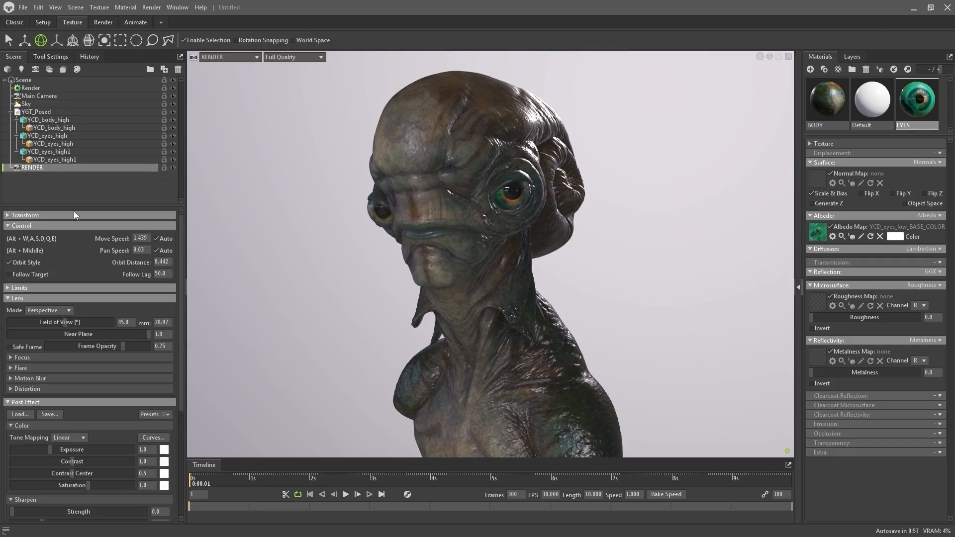
Step: Turn on the RENDER camera's safe frame and set the frame opacity to 1.0
click(25, 348)
drag(123, 346, 149, 346)
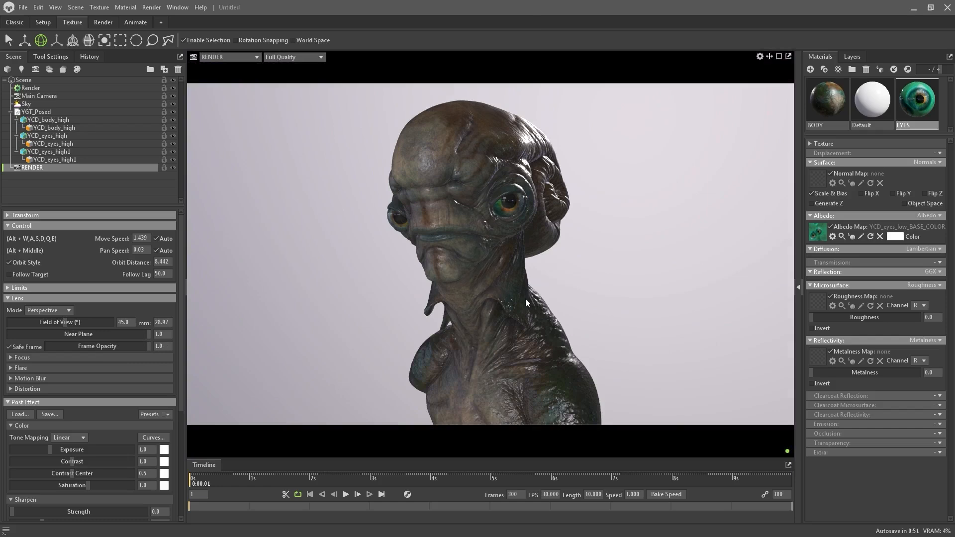
Step: Narrow the RENDER camera's field of view to about 20.22° and reframe the bust in a three-quarter view
drag(63, 321, 45, 322)
alt+right_drag(458, 253, 438, 184)
drag(438, 179, 491, 240)
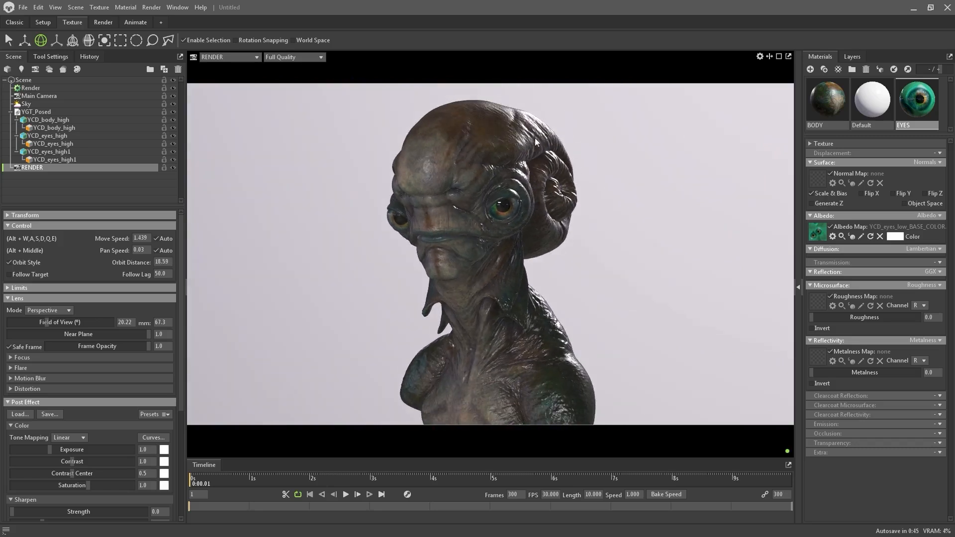
drag(583, 241, 552, 254)
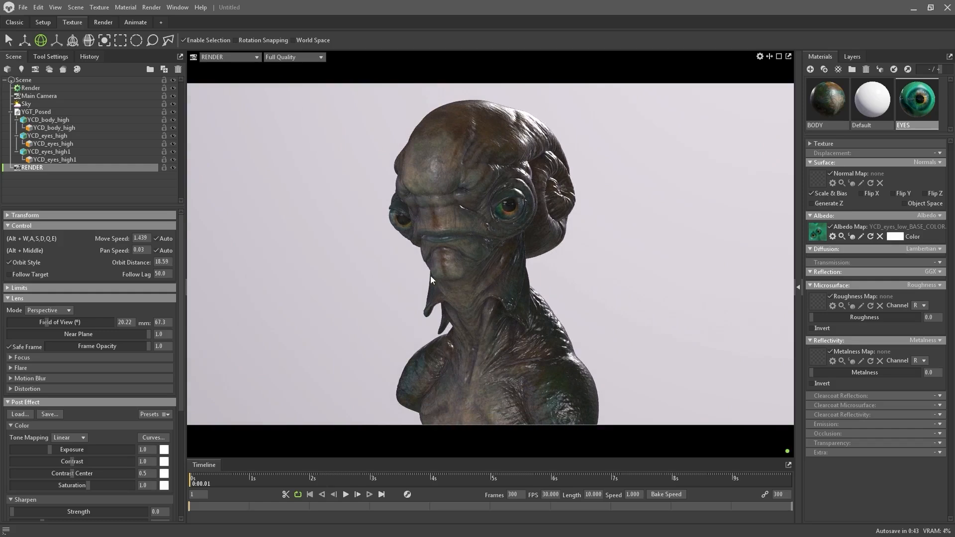
drag(515, 299, 536, 275)
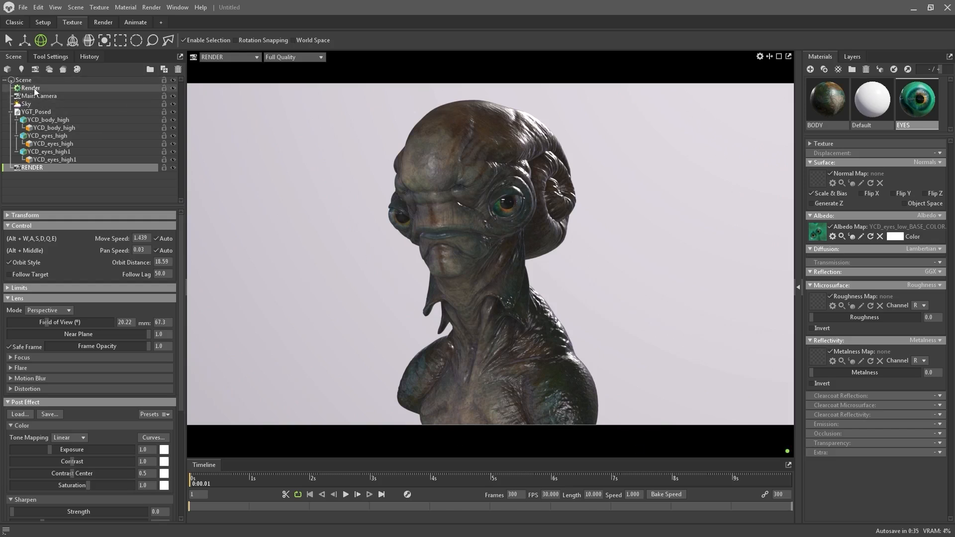
Step: Set the output image resolution to 2000 x 2000 in the Render object's settings
click(48, 88)
scroll(100, 263, down, 10)
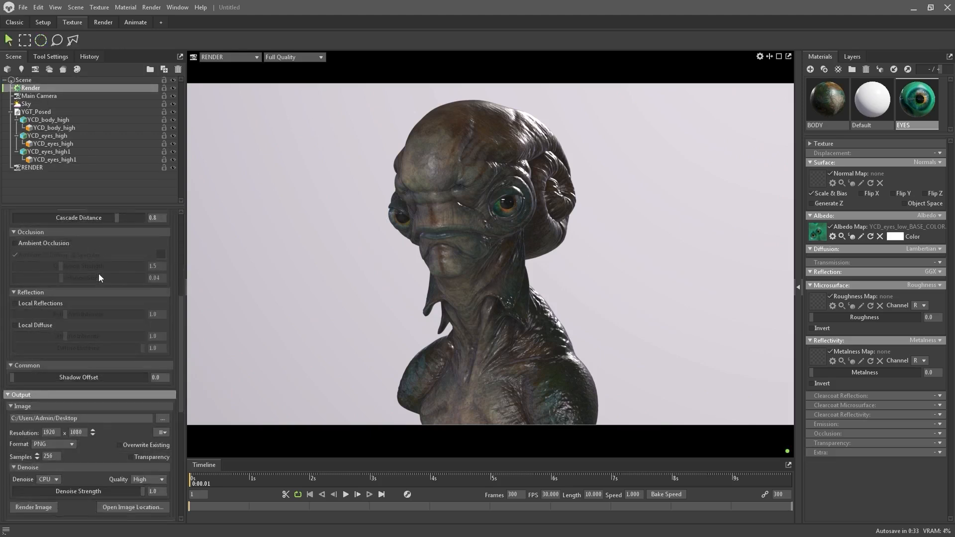
click(59, 289)
text(2000)
key(Tab)
text(200)
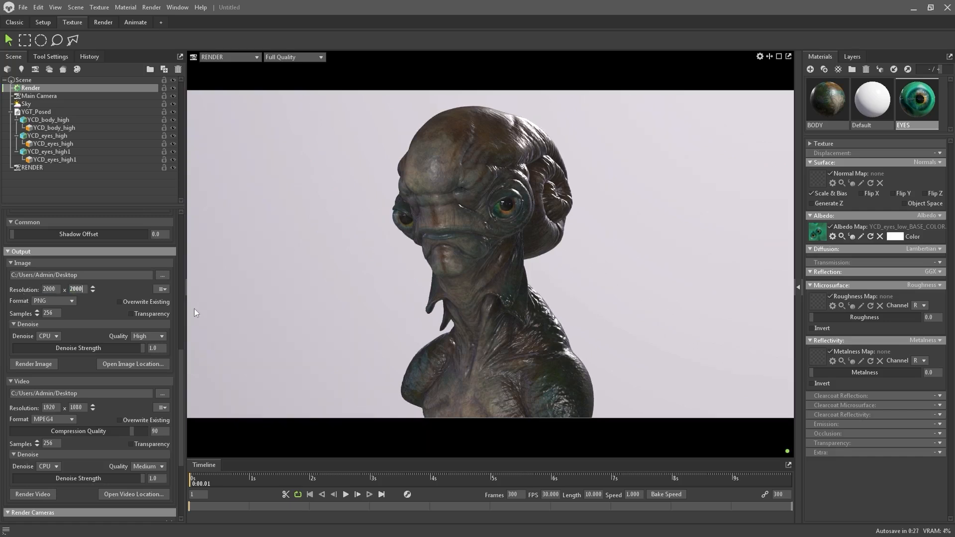
text(0)
key(Tab)
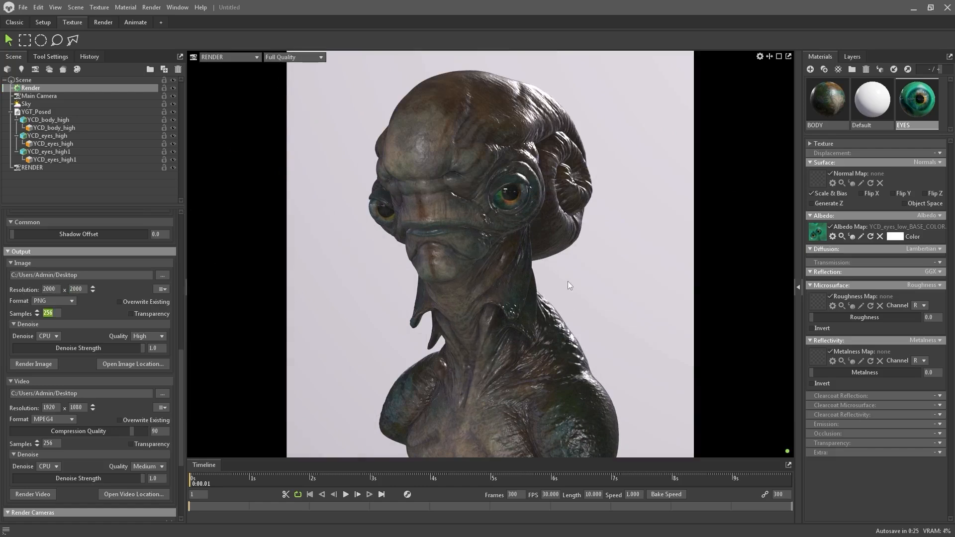
Step: Adjust the bust's framing within the square safe frame and lock the RENDER camera
click(520, 219)
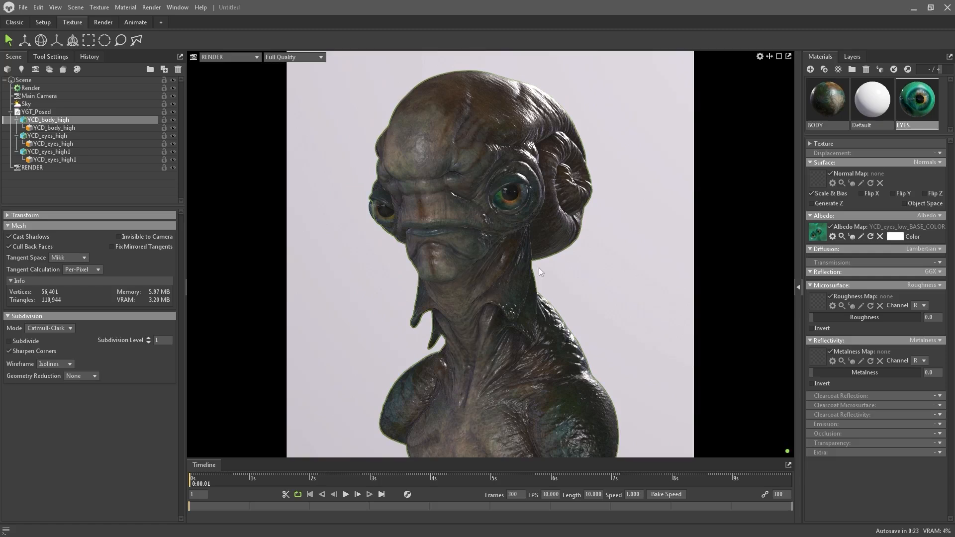
drag(536, 257, 564, 216)
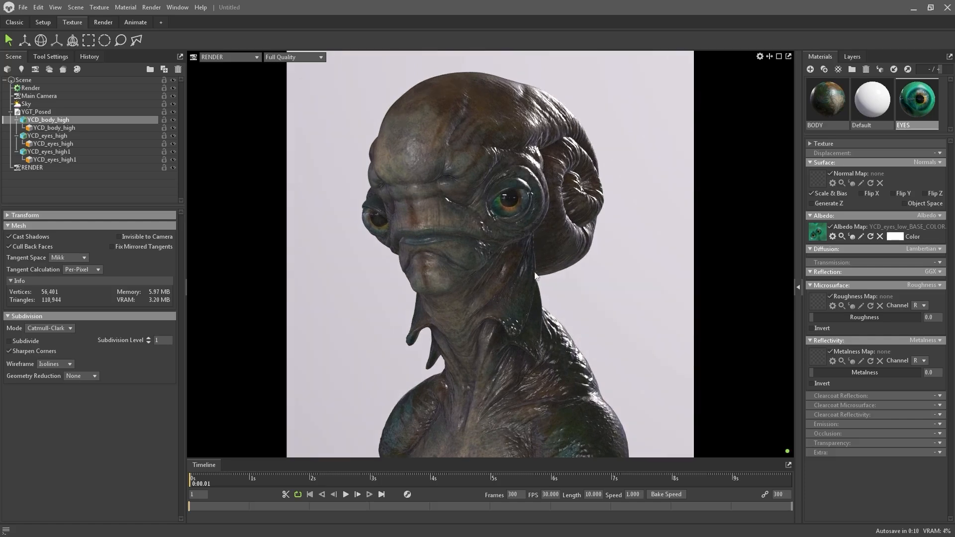
click(163, 168)
Step: Split the viewport into two side-by-side views and switch one of them to Main Camera
click(770, 56)
click(738, 65)
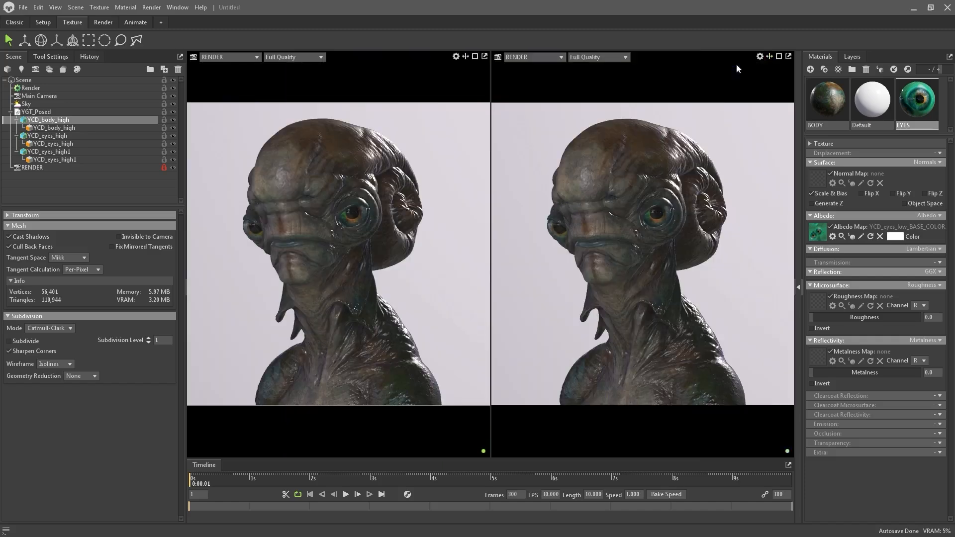
click(226, 56)
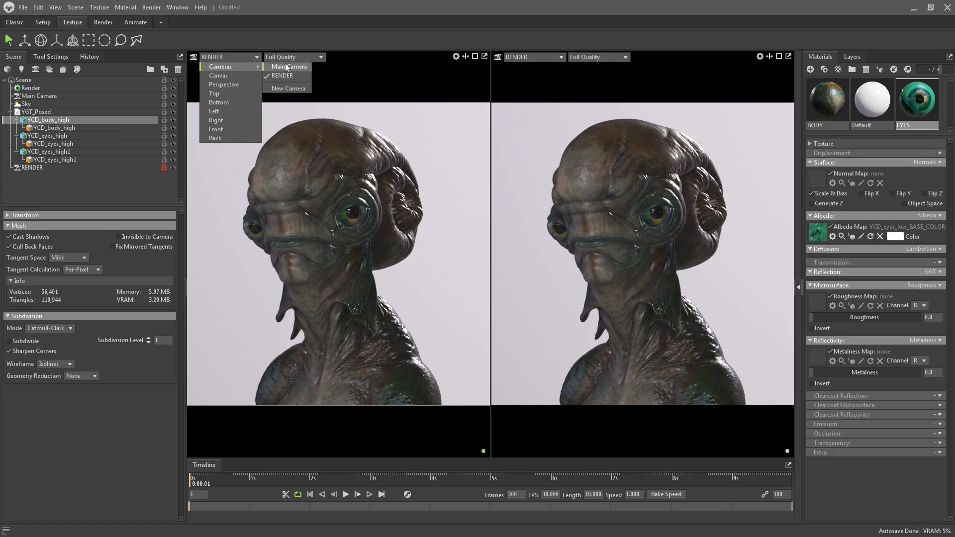
click(286, 66)
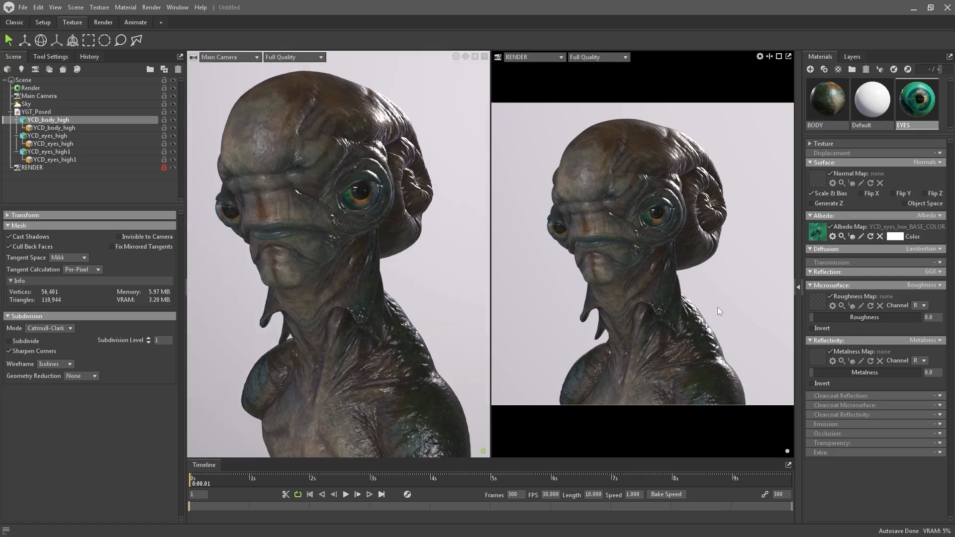
Step: Set the Main Camera view to Gray shading and frame the whole bust in it
drag(397, 234, 342, 115)
scroll(330, 175, down, 8)
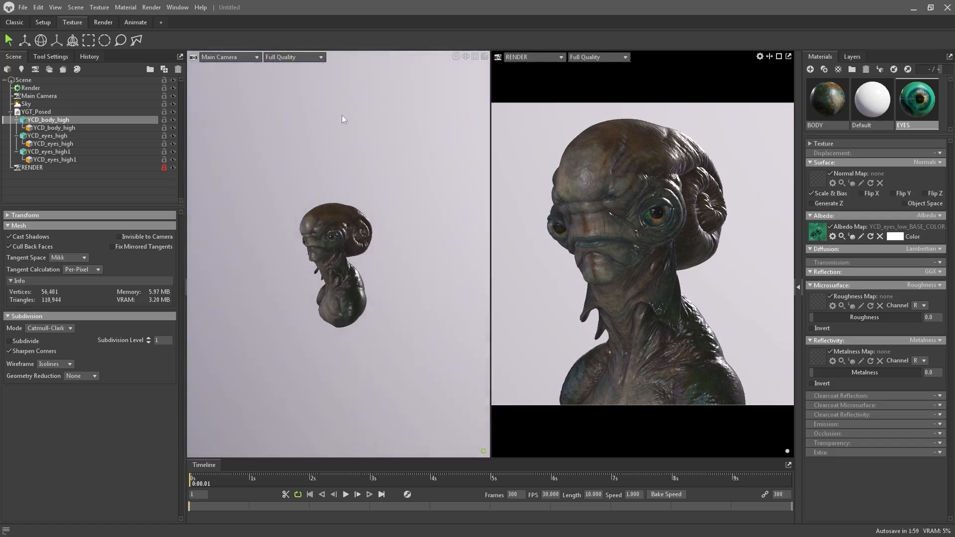
click(297, 57)
click(286, 85)
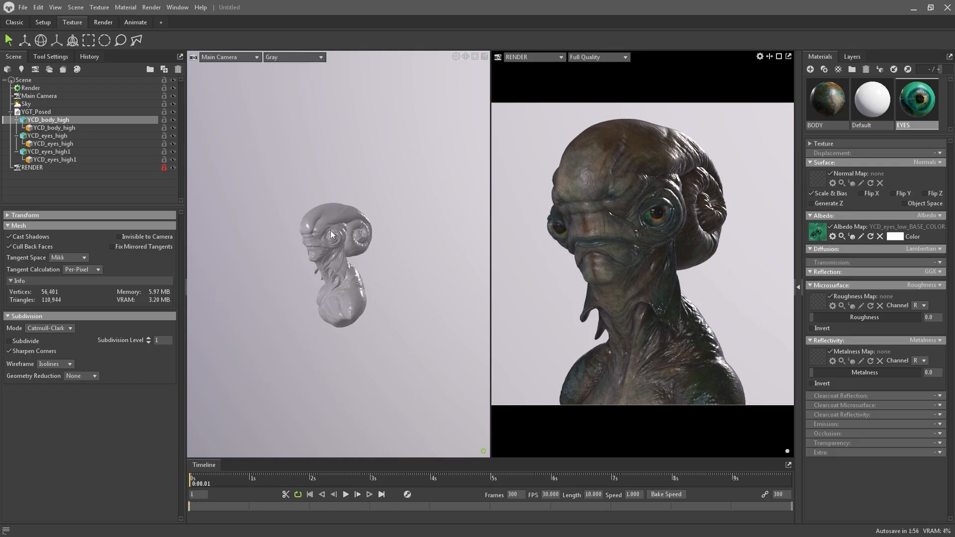
scroll(328, 222, up, 8)
drag(343, 288, 380, 257)
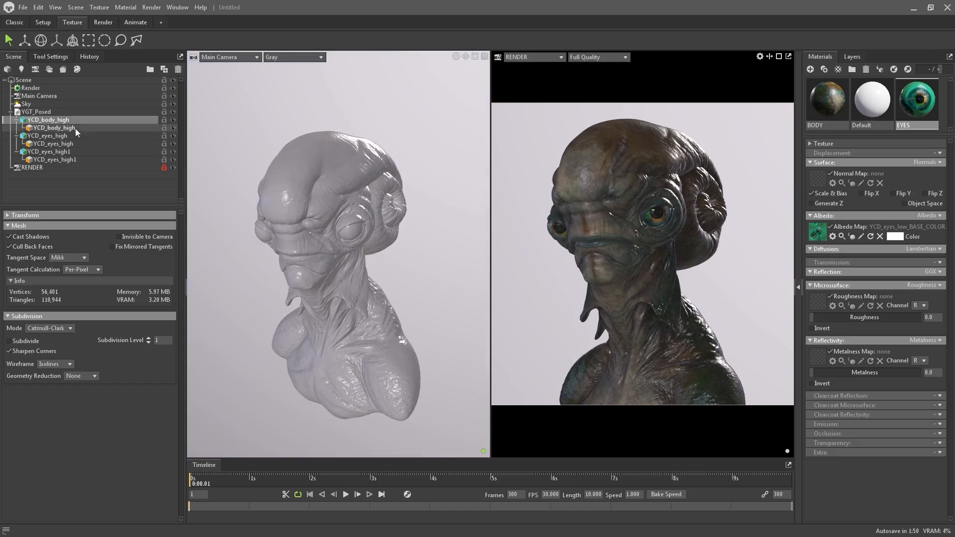
Step: Enable ray tracing in the Render object's lighting settings
click(31, 88)
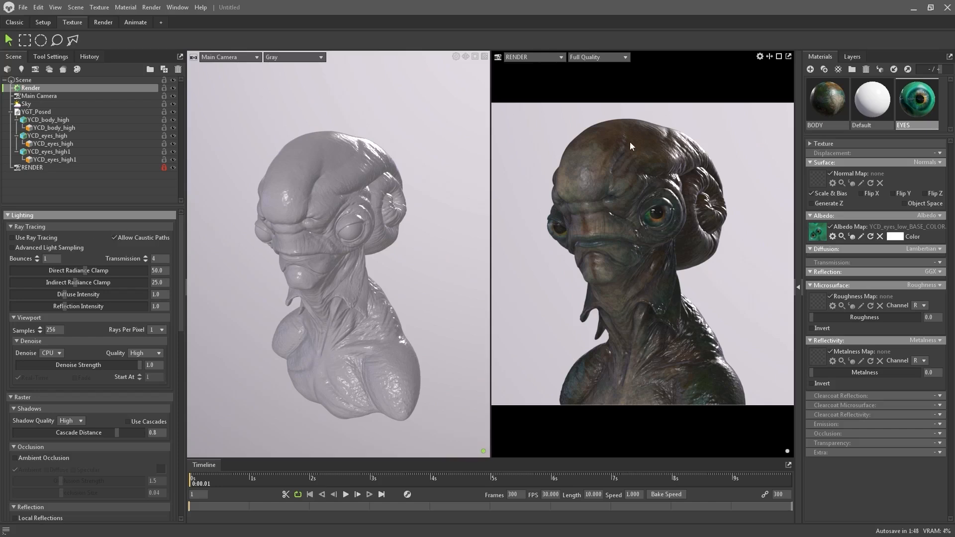
click(13, 237)
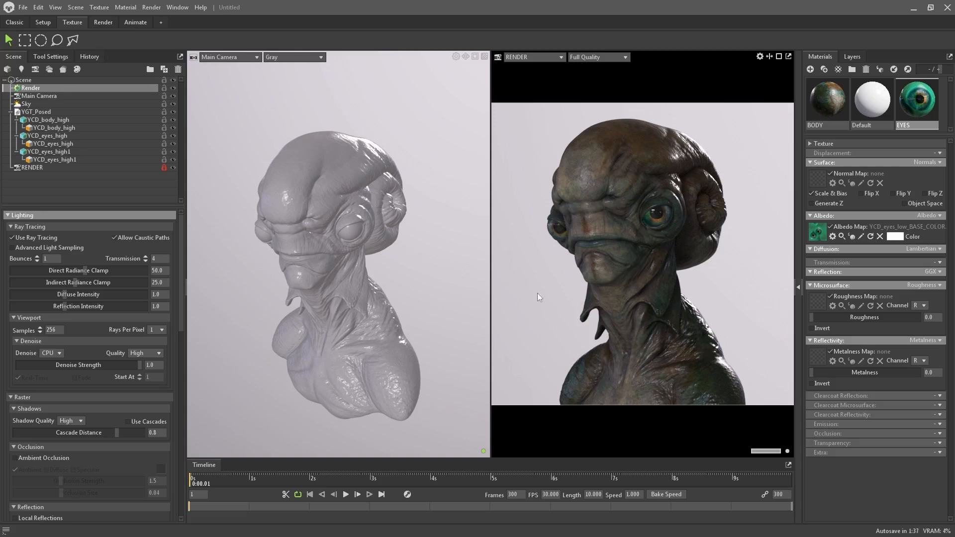
Step: Change the Sky's backdrop to a solid black color and rotate the sky lighting to about -17°
click(34, 103)
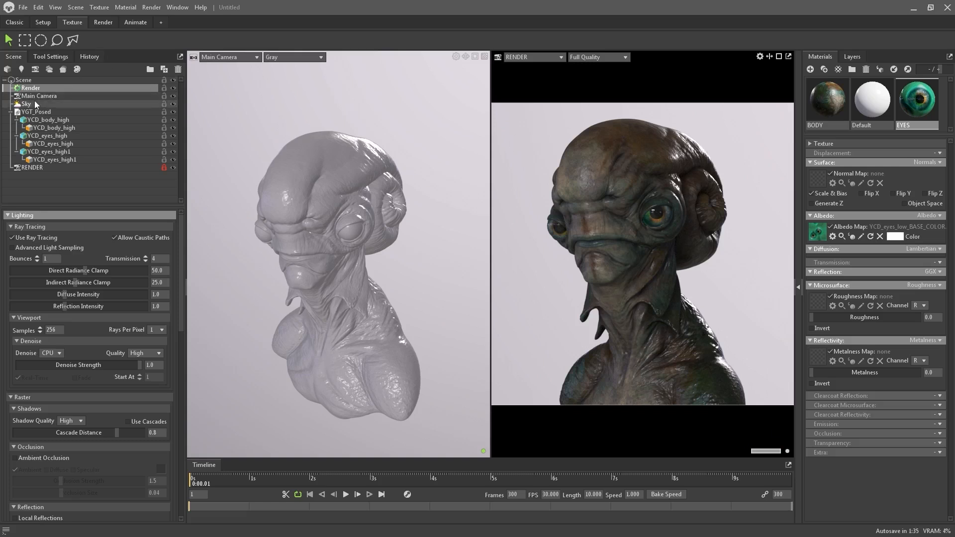
click(50, 419)
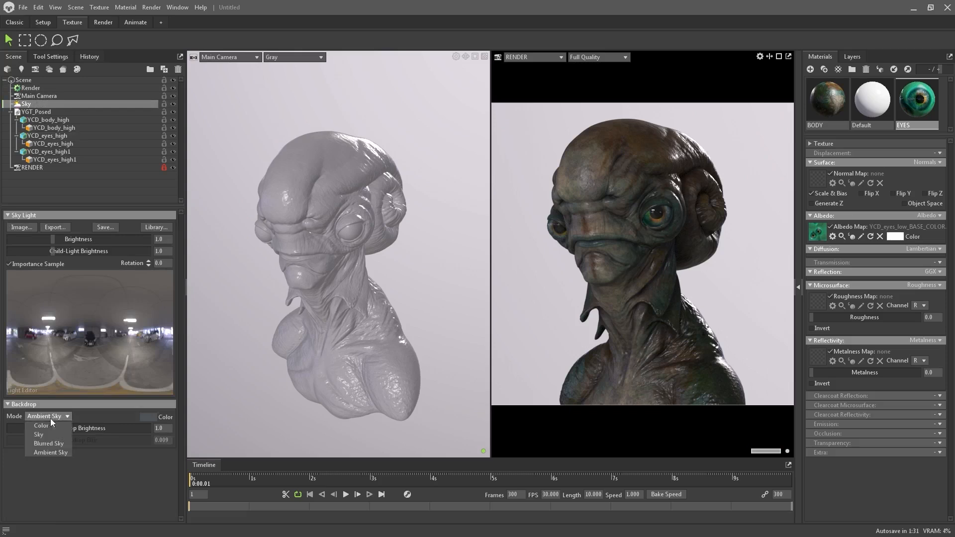
click(49, 425)
click(153, 420)
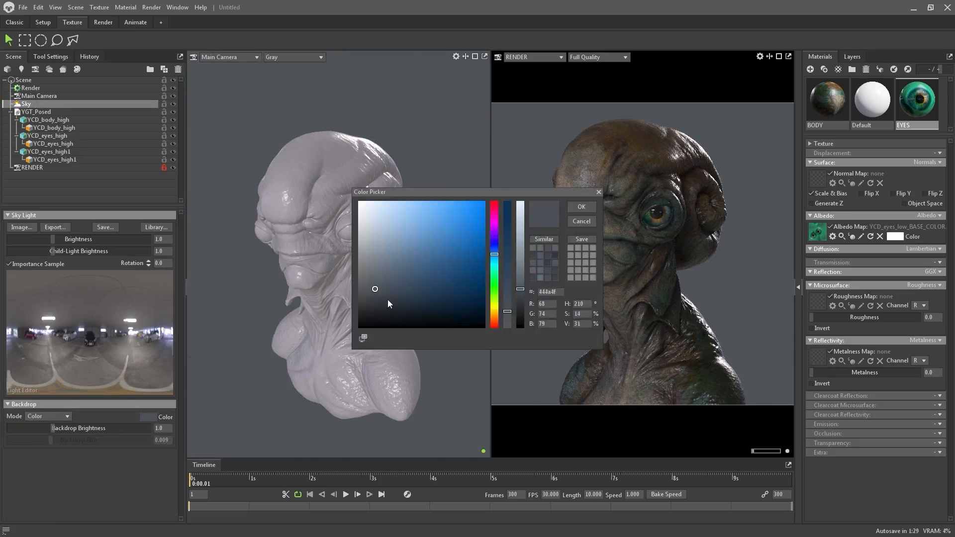
drag(387, 300, 387, 327)
click(581, 207)
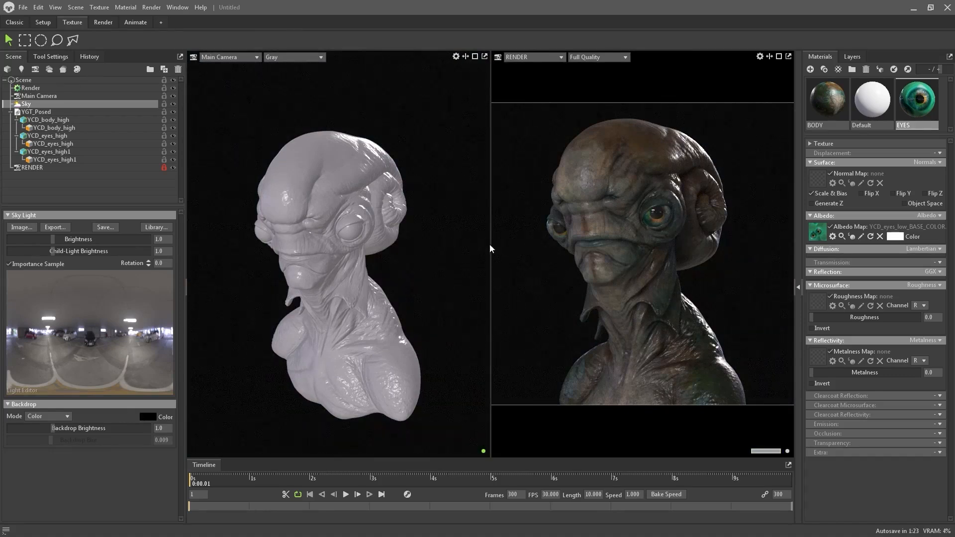
shift+drag(433, 252, 371, 261)
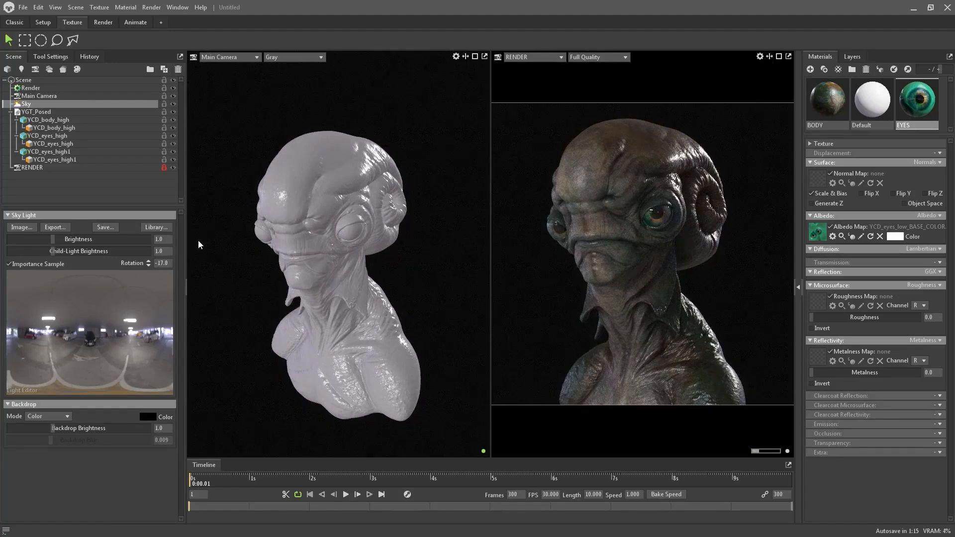
Step: Try library skies such as Alley Shoji, Alley Robot Dog and Alley Narrow on the bust, and settle on the Apartment Japanese sky
click(159, 227)
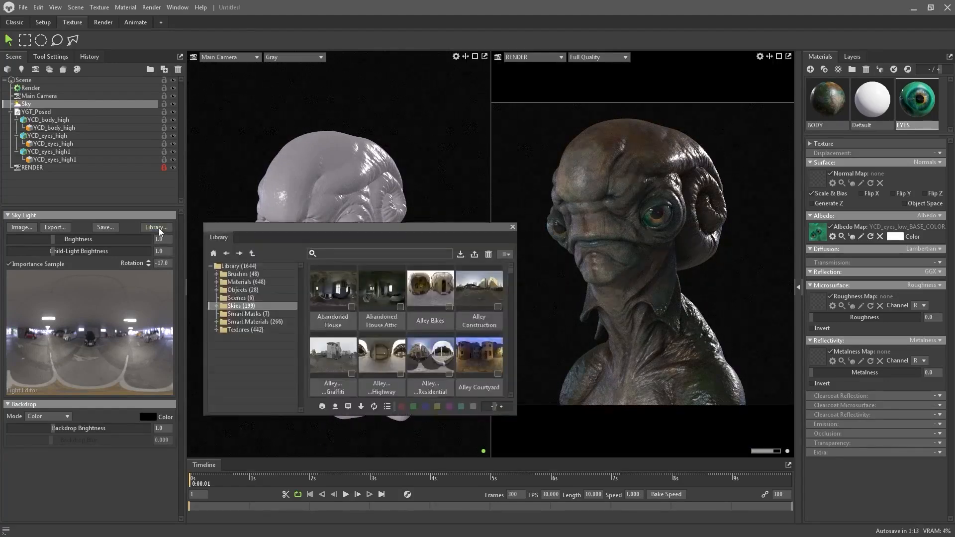
scroll(428, 306, down, 2)
scroll(428, 306, down, 4)
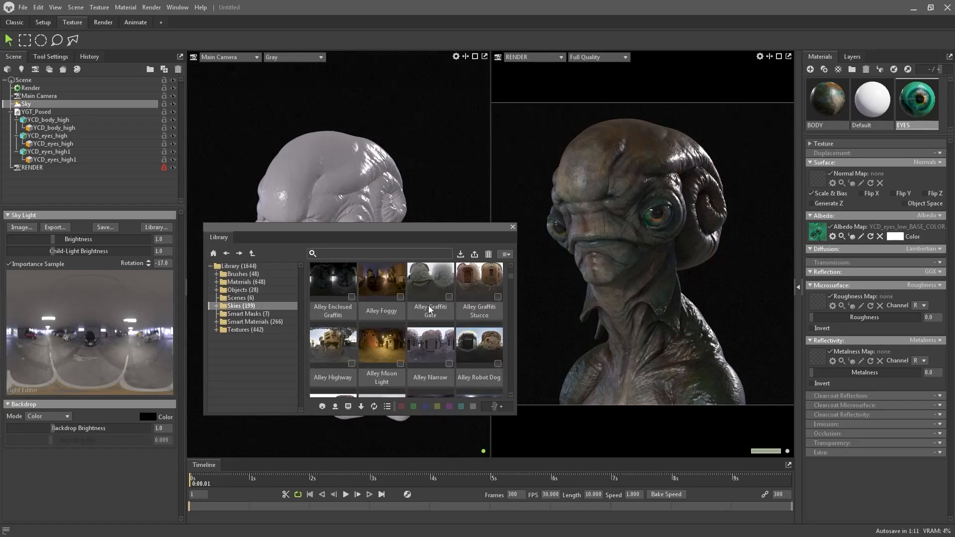
scroll(427, 324, down, 1)
double_click(342, 306)
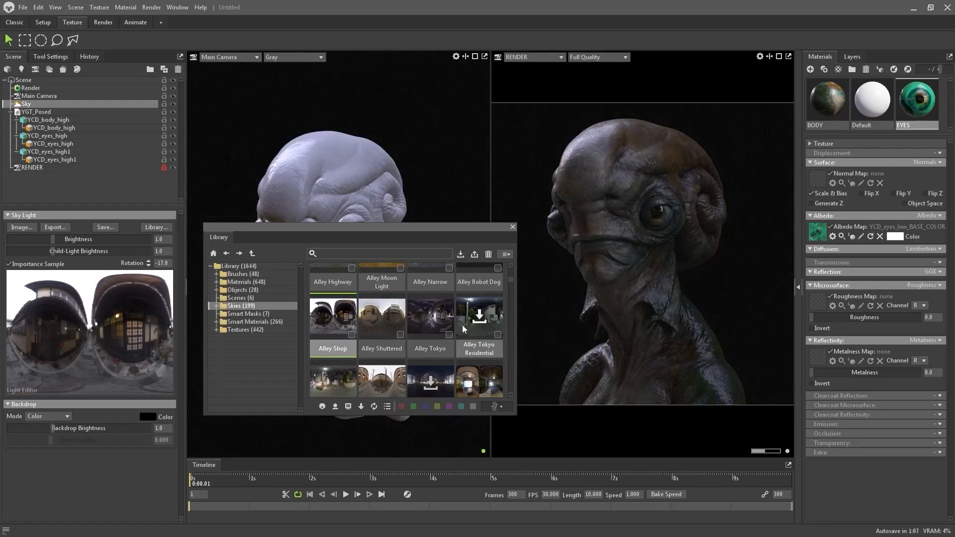
scroll(445, 347, down, 1)
click(498, 364)
double_click(496, 359)
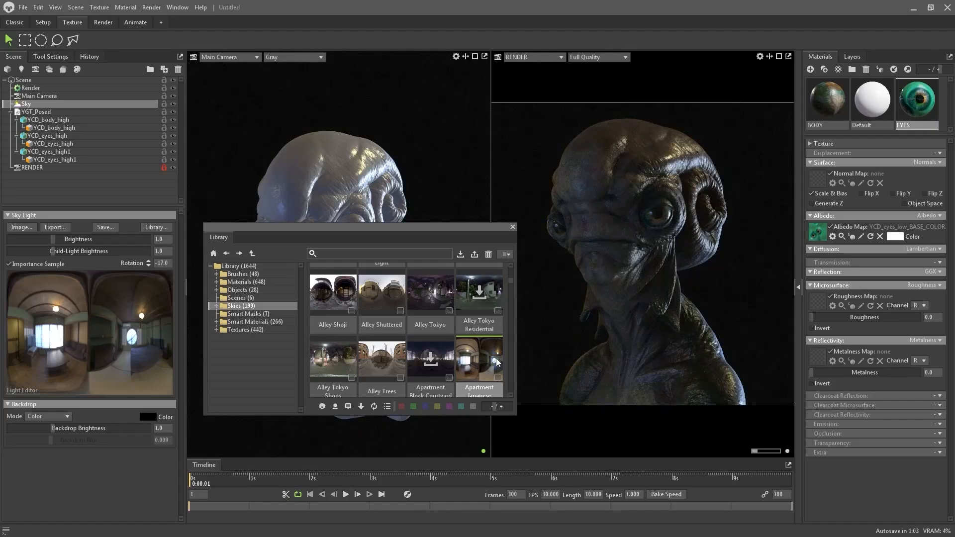
scroll(473, 361, up, 3)
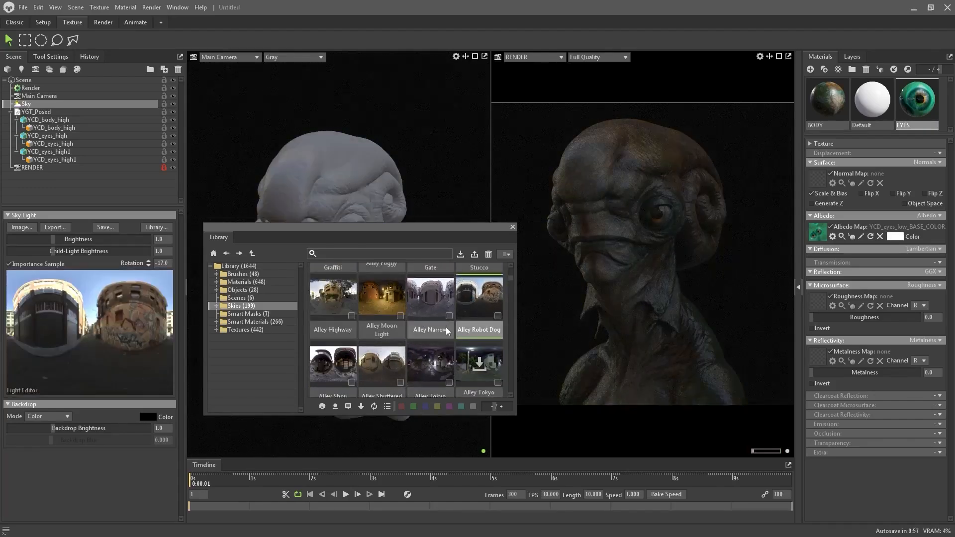
double_click(431, 328)
scroll(438, 326, down, 3)
double_click(473, 341)
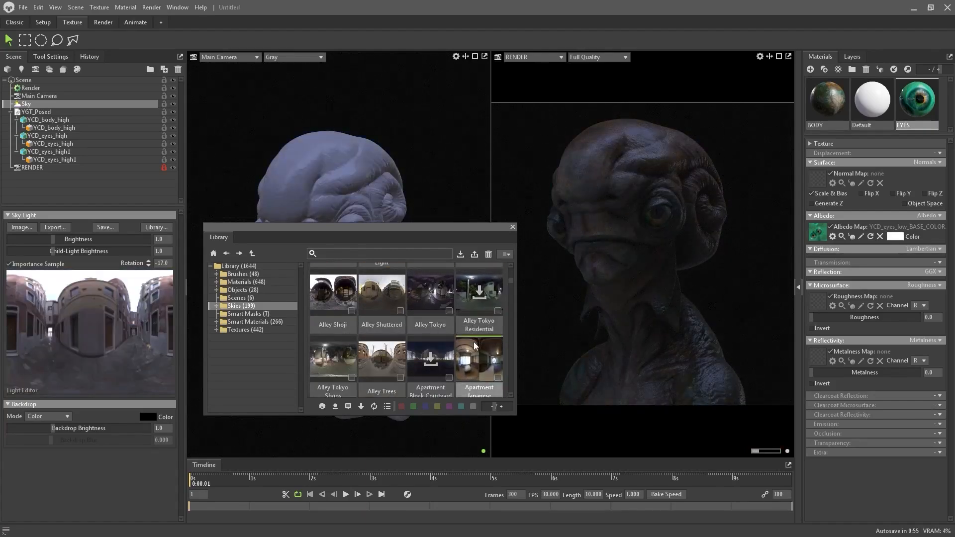
click(513, 227)
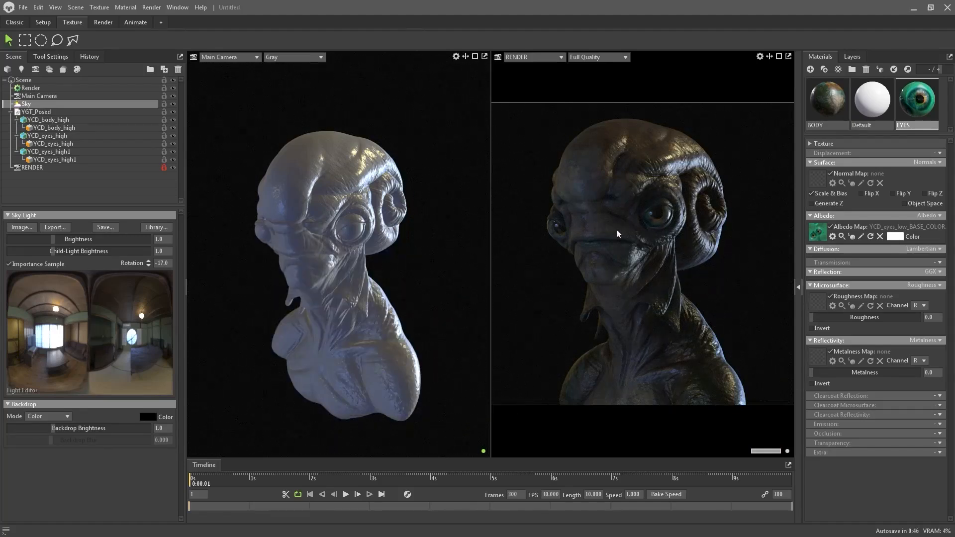
Step: Rotate the sky lighting to about -22.5° and compare the bust with the reference render
mouse_move(524, 265)
shift+mouse_down()
mouse_move(559, 268)
mouse_move(518, 280)
shift+mouse_up()
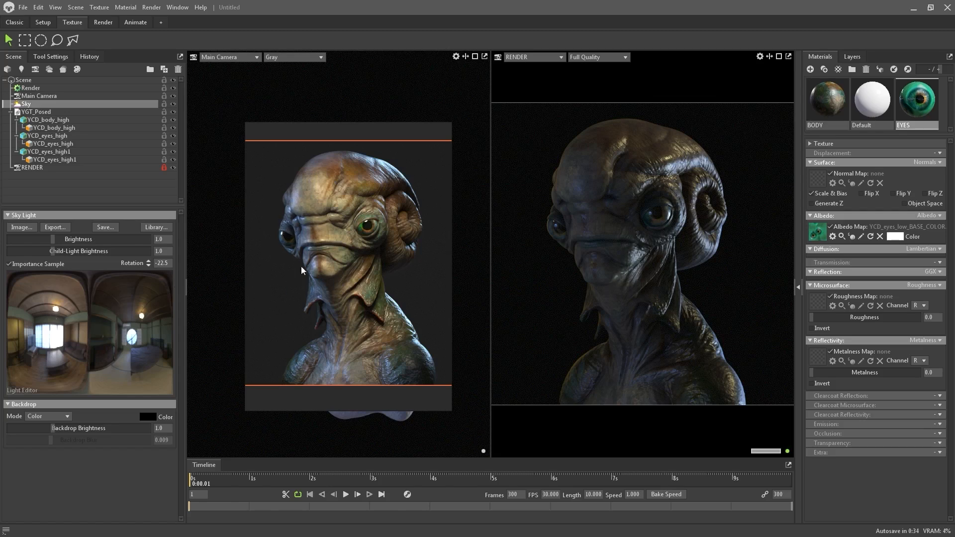
right_drag(386, 246, 0, 246)
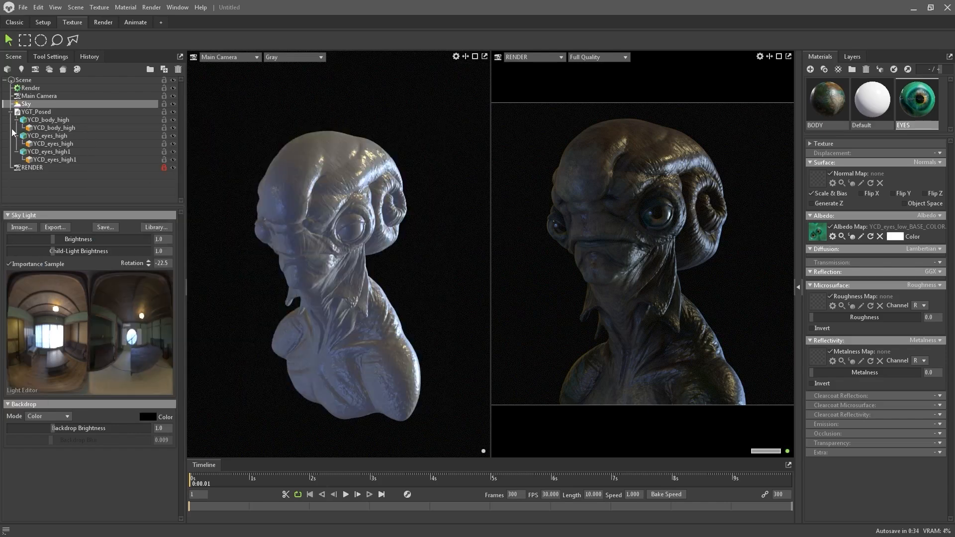
Step: Collapse the YGT_Posed group and add a new light named KEY
click(11, 112)
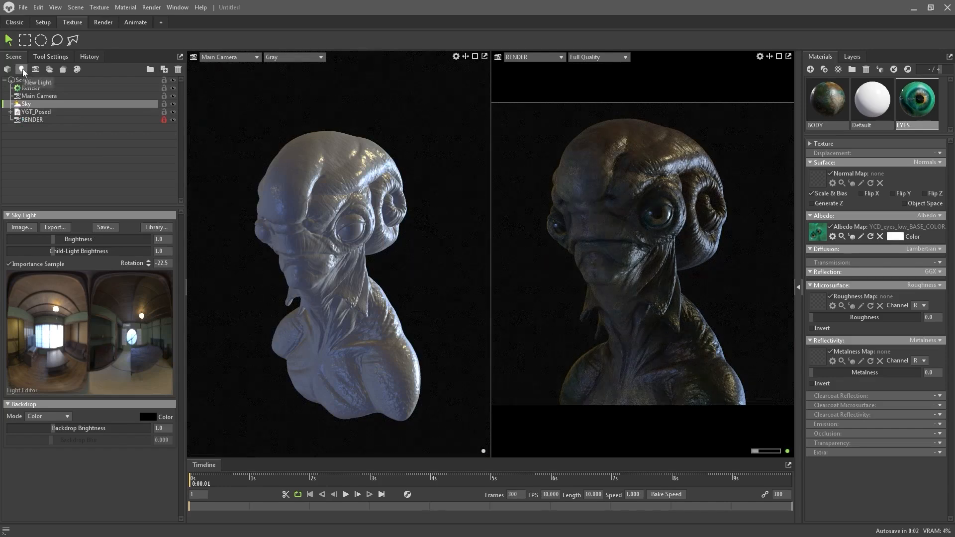
click(23, 69)
text(KEY)
key(Return)
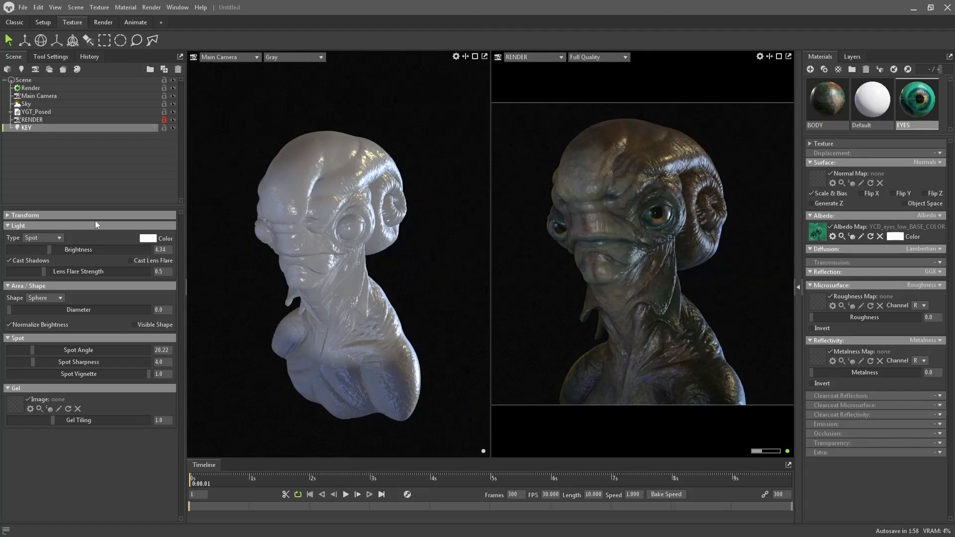
Step: Add a second light named FILL, hide it and select the KEY light
click(25, 68)
text(FILL)
key(Return)
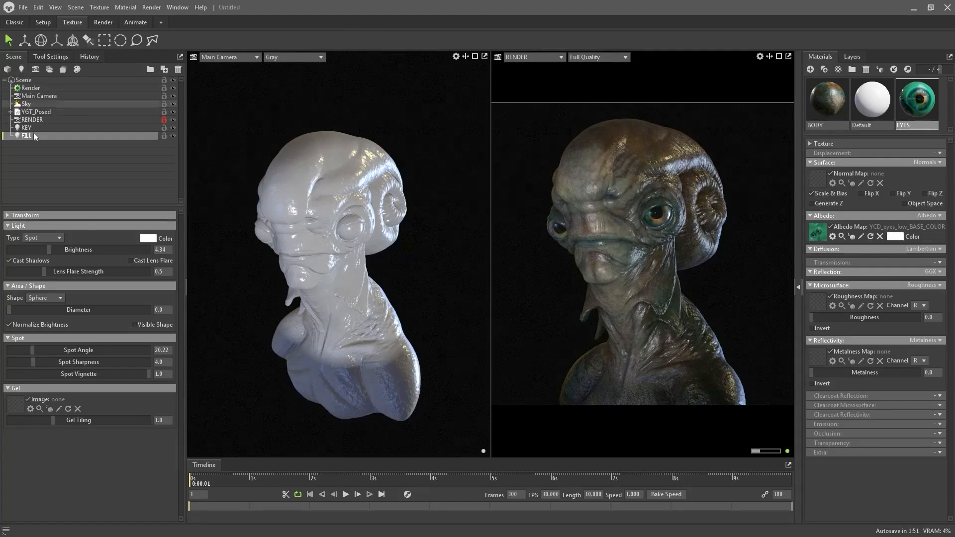
click(31, 127)
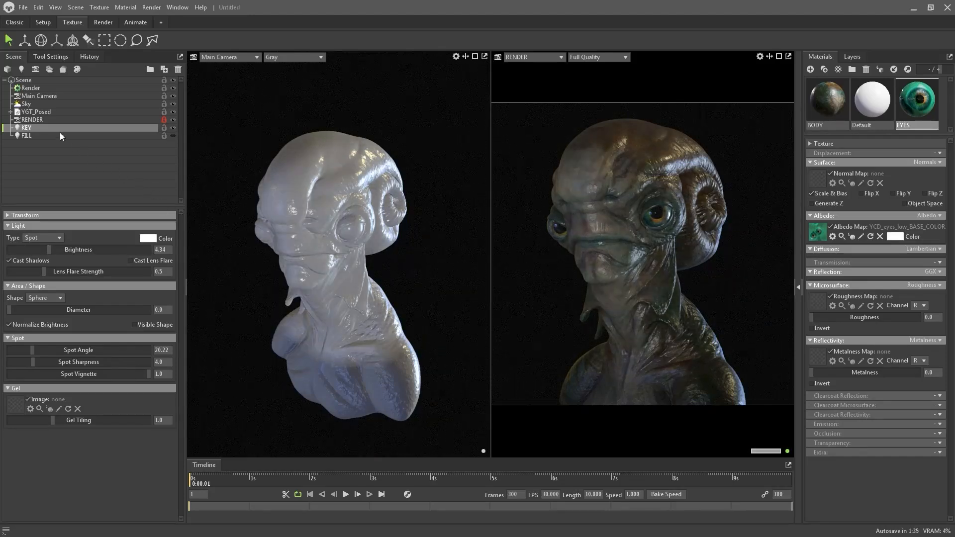
Step: Look through the FILL light, shift its direction around the bust, and set the KEY light's brightness to 5.391
click(249, 58)
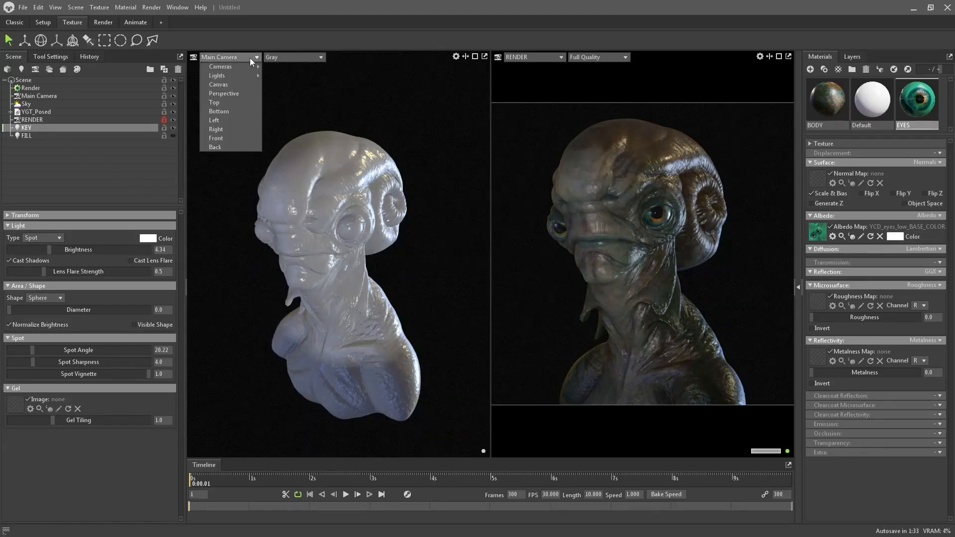
mouse_move(242, 75)
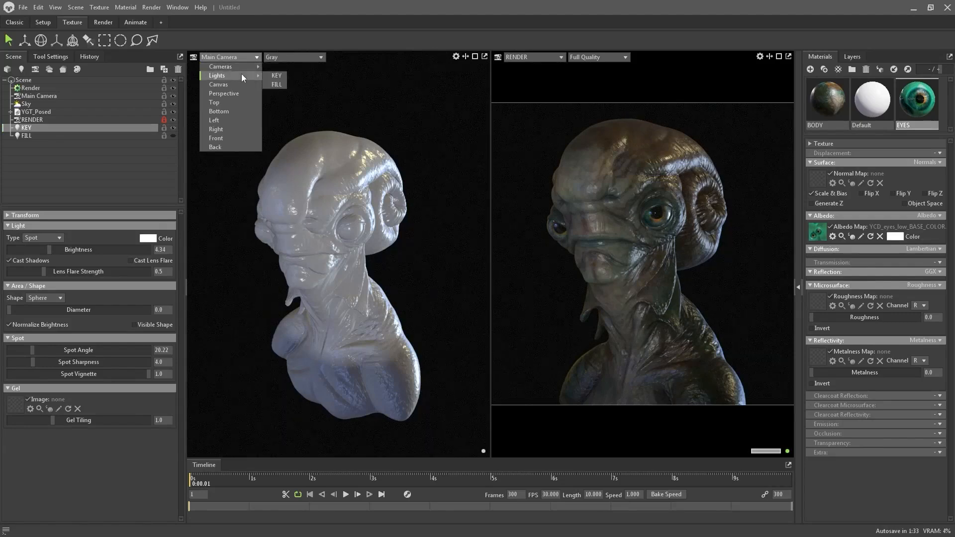
click(277, 85)
drag(369, 149, 328, 223)
drag(71, 248, 118, 254)
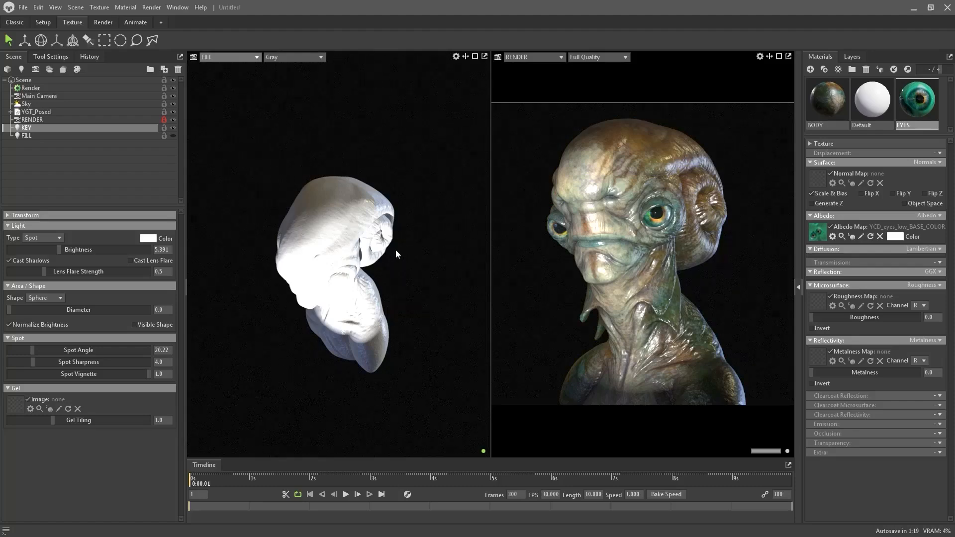
drag(325, 245, 256, 278)
Step: Look through the KEY light to aim it at the face from above, with diameter 5.371, spot angle 16.23 and sharpness 1.0
click(224, 53)
mouse_move(222, 76)
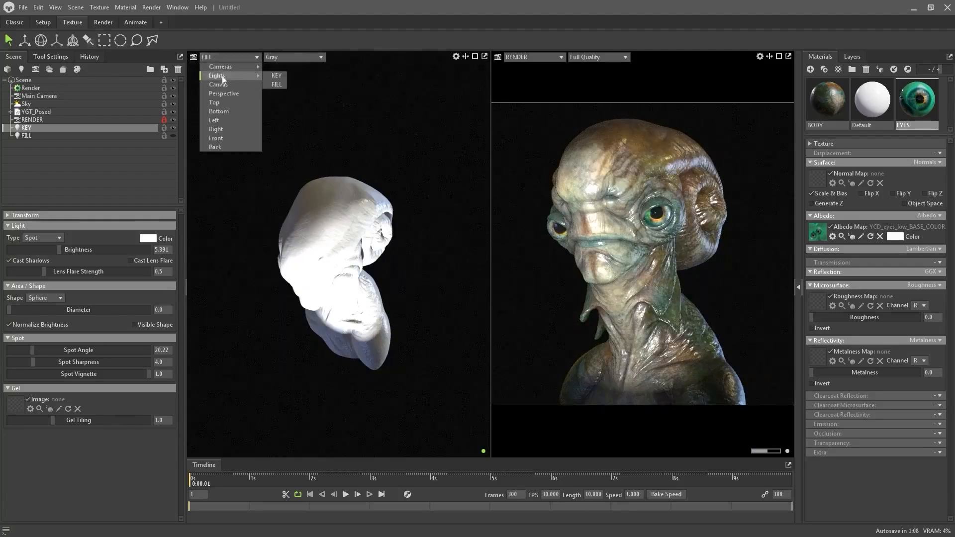
click(277, 75)
drag(346, 139, 356, 226)
drag(385, 315, 401, 278)
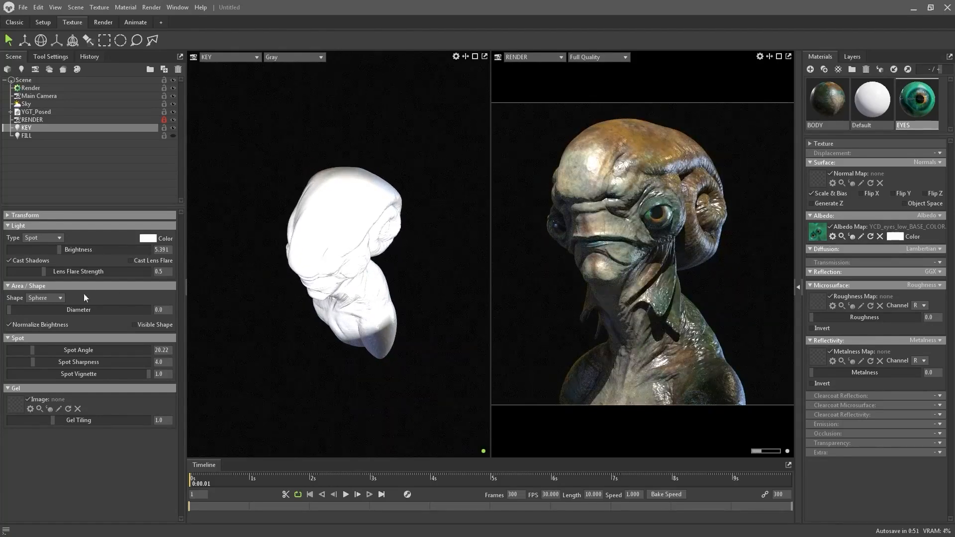
drag(19, 310, 40, 310)
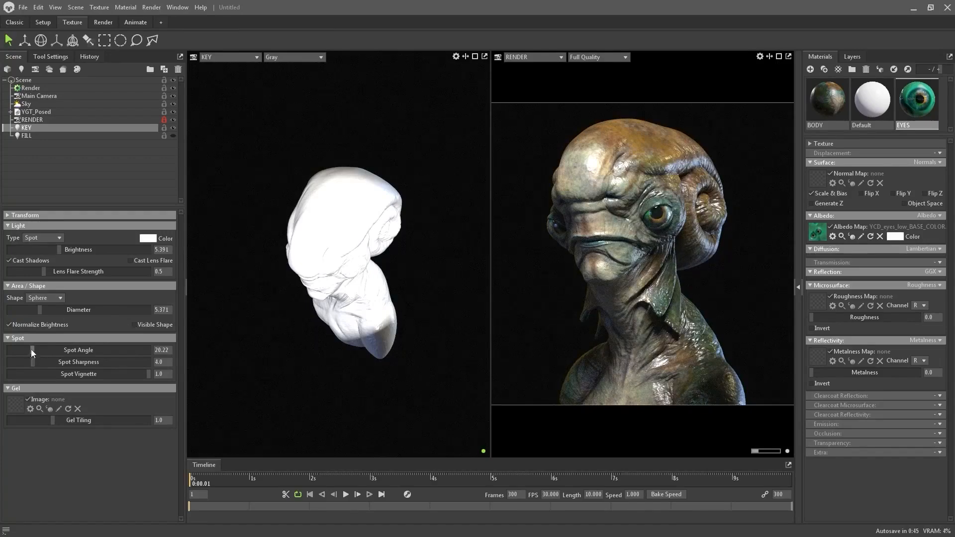
drag(31, 350, 3, 365)
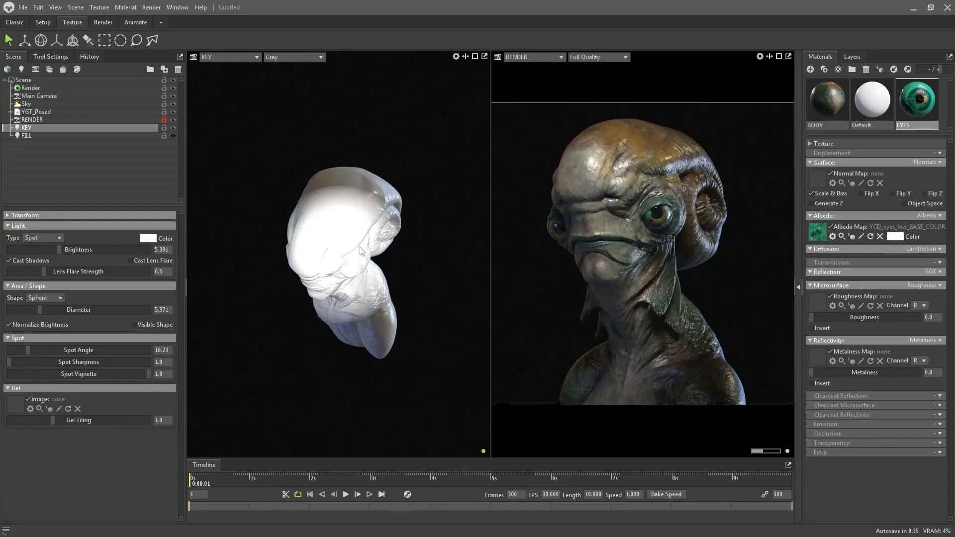
Step: Give the KEY light a warm cream color, f2ead0, and set its brightness to 5.498
click(147, 239)
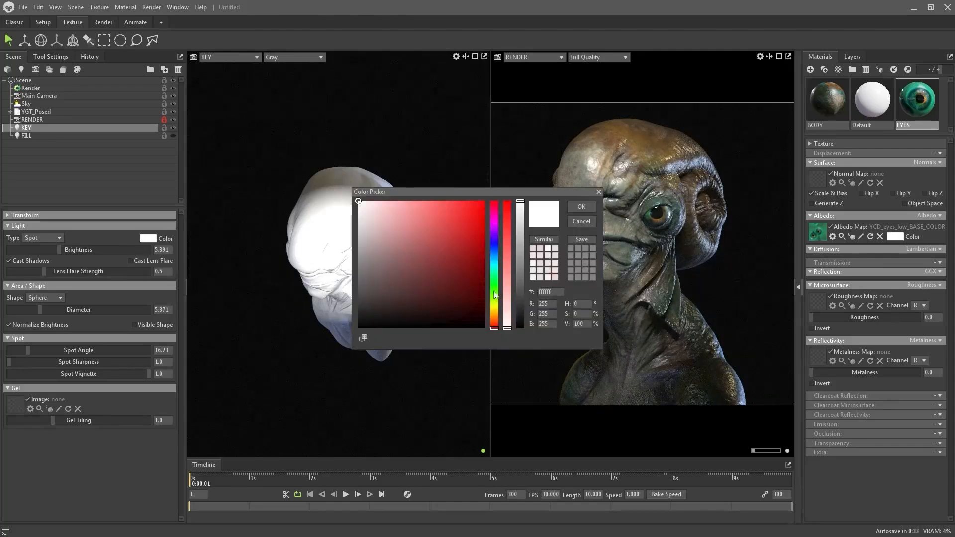
click(494, 308)
click(375, 202)
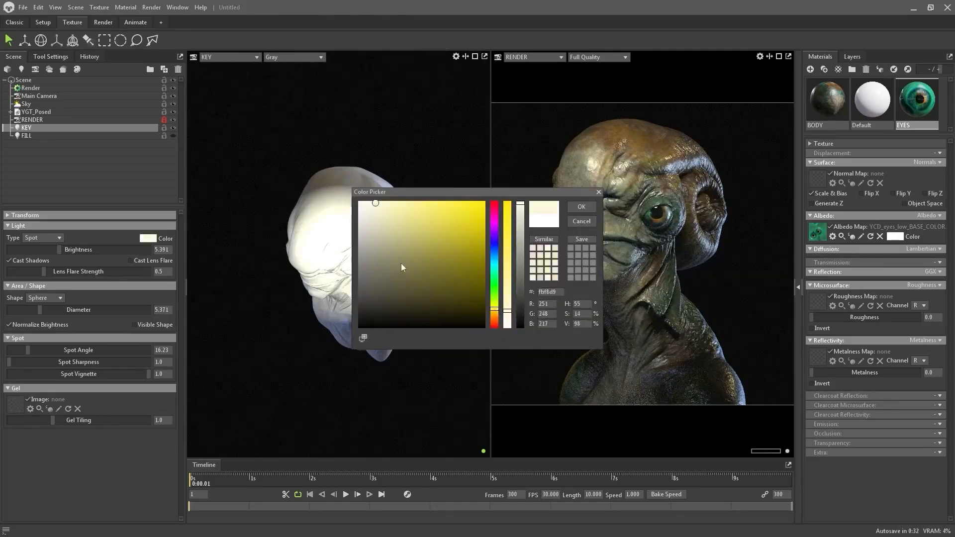
click(494, 313)
click(376, 207)
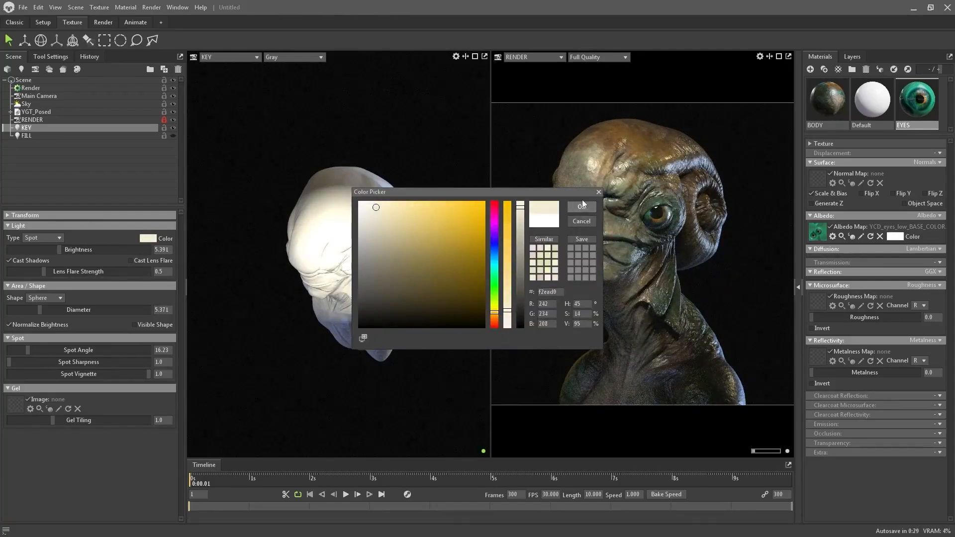
click(583, 205)
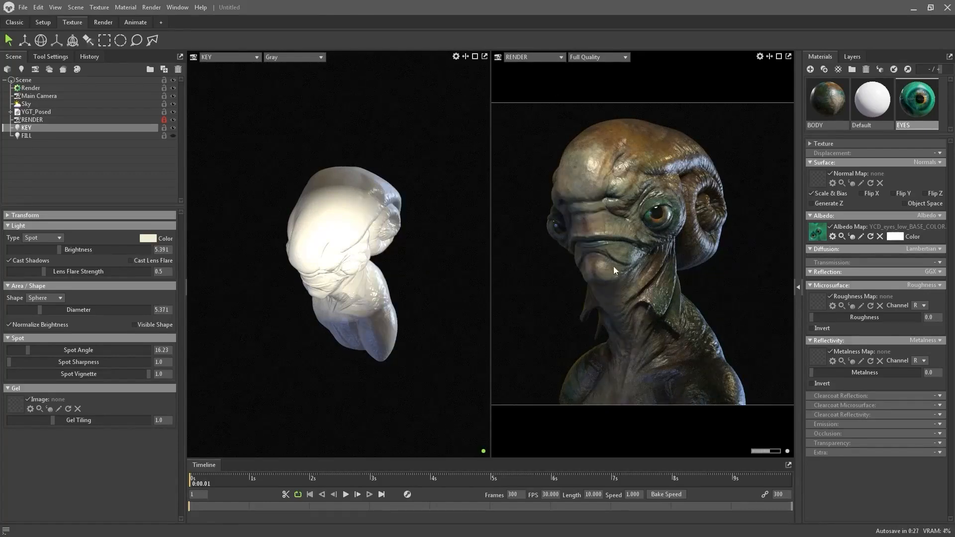
drag(60, 250, 60, 249)
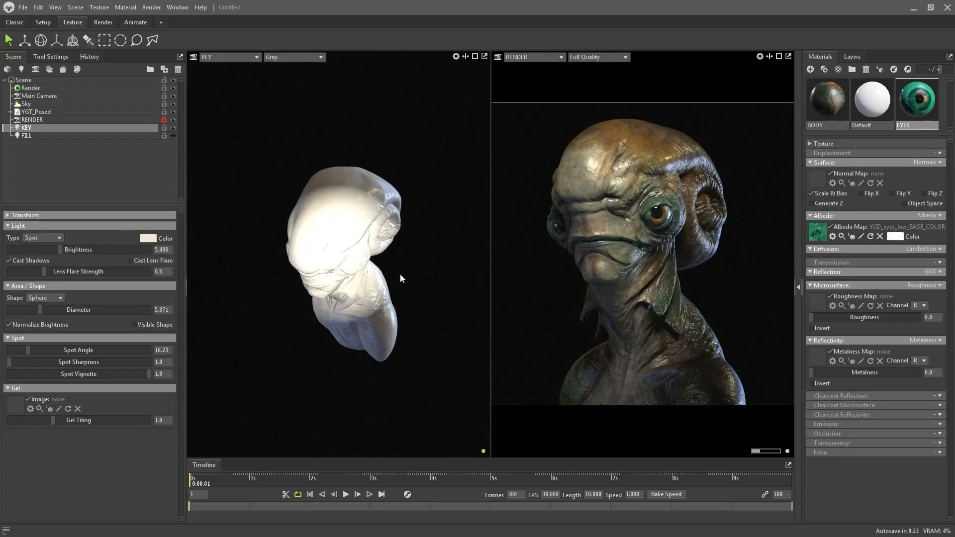
Step: Compare the render with the KEY light off and on, and unhide the FILL light and look through it
click(173, 128)
click(173, 128)
click(173, 137)
click(132, 136)
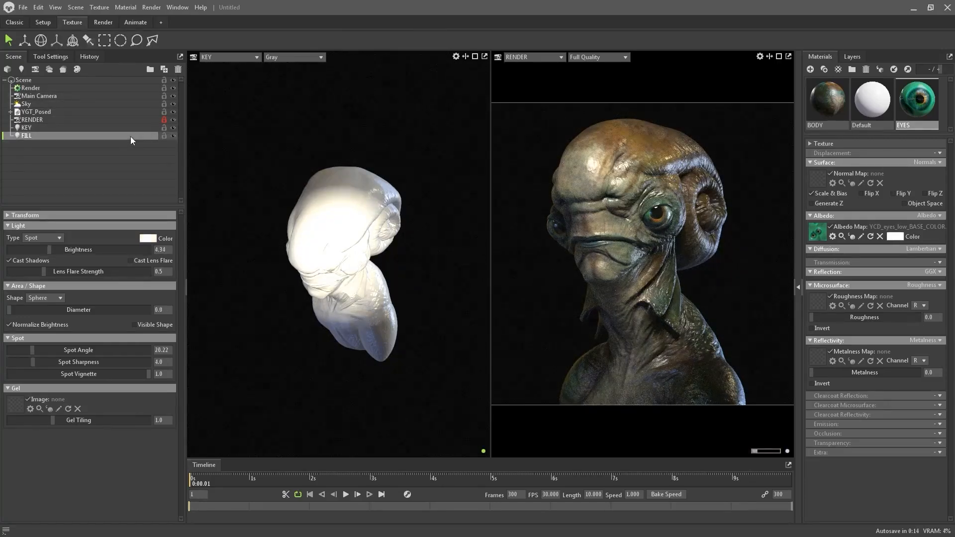
click(229, 58)
mouse_move(229, 75)
click(271, 84)
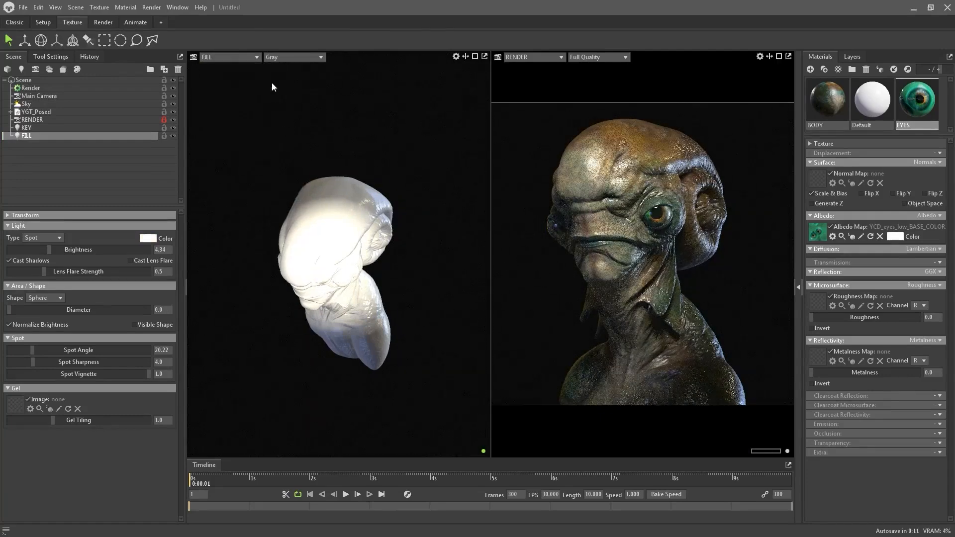
Step: Color the FILL light a saturated blue and set its brightness to 5.872
click(151, 241)
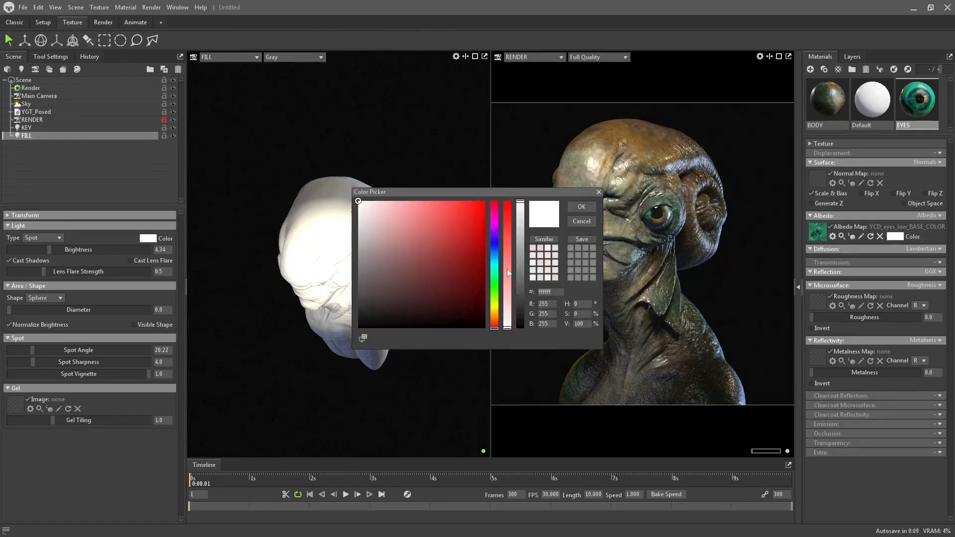
click(494, 247)
drag(459, 205, 466, 202)
key(Return)
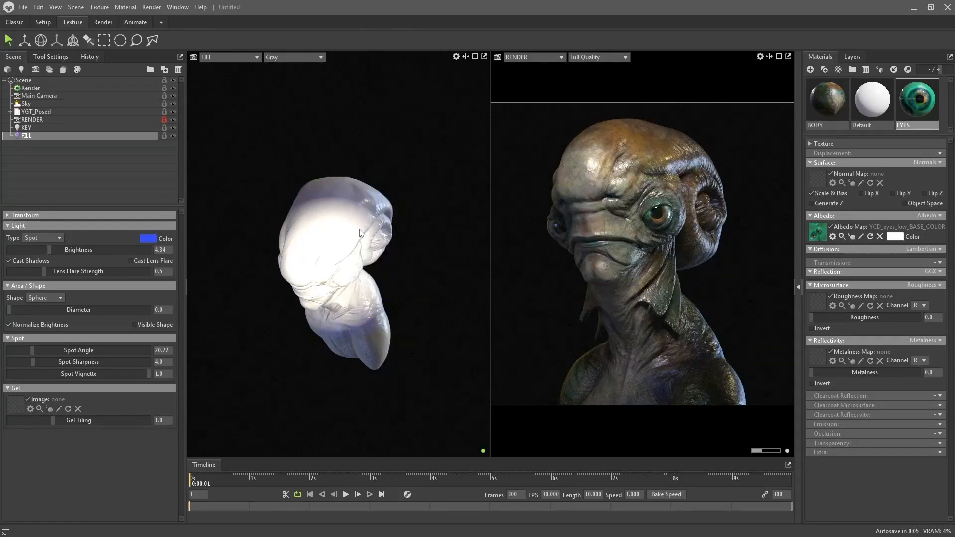
drag(49, 250, 64, 250)
Step: Orbit the FILL light to the opposite side of the bust from the KEY, with diameter 2.989, spot angle 35.87 and sharpness 1.0
drag(293, 259, 544, 228)
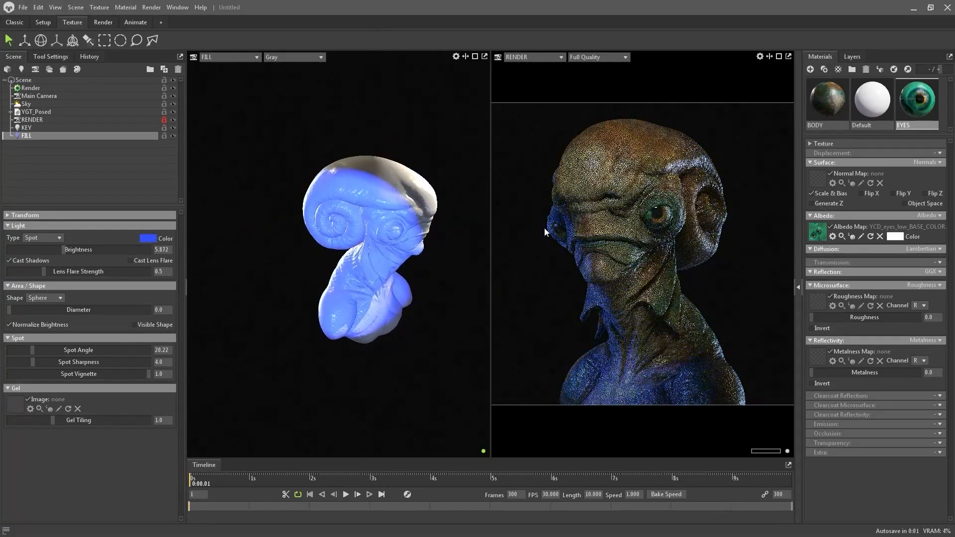
drag(24, 310, 41, 314)
drag(366, 251, 362, 319)
drag(33, 350, 5, 363)
drag(431, 252, 371, 263)
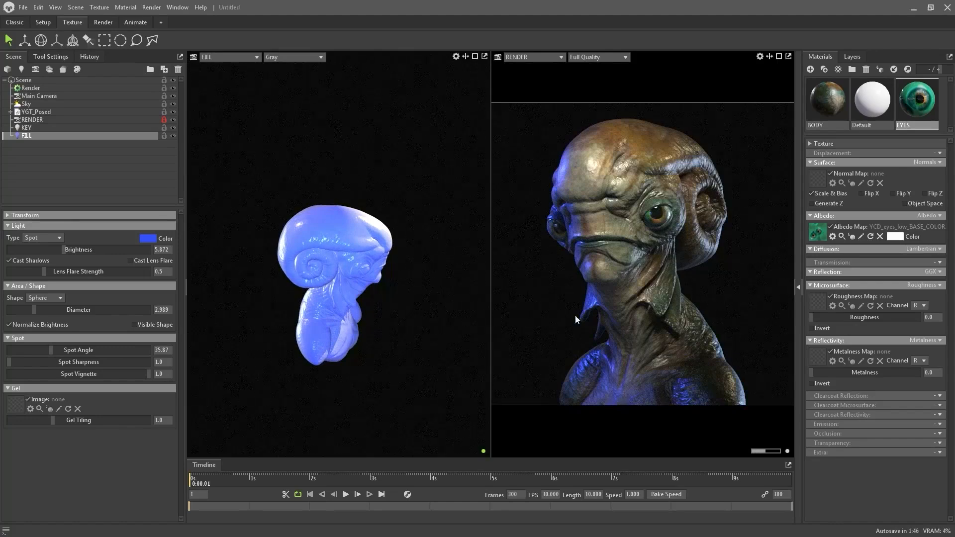
Step: Soften the FILL light's color to the muted blue 5885dc and set its brightness to 5.498
click(148, 238)
drag(457, 192, 324, 276)
drag(361, 336, 360, 331)
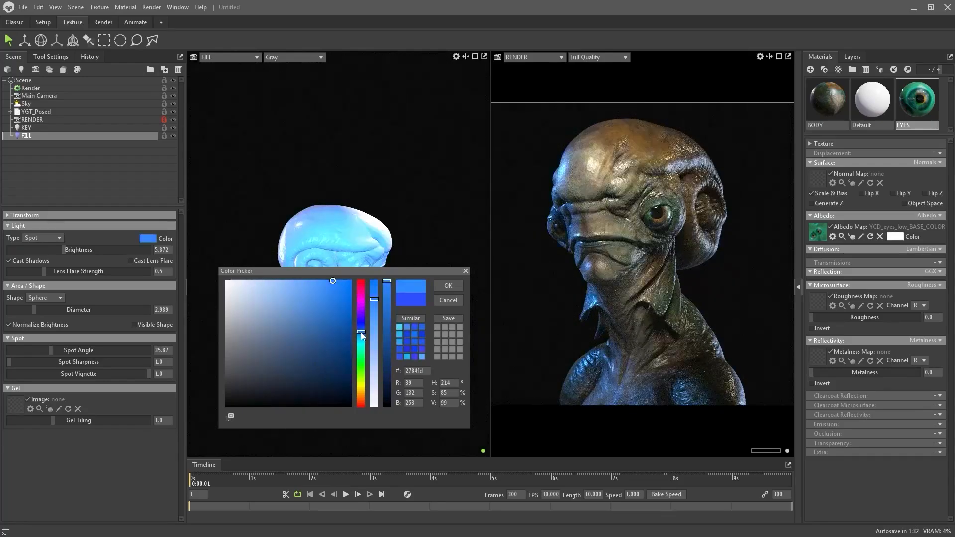
drag(280, 296, 302, 298)
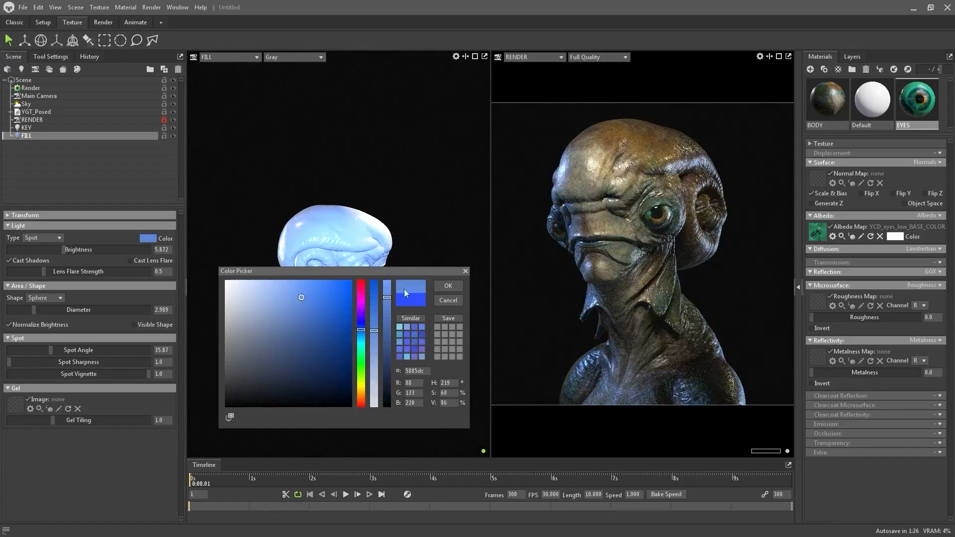
click(447, 286)
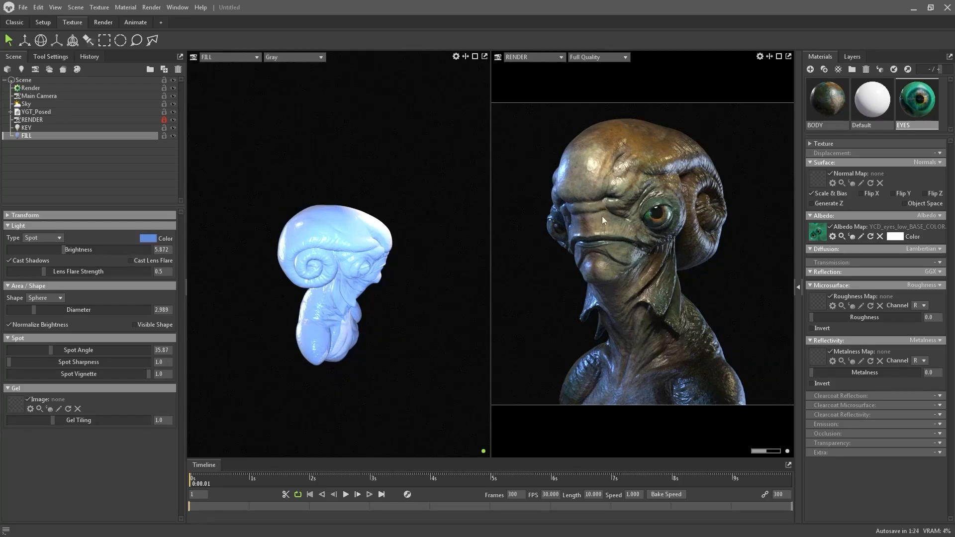
drag(63, 250, 60, 250)
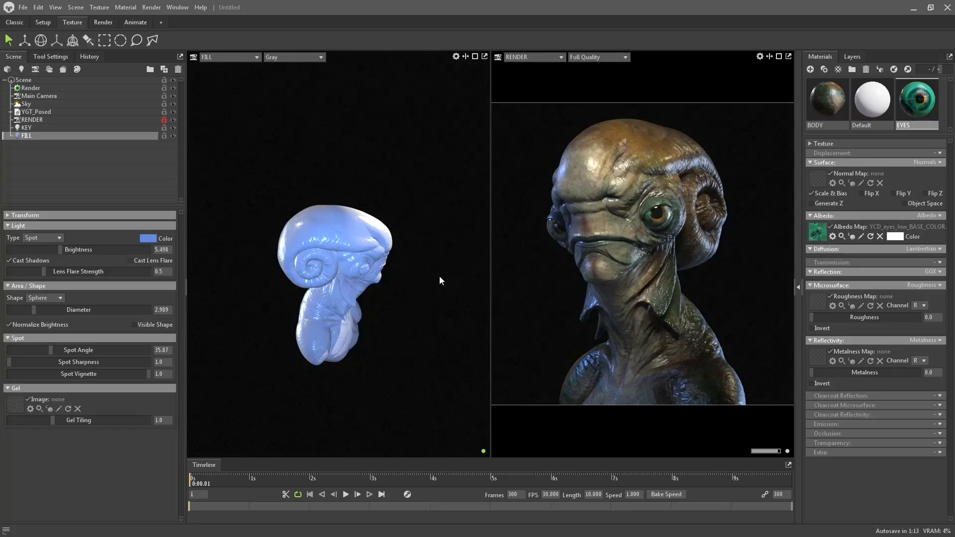
right_drag(87, 233, 354, 205)
Step: Add a third light to the scene and name it RIM
click(21, 70)
double_click(34, 143)
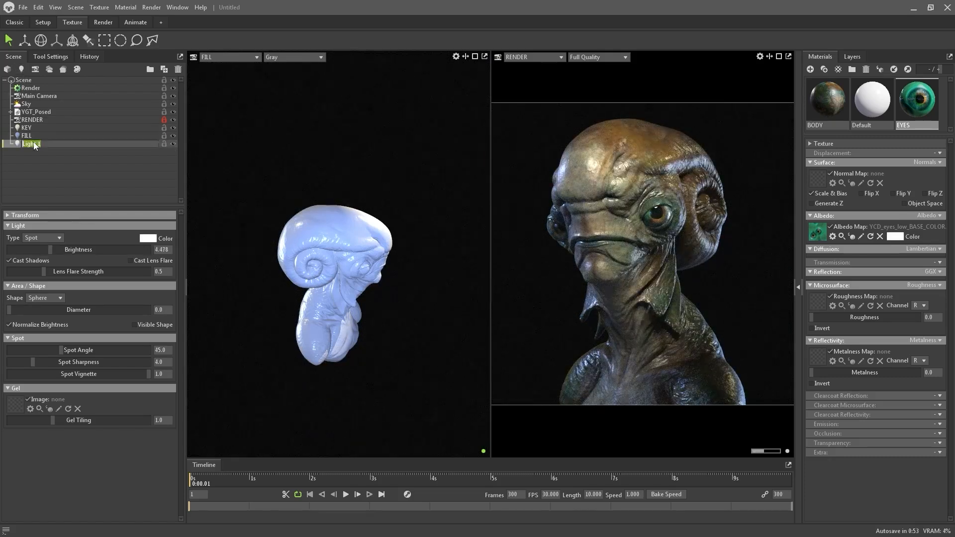
text(RIM)
key(Return)
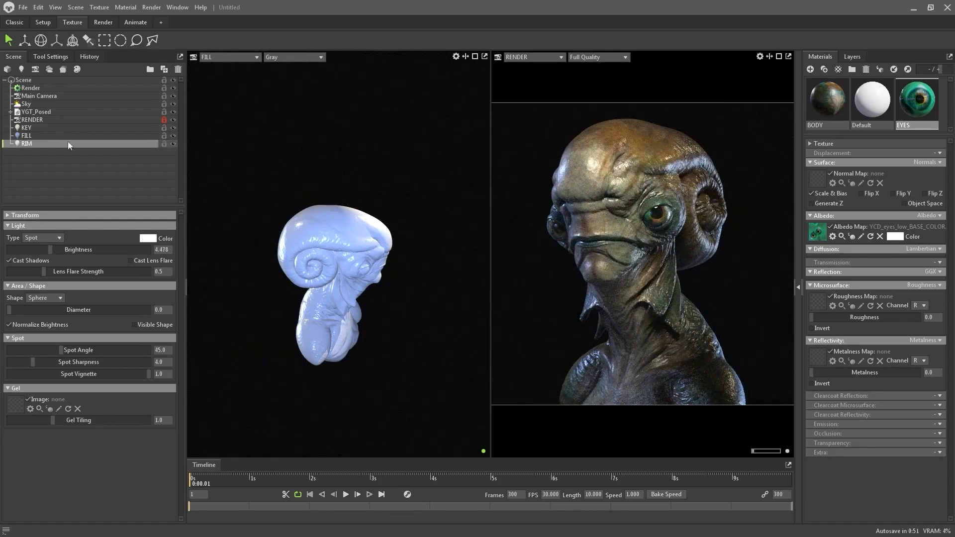
Step: Look through the RIM light and orbit it behind the bust so it lights the back of the head and shoulders
click(235, 56)
mouse_move(237, 75)
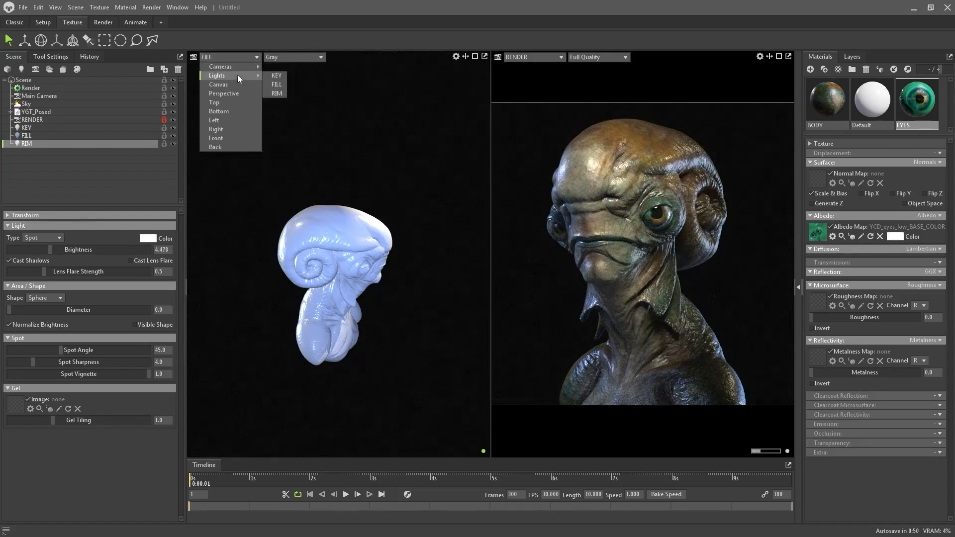
click(277, 94)
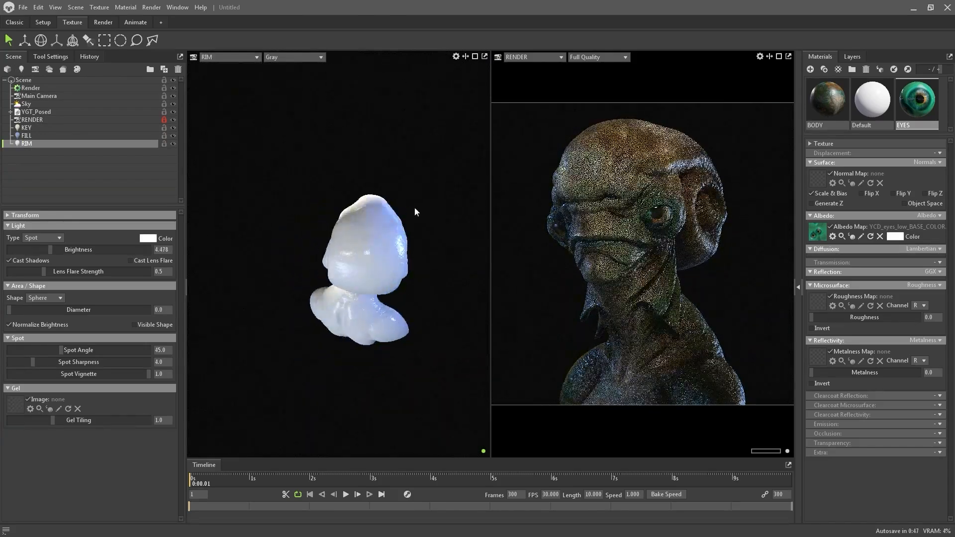
drag(404, 195, 343, 193)
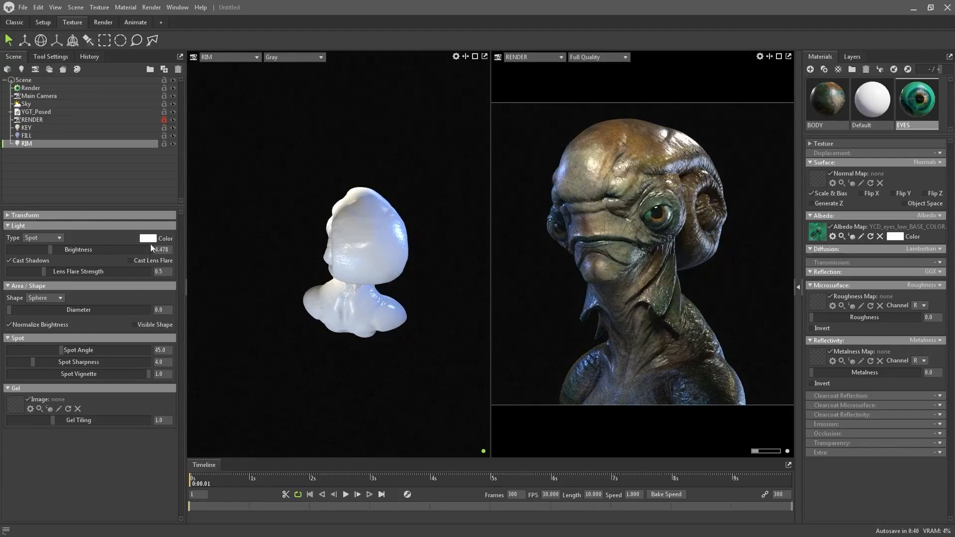
Step: Give the RIM light a pale blue color
click(148, 239)
click(361, 324)
click(261, 290)
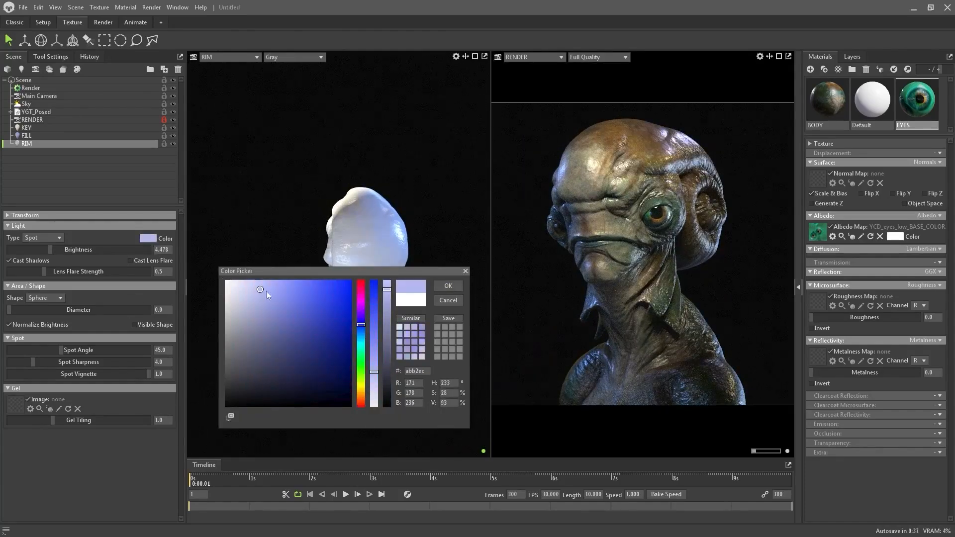
click(362, 330)
click(448, 285)
Step: Increase the RIM light's diameter and brightness, and deselect it
drag(9, 310, 27, 308)
drag(50, 249, 55, 249)
right_drag(0, 239, 0, 199)
drag(42, 250, 47, 252)
click(339, 346)
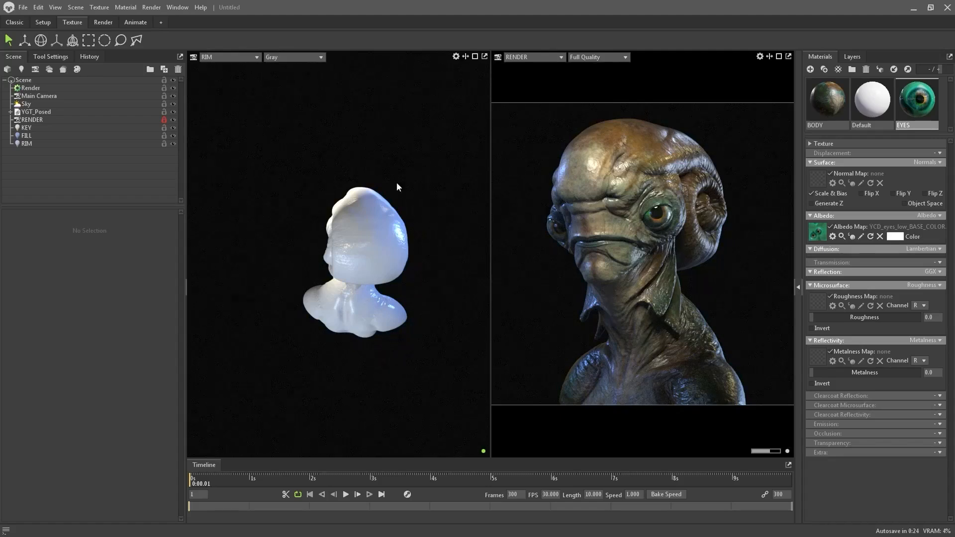
Step: Unlock the RENDER camera and set its depth of field to Ray Traced with Sticky Focus enabled
click(498, 57)
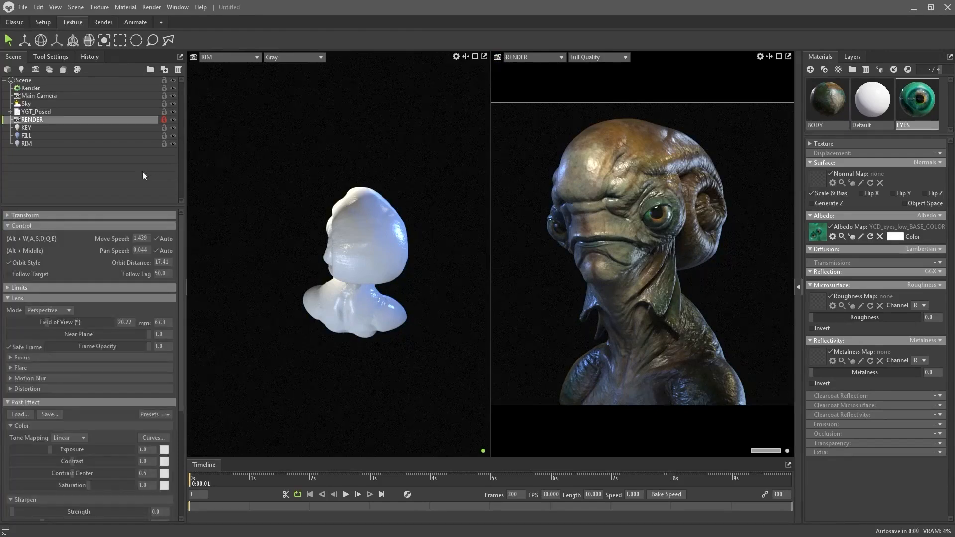
click(164, 120)
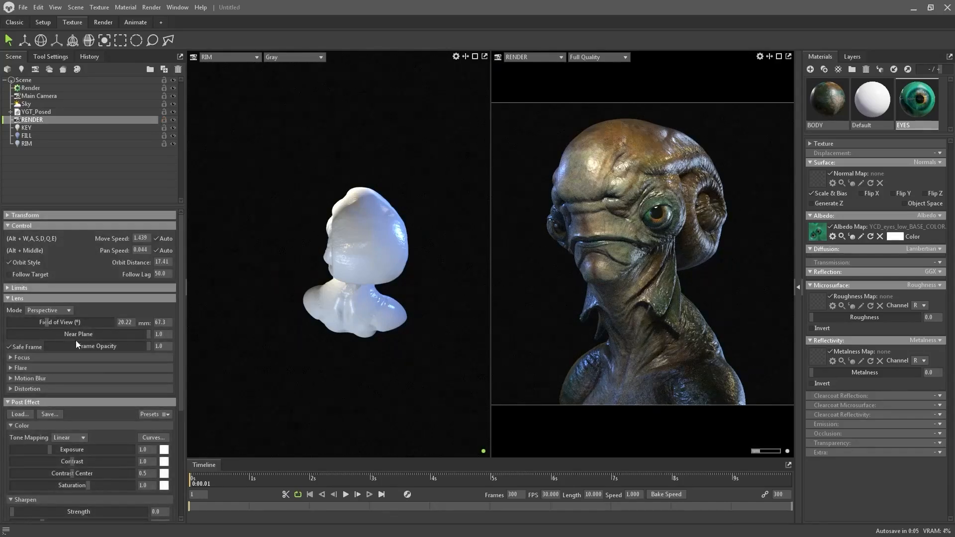
click(24, 357)
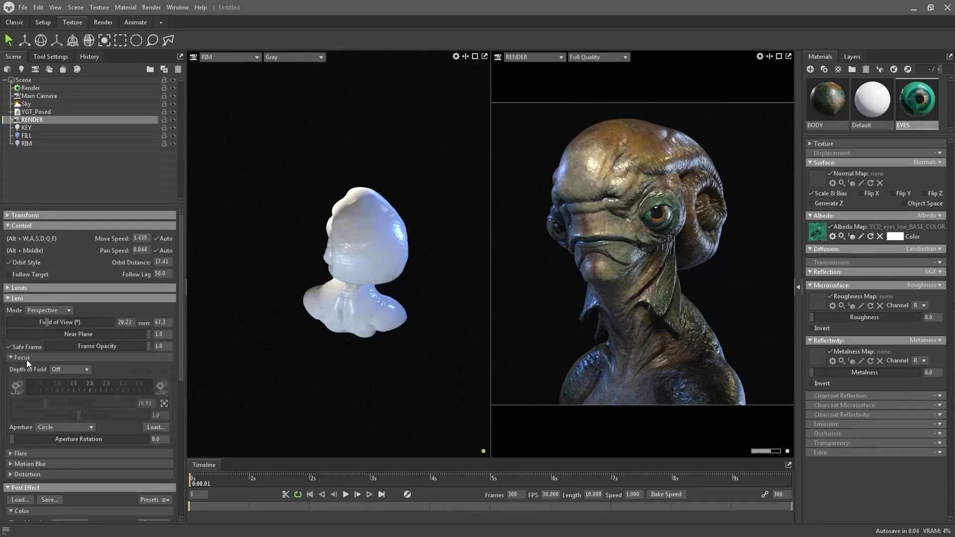
click(70, 369)
click(72, 396)
click(136, 370)
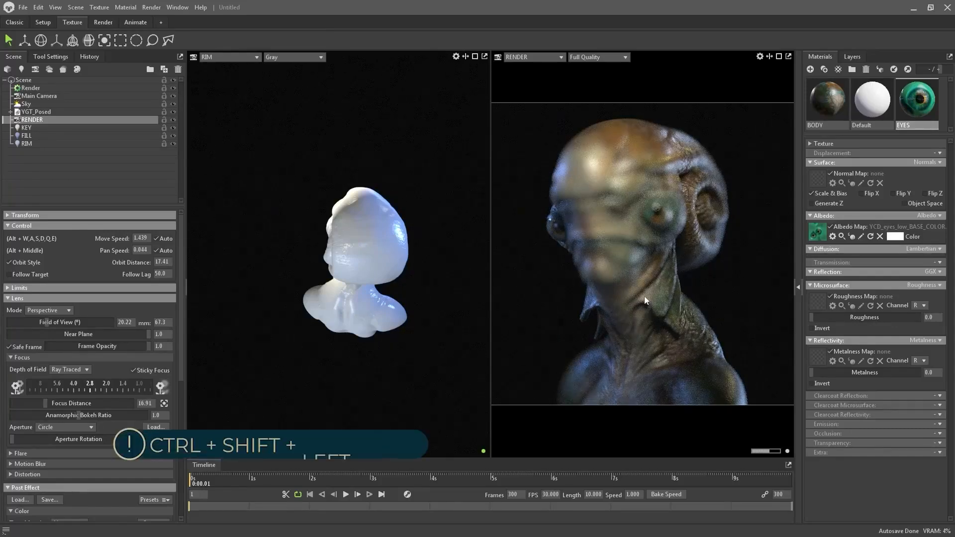
Step: Focus the RENDER camera on the alien's nearer eye and set the f-stop between 32 and 23
ctrl+shift+click(655, 210)
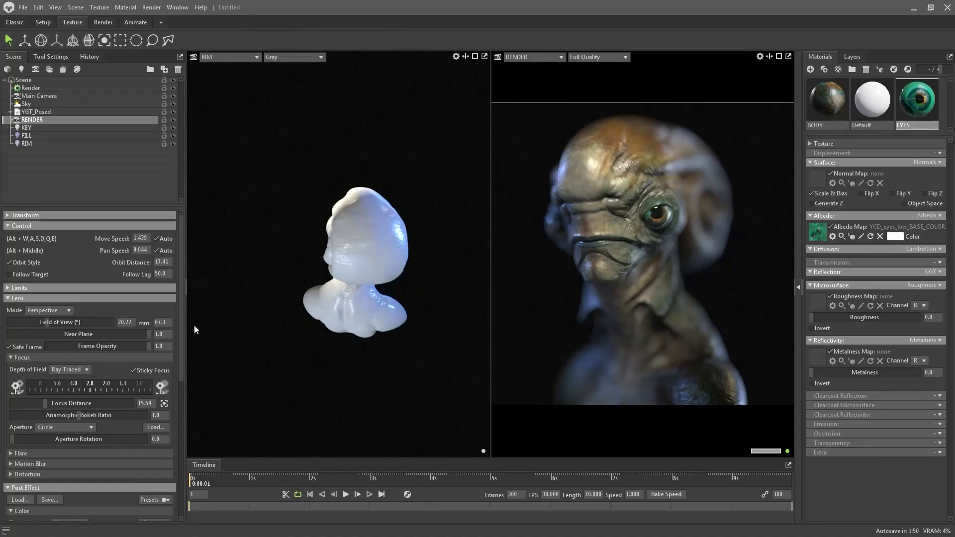
drag(92, 390, 190, 382)
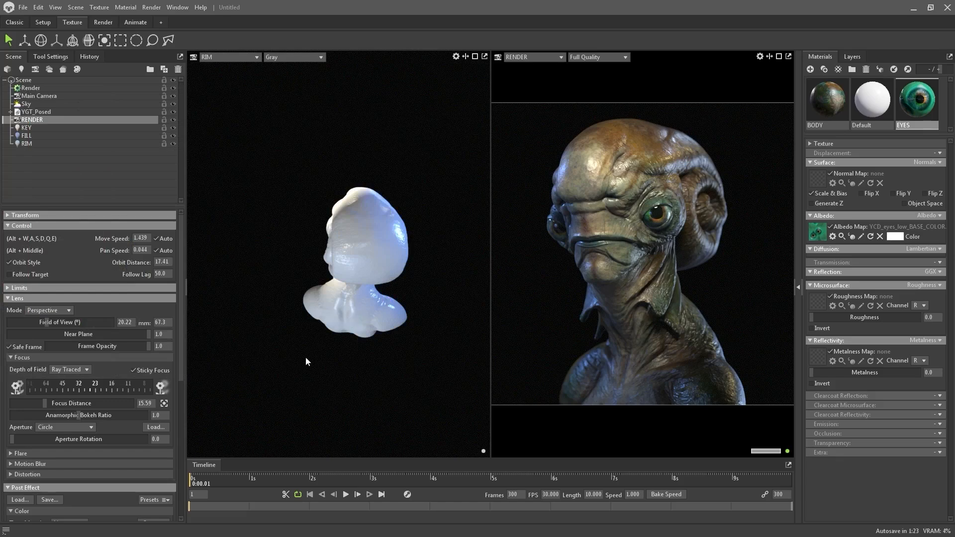
Step: Show the scale reference in the RIM light viewport and compare the bust's size with the human figure
drag(274, 306, 436, 163)
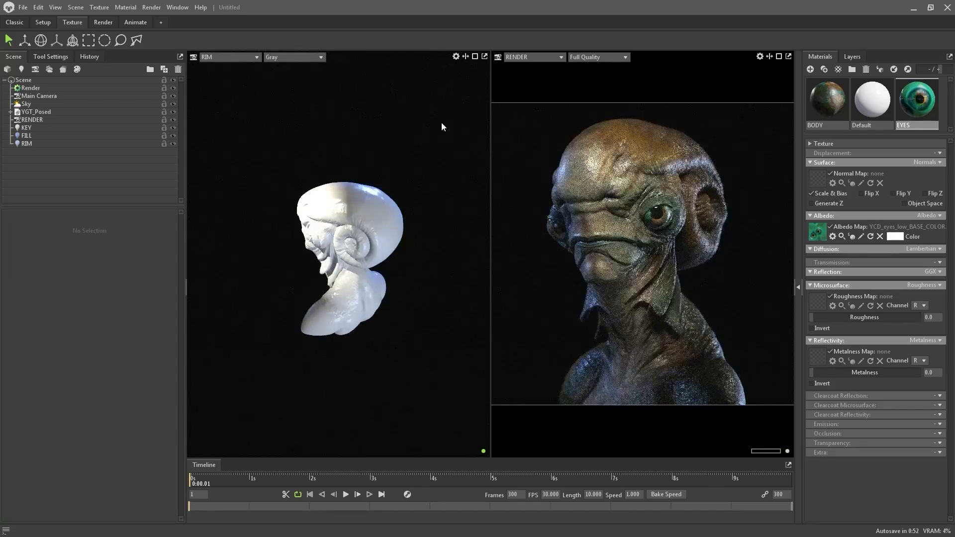
click(456, 57)
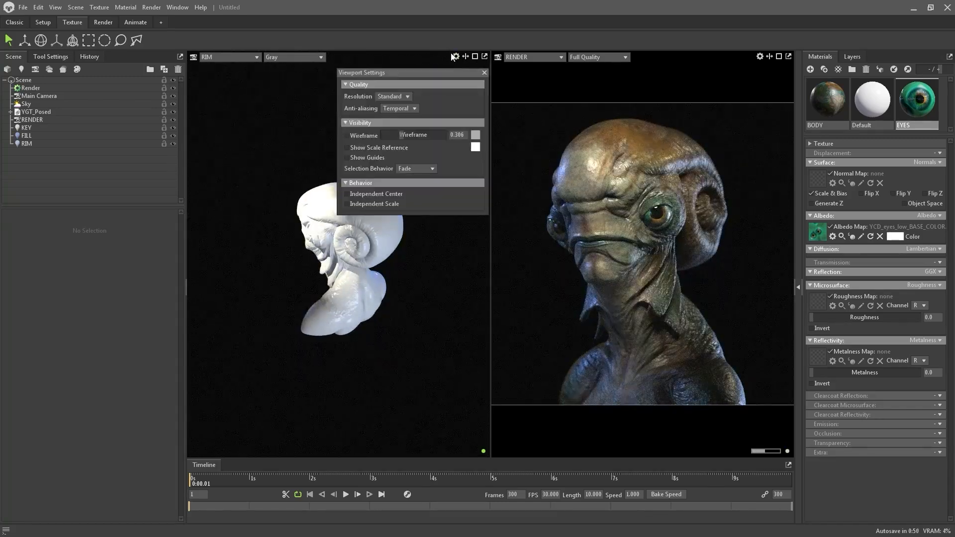
click(376, 148)
click(484, 73)
right_drag(421, 228, 333, 178)
middle_drag(333, 178, 336, 226)
drag(336, 227, 345, 204)
middle_drag(345, 205, 346, 228)
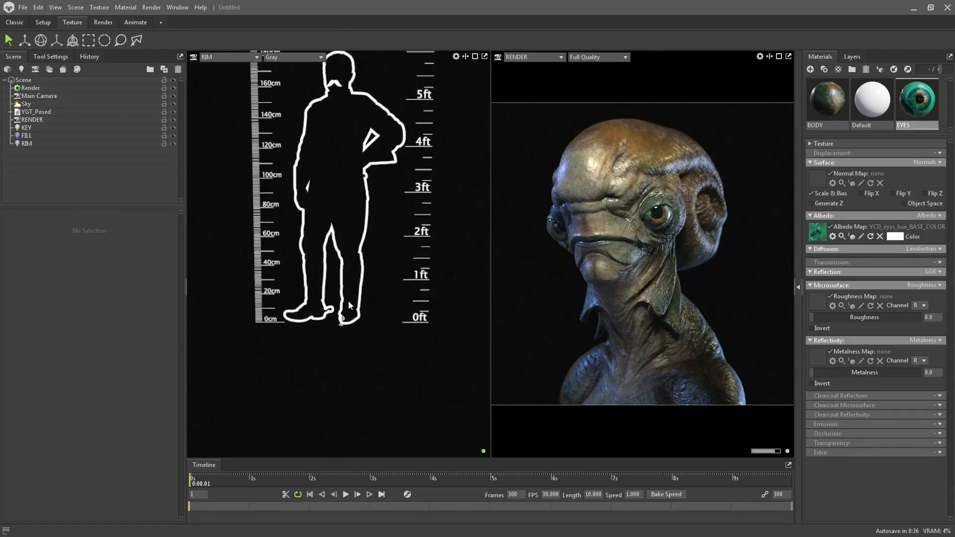
Step: Set the scene scale to 20 and compare the bust with the scale reference
click(30, 80)
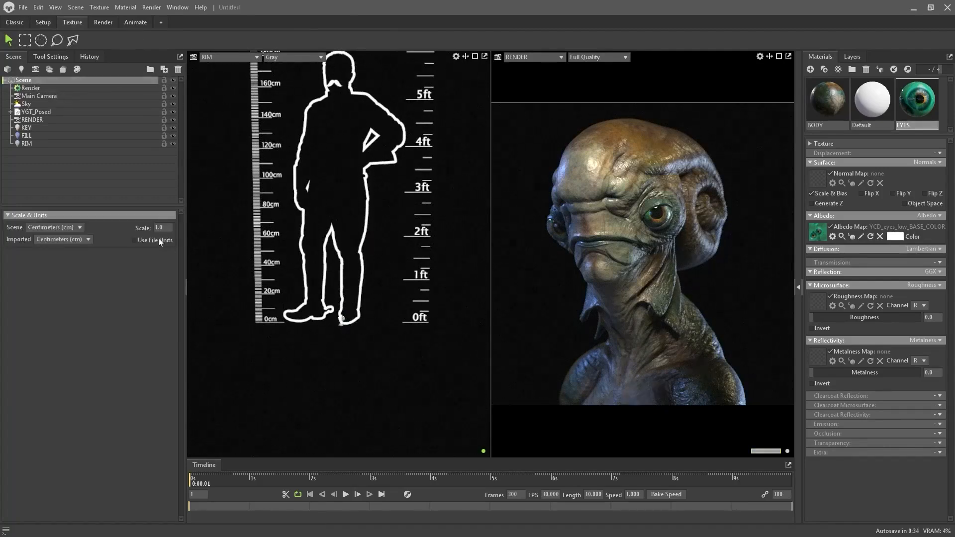
click(169, 228)
text(20)
key(Return)
alt+right_drag(345, 318, 366, 428)
alt+middle_drag(366, 428, 355, 375)
alt+right_drag(319, 219, 271, 296)
alt+middle_drag(271, 296, 279, 235)
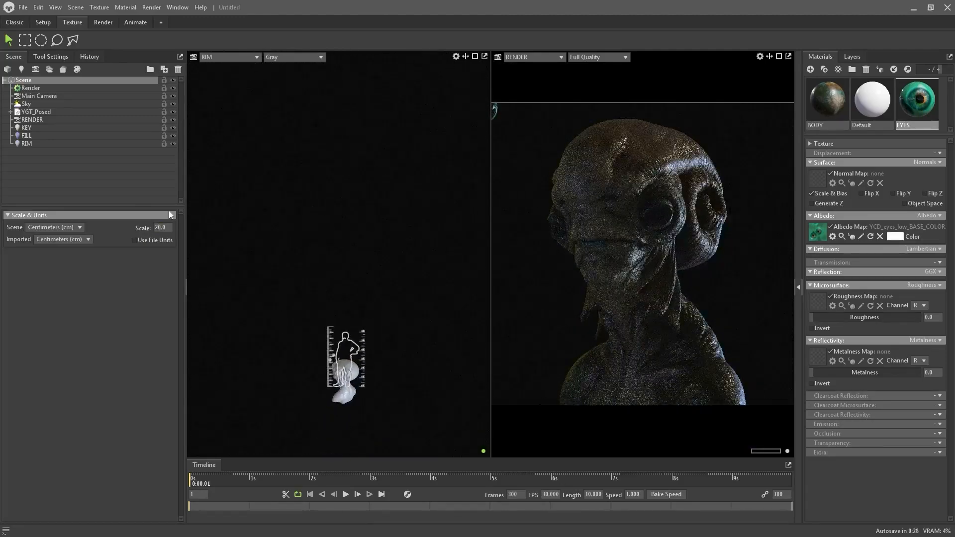
Step: Try scene scales of 30, 15 and 5 against the human scale reference
text(3)
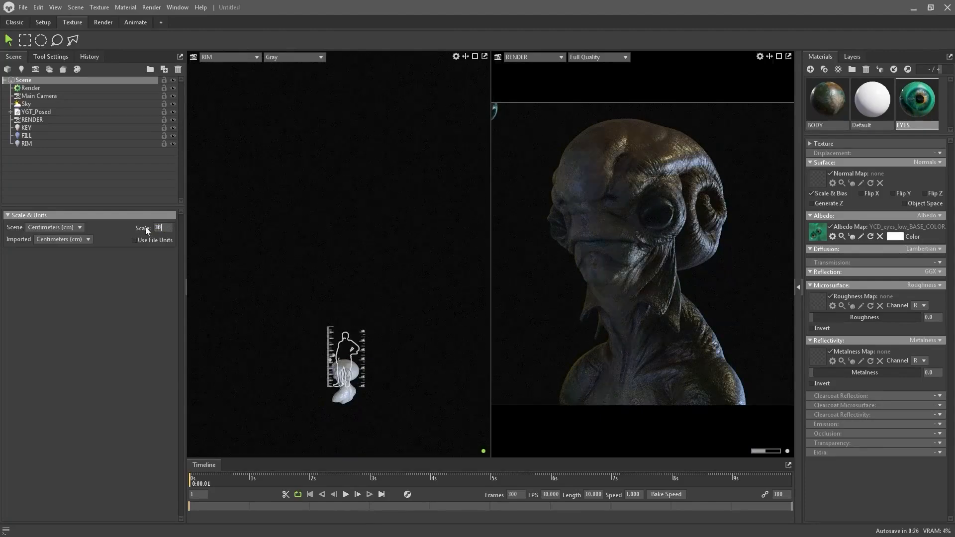
text(0)
key(Return)
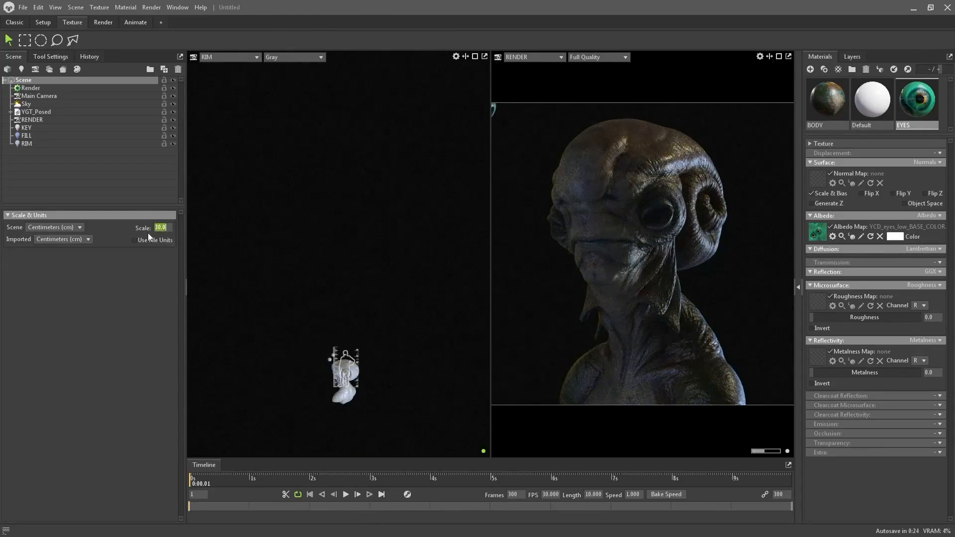
text(15)
key(Return)
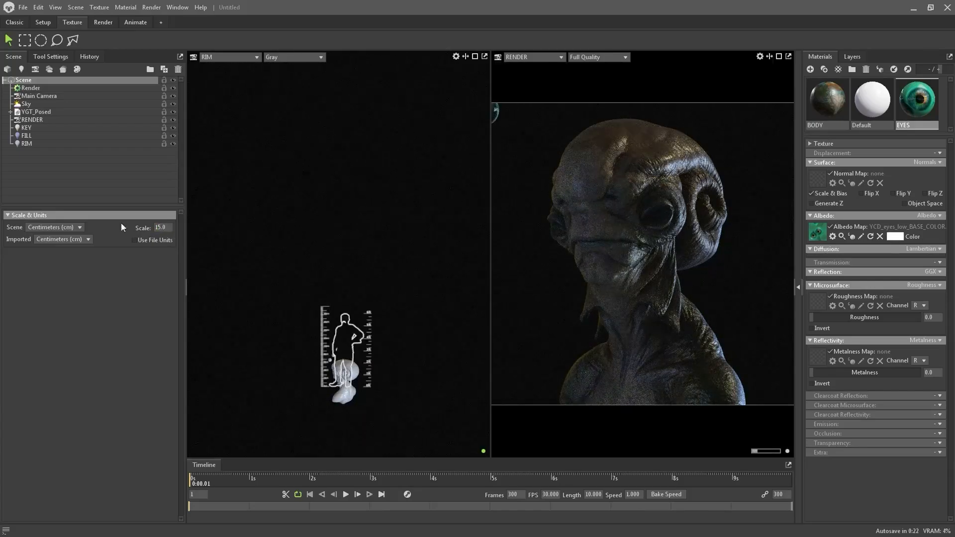
scroll(349, 355, up, 5)
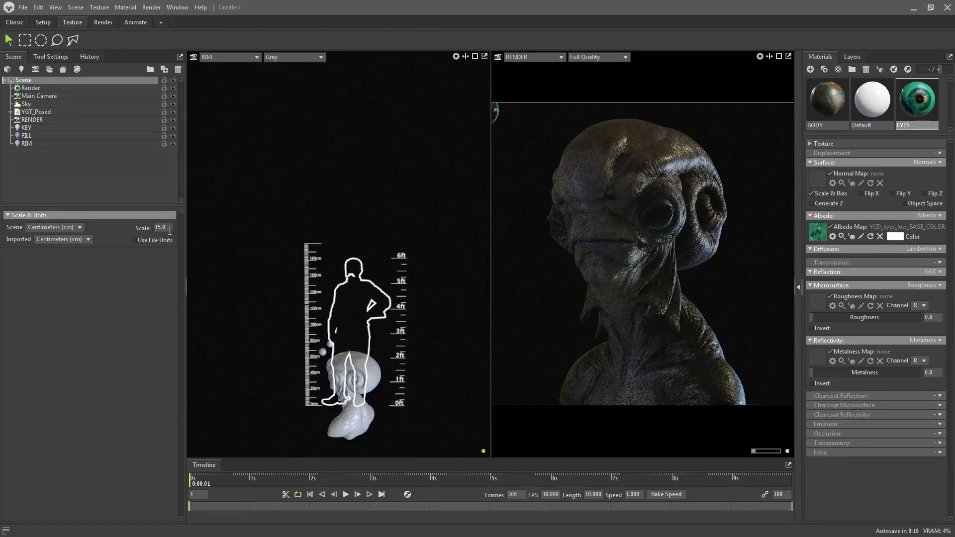
text(5)
key(Return)
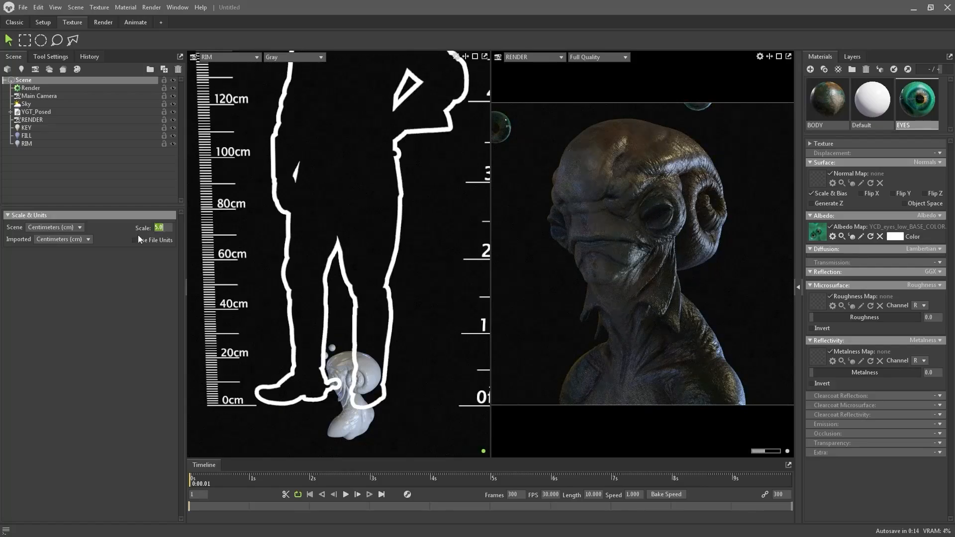
Step: Set the scene scale to 10 and hide the scale reference in the RIM light viewport
text(10)
key(Return)
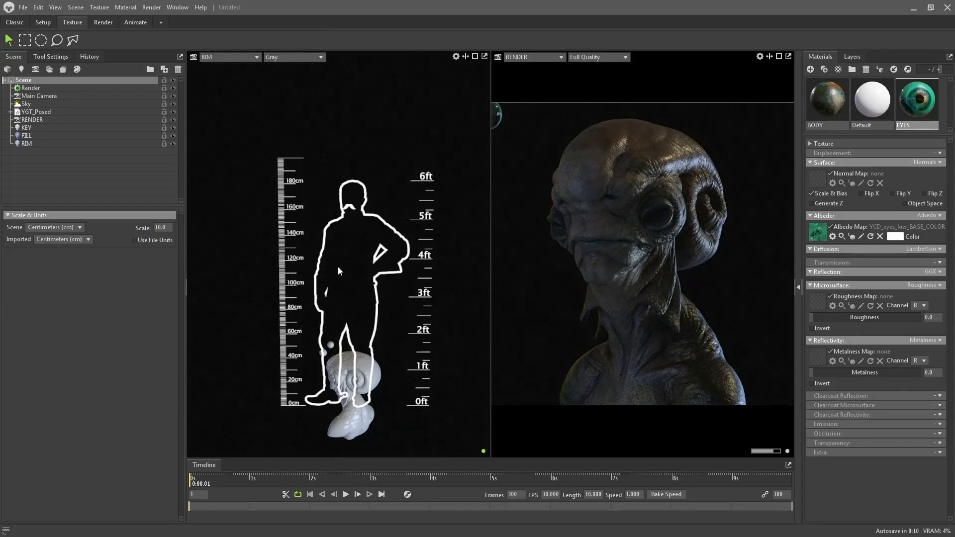
drag(371, 375, 345, 367)
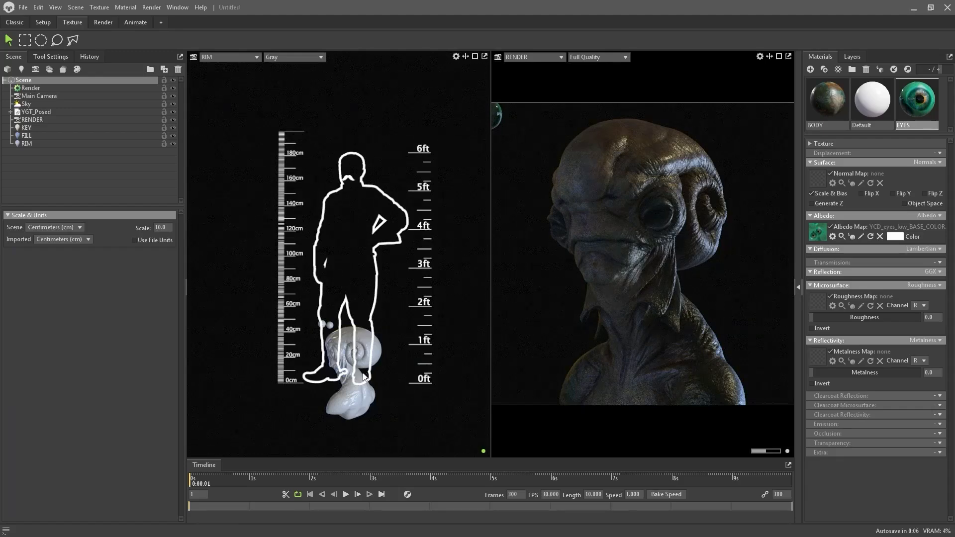
click(456, 57)
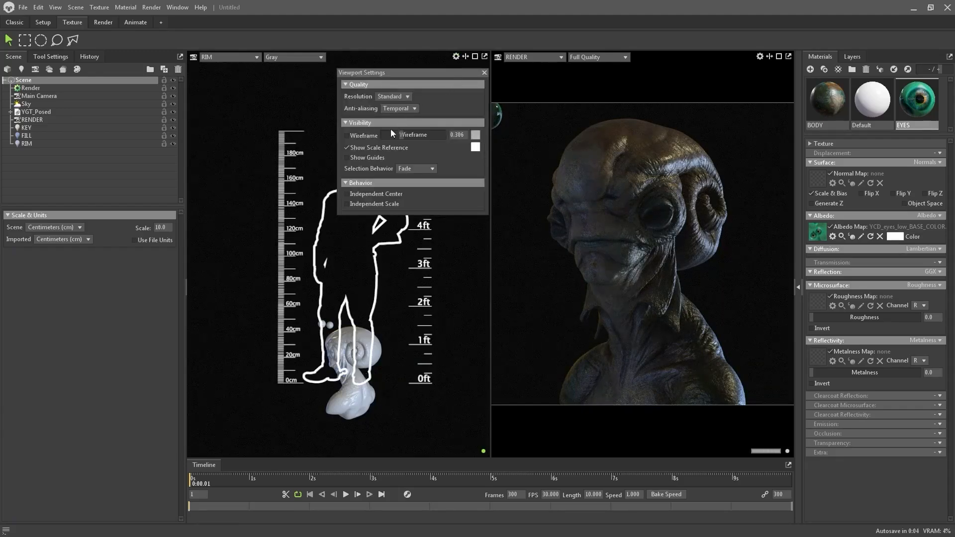
click(363, 149)
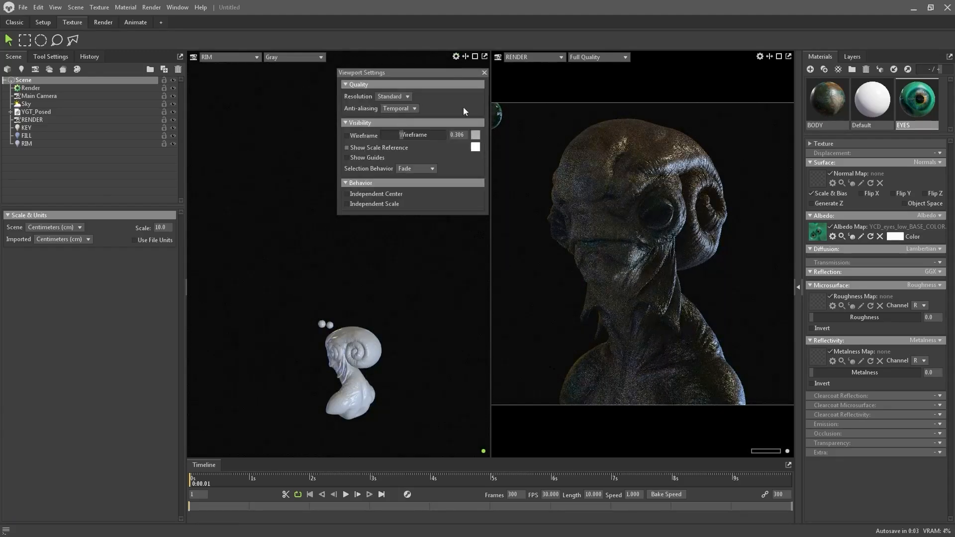
click(483, 73)
drag(380, 316, 403, 275)
click(366, 318)
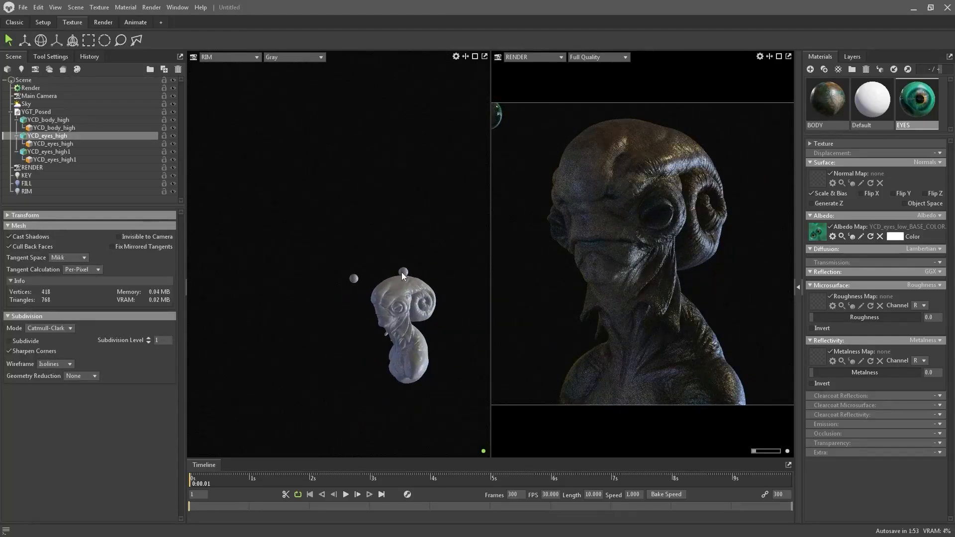
key(w)
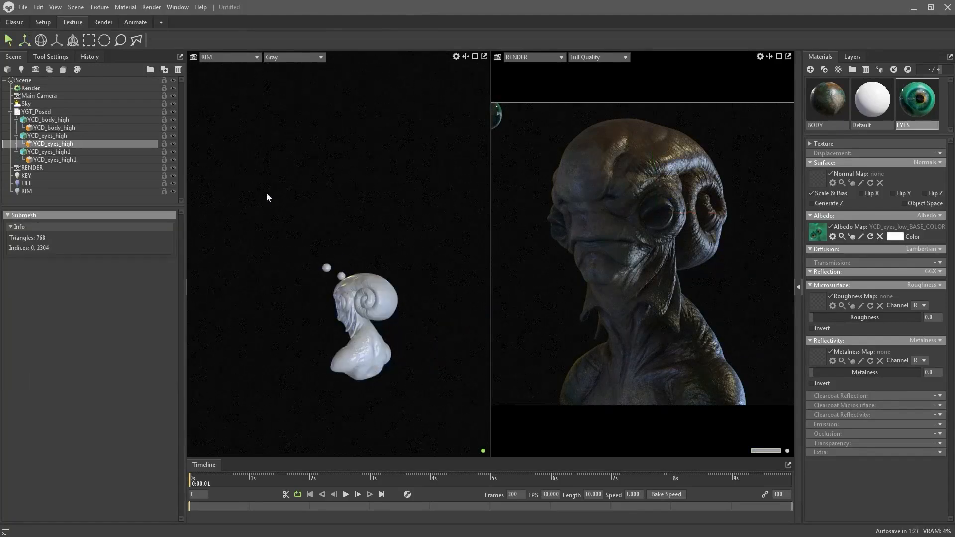
Step: Delete the YGT_Posed model from the scene and import it again
click(38, 112)
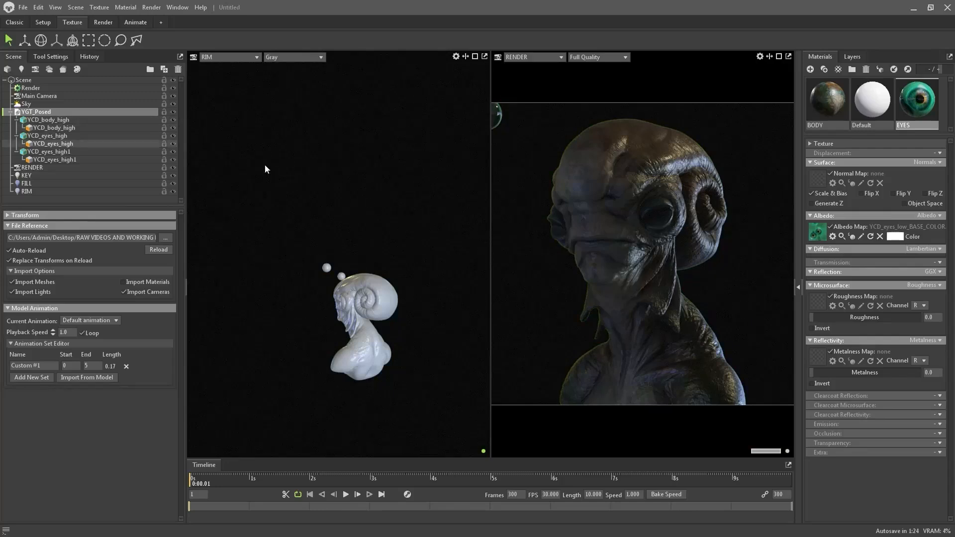
key(Delete)
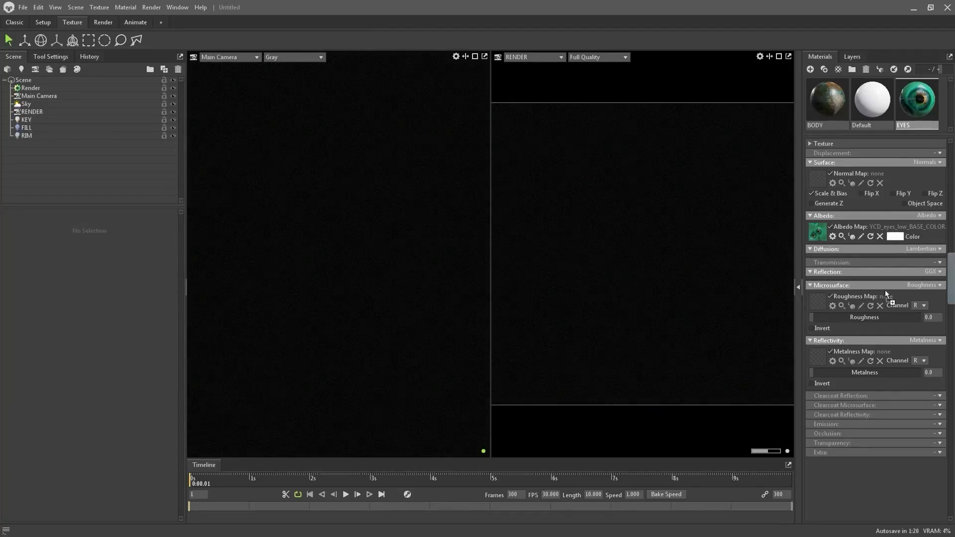
drag(346, 299, 345, 299)
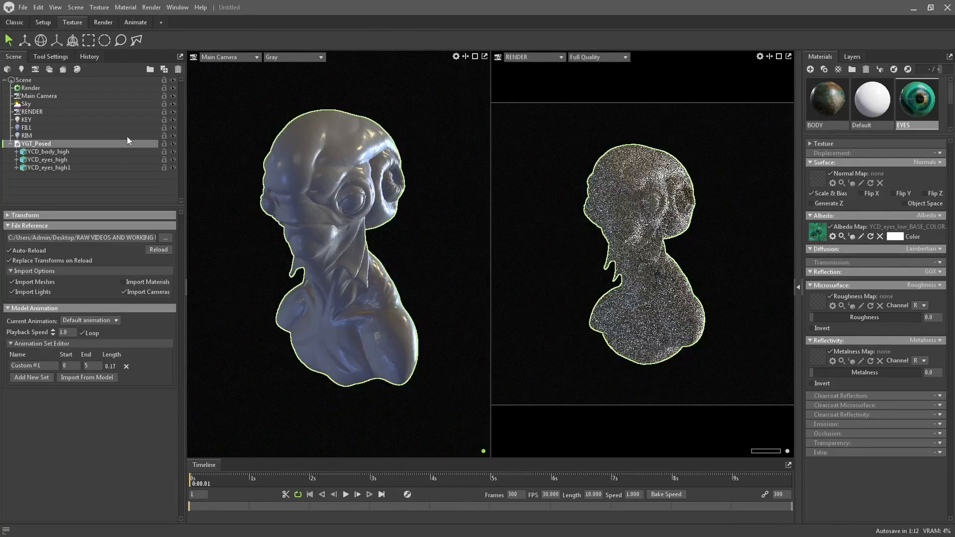
Step: Briefly show the scale reference in the Main Camera viewport to check the re-imported bust's size
click(456, 56)
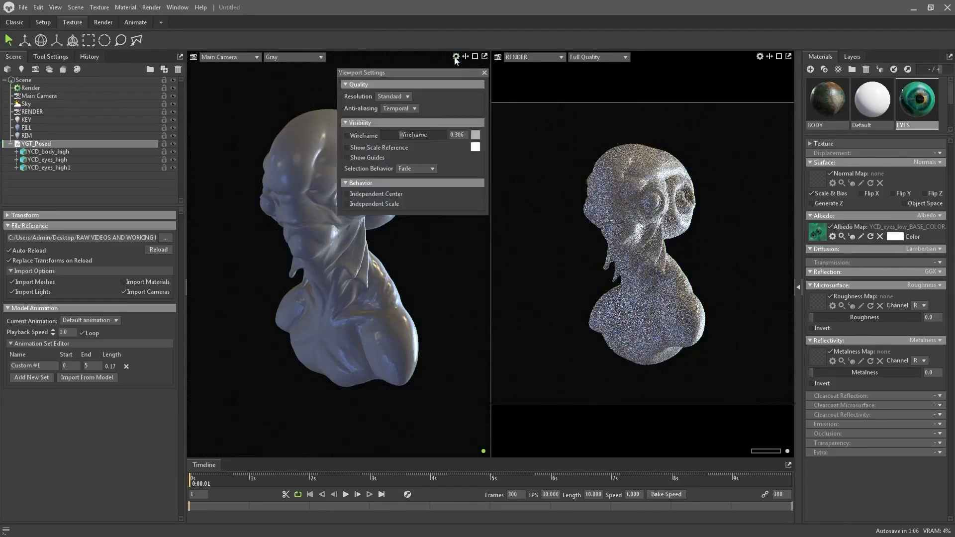
click(389, 147)
click(383, 148)
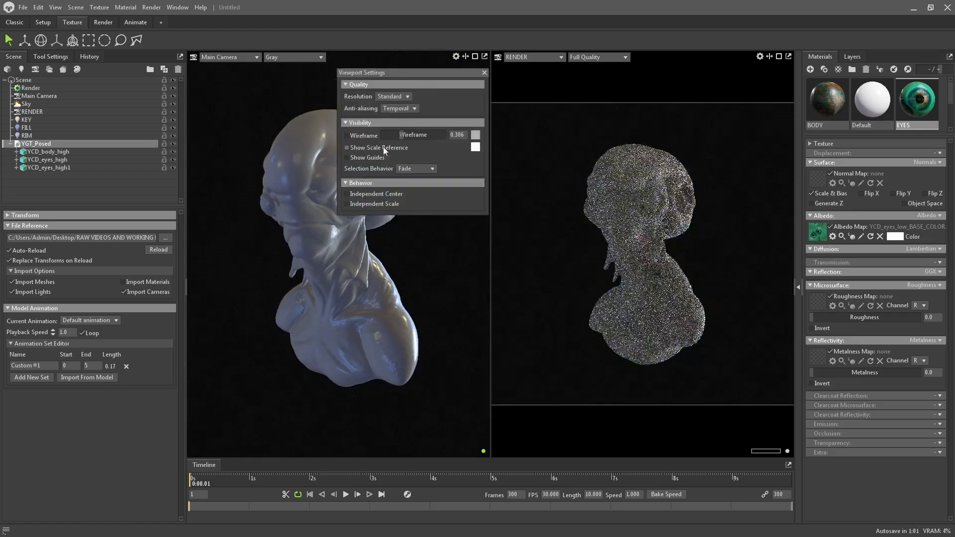
click(485, 73)
Step: Apply the BODY and EYES materials to the re-imported bust and frame its head and shoulders in the RENDER camera
click(834, 103)
drag(918, 100, 589, 211)
scroll(648, 231, up, 5)
middle_drag(668, 219, 657, 258)
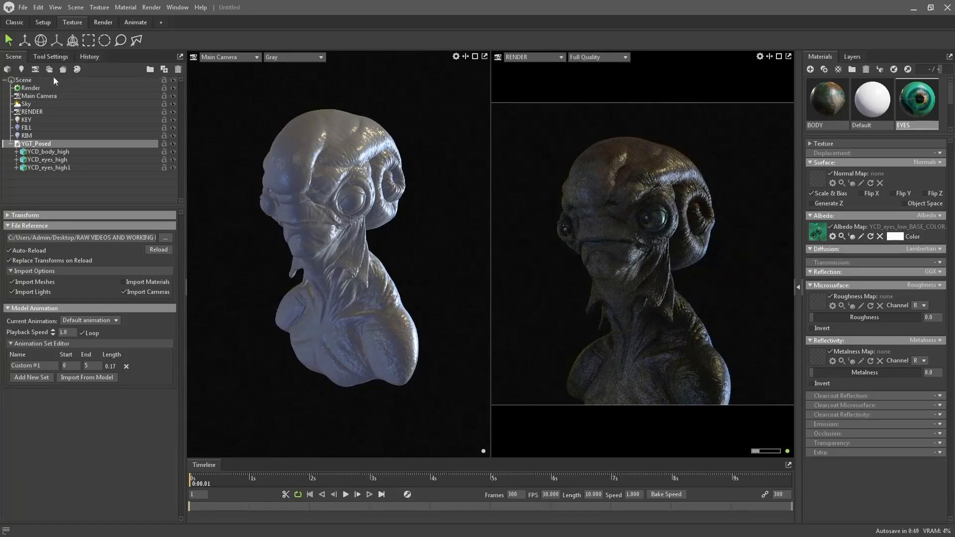
Step: Look through the KEY light and raise its brightness to about 6.78
scroll(370, 148, down, 5)
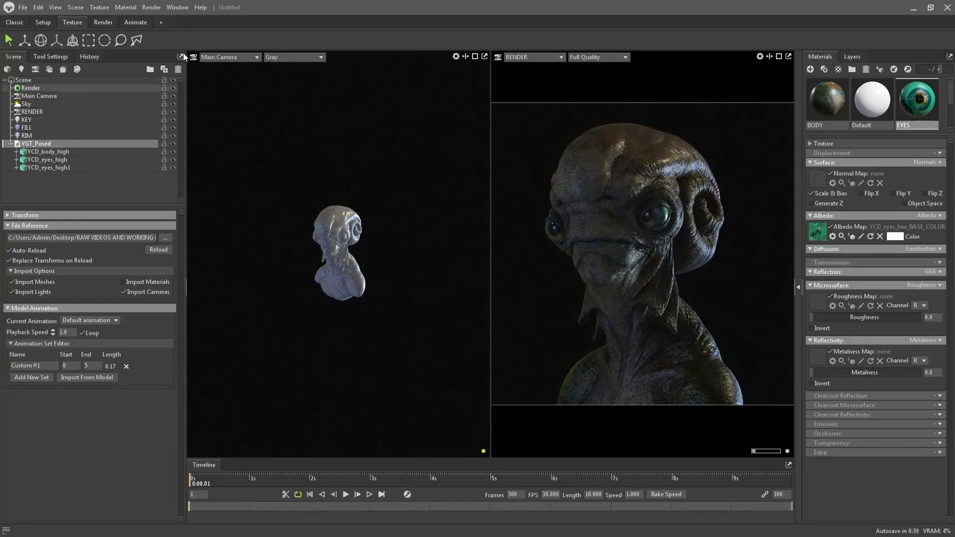
click(222, 57)
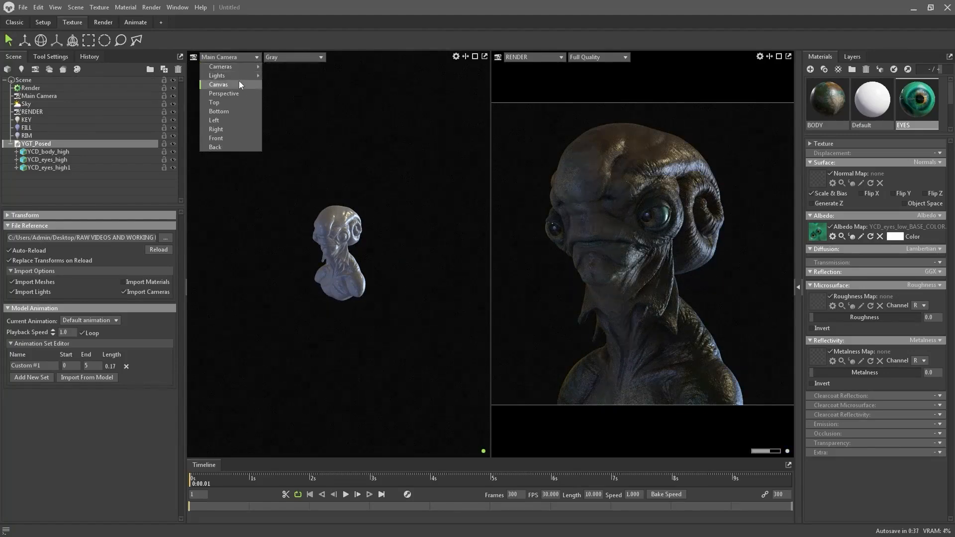
mouse_move(236, 77)
click(276, 75)
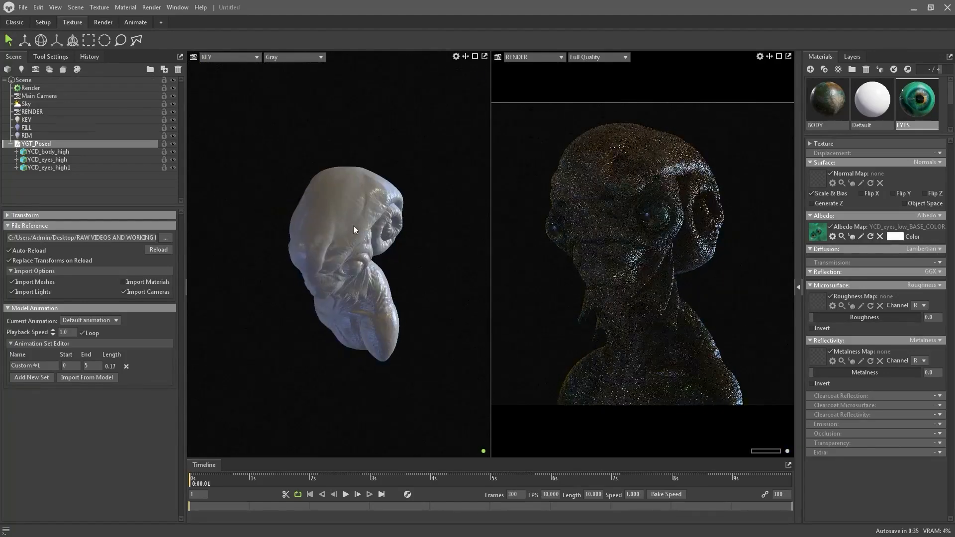
click(30, 119)
drag(72, 249, 73, 249)
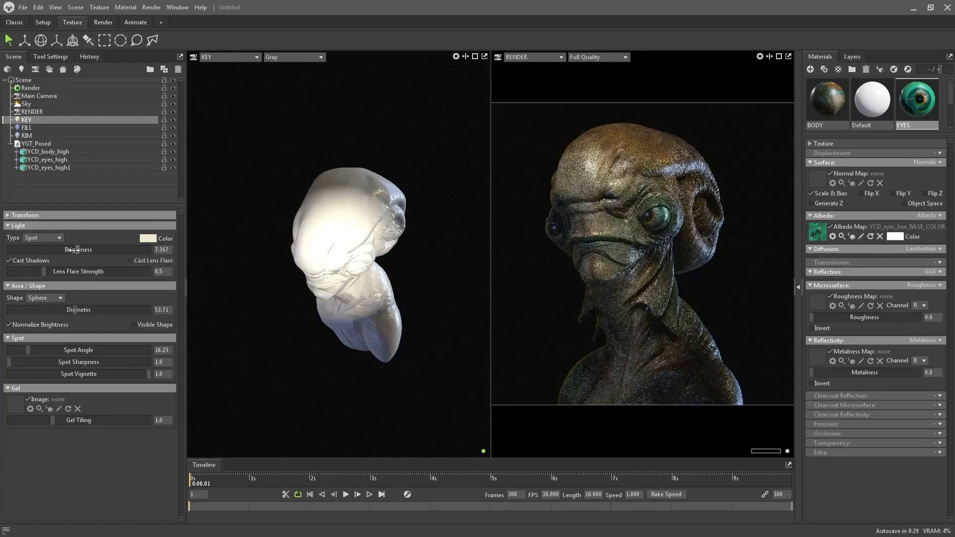
Step: Return the light viewport to the Main Camera and raise the KEY light's brightness to about 7.2
click(233, 57)
mouse_move(223, 68)
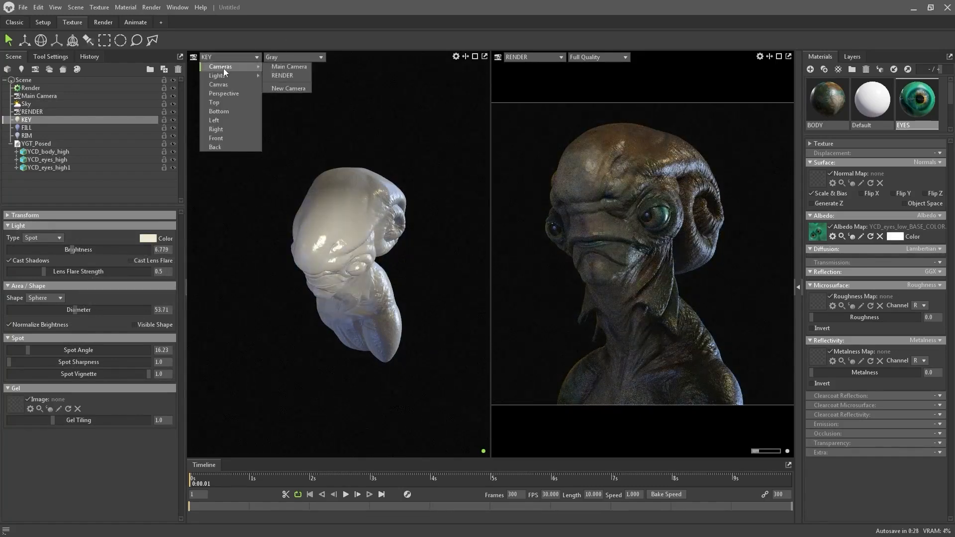
click(288, 64)
drag(74, 249, 77, 249)
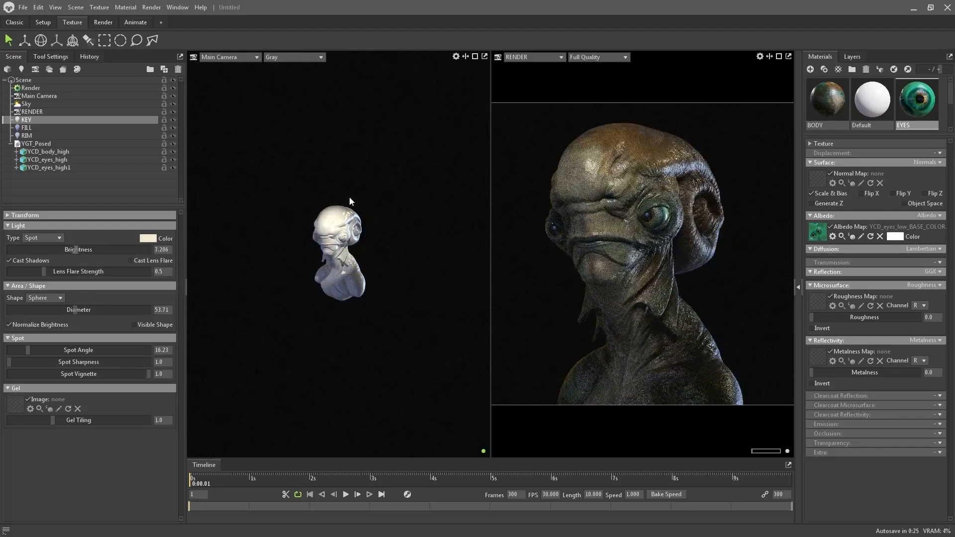
scroll(349, 194, up, 5)
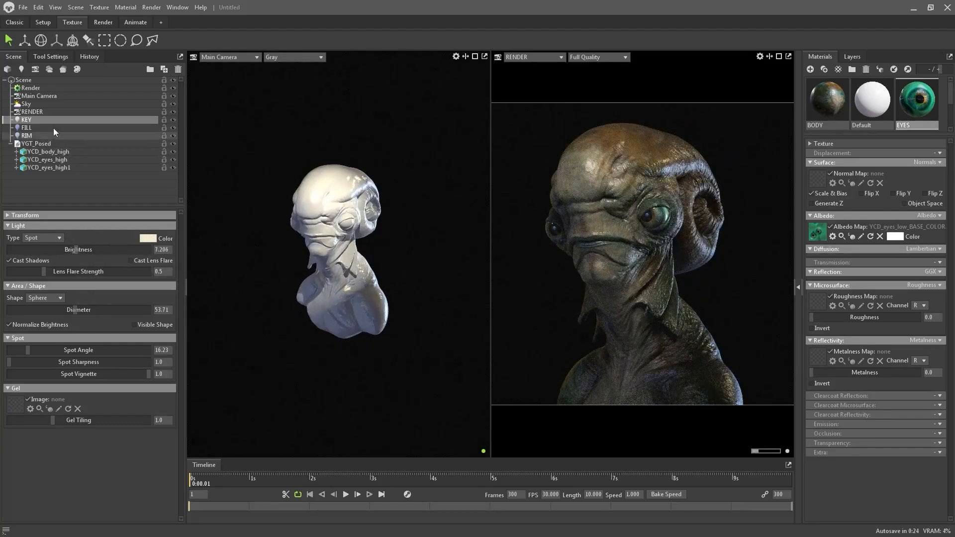
Step: Increase the FILL light's brightness and set the RIM light's brightness to about 5.6
click(53, 127)
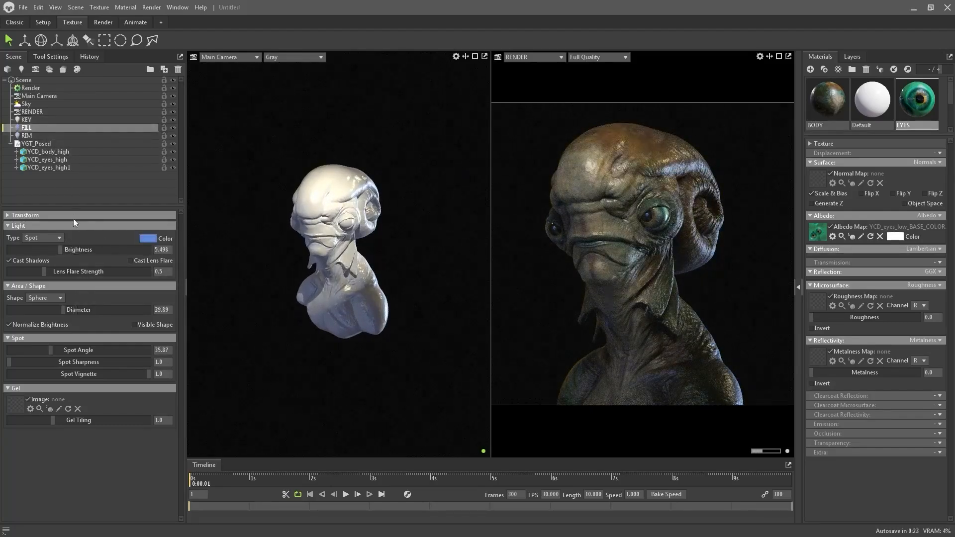
mouse_move(69, 249)
mouse_down()
mouse_move(80, 249)
mouse_move(61, 249)
mouse_up()
click(74, 133)
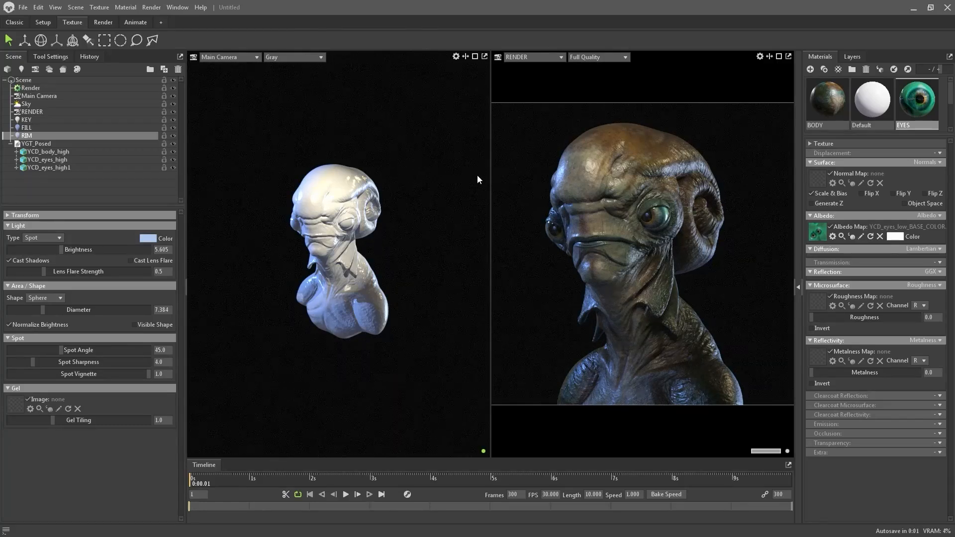
Step: Check the RENDER camera settings and raise the KEY light's brightness to about 7.53
click(47, 112)
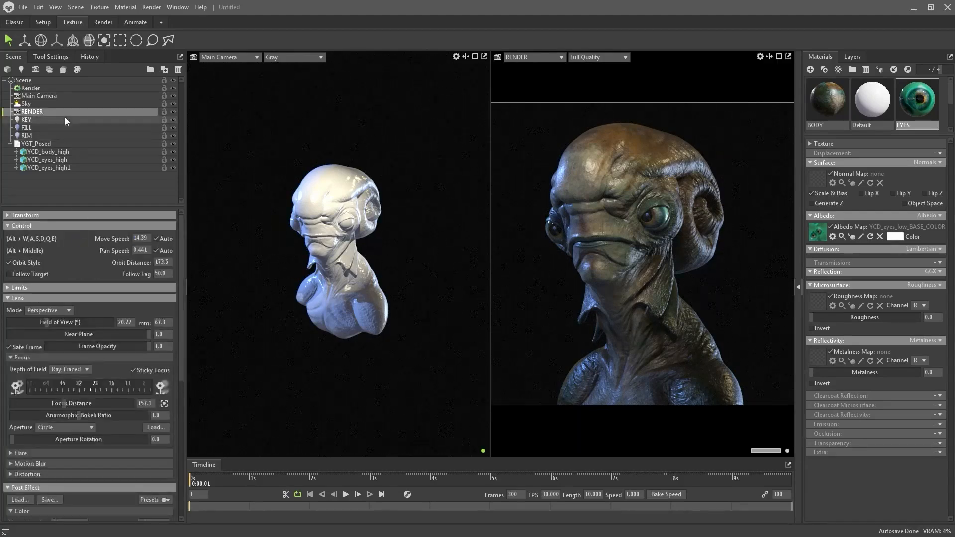
click(65, 119)
drag(82, 250, 84, 249)
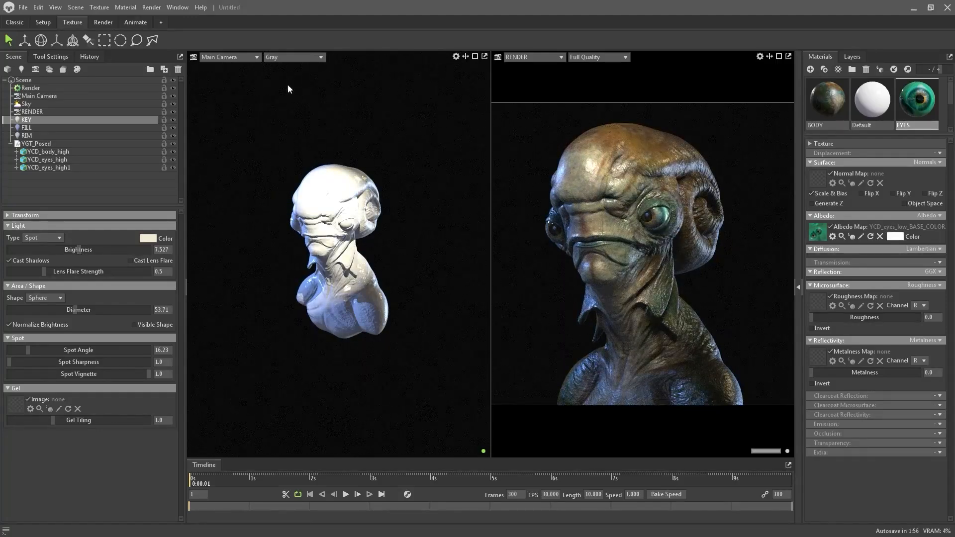
Step: Center the pivot of the YCD_eyes_high mesh and rotate the eyeball slightly to adjust its gaze
click(69, 153)
click(64, 160)
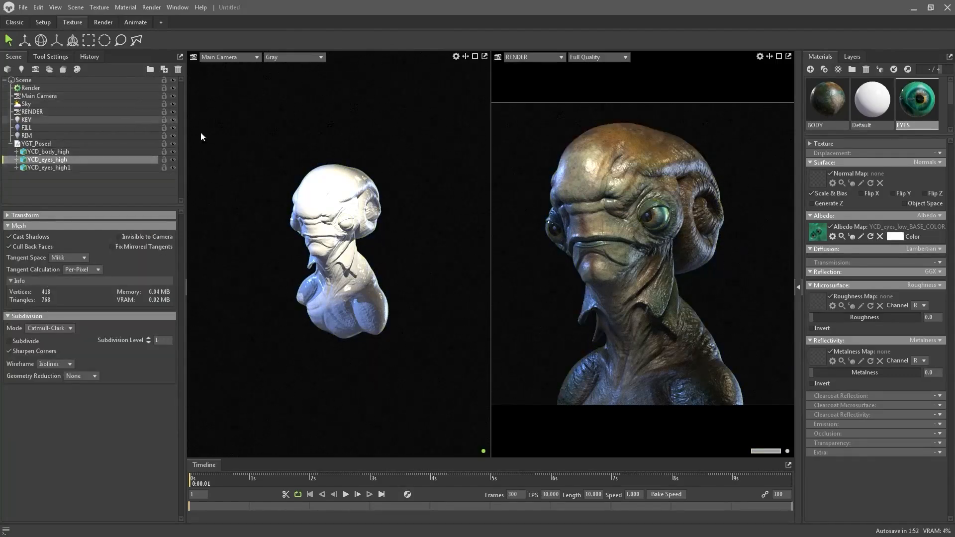
key(w)
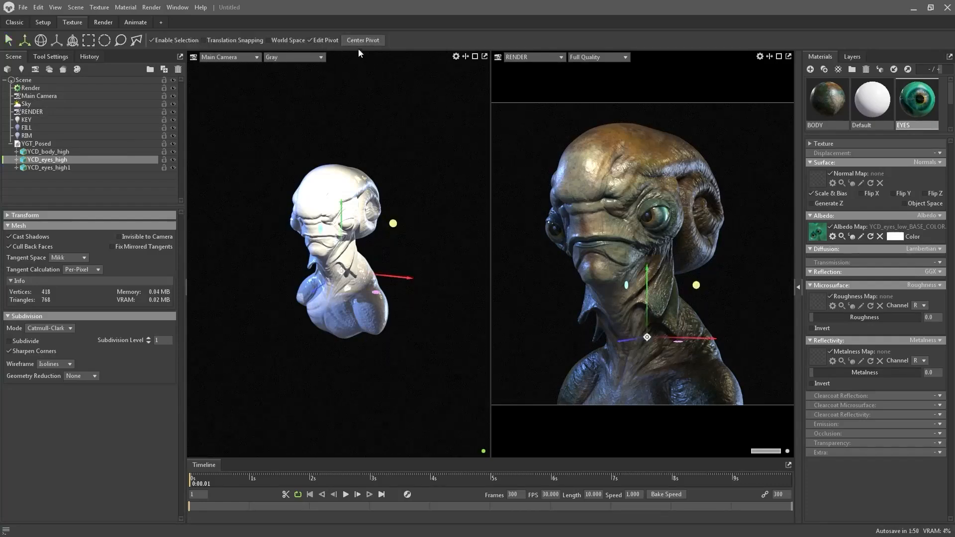
key(e)
drag(358, 229, 368, 215)
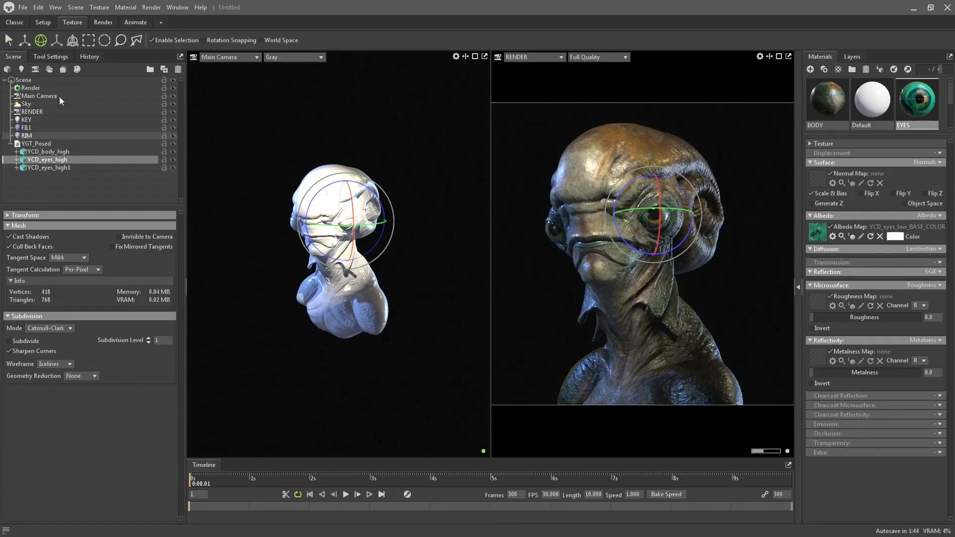
click(62, 168)
Step: Widen the RENDER camera's depth-of-field aperture to an f-stop of about 2.8
key(q)
click(497, 57)
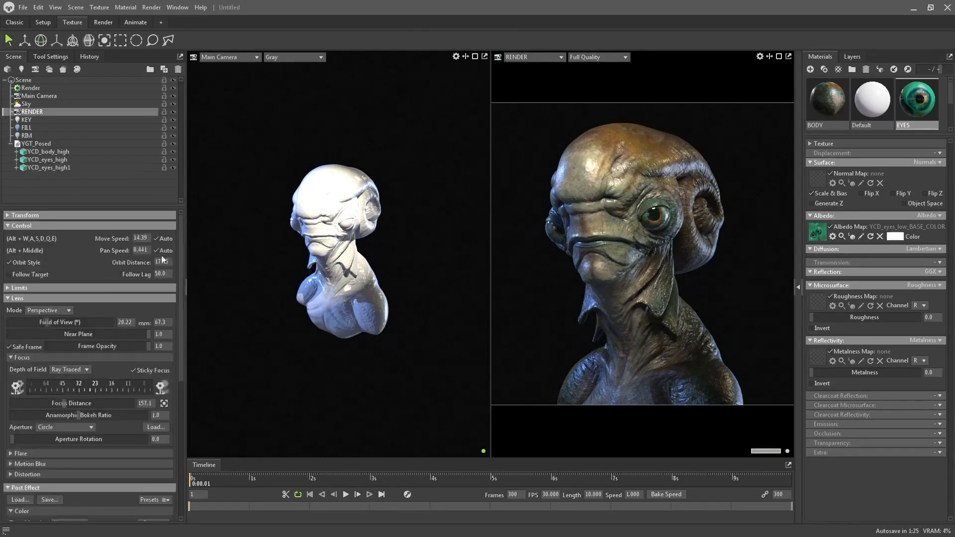
drag(91, 391, 202, 387)
Step: Set the BODY material's transmission to Volumetric Scattering
click(823, 97)
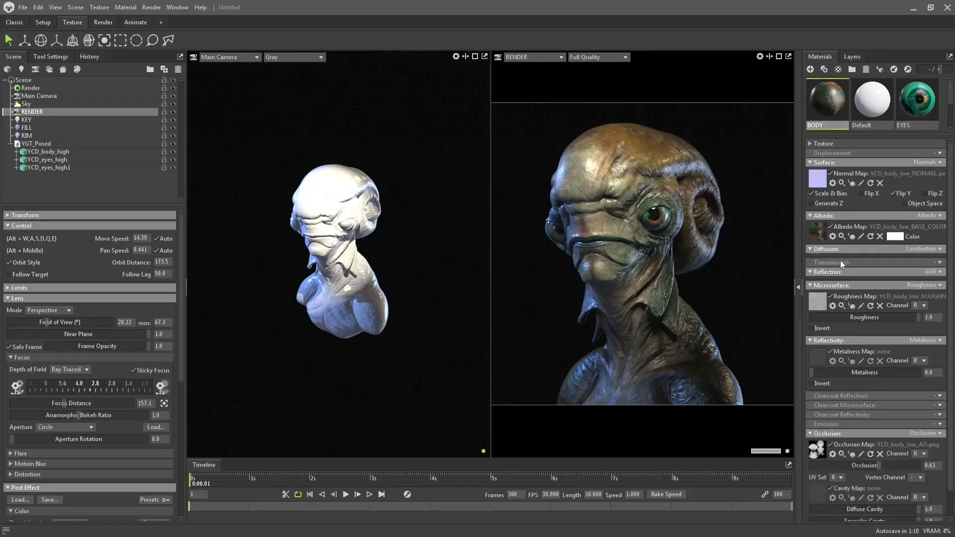
click(940, 264)
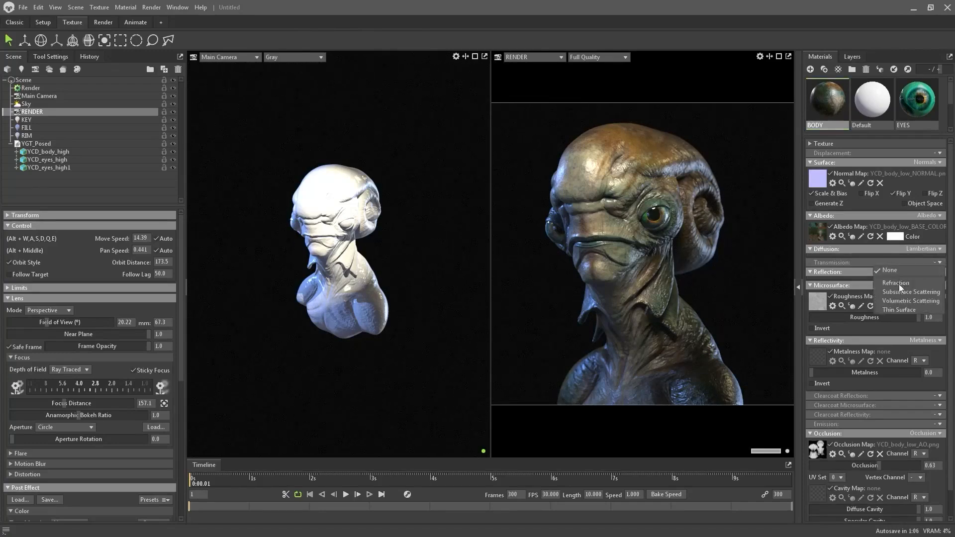
click(911, 301)
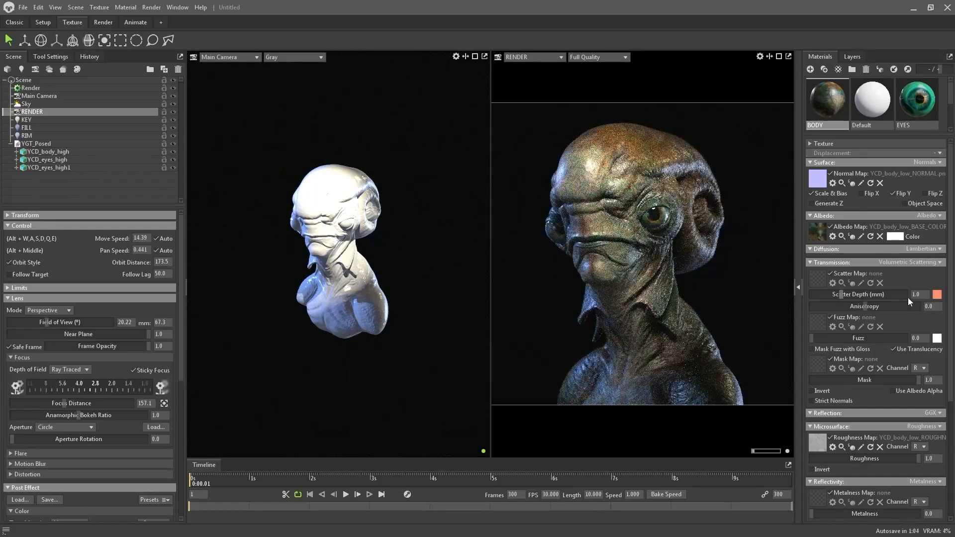
Step: Show the Main Camera viewport in Full Quality and inspect the skin around the neck and mouth up close
click(304, 57)
click(297, 69)
mouse_move(366, 254)
right_down()
mouse_move(404, 371)
mouse_move(421, 339)
mouse_move(406, 263)
mouse_move(374, 198)
right_up()
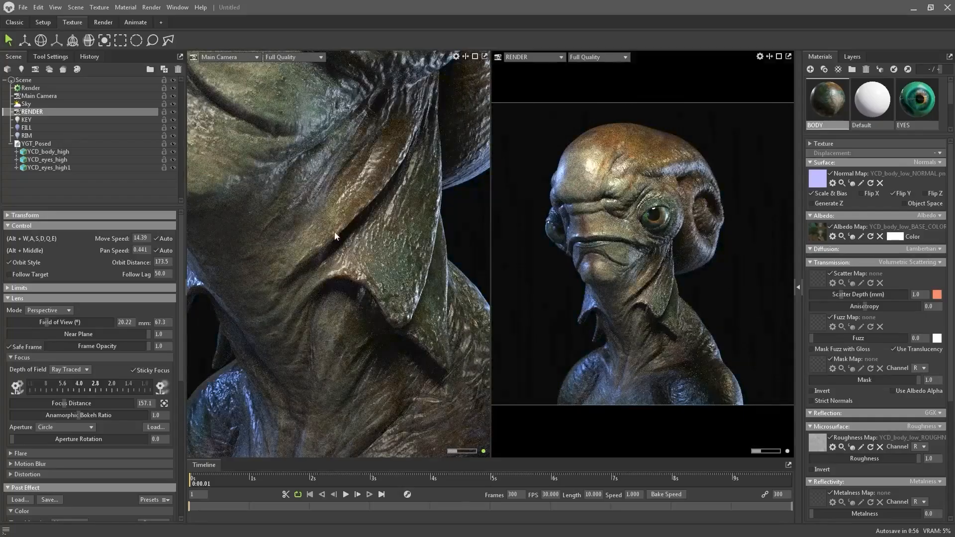
mouse_move(351, 282)
right_down()
mouse_move(374, 278)
mouse_move(315, 248)
right_up()
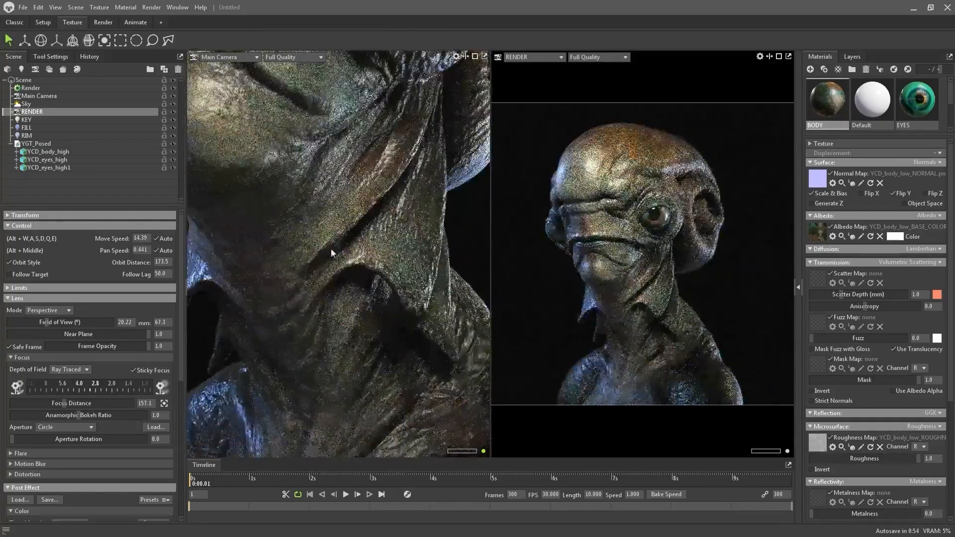
right_drag(354, 133, 364, 202)
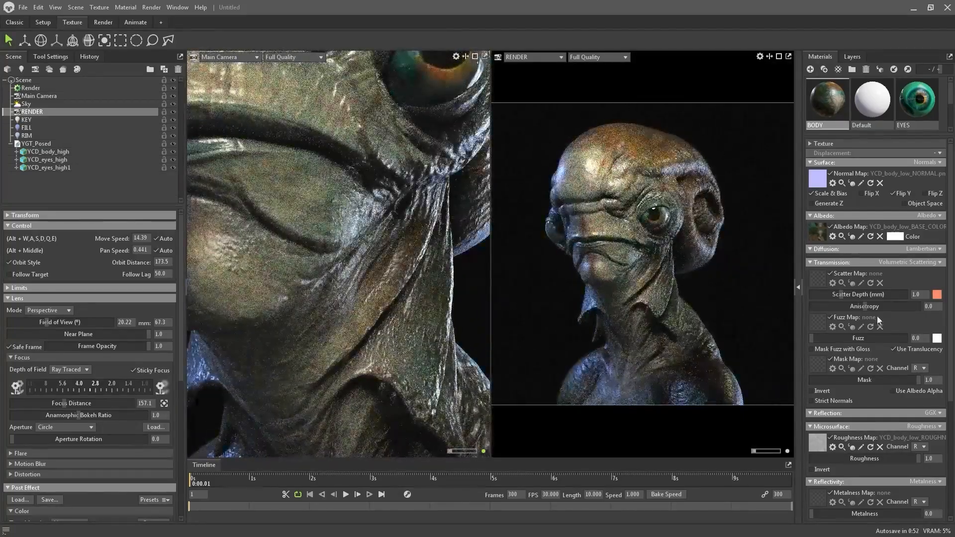
Step: Try an exaggerated scatter depth of about 64 mm on the BODY material and check the whole head
drag(853, 298, 898, 295)
scroll(416, 273, down, 5)
alt+middle_drag(416, 272, 414, 294)
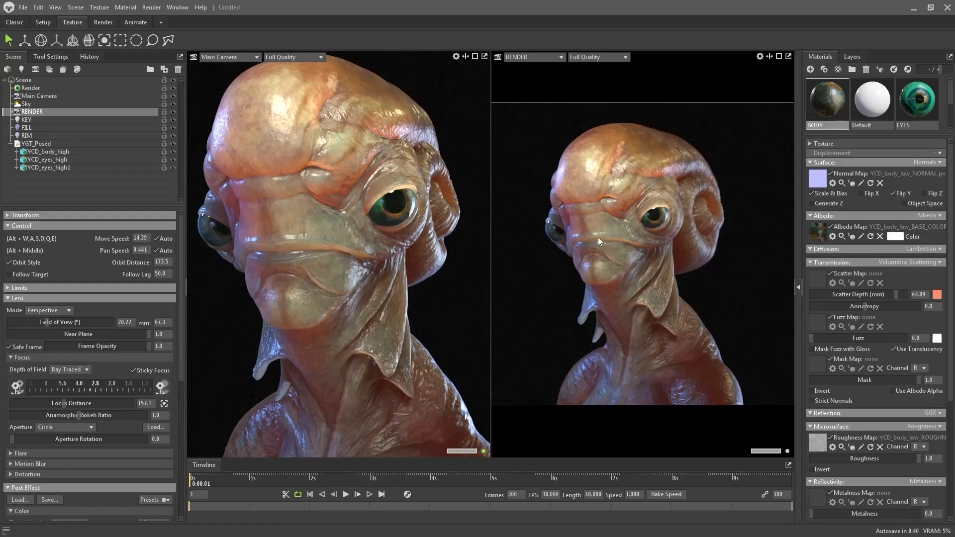
Step: Lower the BODY material's scatter depth to about 3.82 mm
click(860, 294)
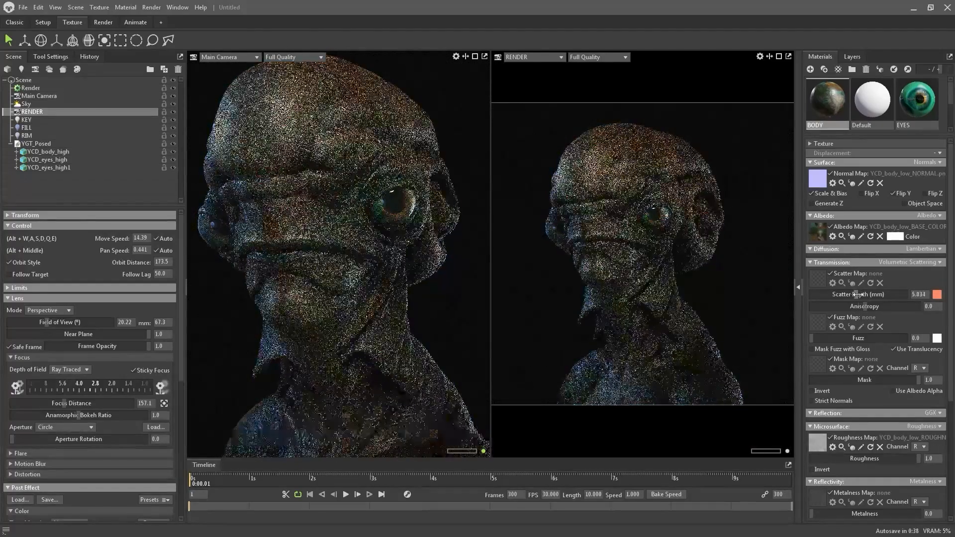
click(858, 295)
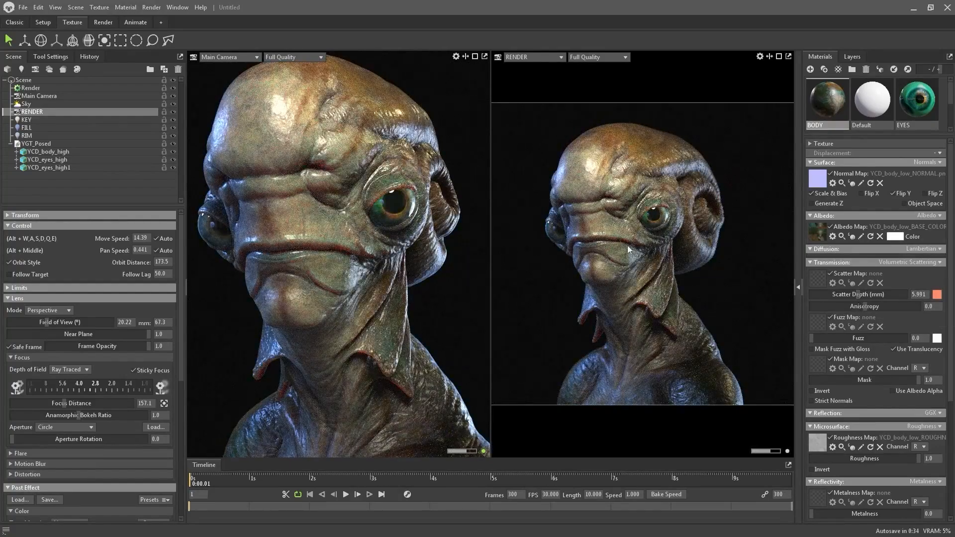
drag(842, 294, 853, 294)
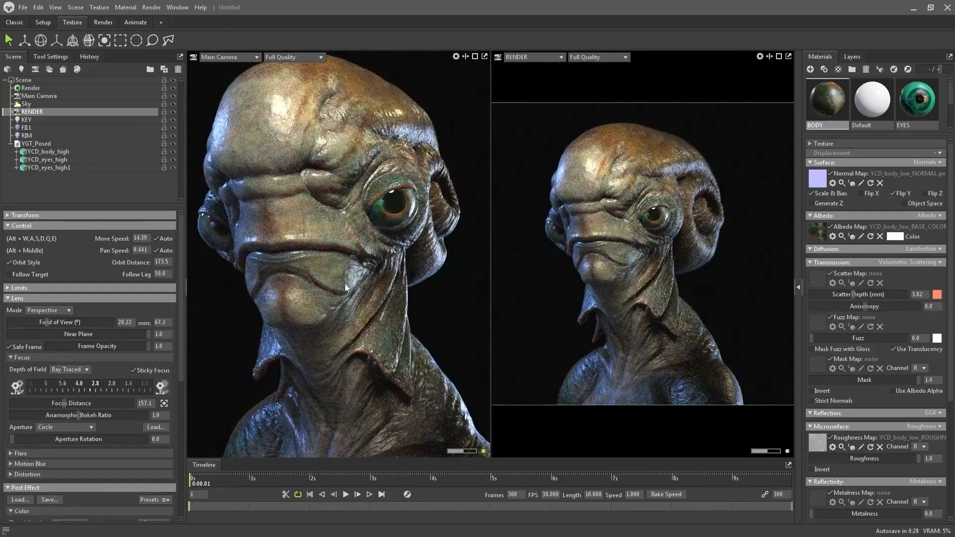
Step: Return the Main Camera viewport to Gray shading
click(316, 52)
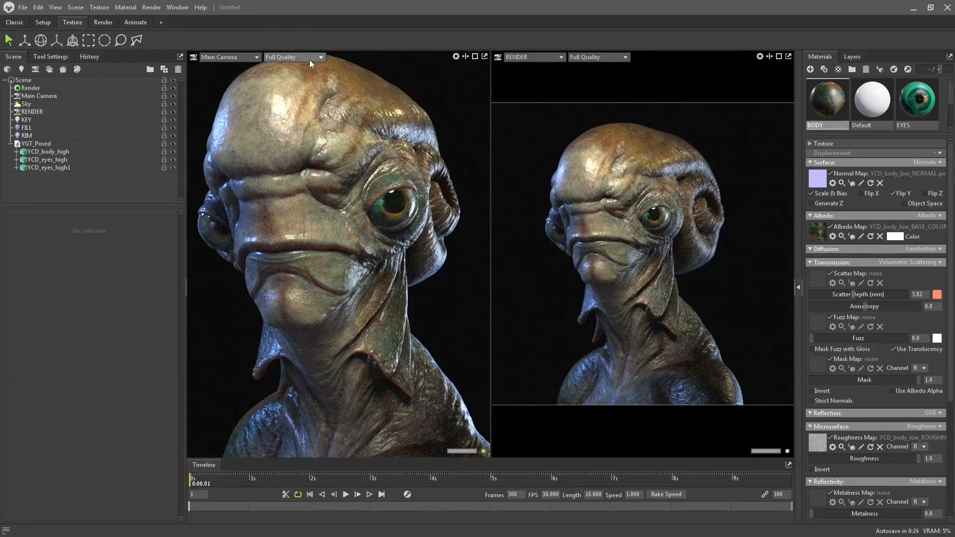
click(308, 58)
click(302, 84)
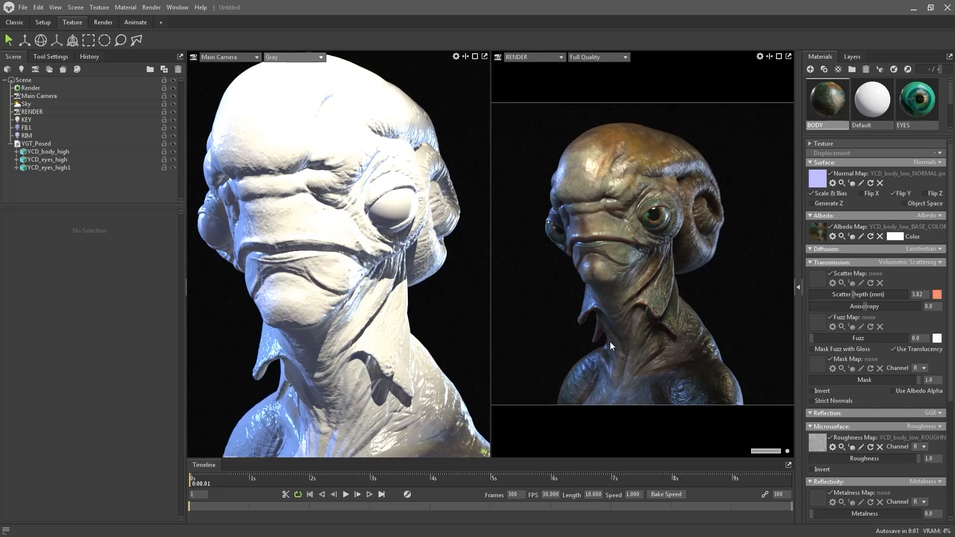
Step: Add the RENDER camera to the scene's render cameras and disable the Main Camera for output
click(35, 87)
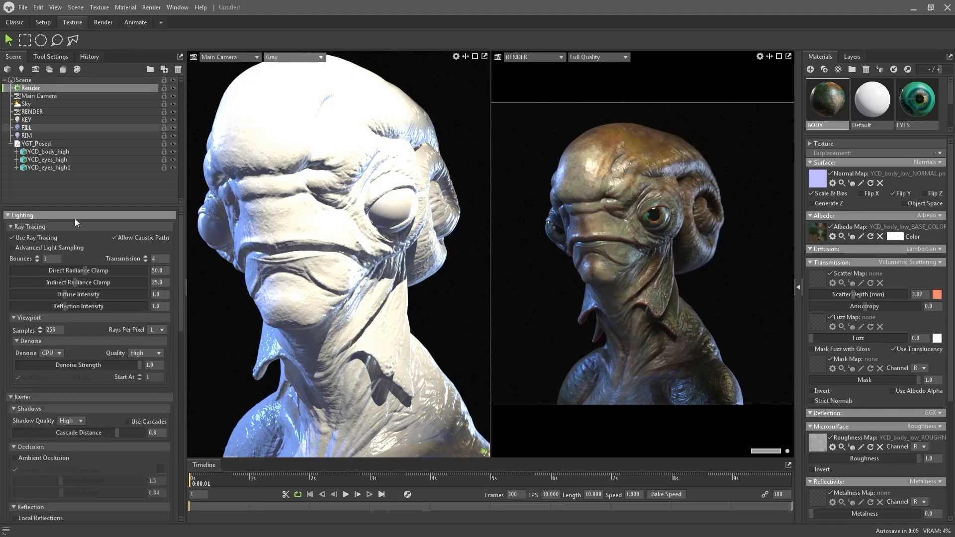
scroll(79, 314, down, 15)
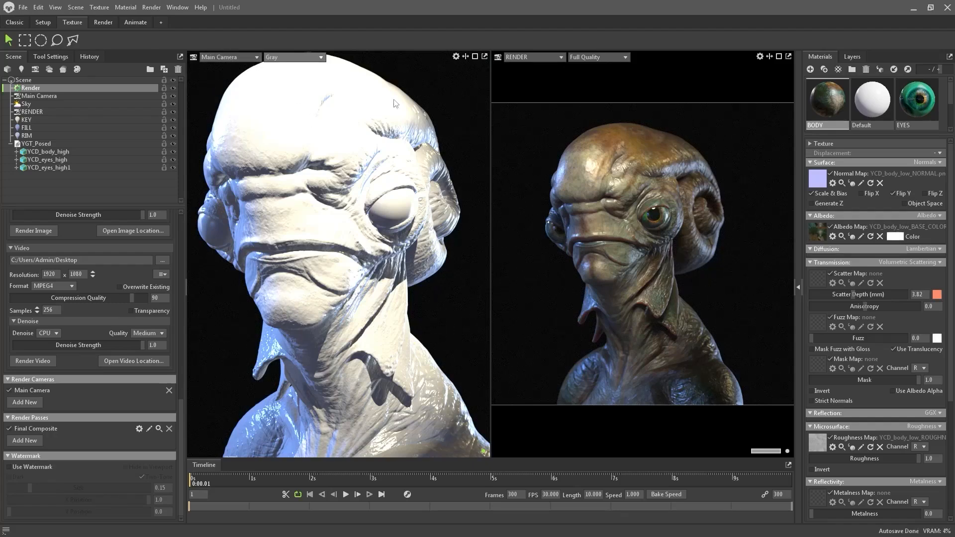
click(25, 401)
click(32, 411)
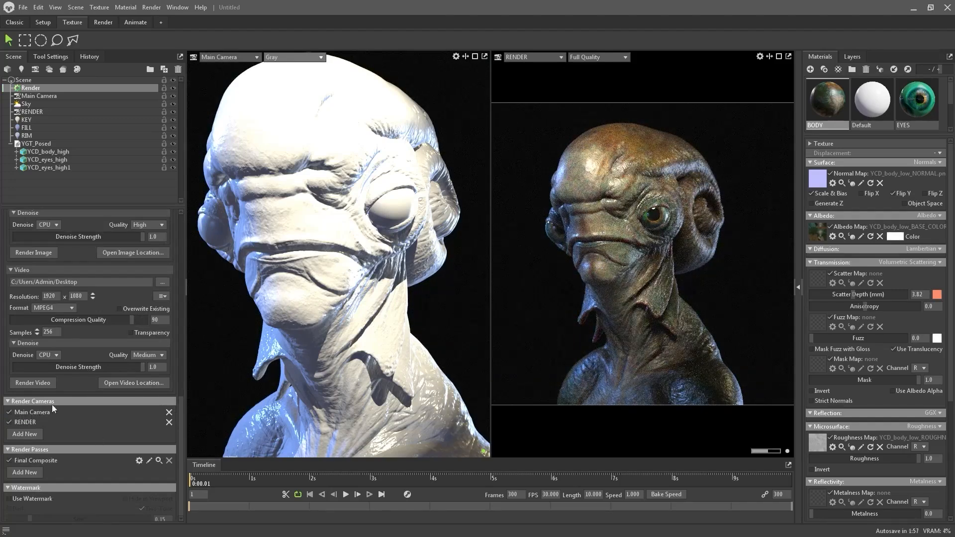
click(10, 413)
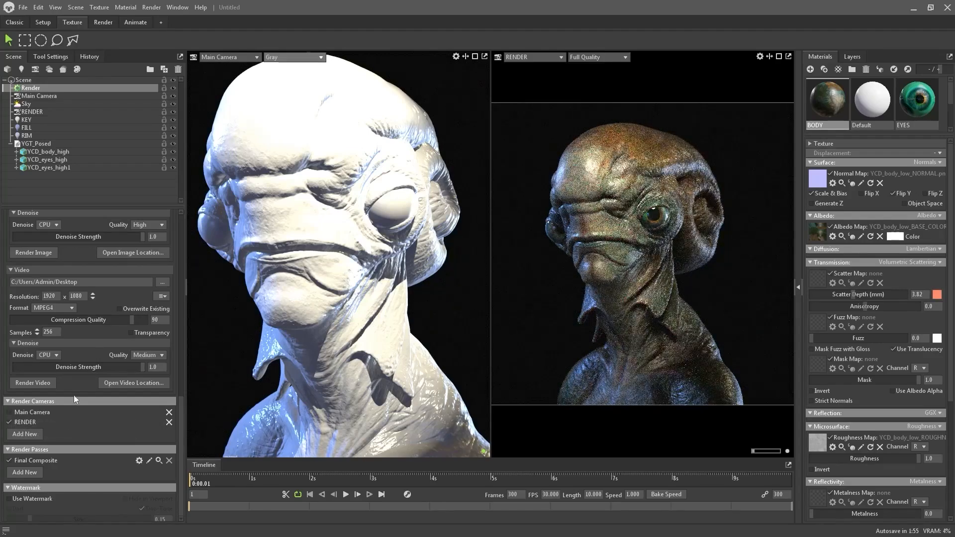
Step: Enable transparency for the image output and raise its sample count
scroll(97, 320, up, 6)
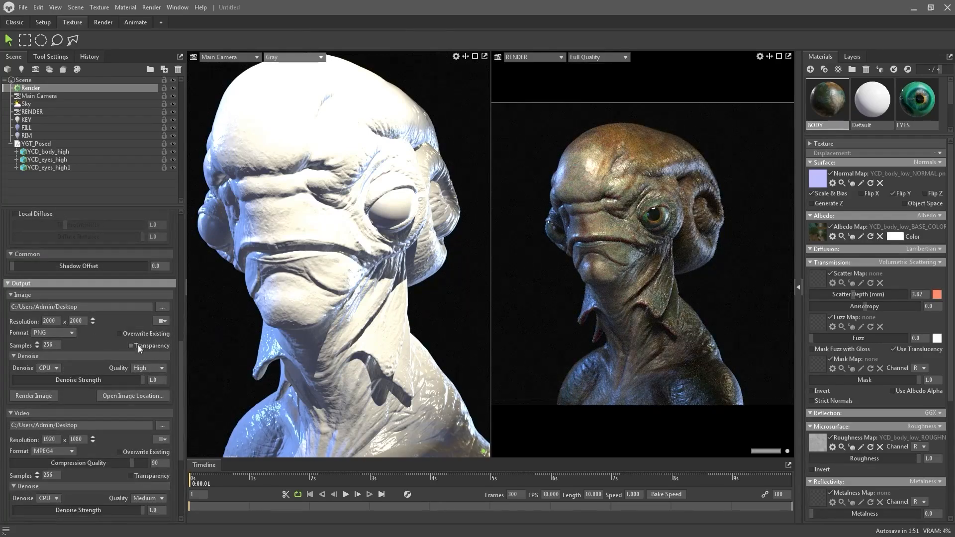
click(136, 344)
click(37, 343)
click(37, 343)
scroll(81, 404, down, 3)
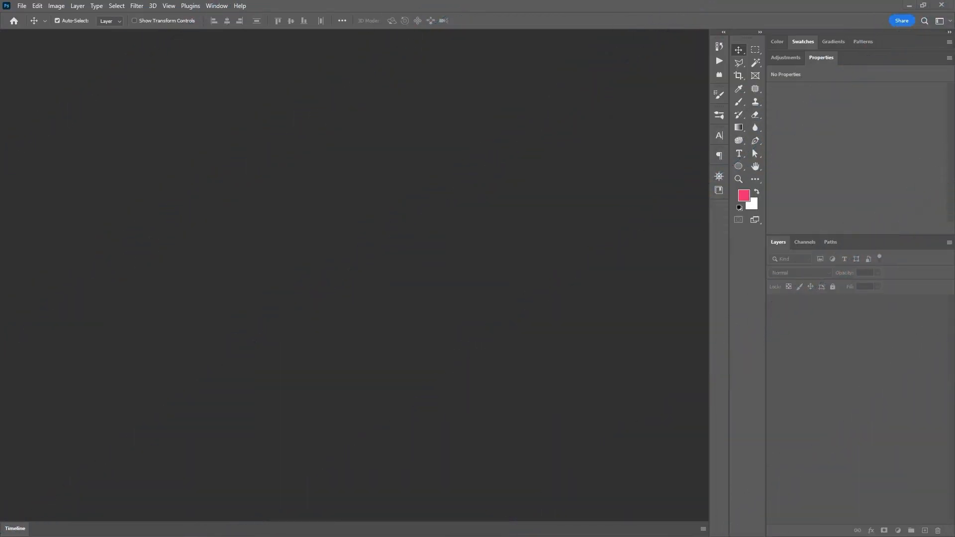
Step: Open YGT Concept.png in Photoshop and place a black-filled layer and a new empty layer beneath the bust
drag(461, 264, 381, 277)
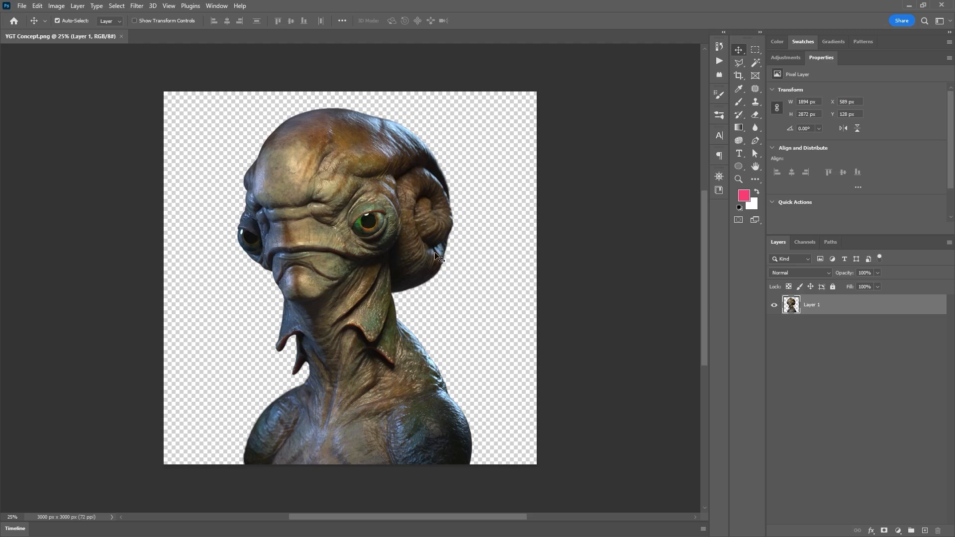
click(924, 531)
drag(851, 304, 850, 336)
key(ctrl+BackSpace)
key(ctrl+i)
click(924, 531)
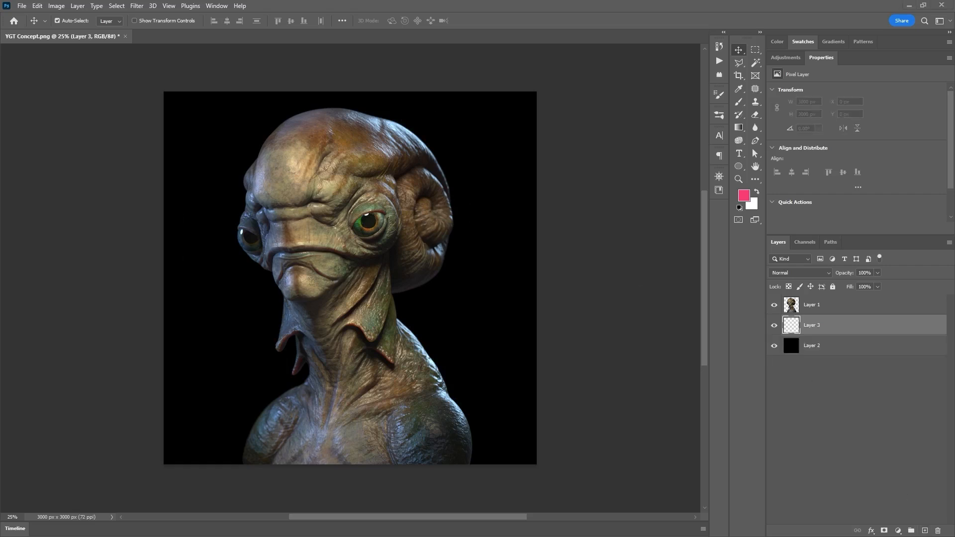
Step: Open YCD_Concept.psd and flip between it and YGT Concept.png to compare the two images
drag(591, 77, 525, 36)
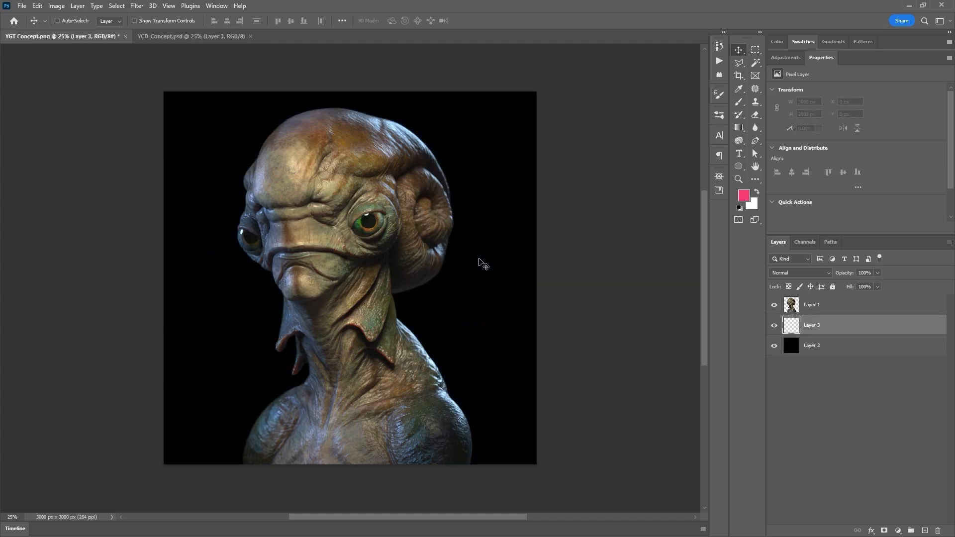
key(ctrl+Tab)
key(ctrl+Tab)
key(ctrl+Tab)
key(ctrl+Tab)
key(ctrl+Tab)
Step: Examine the painted face in YCD_Concept.psd up close and toggle Layer 2 to check the background glow
alt+scroll(374, 244, up, 4)
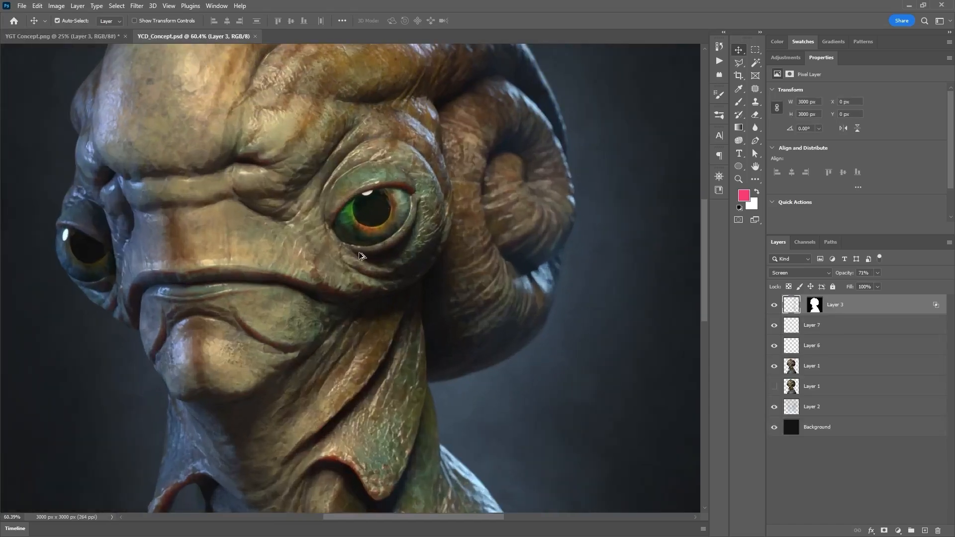
alt+scroll(347, 250, up, 1)
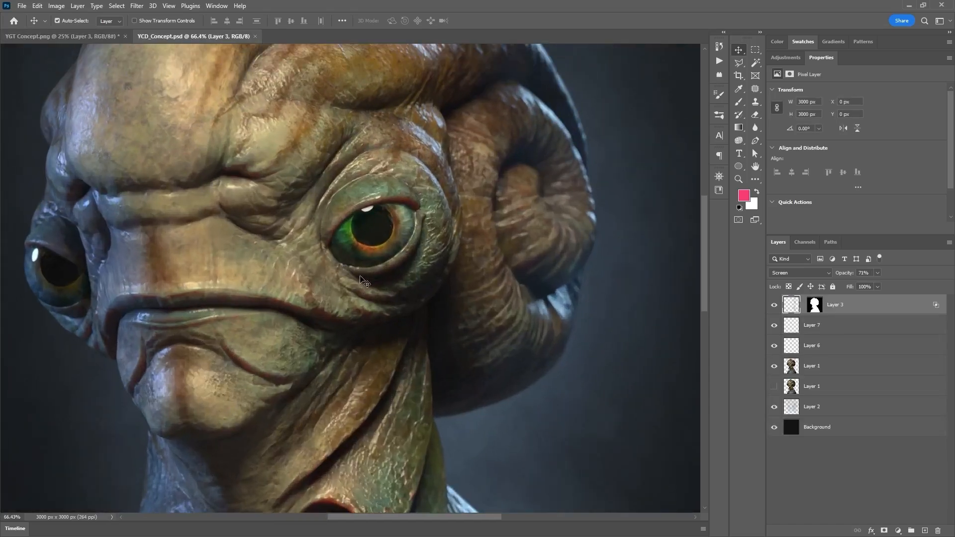
key(ctrl+0)
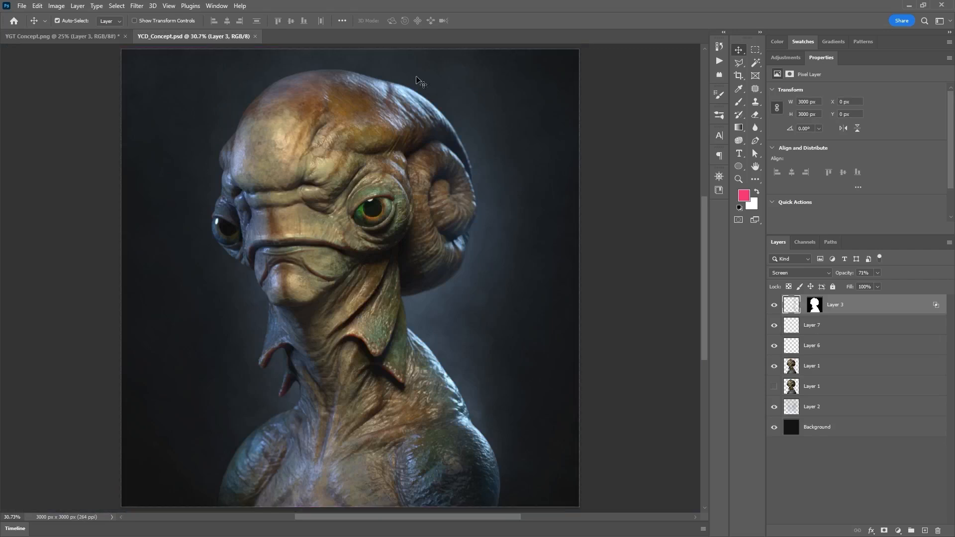
click(774, 407)
click(774, 409)
alt+scroll(381, 257, down, 3)
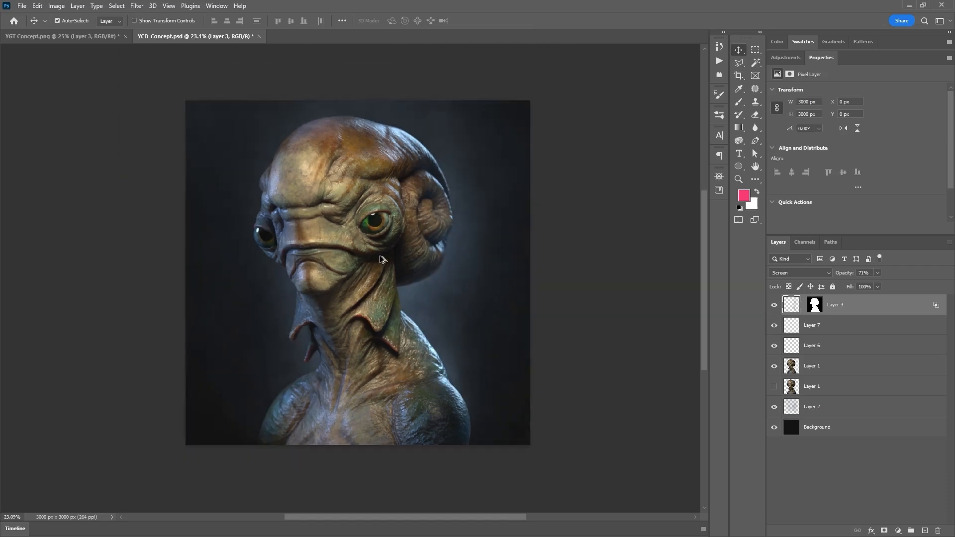
alt+scroll(522, 267, up, 1)
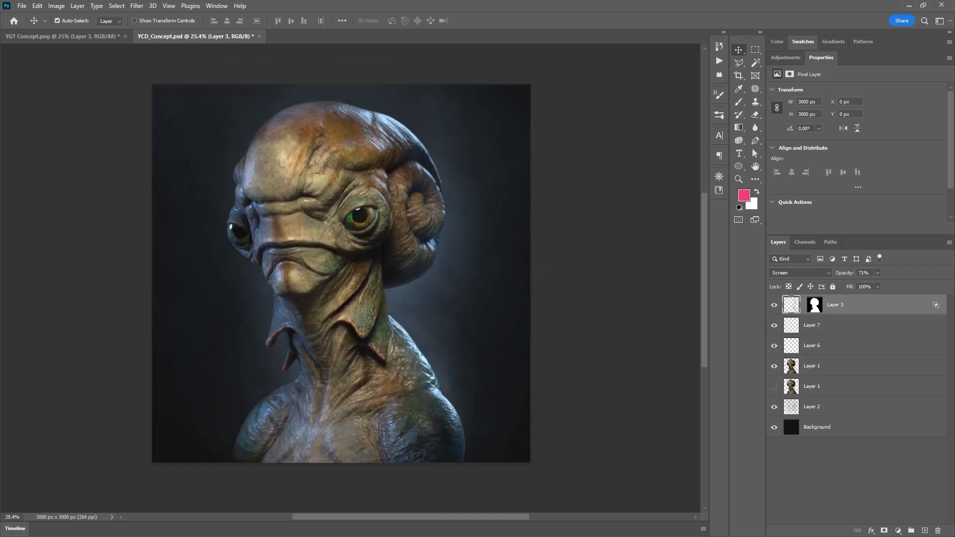